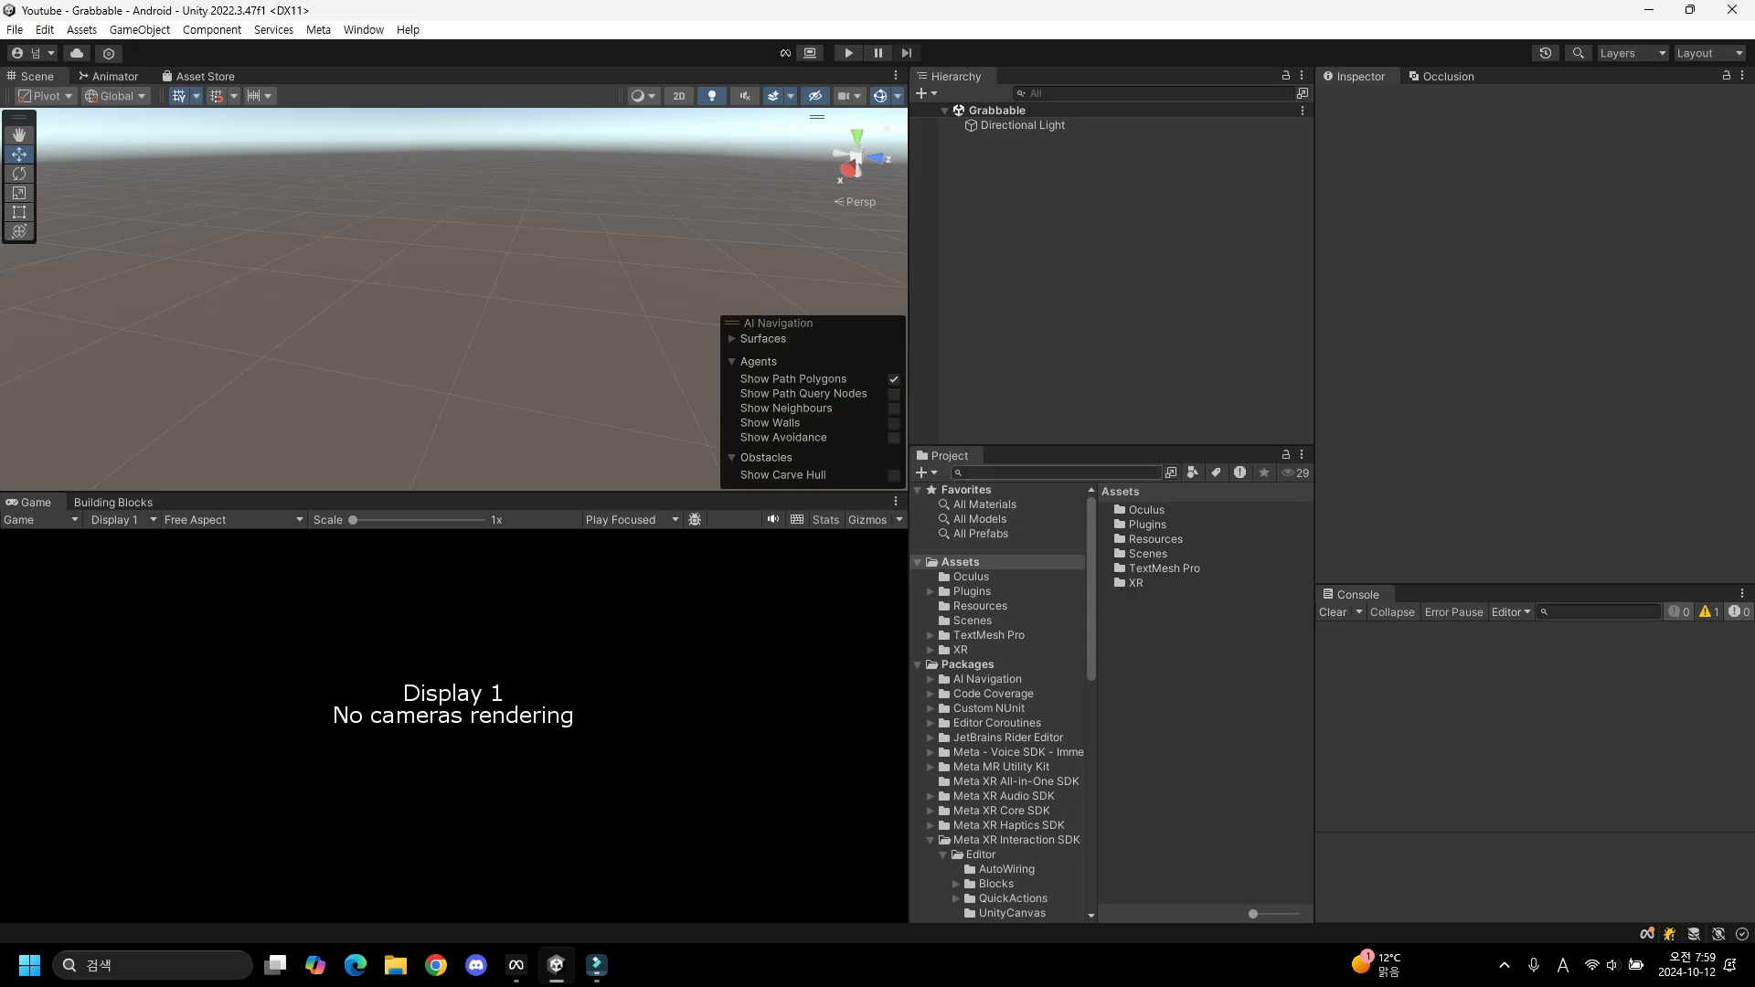
Find the OVRCameraRig prefab in the project packages and add it to the Grabbable scene.
{"action": "type", "text": "ovrcamera"}
{"action": "left_click_drag", "start_coordinate": [1159, 540], "coordinate": [1020, 140]}
Add OVRHandPrefab to the hand anchors under TrackingSpace and set the right hand's hand and skeleton types to Hand Right.
{"action": "left_click", "coordinate": [1051, 473]}
{"action": "type", "text": "handpre"}
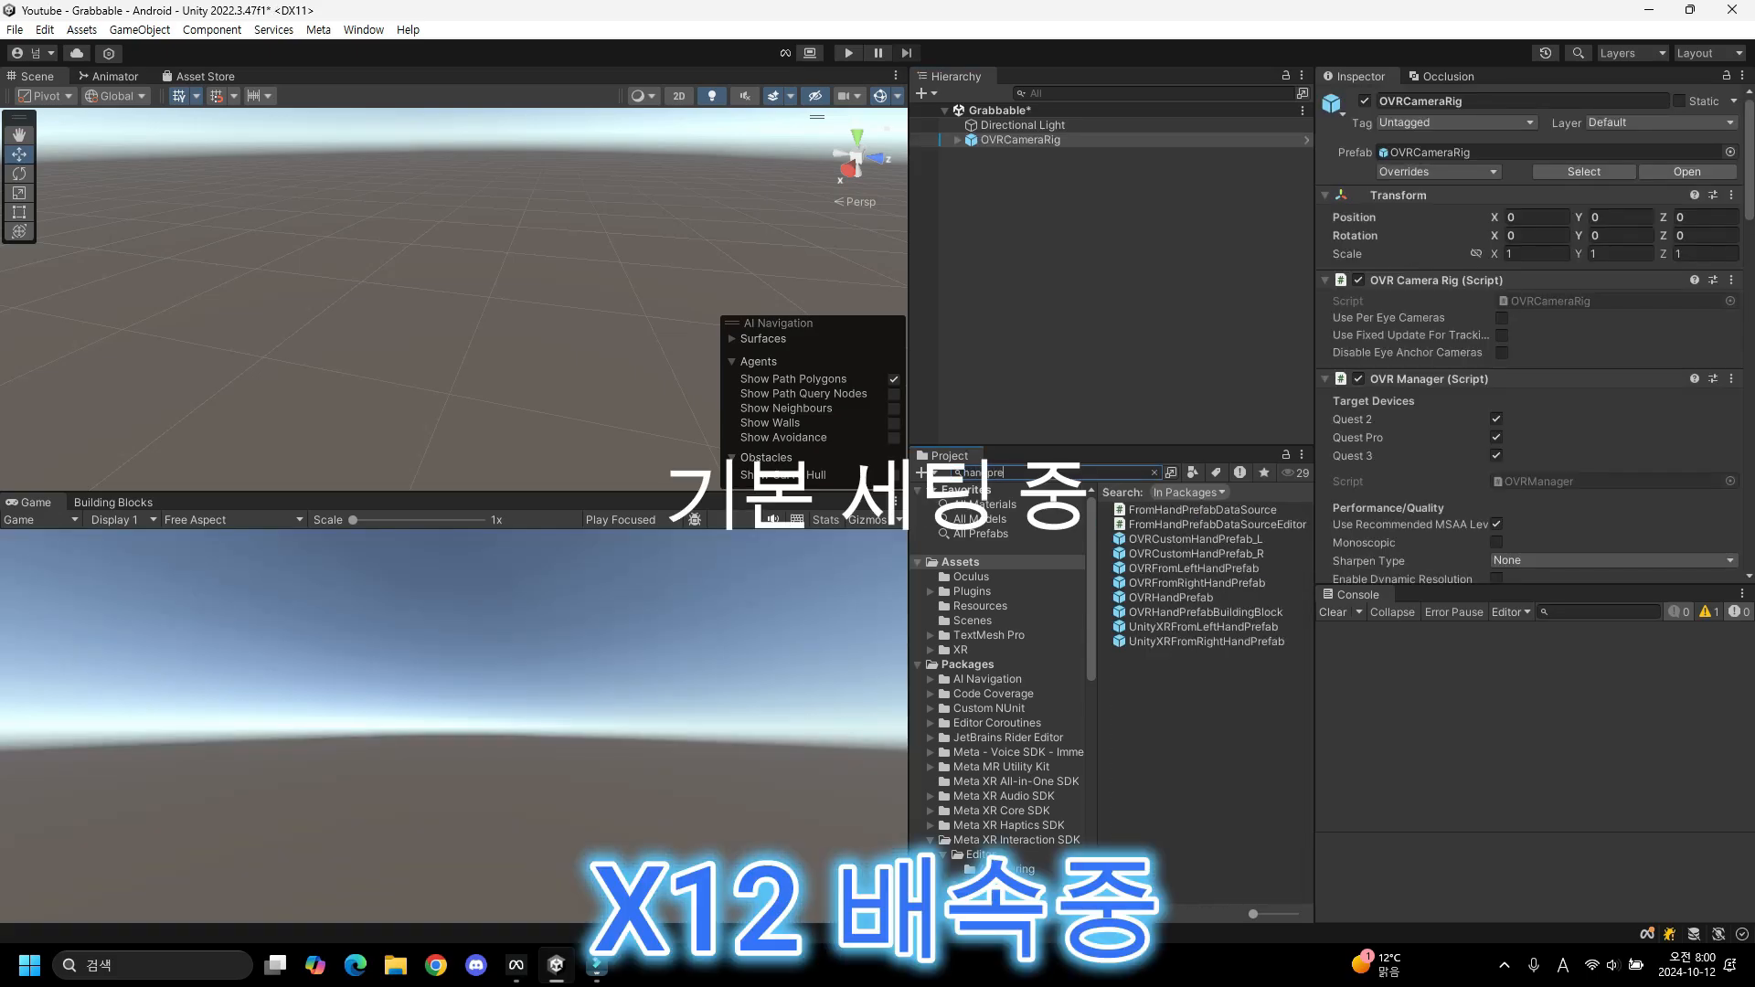
{"action": "left_click", "coordinate": [957, 140]}
{"action": "left_click", "coordinate": [970, 154]}
{"action": "mouse_move", "coordinate": [1170, 598]}
{"action": "left_mouse_down"}
{"action": "mouse_move", "coordinate": [1049, 227]}
{"action": "mouse_move", "coordinate": [1052, 286]}
{"action": "left_mouse_up"}
{"action": "left_click", "coordinate": [1568, 274]}
{"action": "left_click", "coordinate": [1555, 333]}
{"action": "left_click", "coordinate": [969, 155]}
Add the OVRInteraction prefab under OVRCameraRig and nest the OVRHands prefab inside OVRInteraction.
{"action": "left_click", "coordinate": [1051, 472]}
{"action": "type", "text": "ovrinteraction"}
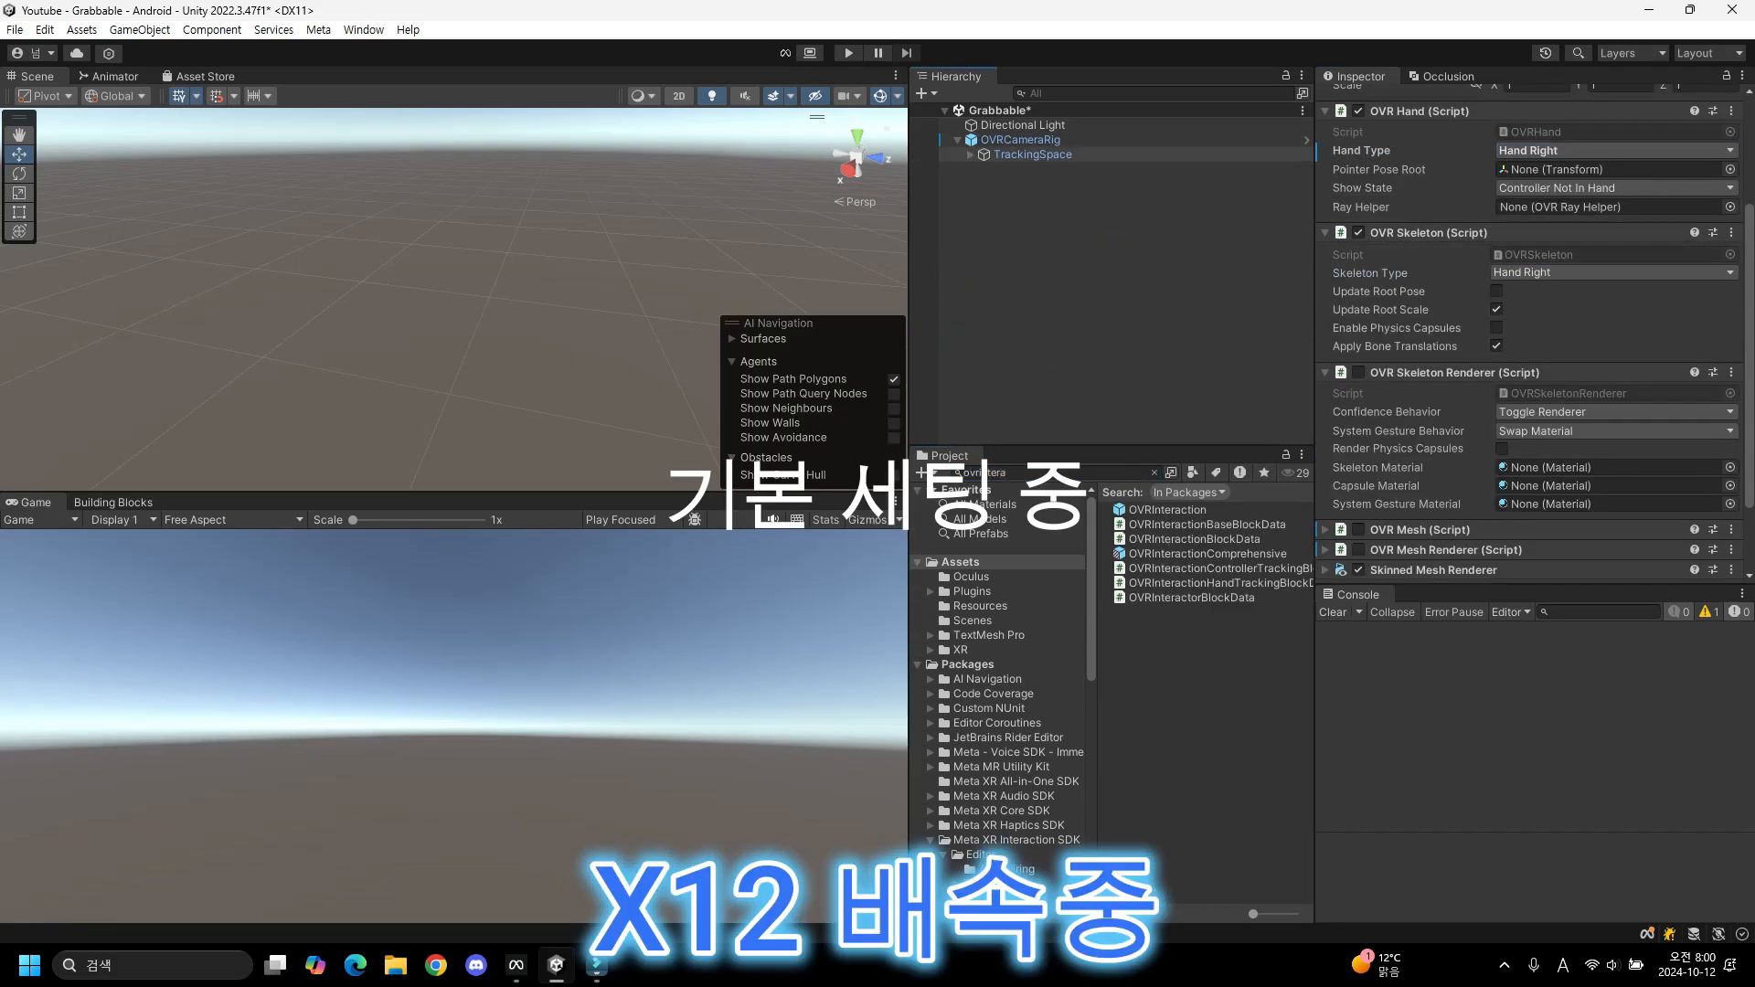
{"action": "type", "text": "ovrhands"}
{"action": "mouse_move", "coordinate": [1159, 510]}
{"action": "left_mouse_down"}
{"action": "mouse_move", "coordinate": [1021, 140]}
{"action": "mouse_move", "coordinate": [1032, 169]}
{"action": "left_mouse_up"}
{"action": "left_click", "coordinate": [1096, 293]}
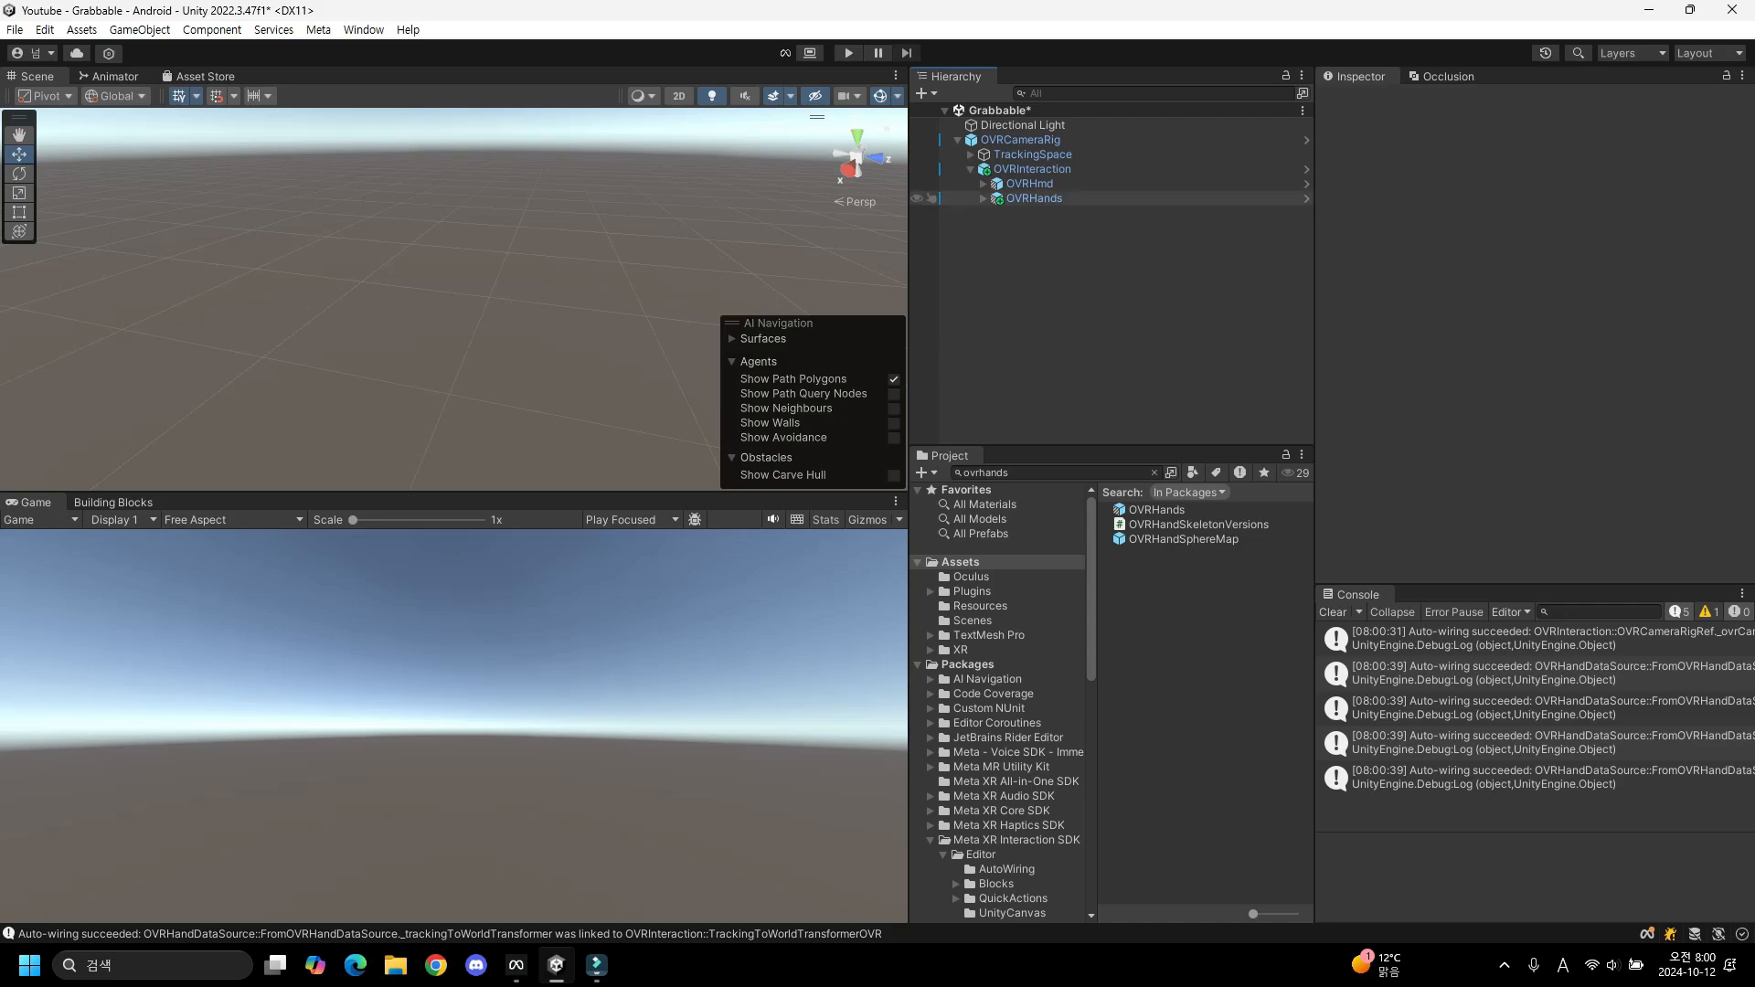
Add a hand grab interactor to HandInteractorsLeft using the Interaction SDK's Hand Interactor Wizard.
{"action": "left_click", "coordinate": [983, 199]}
{"action": "left_click", "coordinate": [995, 213]}
{"action": "right_click", "coordinate": [1078, 257]}
{"action": "mouse_move", "coordinate": [1163, 798]}
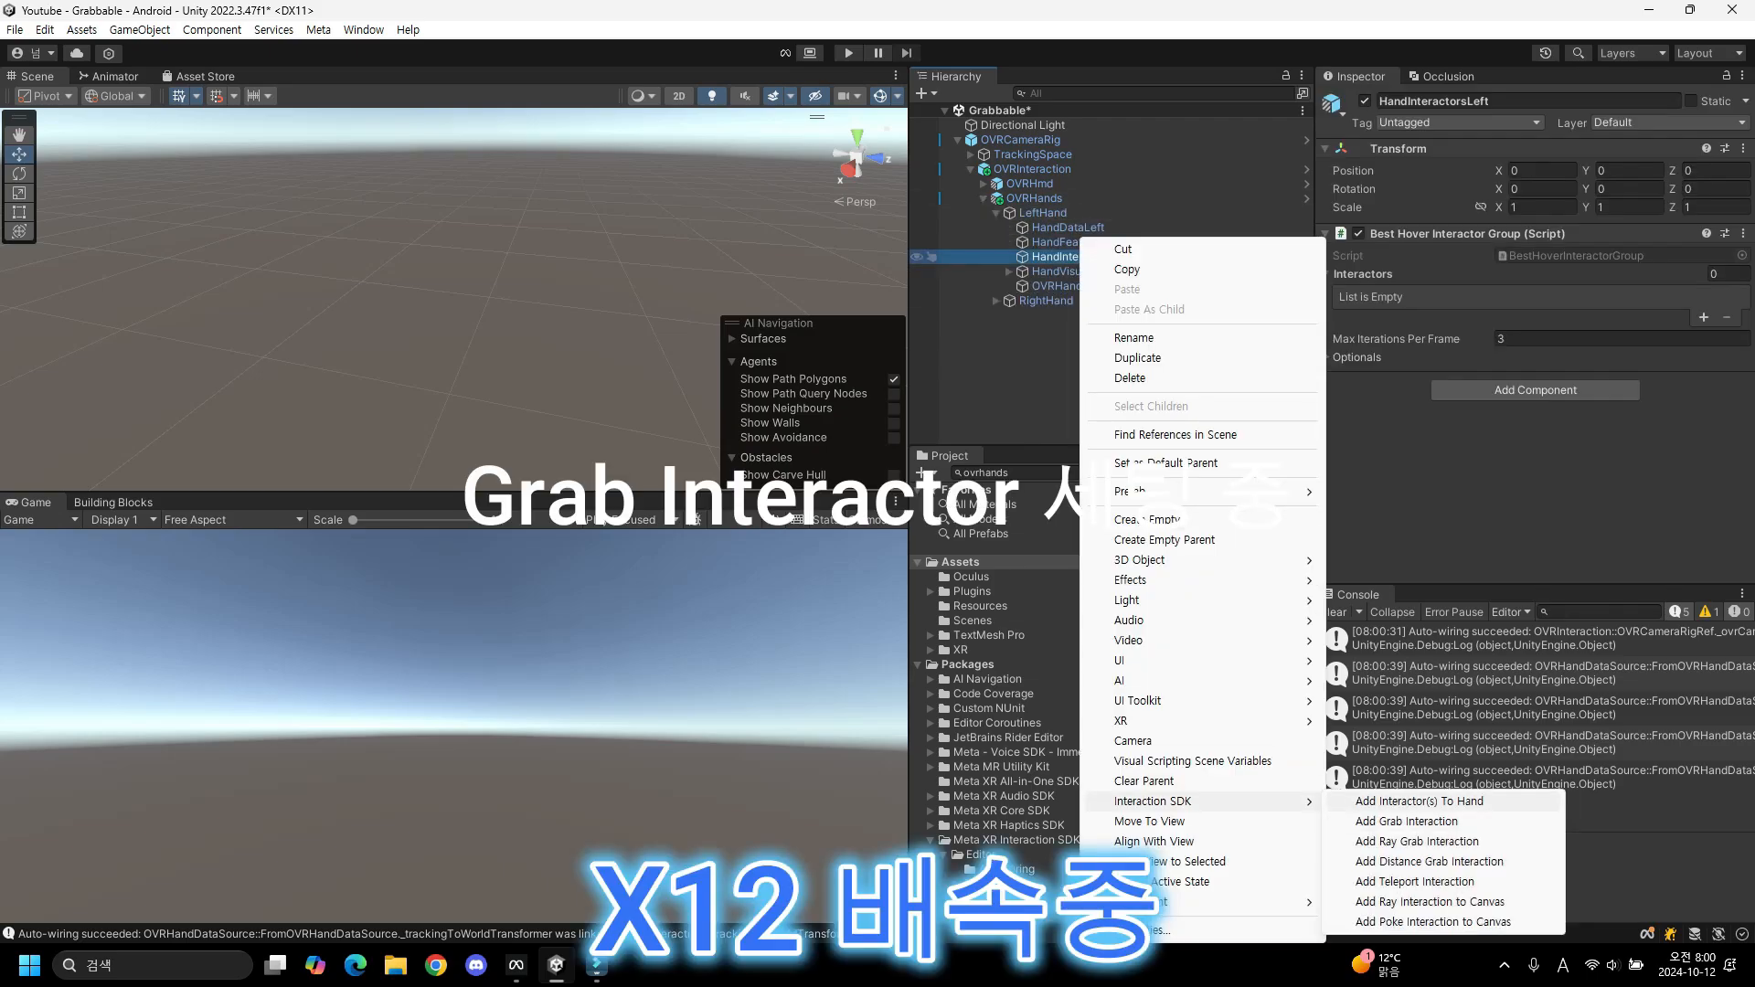
{"action": "left_click", "coordinate": [1450, 799]}
{"action": "left_click", "coordinate": [1463, 565]}
{"action": "left_click", "coordinate": [1354, 677]}
{"action": "left_click", "coordinate": [1638, 930]}
Add a hand grab interactor to HandInteractorsRight with the Hand Interactor Wizard and save the scene.
{"action": "left_click", "coordinate": [995, 316]}
{"action": "right_click", "coordinate": [1085, 359]}
{"action": "left_click", "coordinate": [1449, 802]}
{"action": "left_click", "coordinate": [1463, 565]}
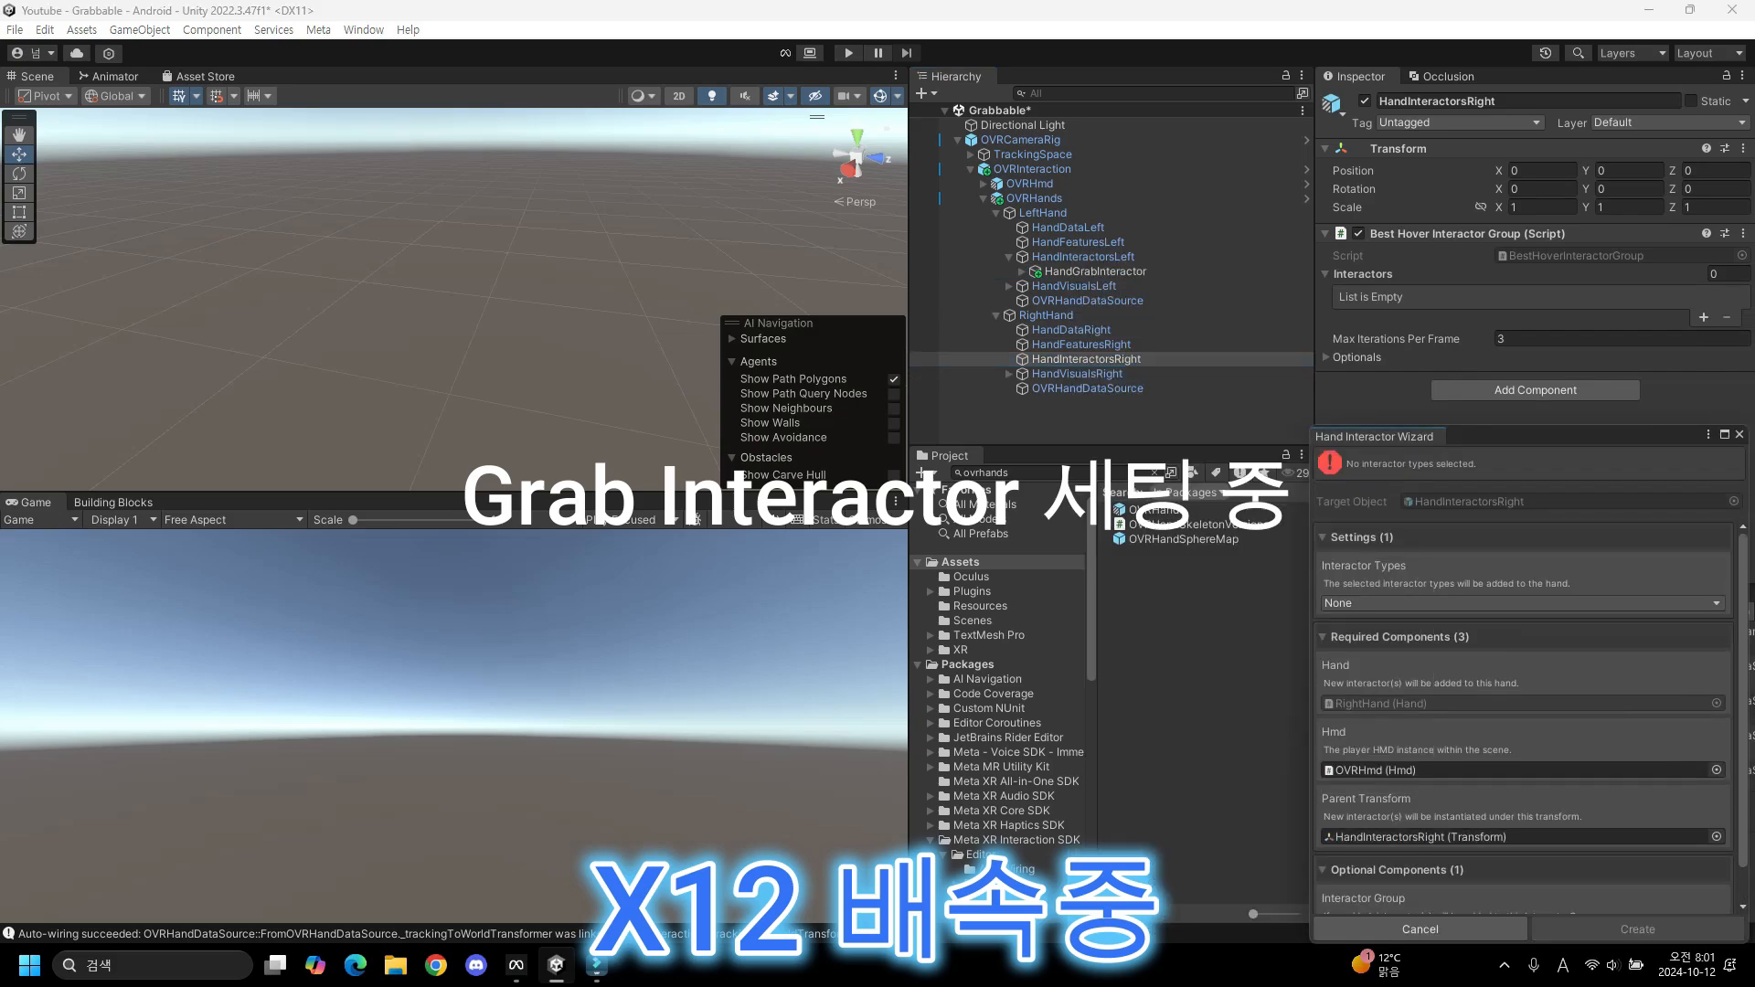
{"action": "left_click", "coordinate": [1462, 604]}
{"action": "left_click", "coordinate": [1353, 676]}
{"action": "left_click", "coordinate": [1638, 930]}
{"action": "left_click", "coordinate": [983, 199]}
{"action": "left_click", "coordinate": [1105, 317]}
{"action": "key", "text": "ctrl+s"}
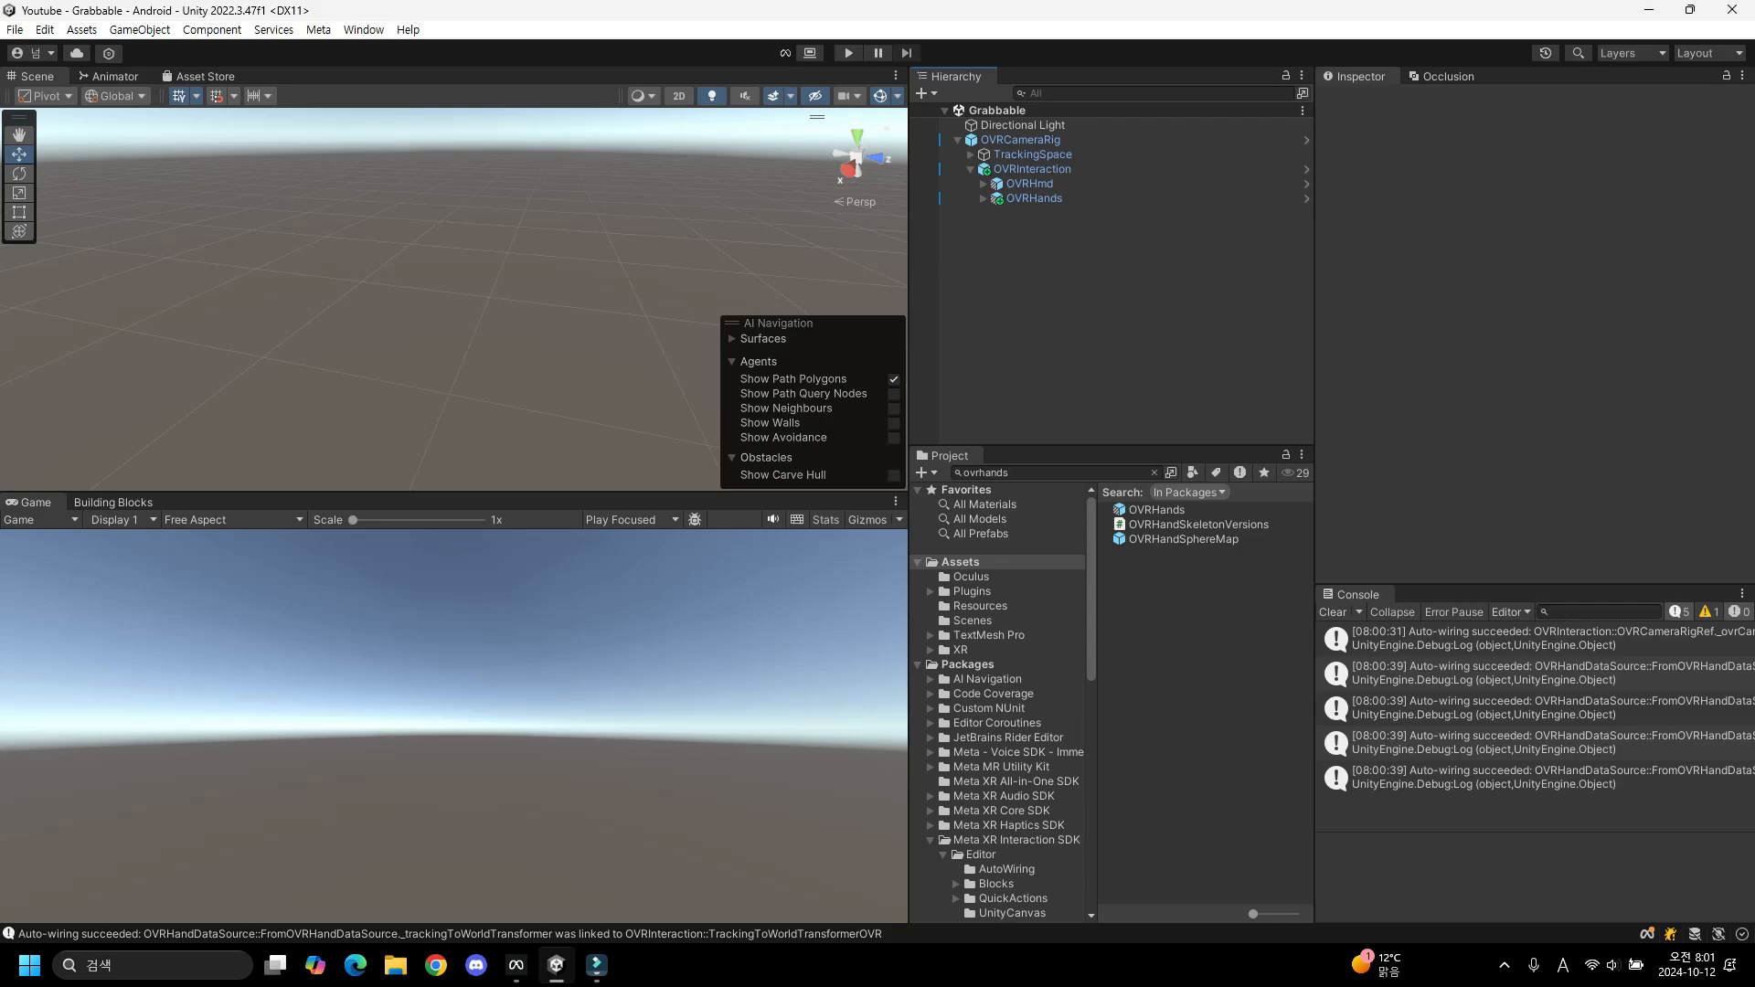
Create a sphere at the root of the scene and set its scale uniformly to 0.1.
{"action": "right_click", "coordinate": [999, 253]}
{"action": "mouse_move", "coordinate": [1061, 526]}
{"action": "left_click", "coordinate": [1291, 547]}
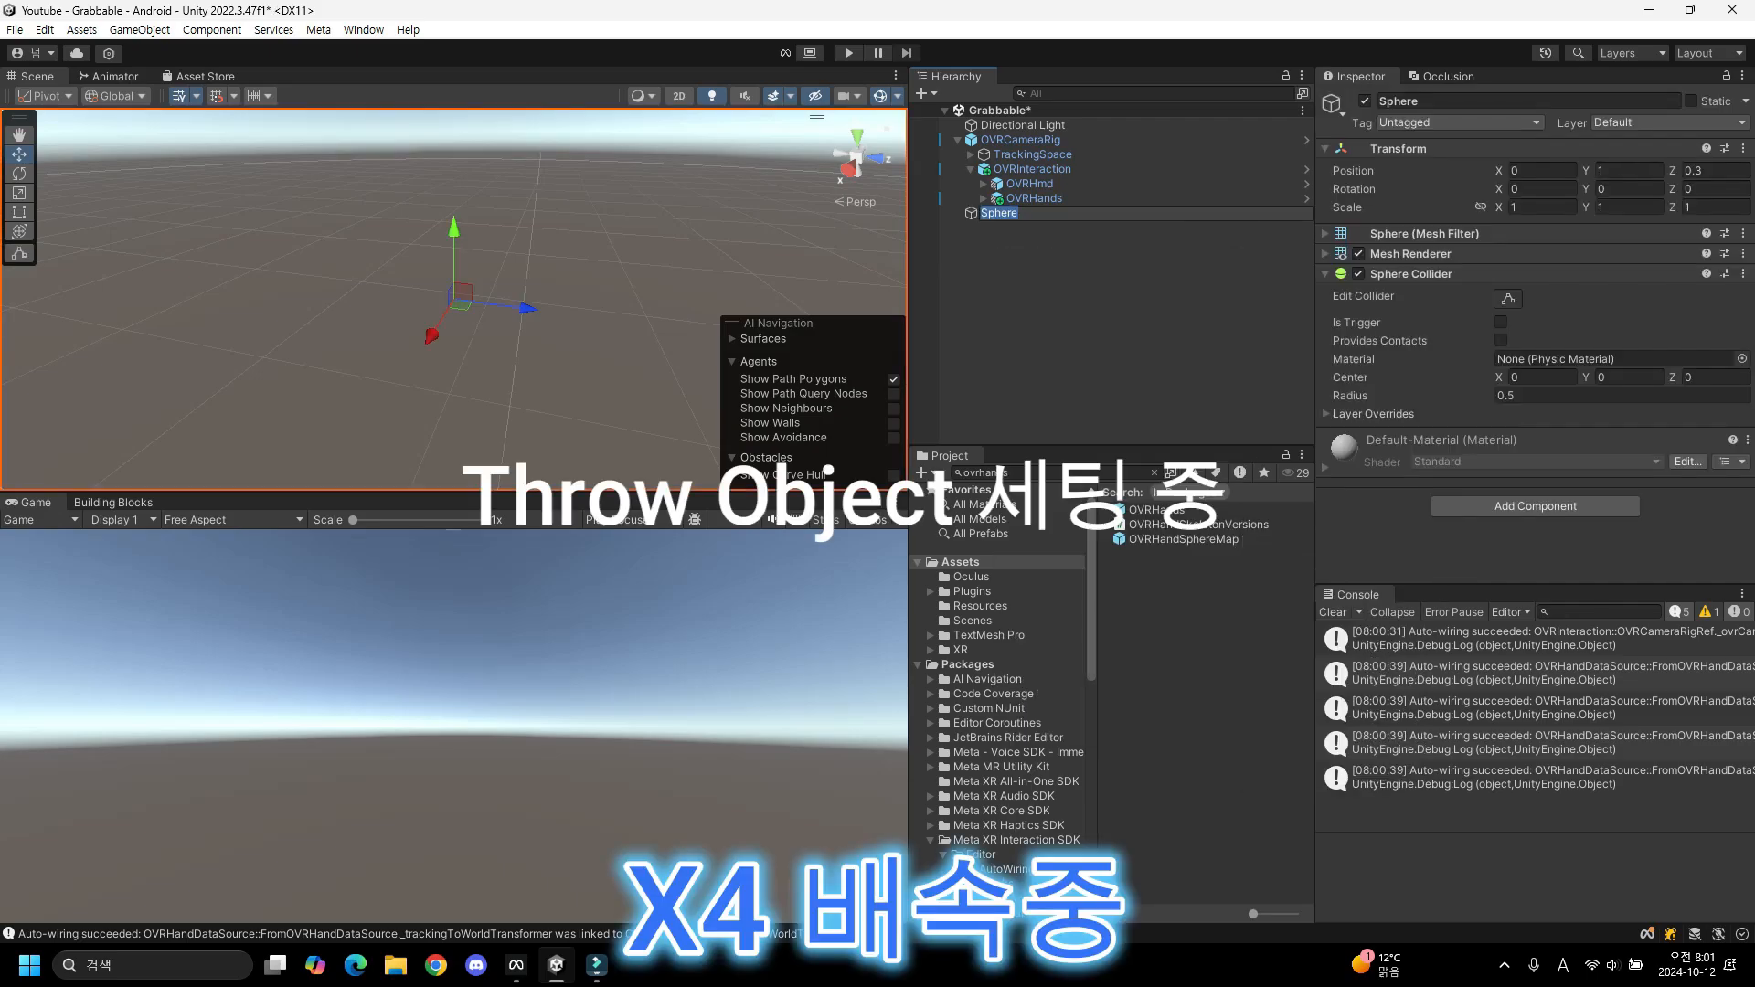
{"action": "left_click", "coordinate": [1105, 317]}
{"action": "left_click", "coordinate": [982, 199]}
{"action": "left_click", "coordinate": [982, 198]}
{"action": "double_click", "coordinate": [999, 213]}
{"action": "left_click", "coordinate": [1481, 207]}
{"action": "left_click", "coordinate": [1541, 208]}
{"action": "type", "text": "0.1"}
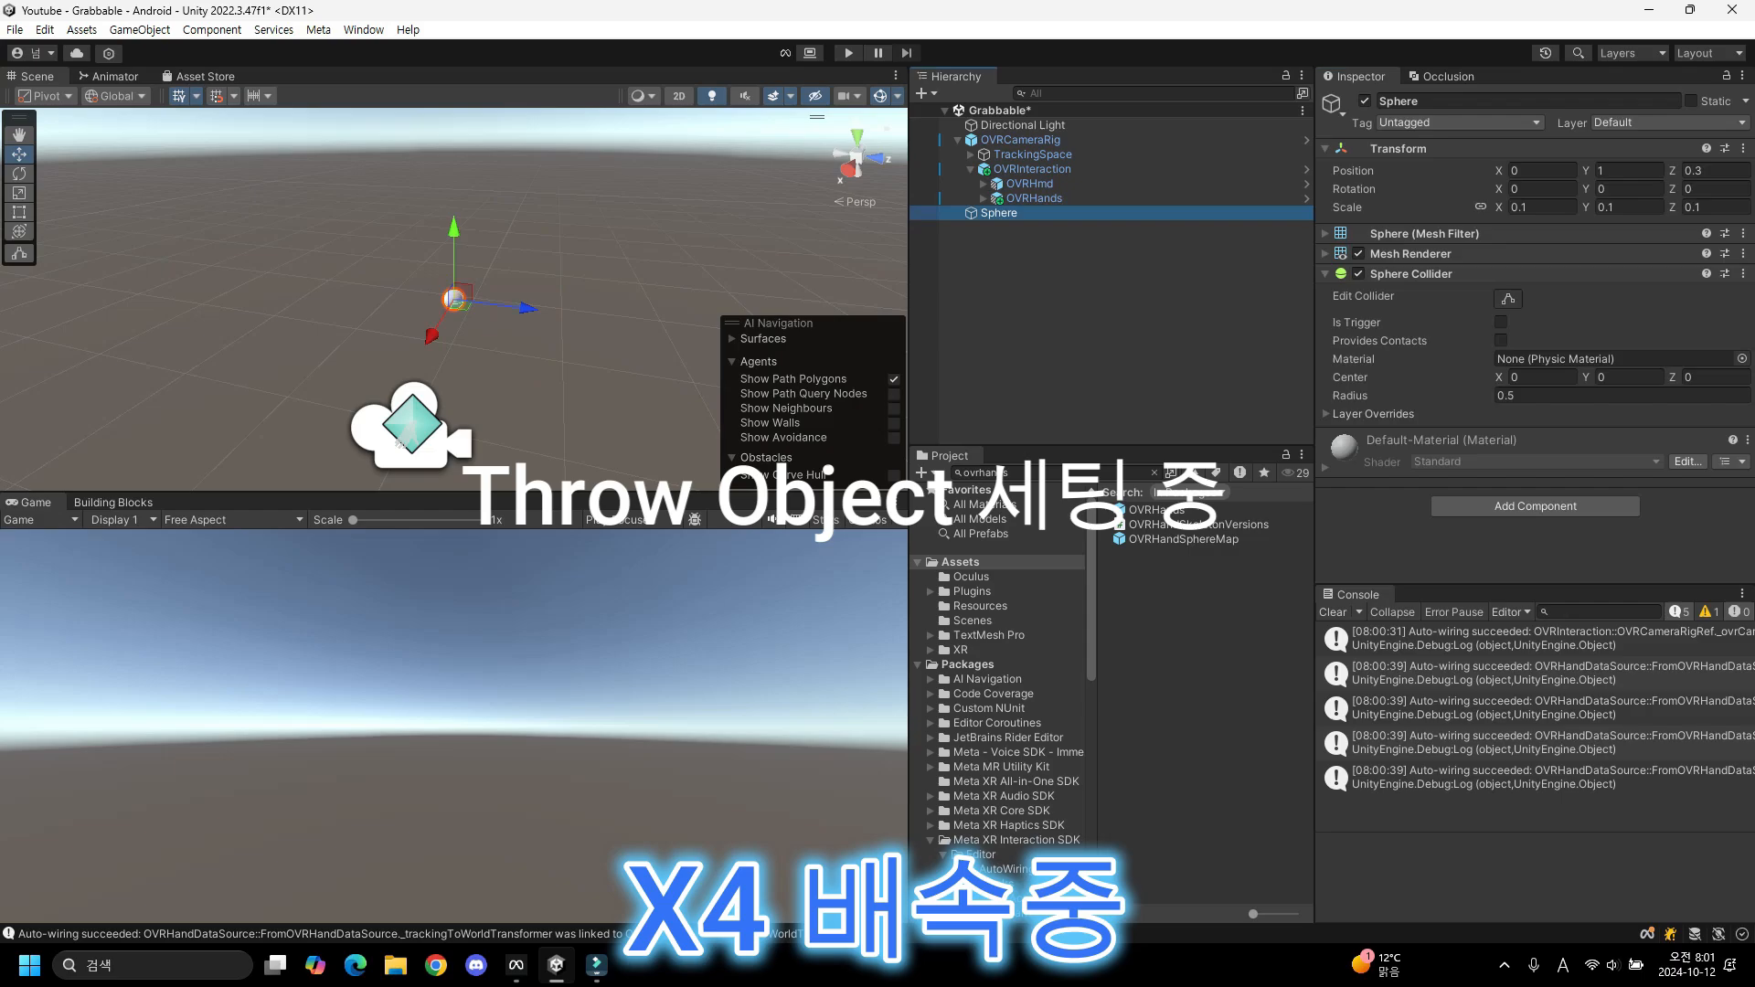
{"action": "left_click", "coordinate": [1051, 293]}
{"action": "double_click", "coordinate": [999, 213]}
{"action": "right_click", "coordinate": [1060, 212]}
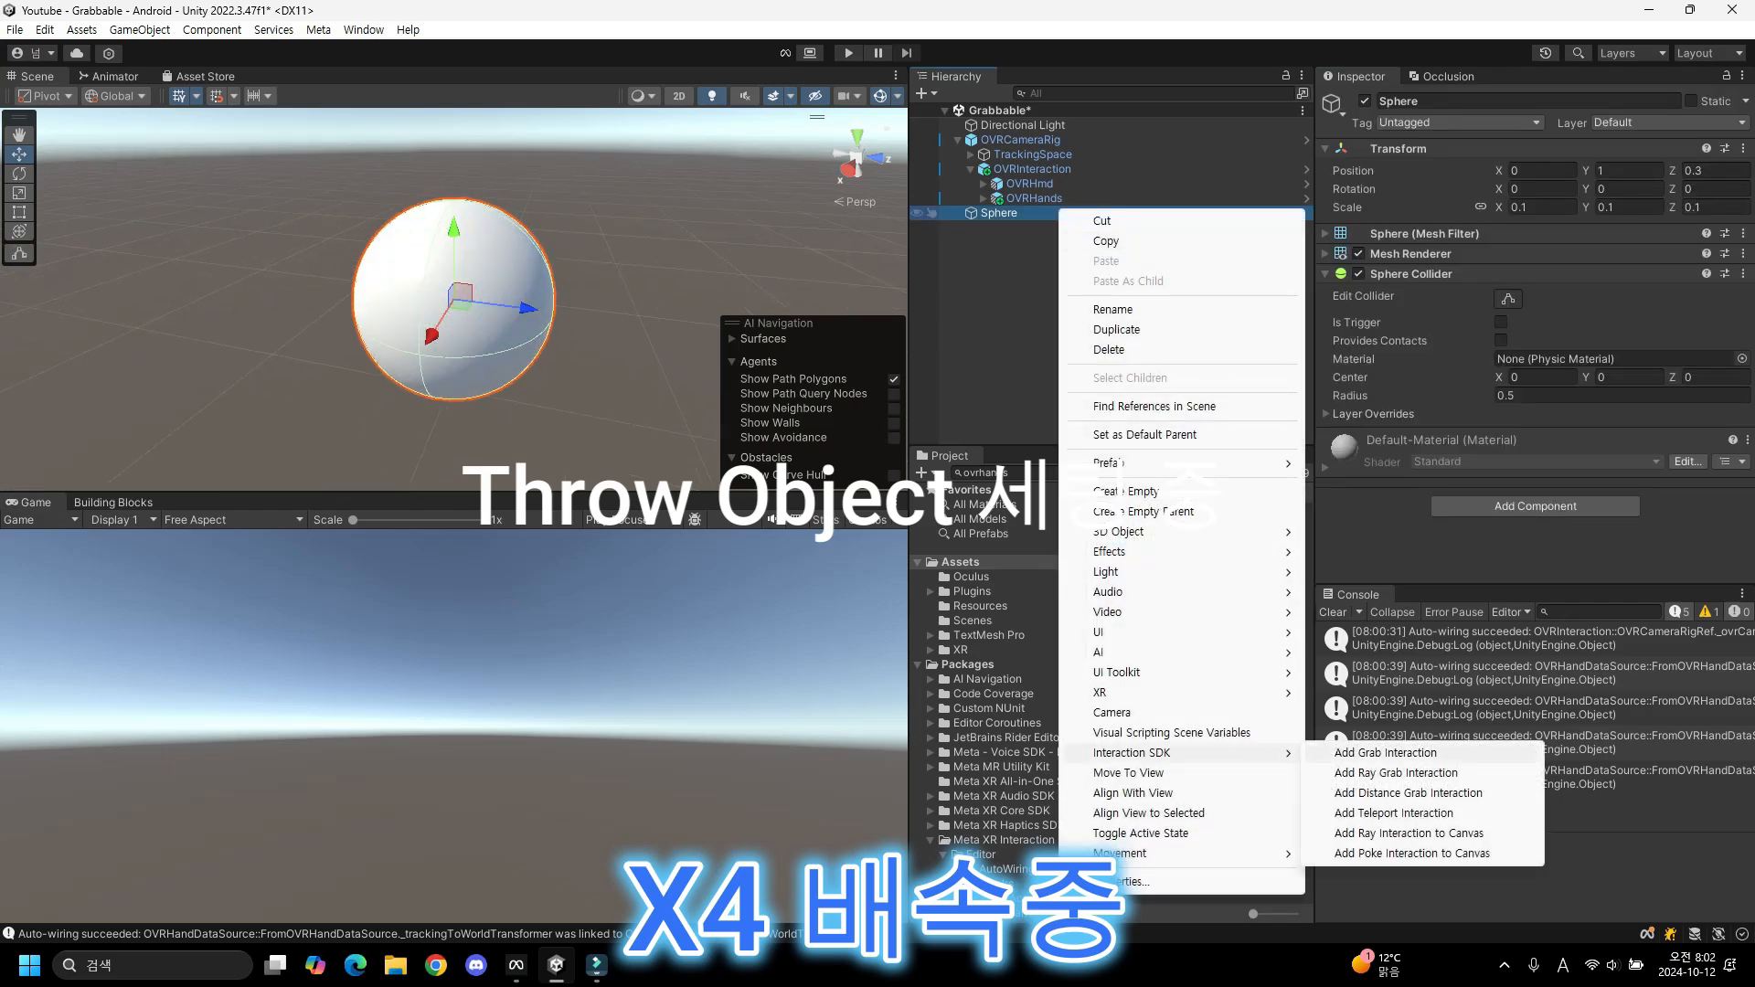
{"action": "left_click", "coordinate": [1051, 293]}
{"action": "left_click", "coordinate": [999, 213]}
{"action": "left_click", "coordinate": [1051, 293]}
Create a cube, flatten it to a Y scale of about 0.028, and lower it beneath the sphere to Y about 0.916.
{"action": "right_click", "coordinate": [1033, 303]}
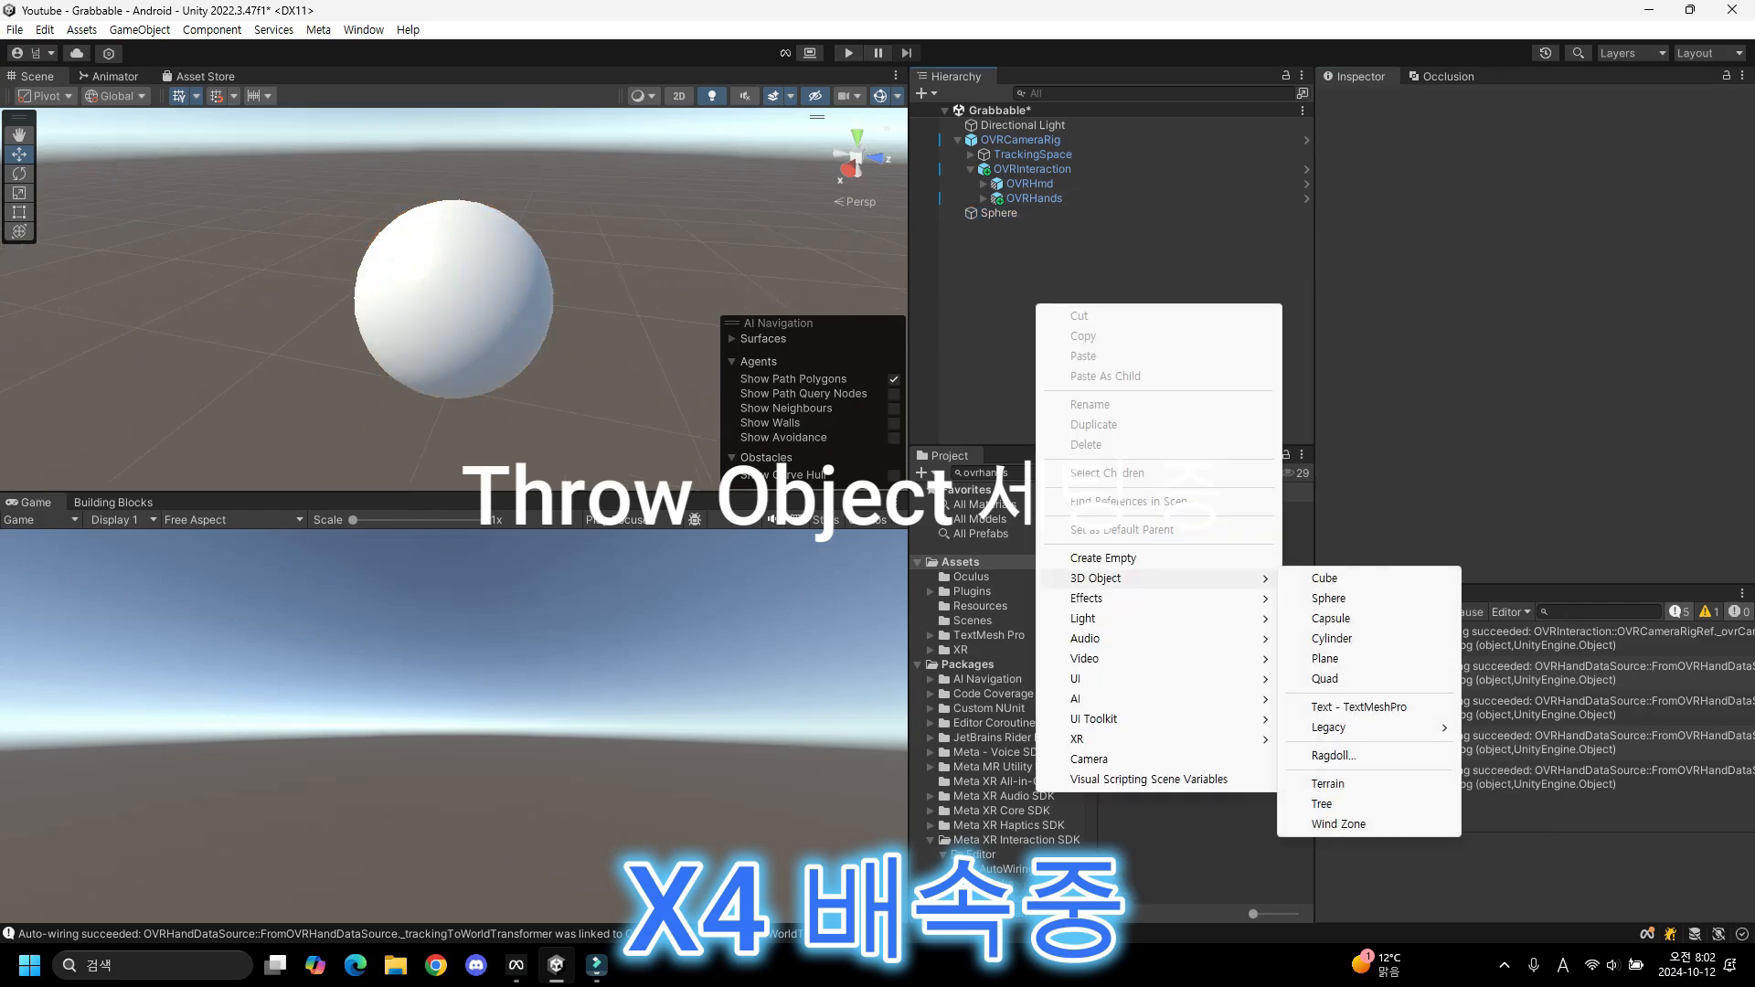
{"action": "left_click", "coordinate": [1325, 576]}
{"action": "key", "text": "r"}
{"action": "mouse_move", "coordinate": [454, 227]}
{"action": "left_mouse_down"}
{"action": "mouse_move", "coordinate": [454, 301]}
{"action": "mouse_move", "coordinate": [455, 243]}
{"action": "left_mouse_up"}
{"action": "key", "text": "w"}
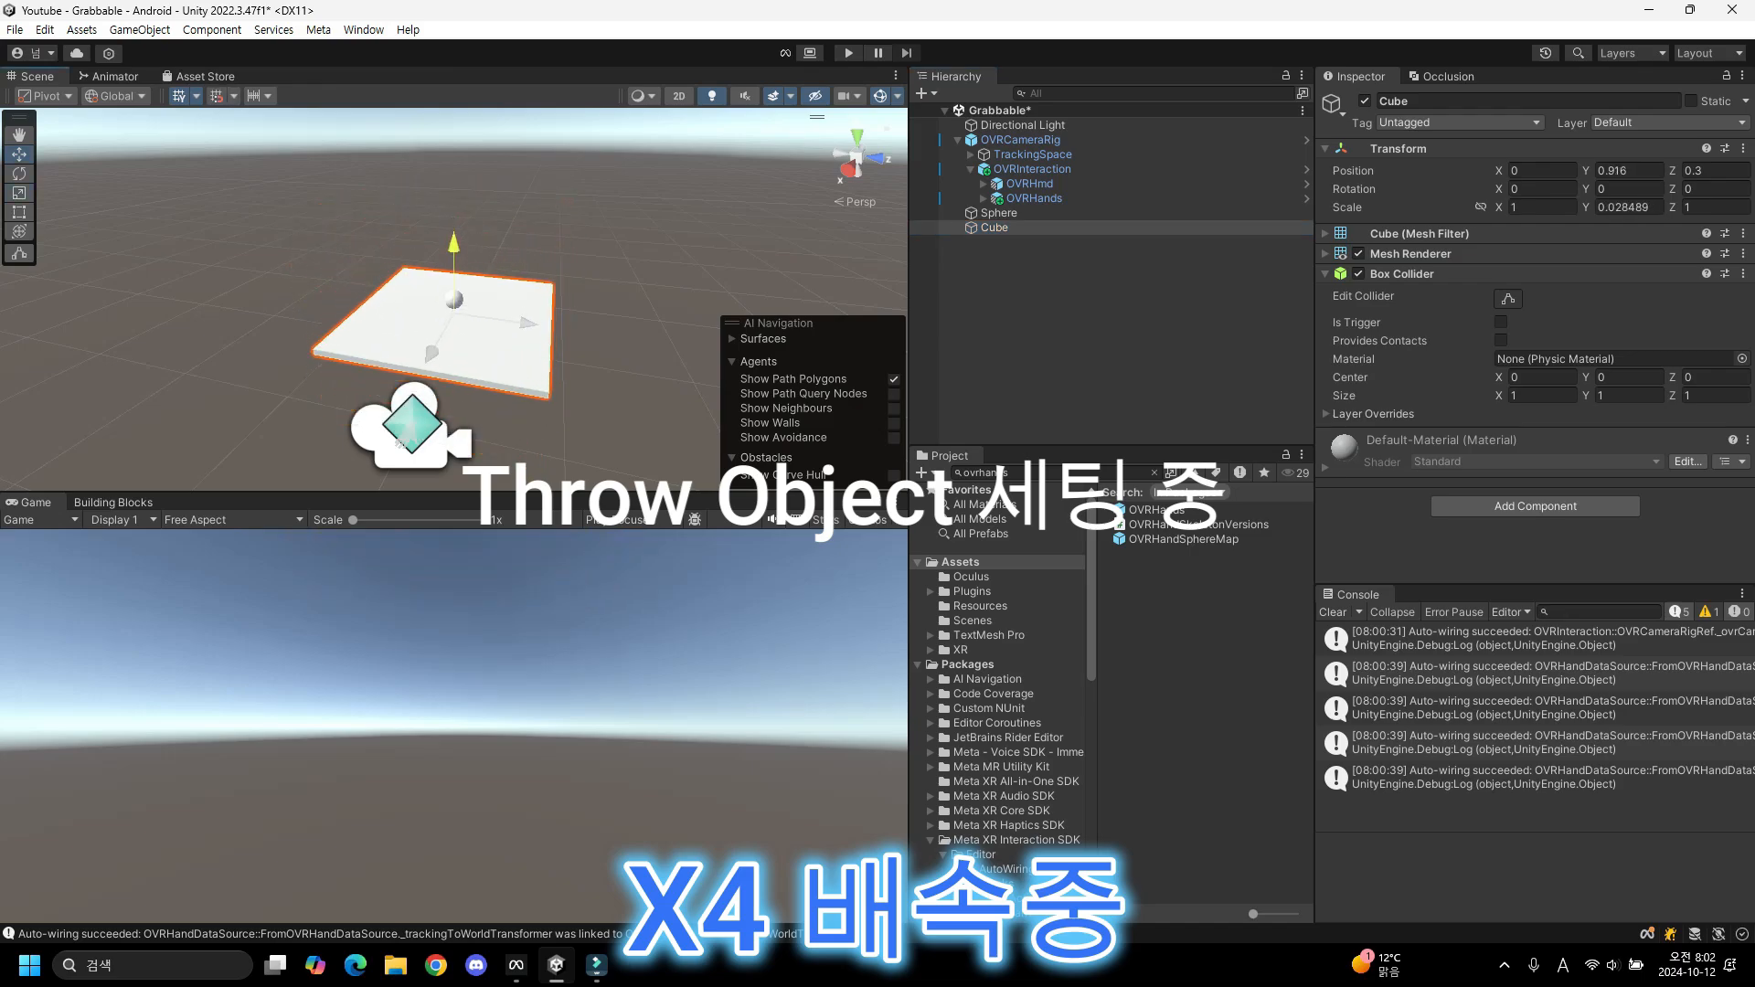
Set the flattened cube's X and Z scale to 0.1.
{"action": "left_click", "coordinate": [1542, 208]}
{"action": "type", "text": "0.1"}
{"action": "left_click", "coordinate": [1715, 207]}
{"action": "type", "text": "0.1"}
Set the cube's X scale to 0.22 so the platform is wider than the sphere.
{"action": "right_click_drag", "start_coordinate": [549, 301], "coordinate": [512, 311]}
{"action": "key", "text": "q"}
{"action": "left_click", "coordinate": [553, 265]}
{"action": "scroll", "coordinate": [512, 319], "scroll_direction": "down", "scroll_amount": 5}
{"action": "left_click", "coordinate": [994, 227]}
{"action": "left_click", "coordinate": [1542, 208]}
{"action": "type", "text": "0.22"}
{"action": "left_click", "coordinate": [1106, 320]}
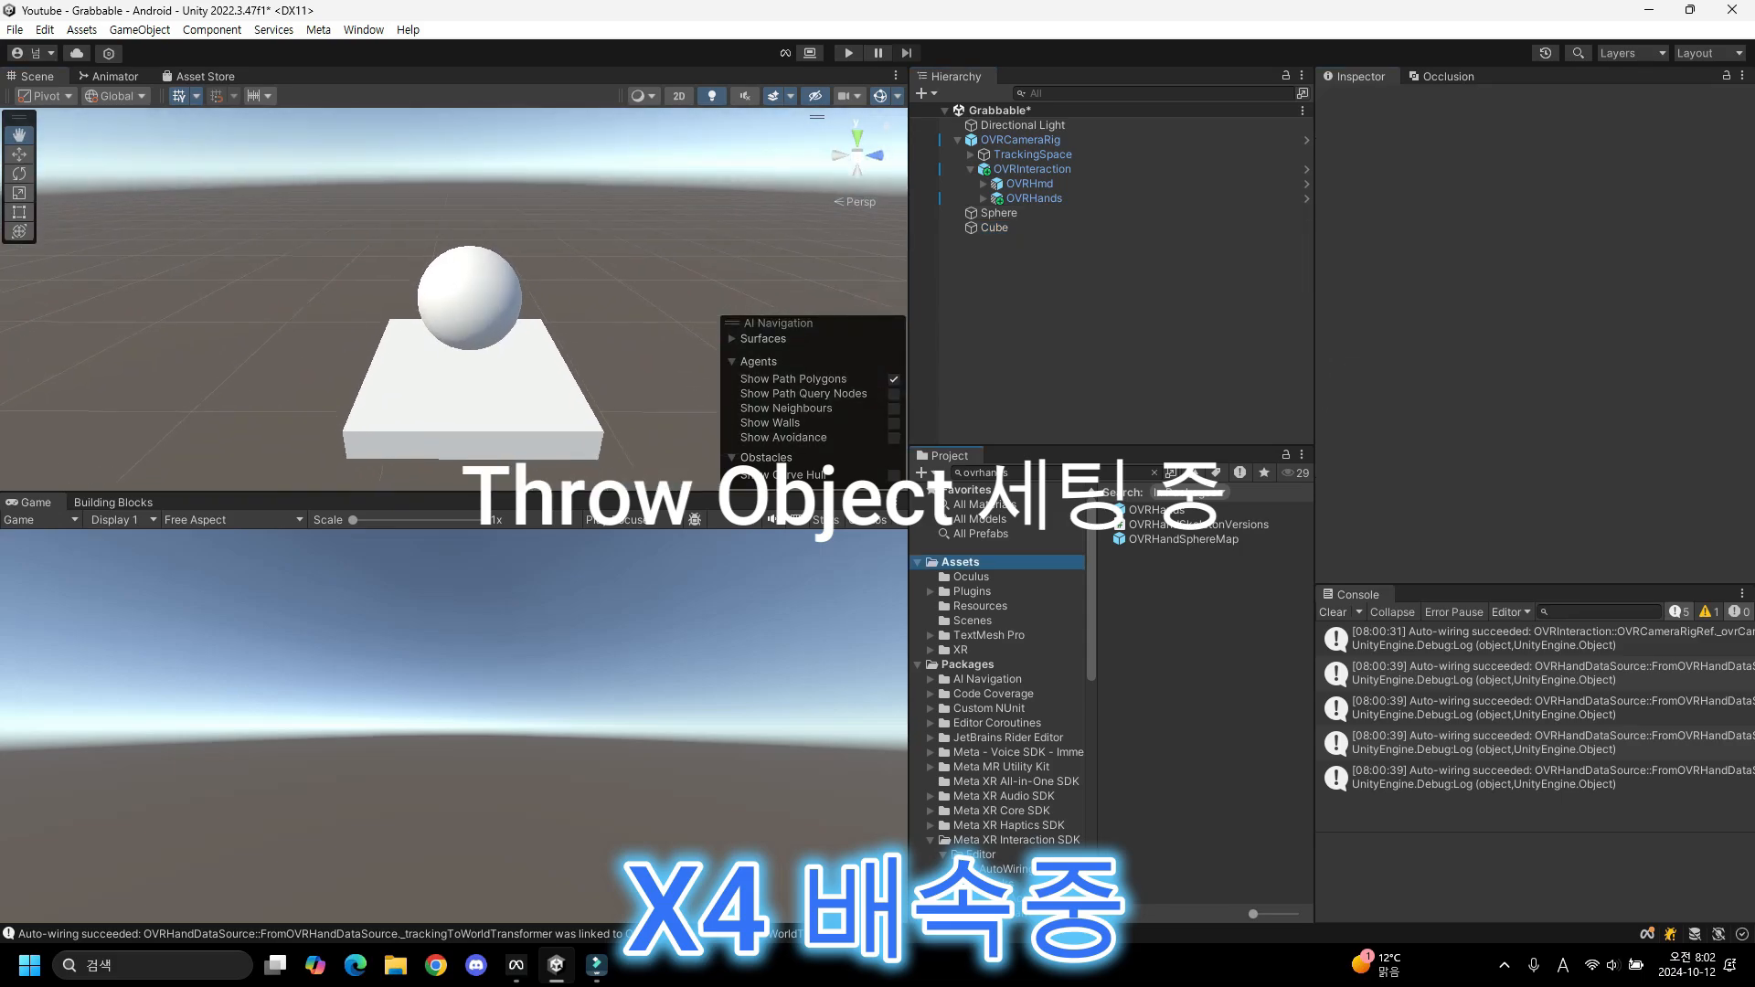
Create a new material in the Assets folder and set its albedo color to red.
{"action": "right_click", "coordinate": [986, 563]}
{"action": "mouse_move", "coordinate": [1038, 16]}
{"action": "left_click", "coordinate": [1352, 498]}
{"action": "left_click", "coordinate": [1610, 181]}
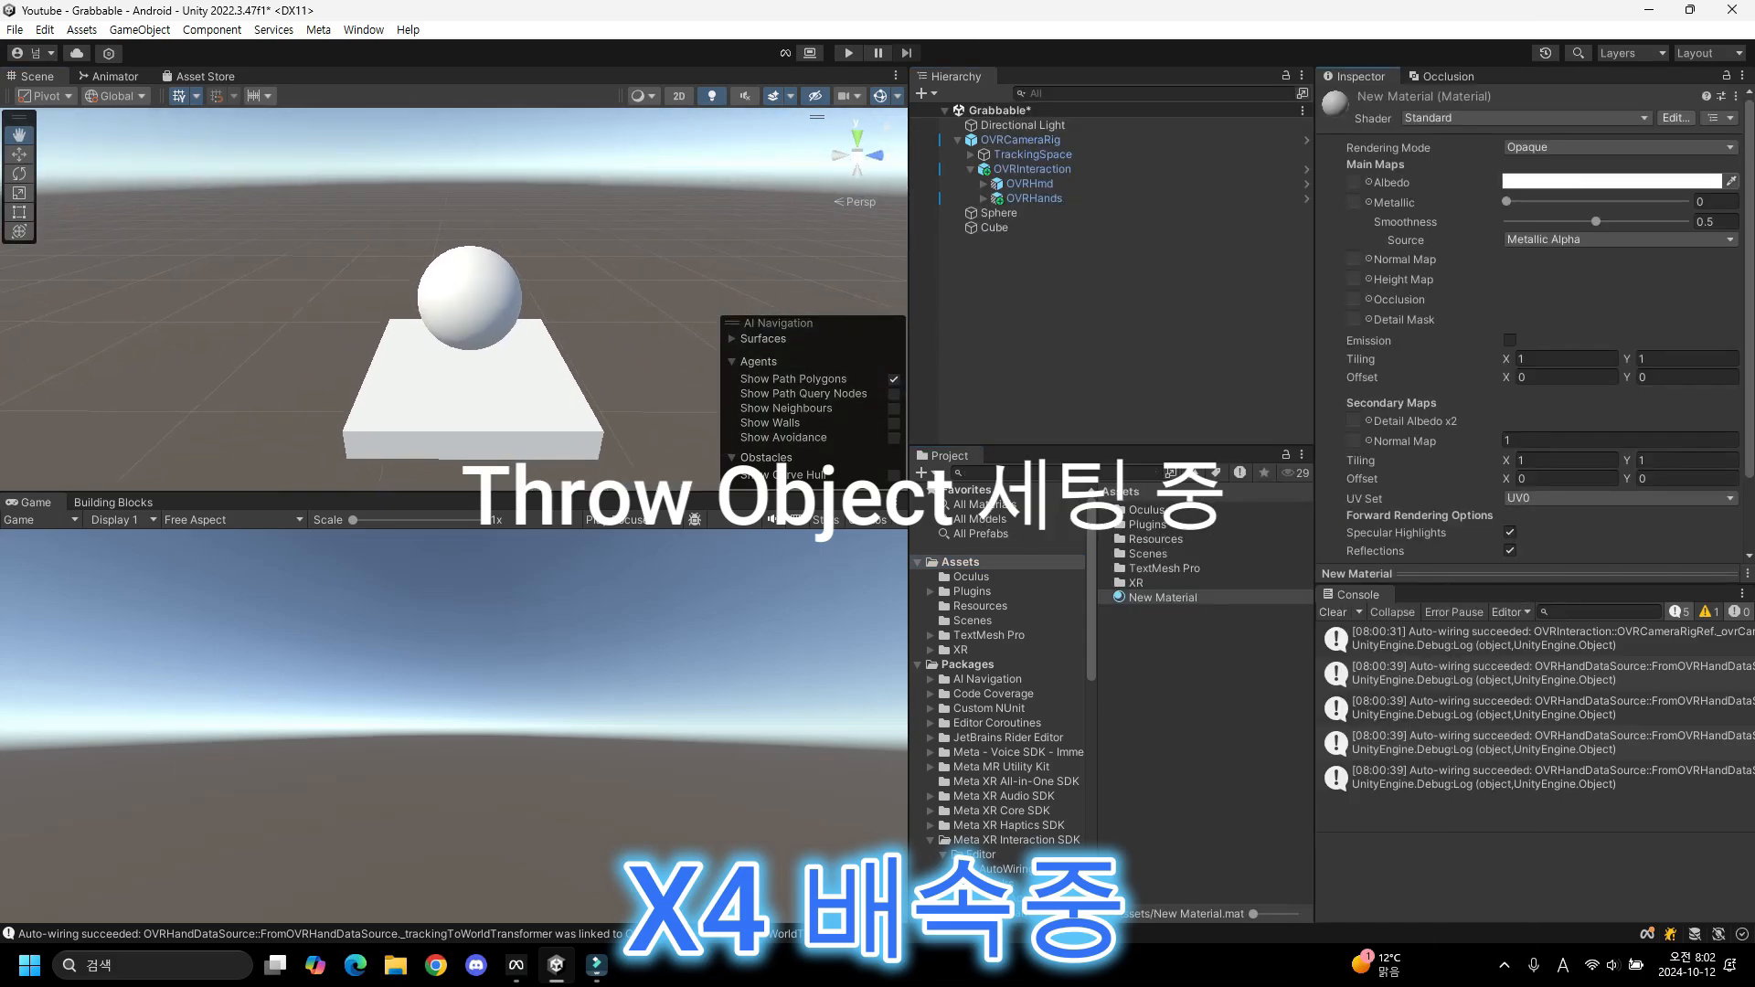
{"action": "left_click_drag", "start_coordinate": [1672, 274], "coordinate": [1697, 251]}
Rename the new material as Red and apply it to the sphere.
{"action": "left_click", "coordinate": [1163, 598]}
{"action": "key", "text": "F2"}
{"action": "type", "text": "Red"}
{"action": "key", "text": "Return"}
{"action": "left_click_drag", "start_coordinate": [1139, 598], "coordinate": [998, 213]}
{"action": "left_click", "coordinate": [1097, 320]}
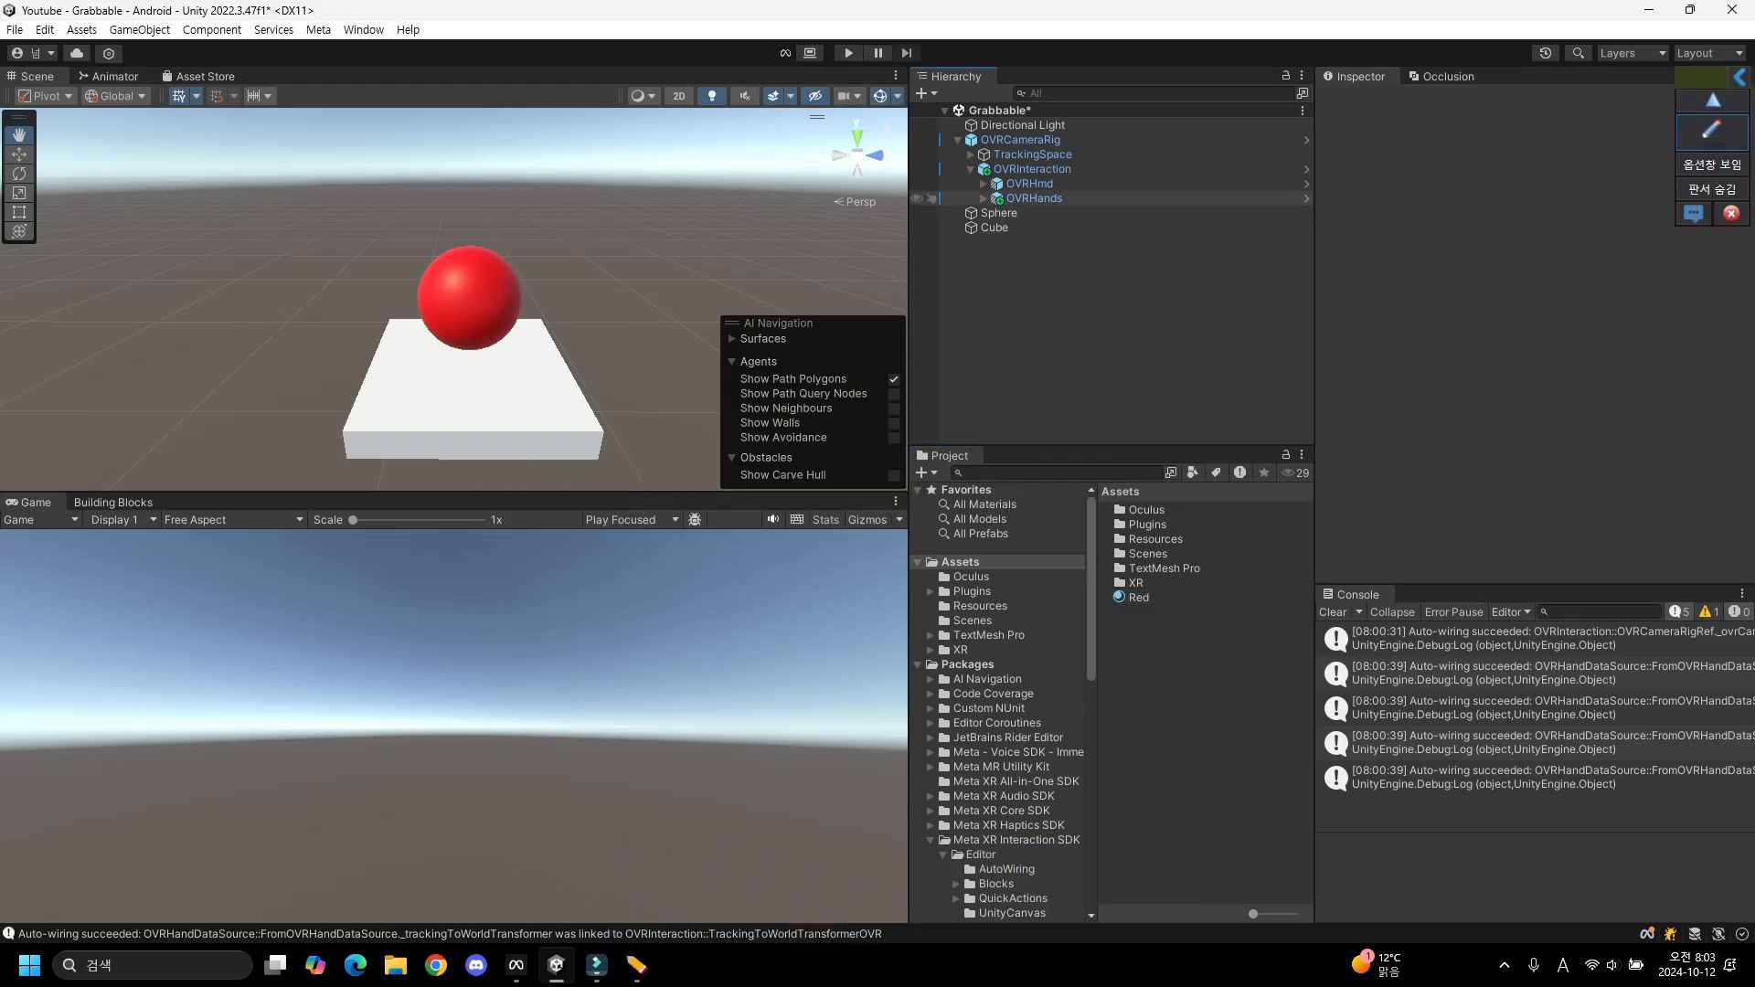
Add a grab interaction to the sphere with the Grab Wizard, fixing all missing required components.
{"action": "left_click", "coordinate": [998, 213]}
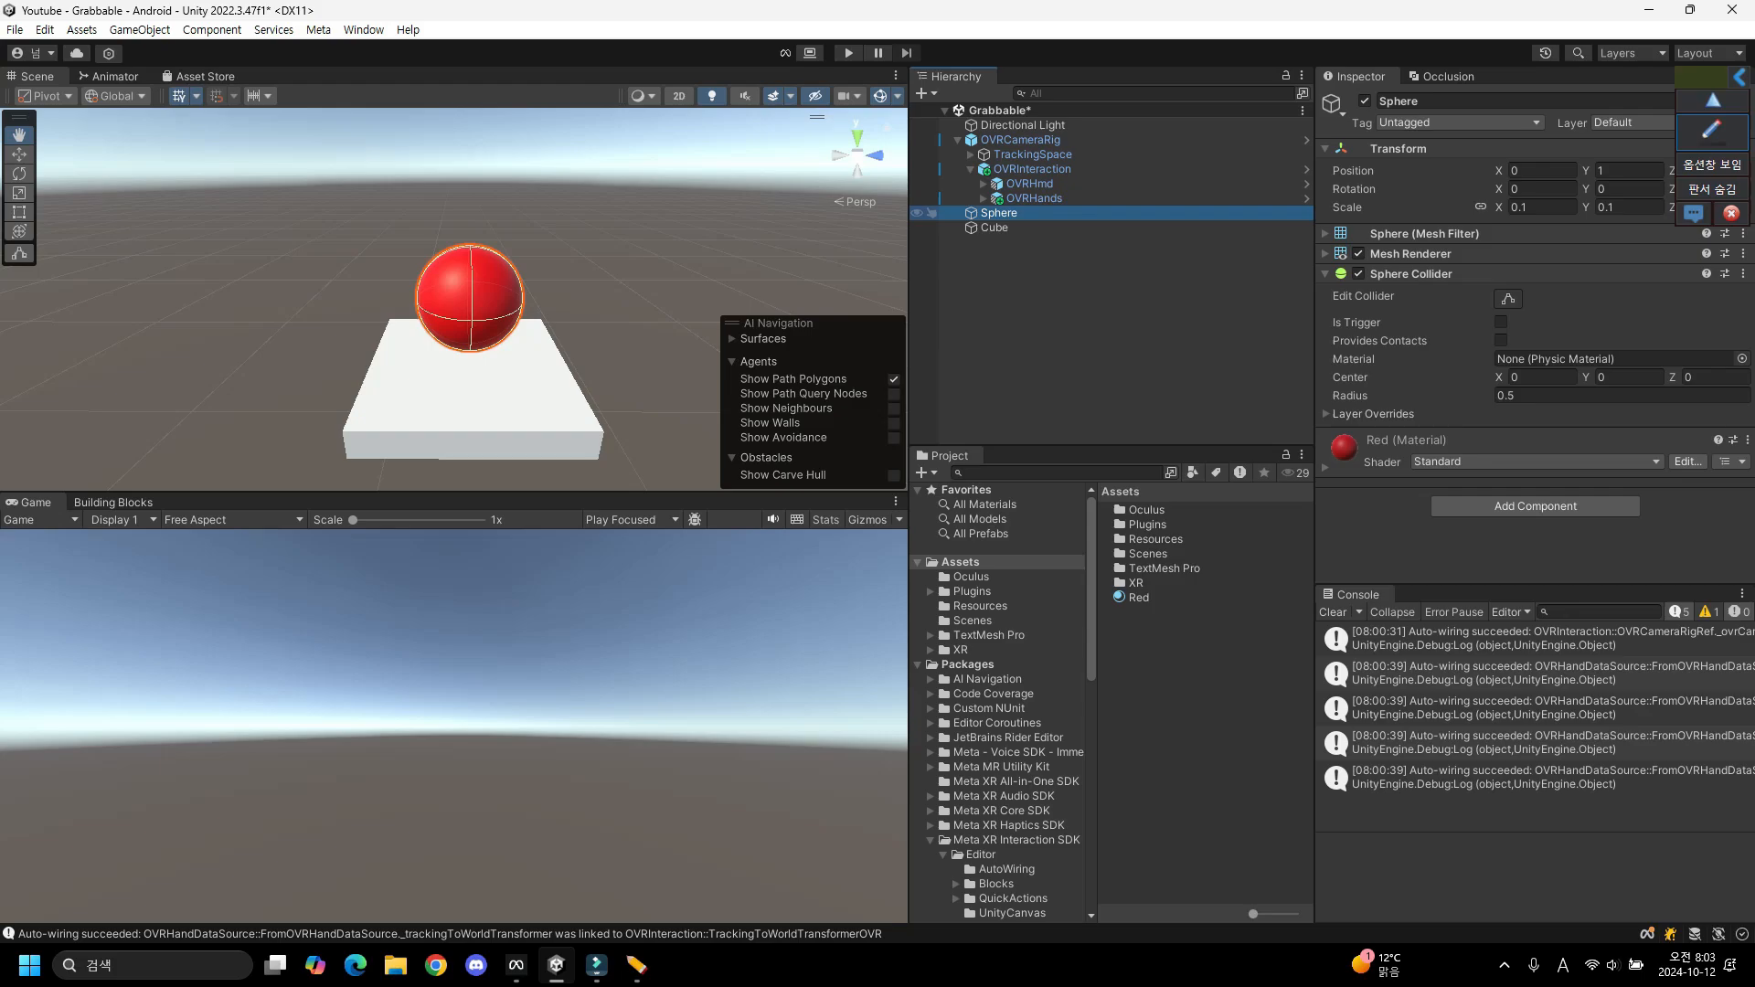
{"action": "right_click", "coordinate": [1026, 213]}
{"action": "mouse_move", "coordinate": [1106, 758]}
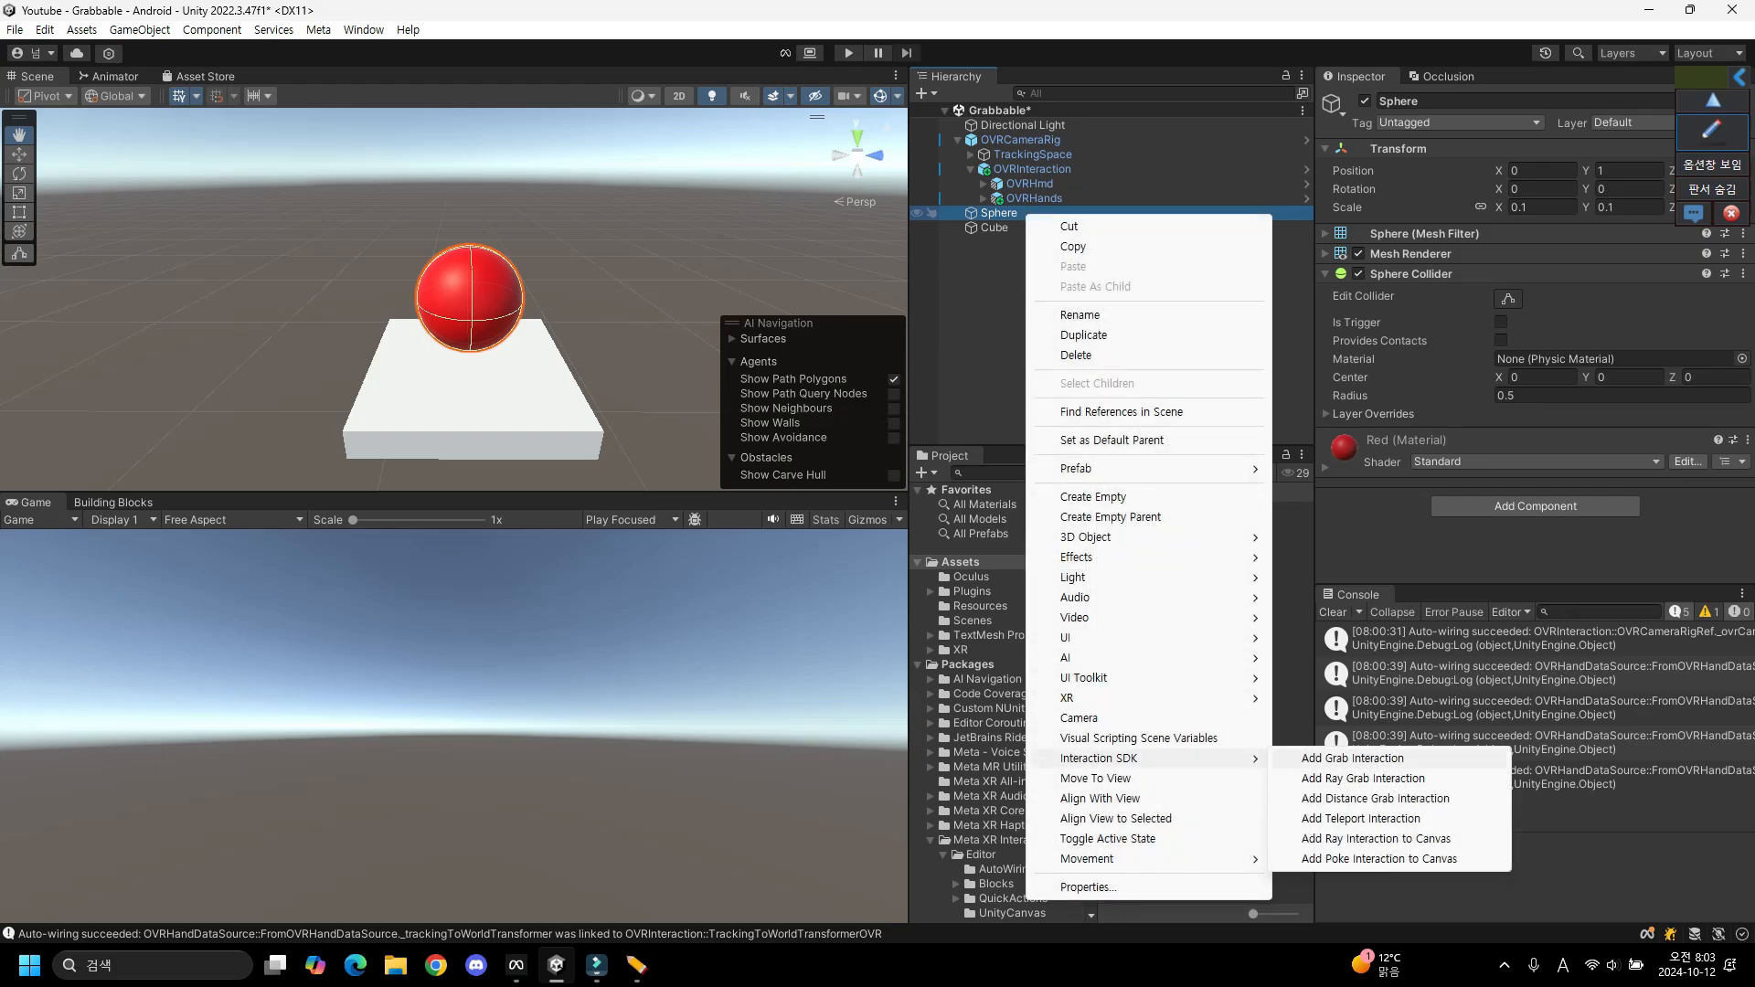
{"action": "left_click", "coordinate": [1353, 758]}
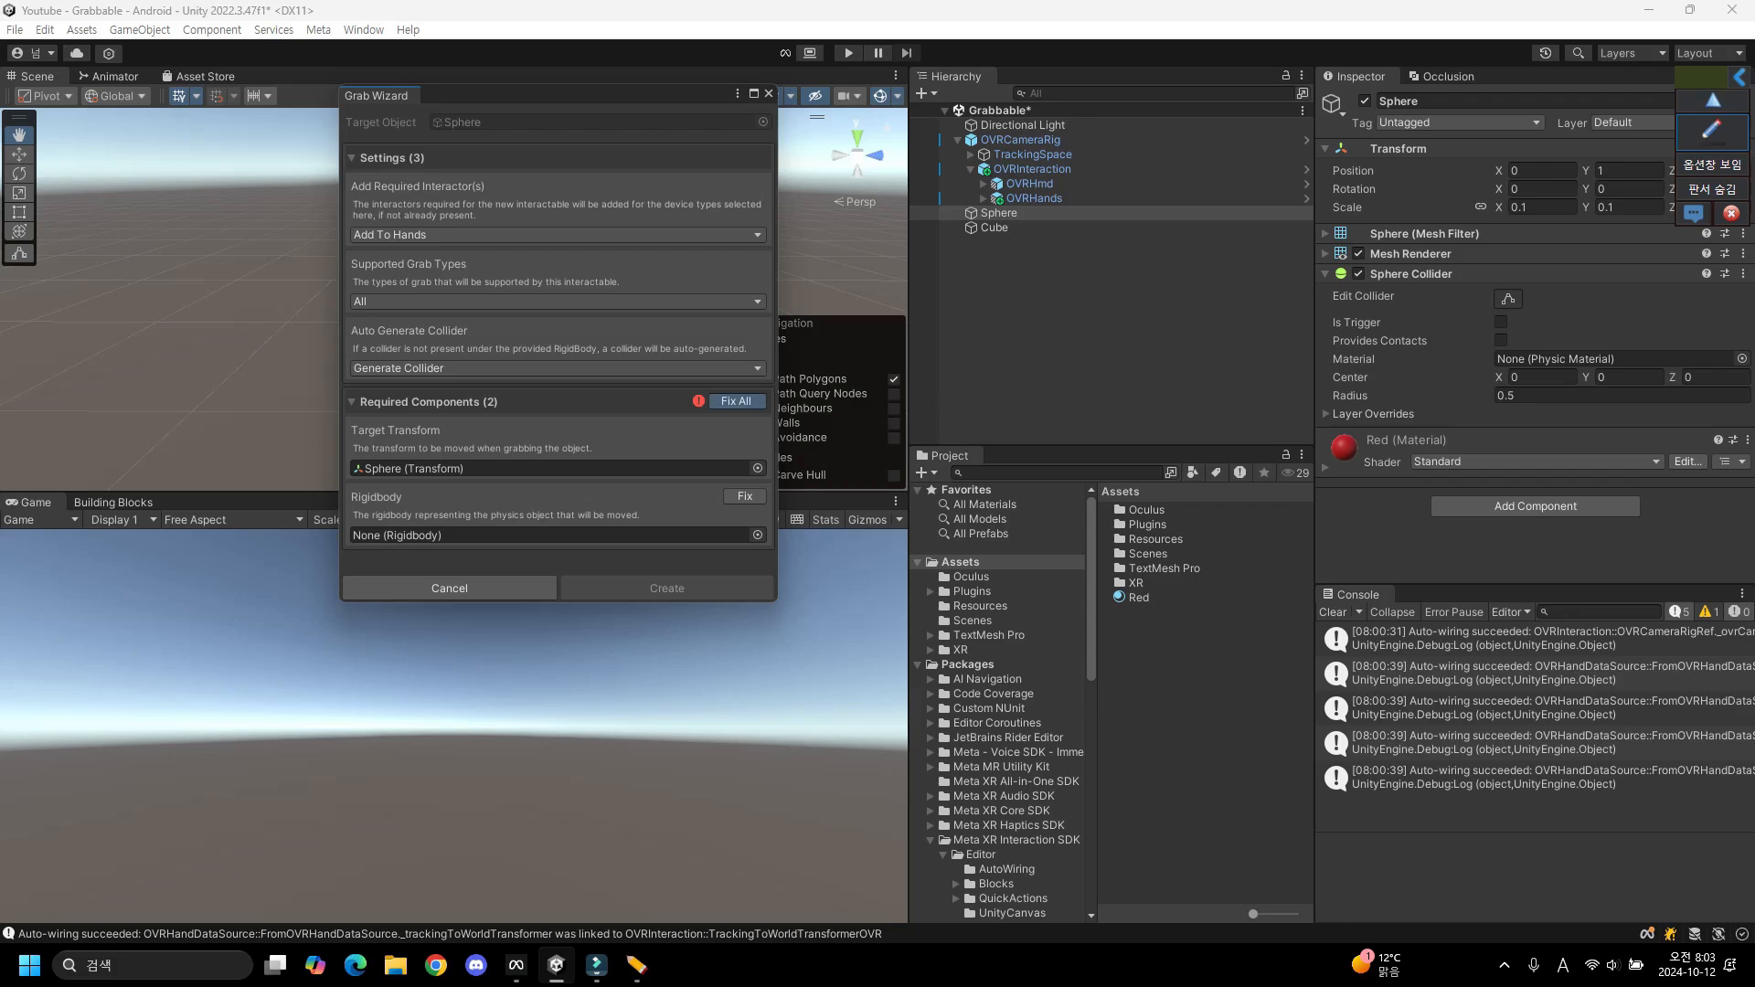
{"action": "left_click", "coordinate": [736, 401]}
{"action": "left_click", "coordinate": [668, 588]}
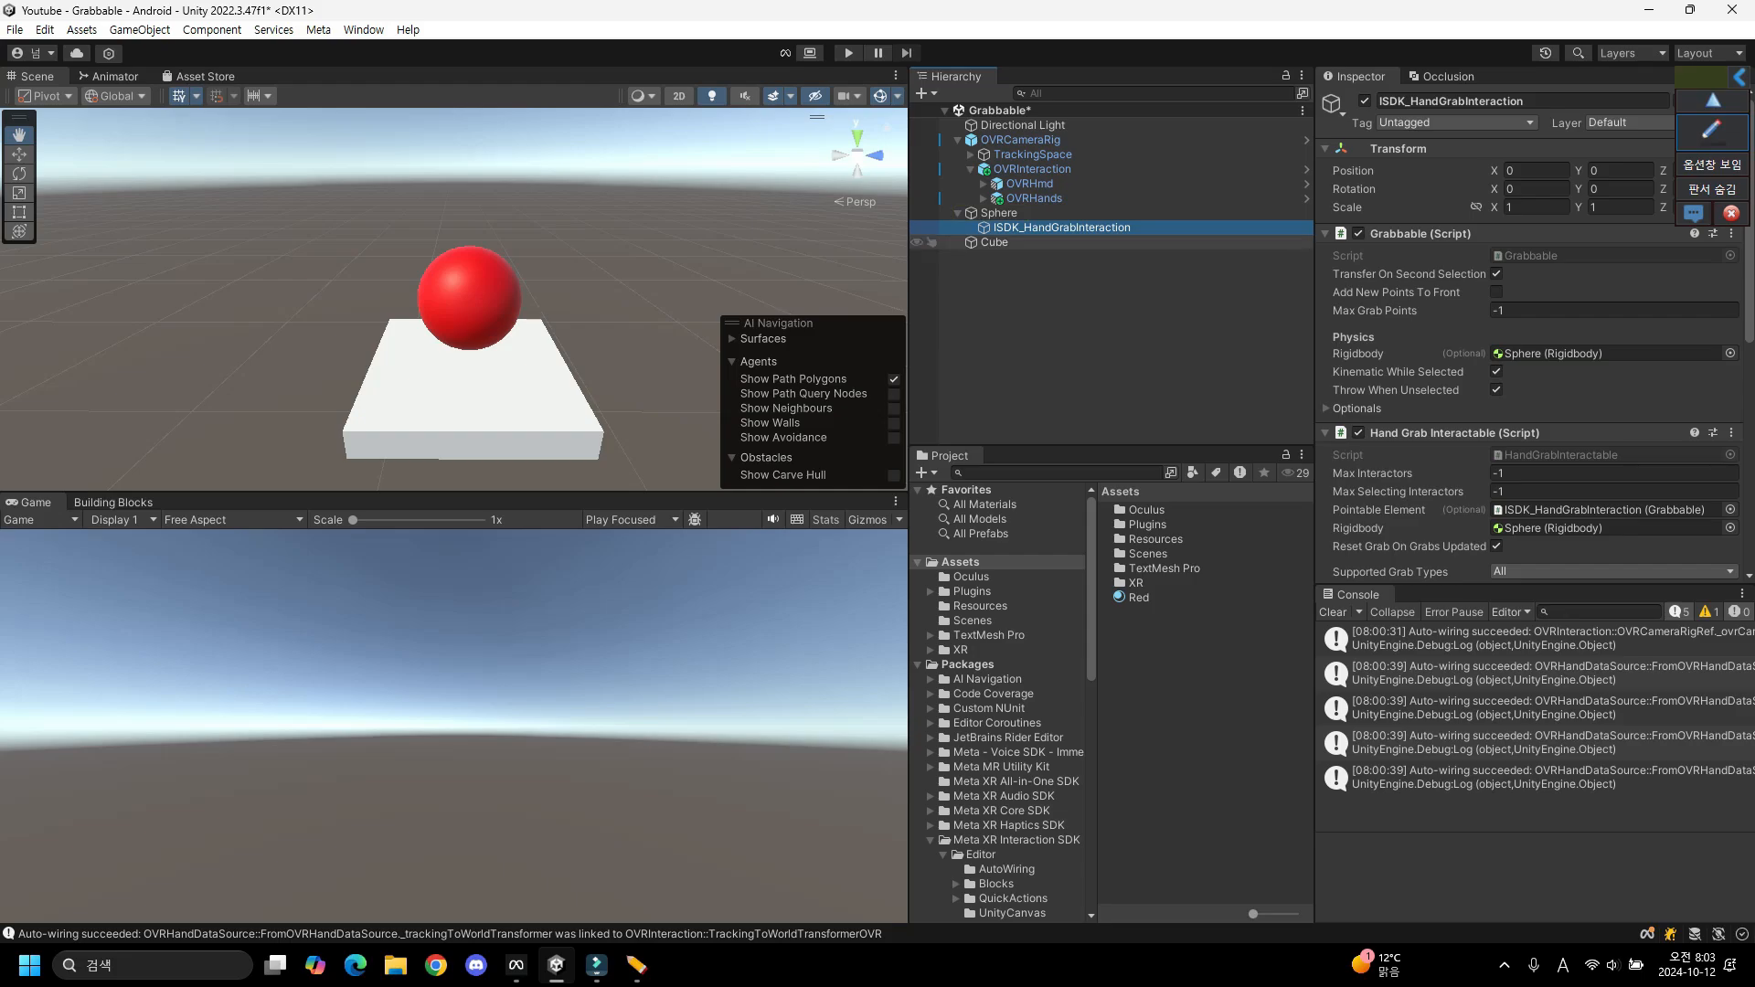
Add the Respawn On Drop component to the sphere.
{"action": "left_click", "coordinate": [999, 213]}
{"action": "scroll", "coordinate": [1526, 365], "scroll_direction": "down", "scroll_amount": 1}
{"action": "scroll", "coordinate": [1527, 366], "scroll_direction": "down", "scroll_amount": 3}
{"action": "left_click", "coordinate": [1528, 561]}
{"action": "type", "text": "two"}
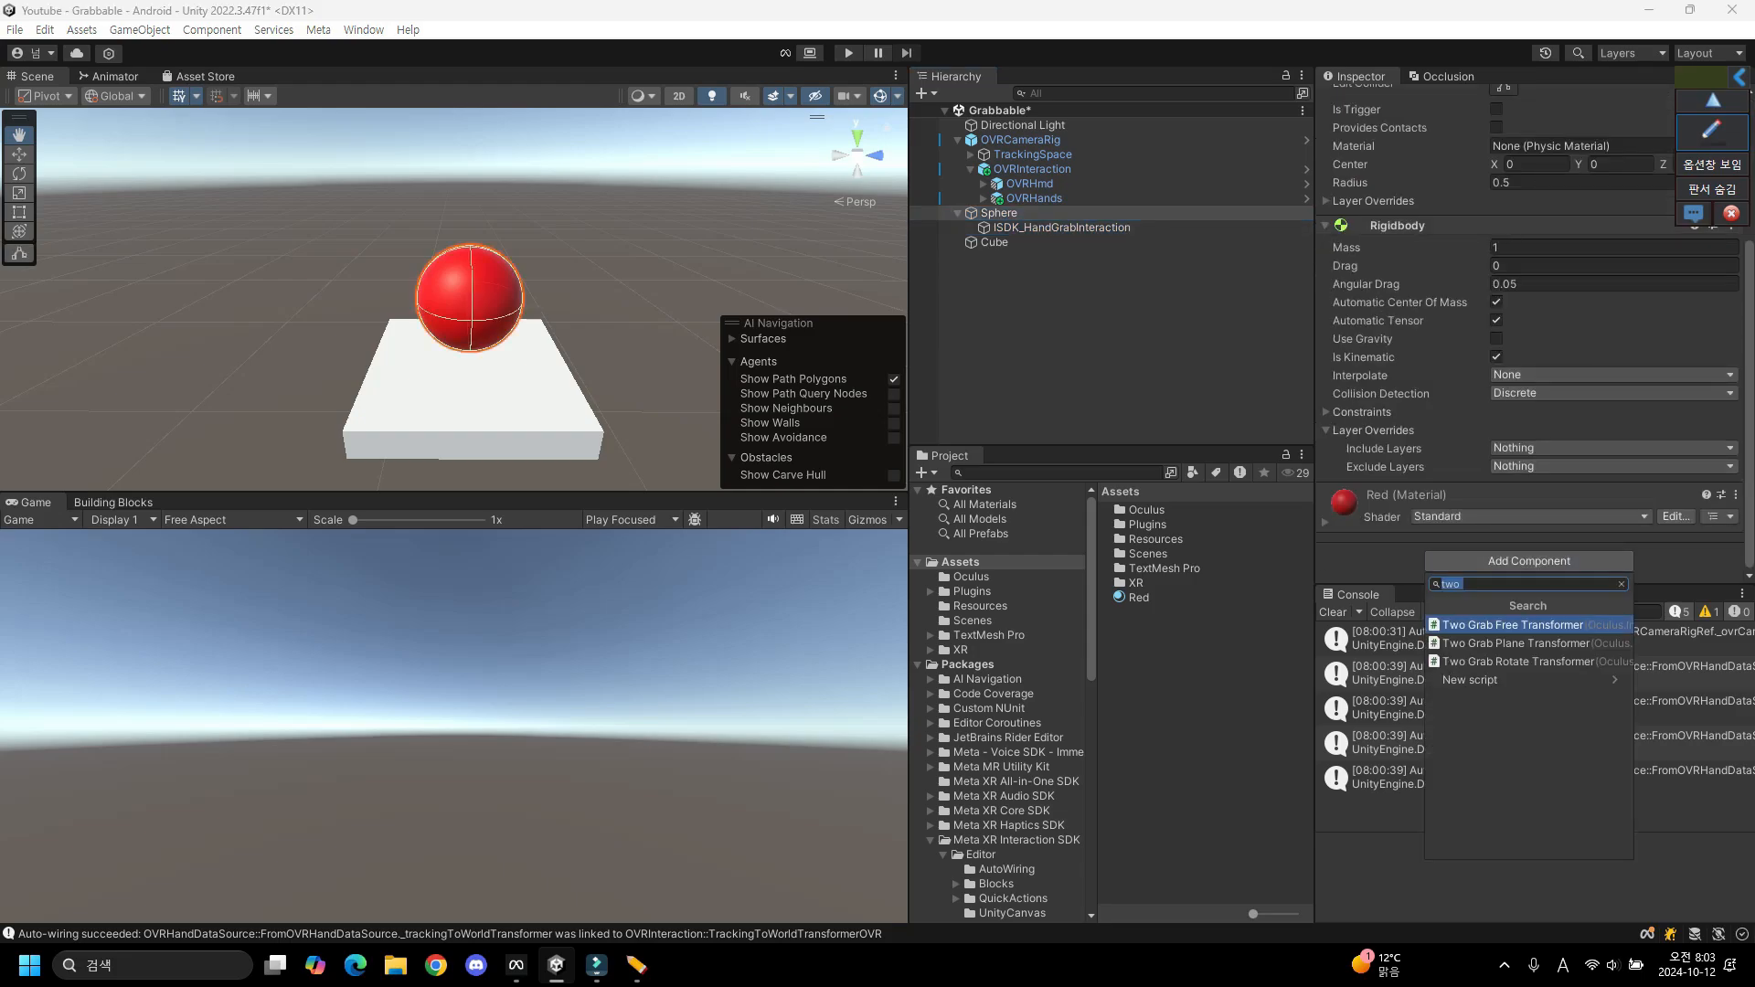
{"action": "type", "text": "s"}
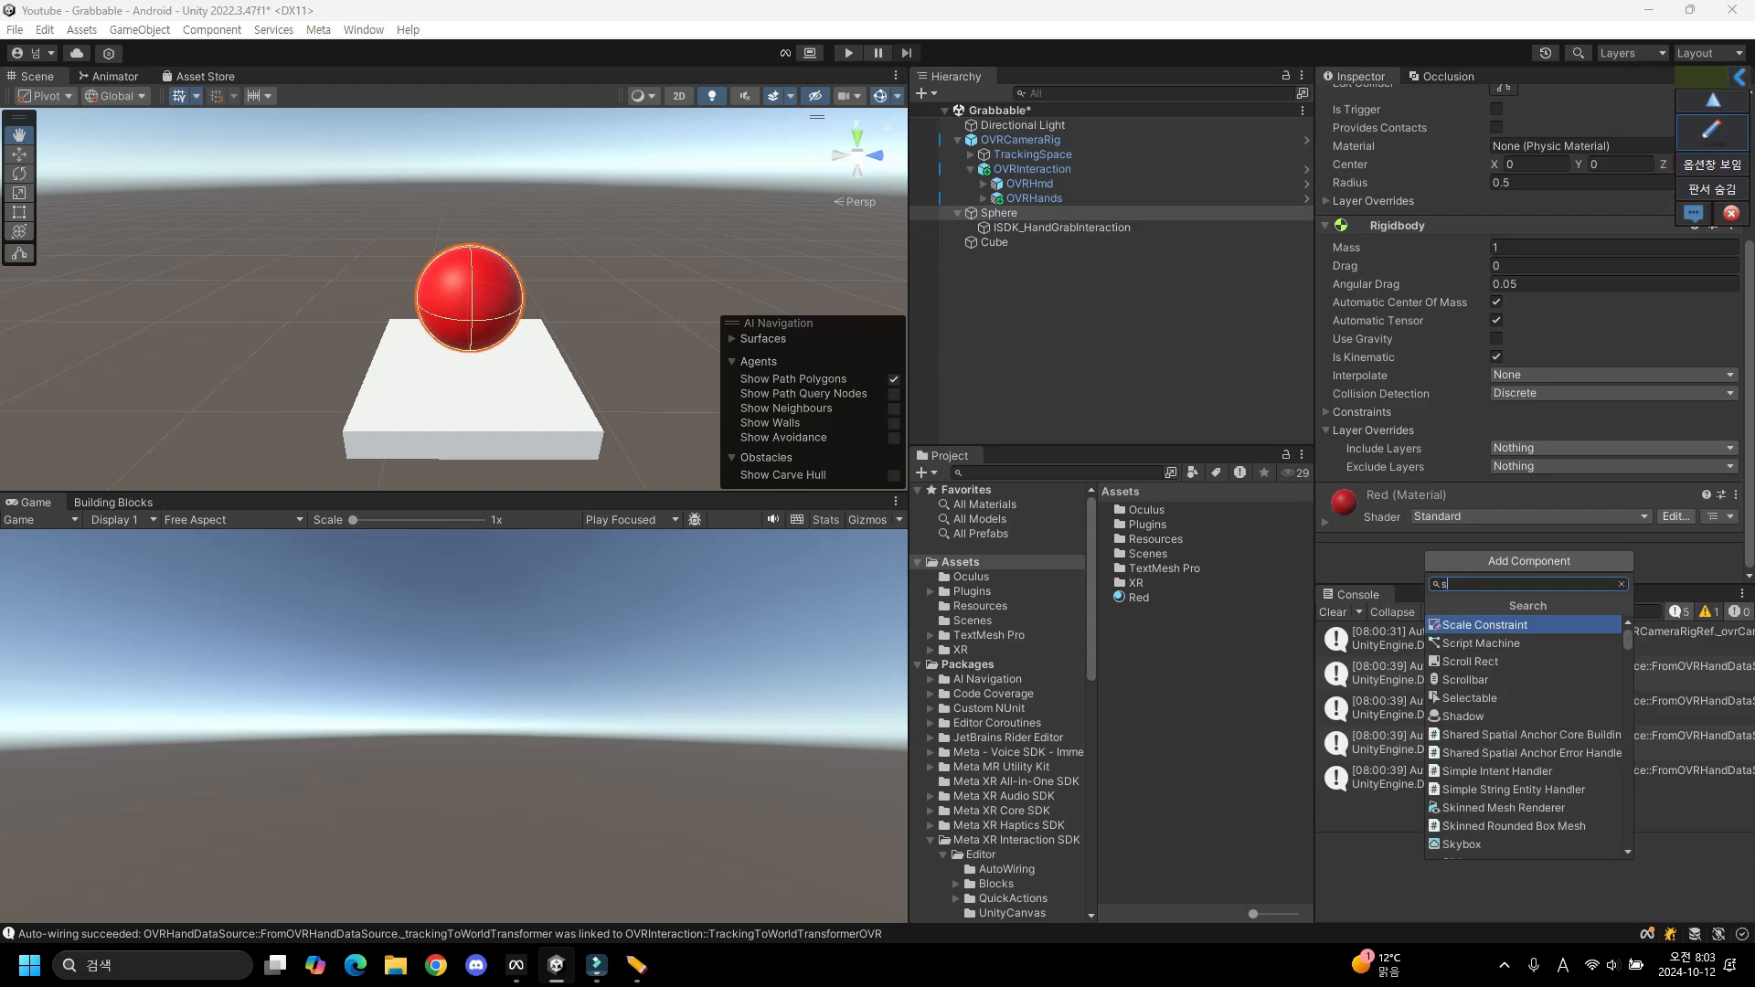
{"action": "type", "text": "pawn"}
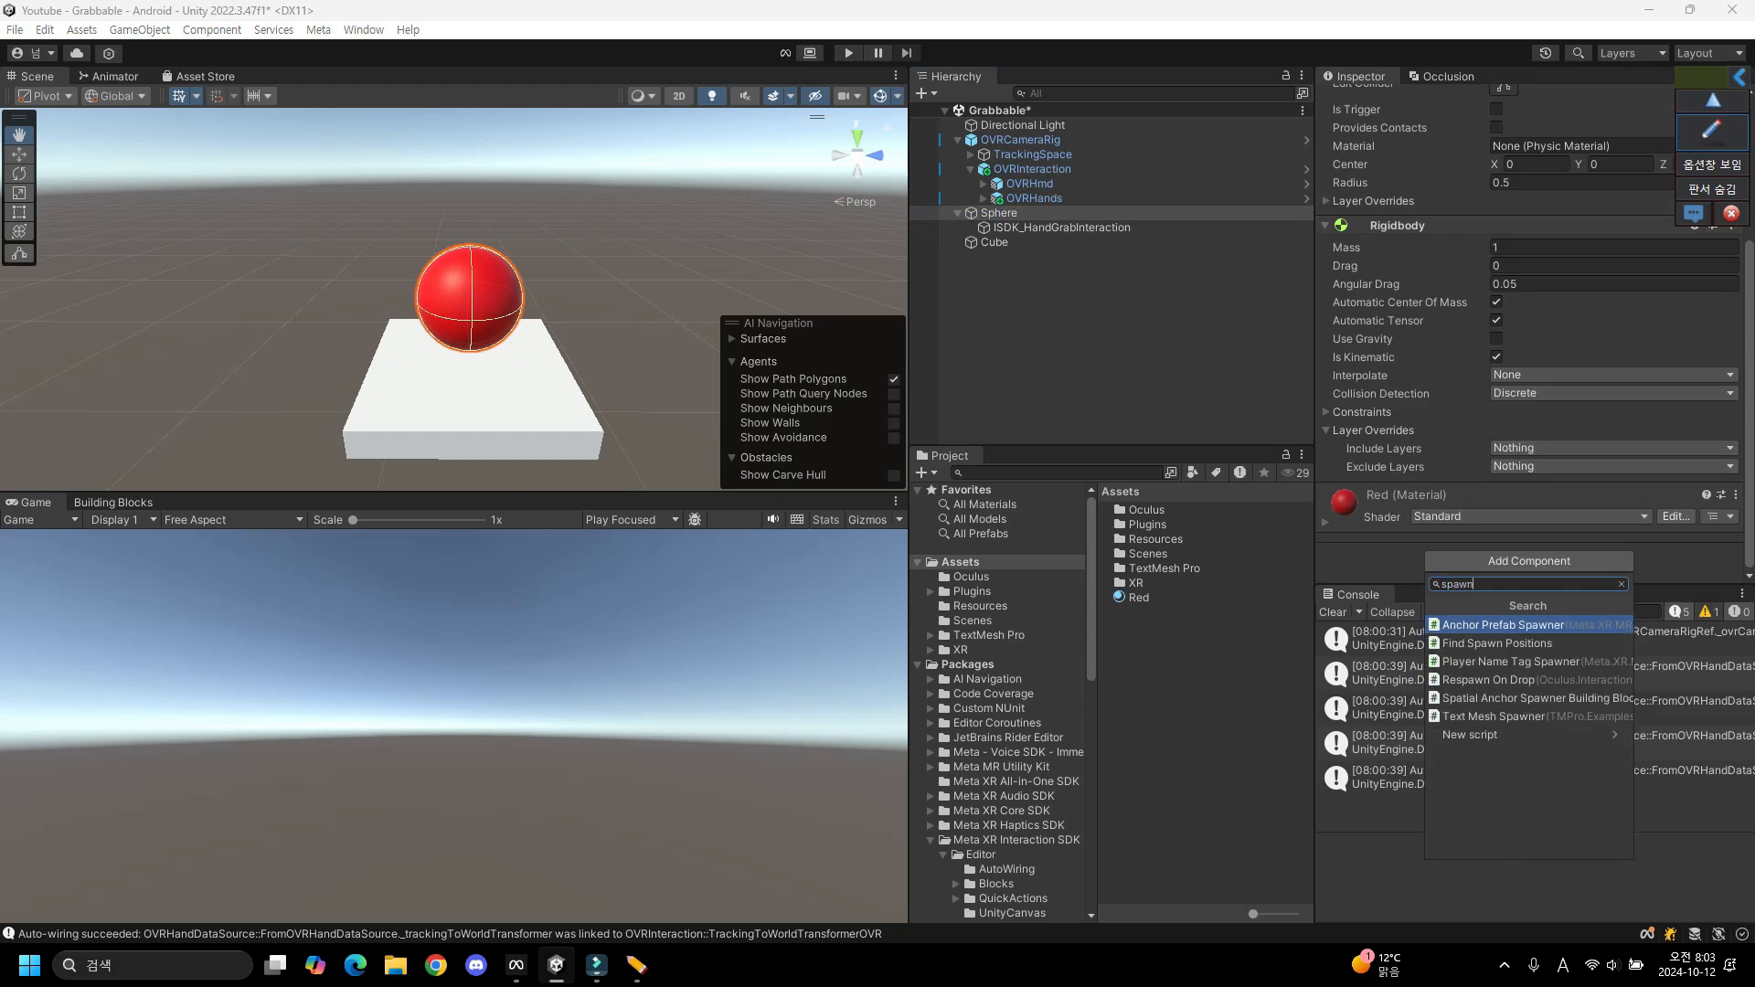
{"action": "key", "text": "Down"}
{"action": "key", "text": "Down"}
{"action": "key", "text": "Return"}
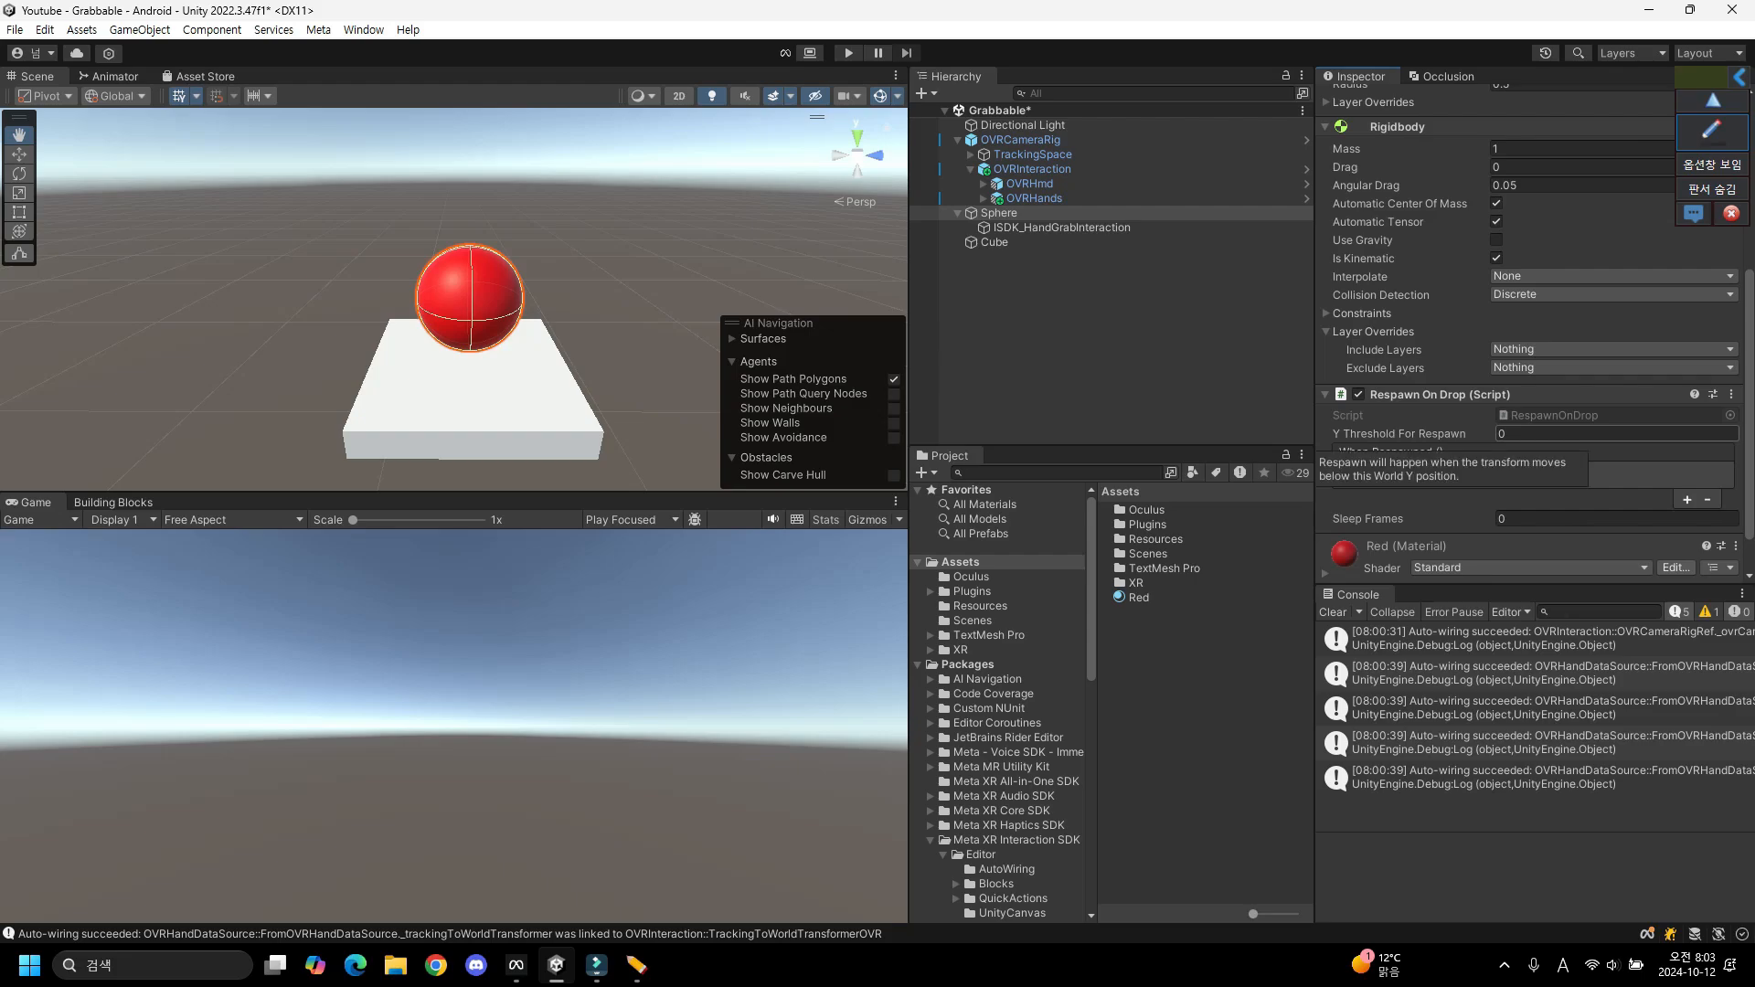
Enable Use Gravity and disable Is Kinematic on the sphere's Rigidbody.
{"action": "scroll", "coordinate": [1398, 439], "scroll_direction": "up", "scroll_amount": 3}
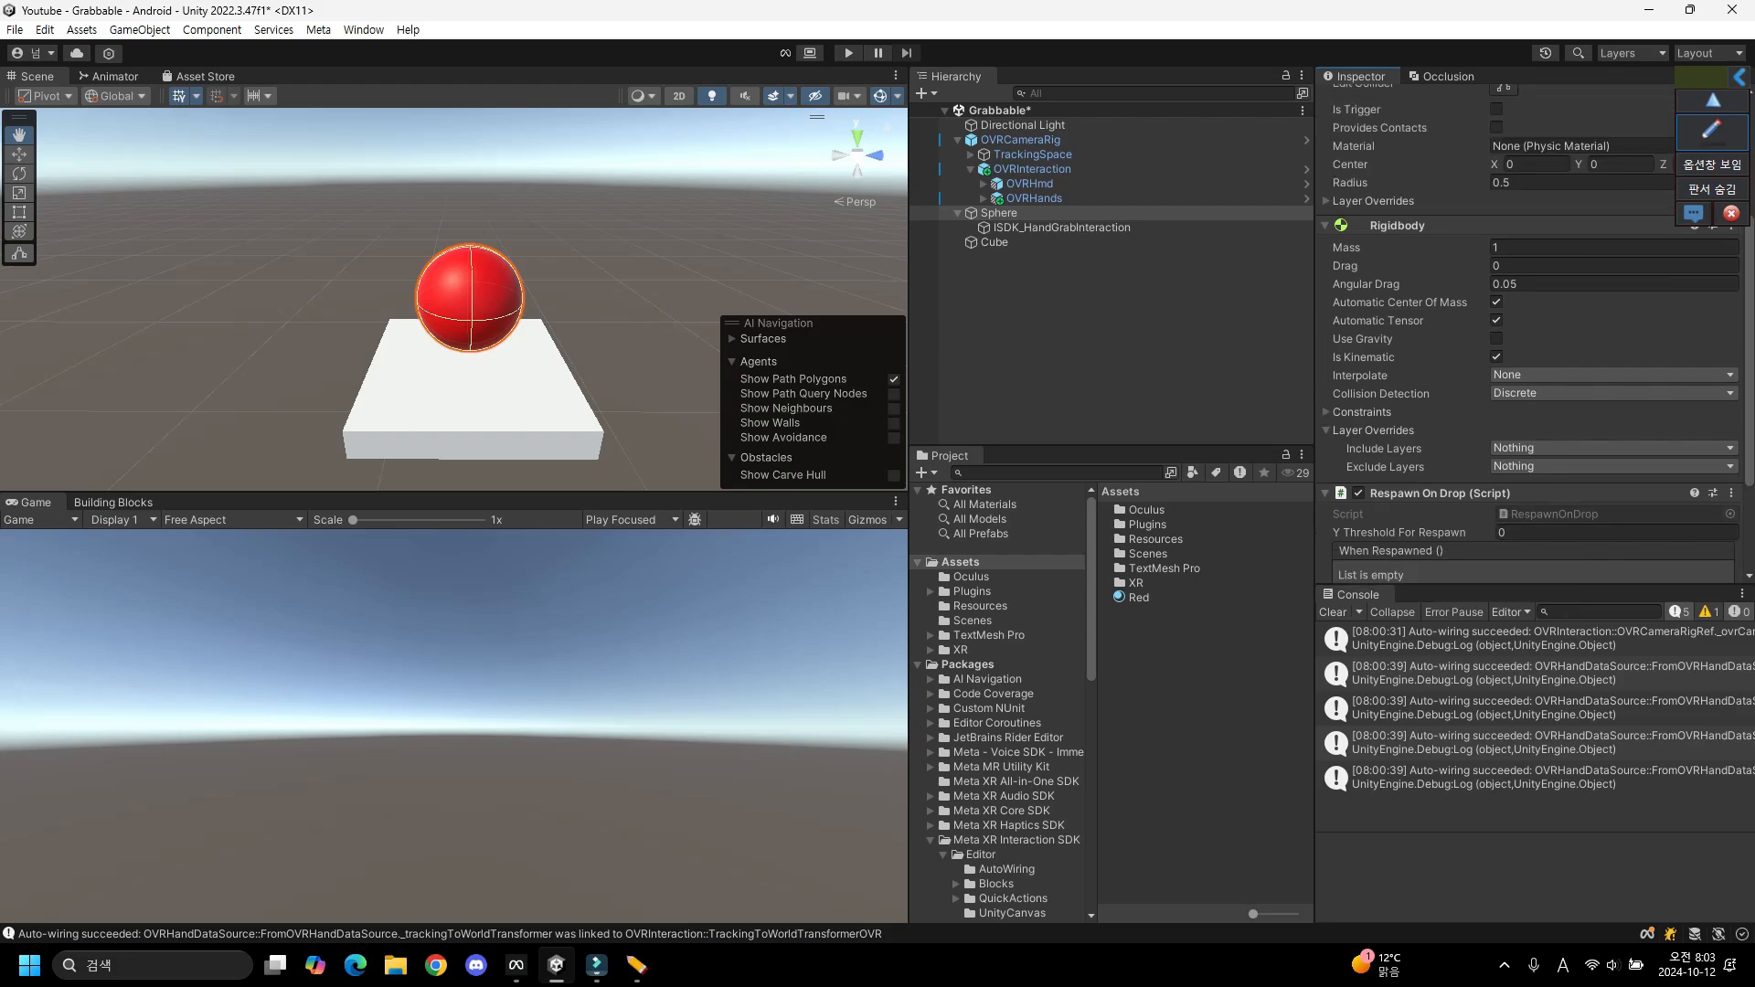
{"action": "left_click", "coordinate": [999, 213]}
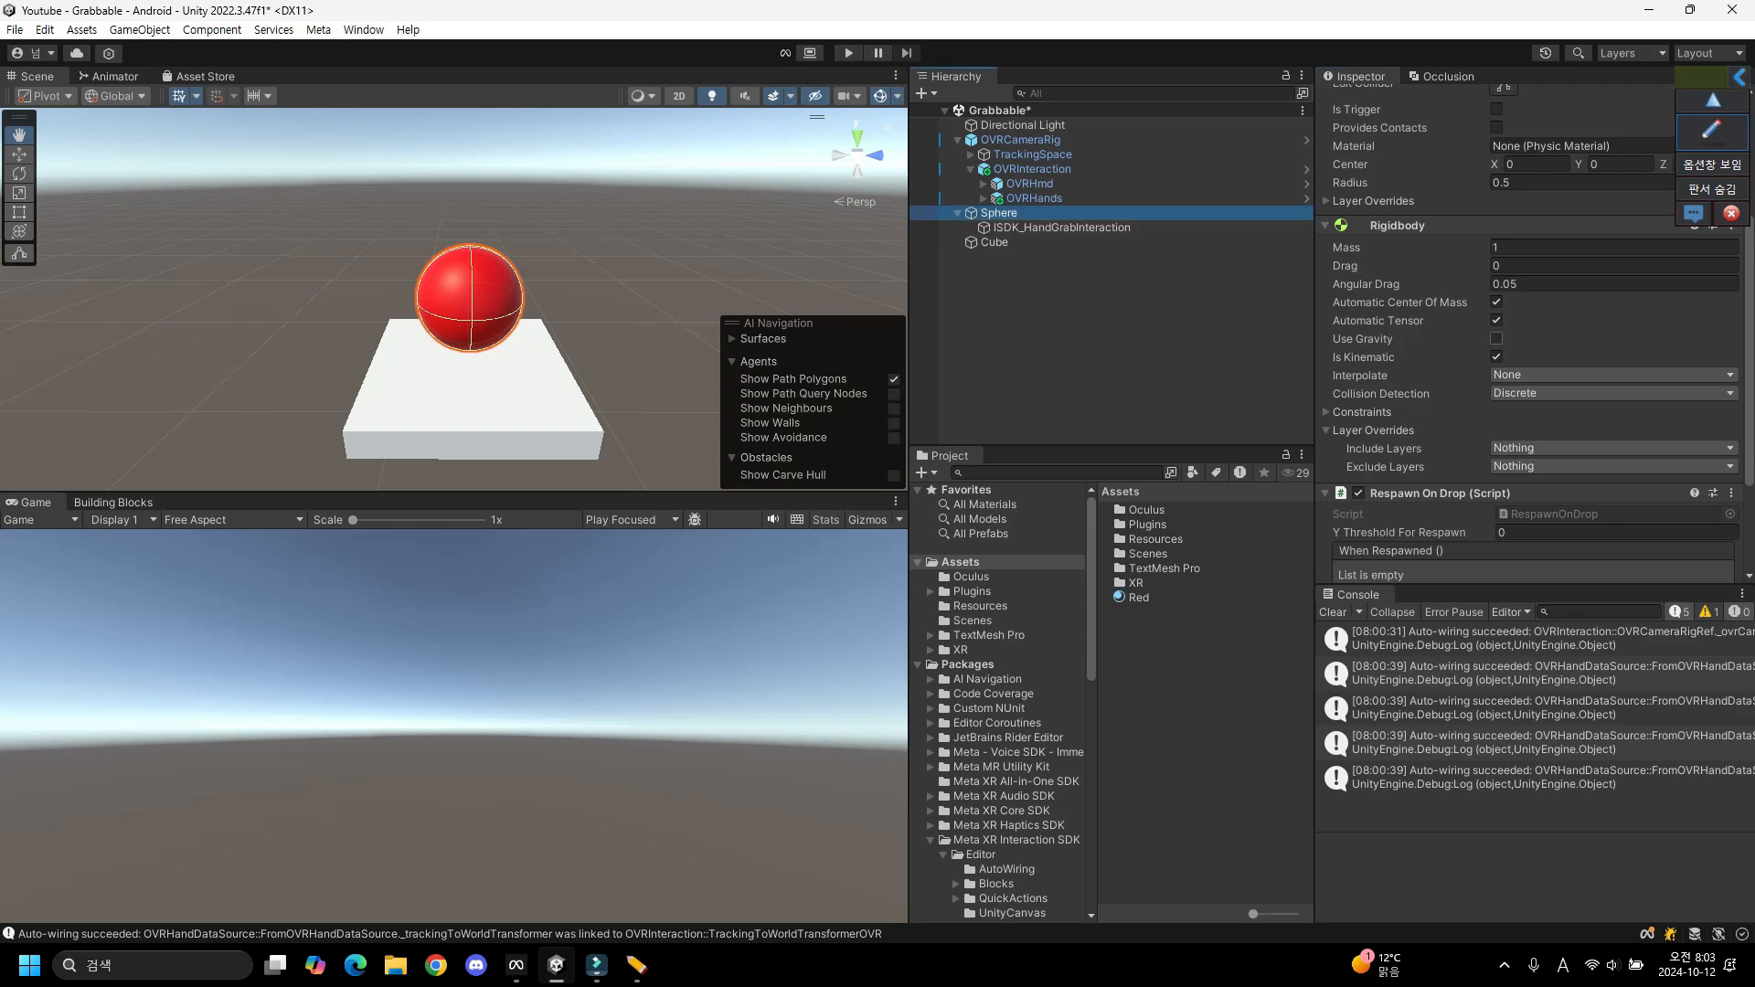
{"action": "left_click", "coordinate": [1712, 132]}
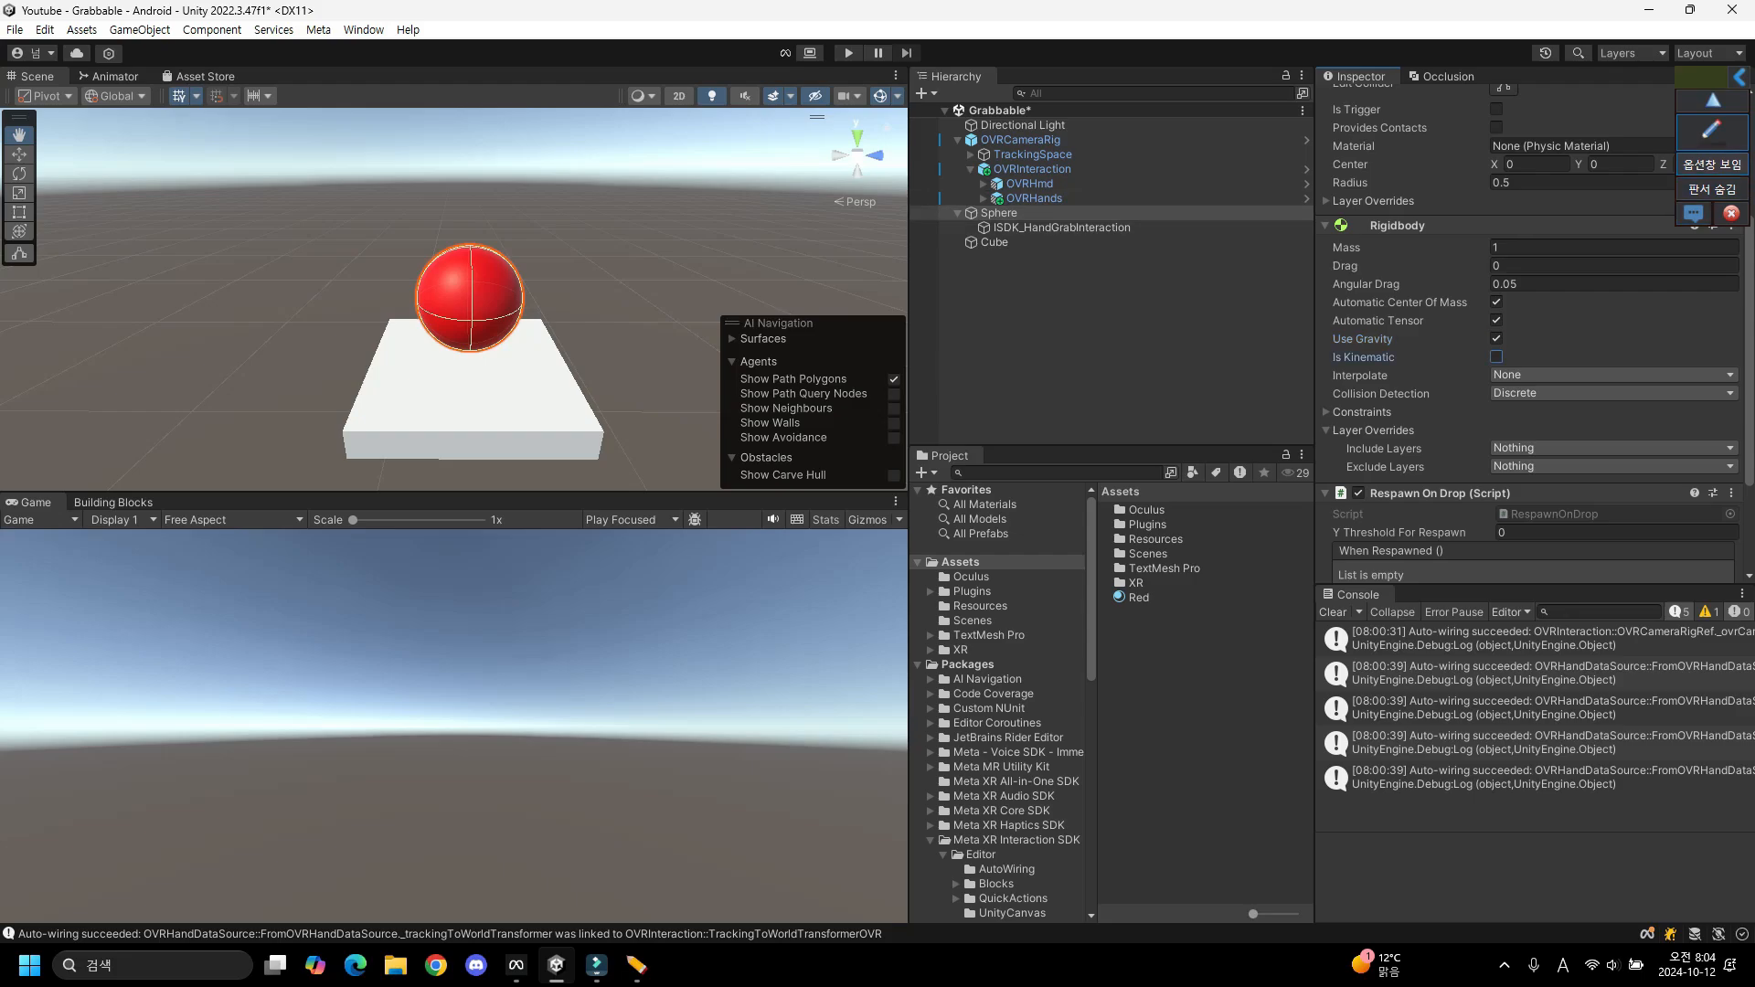
Mark the Rigidbody's Use Gravity and Is Kinematic options in red with the screen annotation tool, and clear the marking.
{"action": "left_click", "coordinate": [1712, 132]}
{"action": "mouse_move", "coordinate": [1712, 210]}
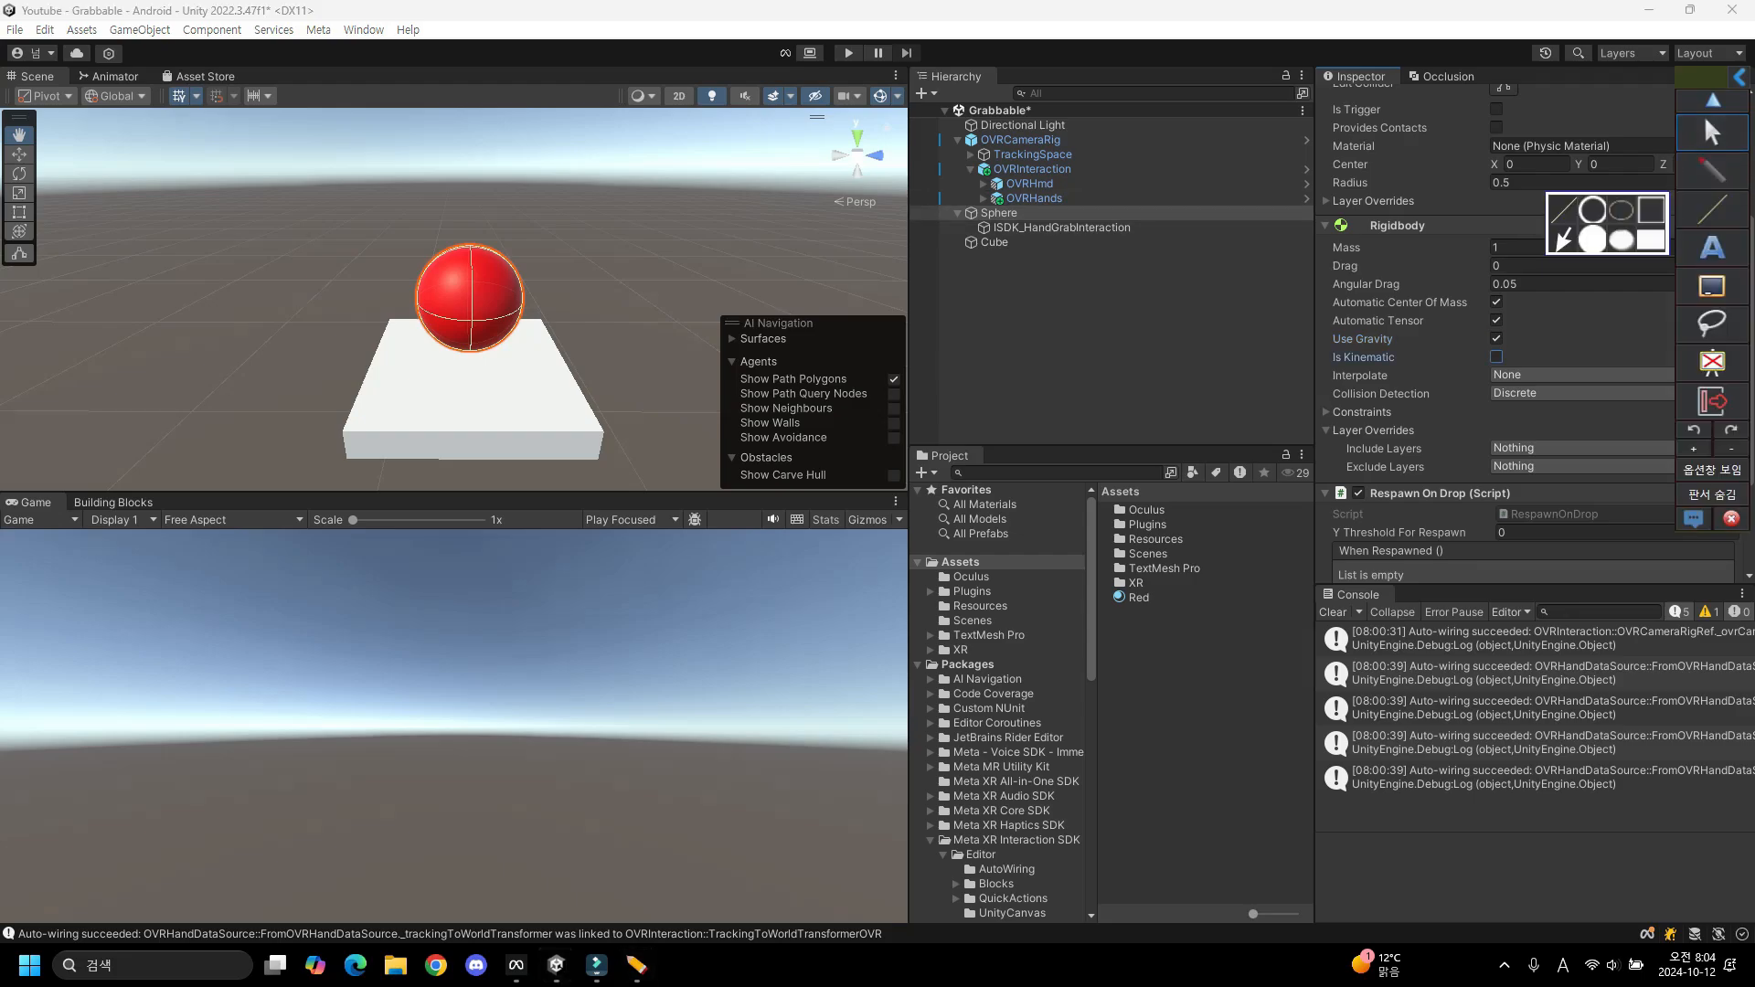
{"action": "left_click", "coordinate": [1324, 337]}
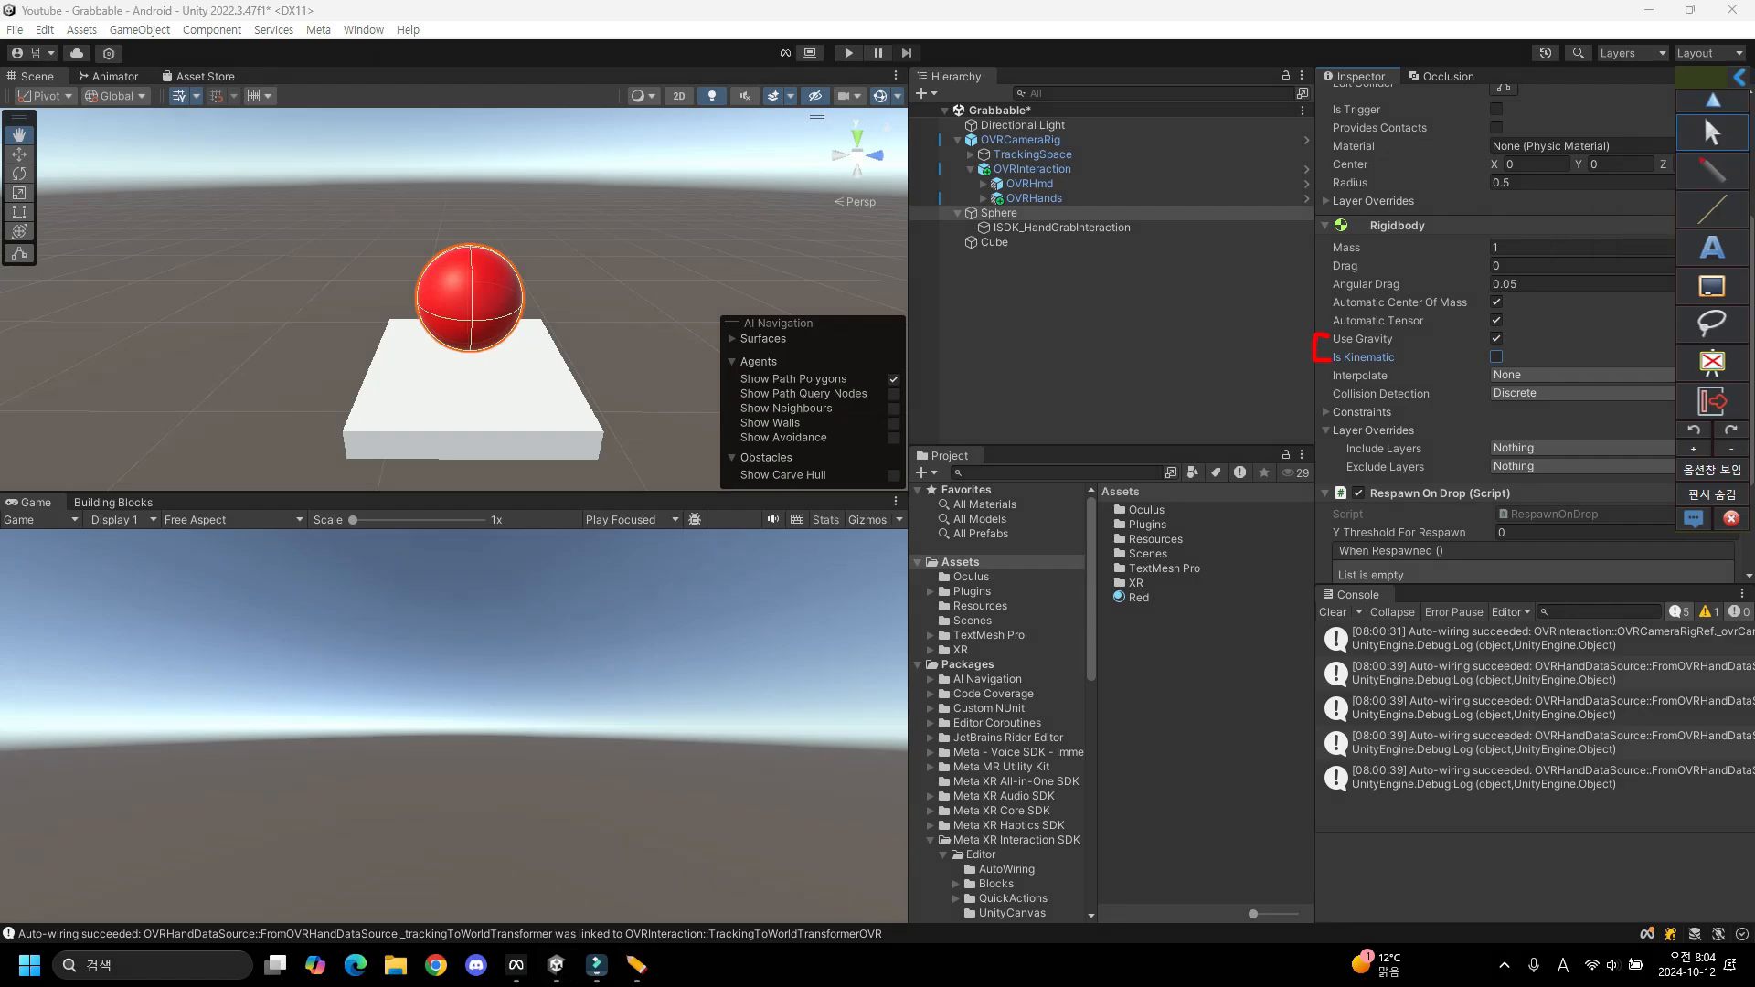
{"action": "left_click", "coordinate": [1712, 363]}
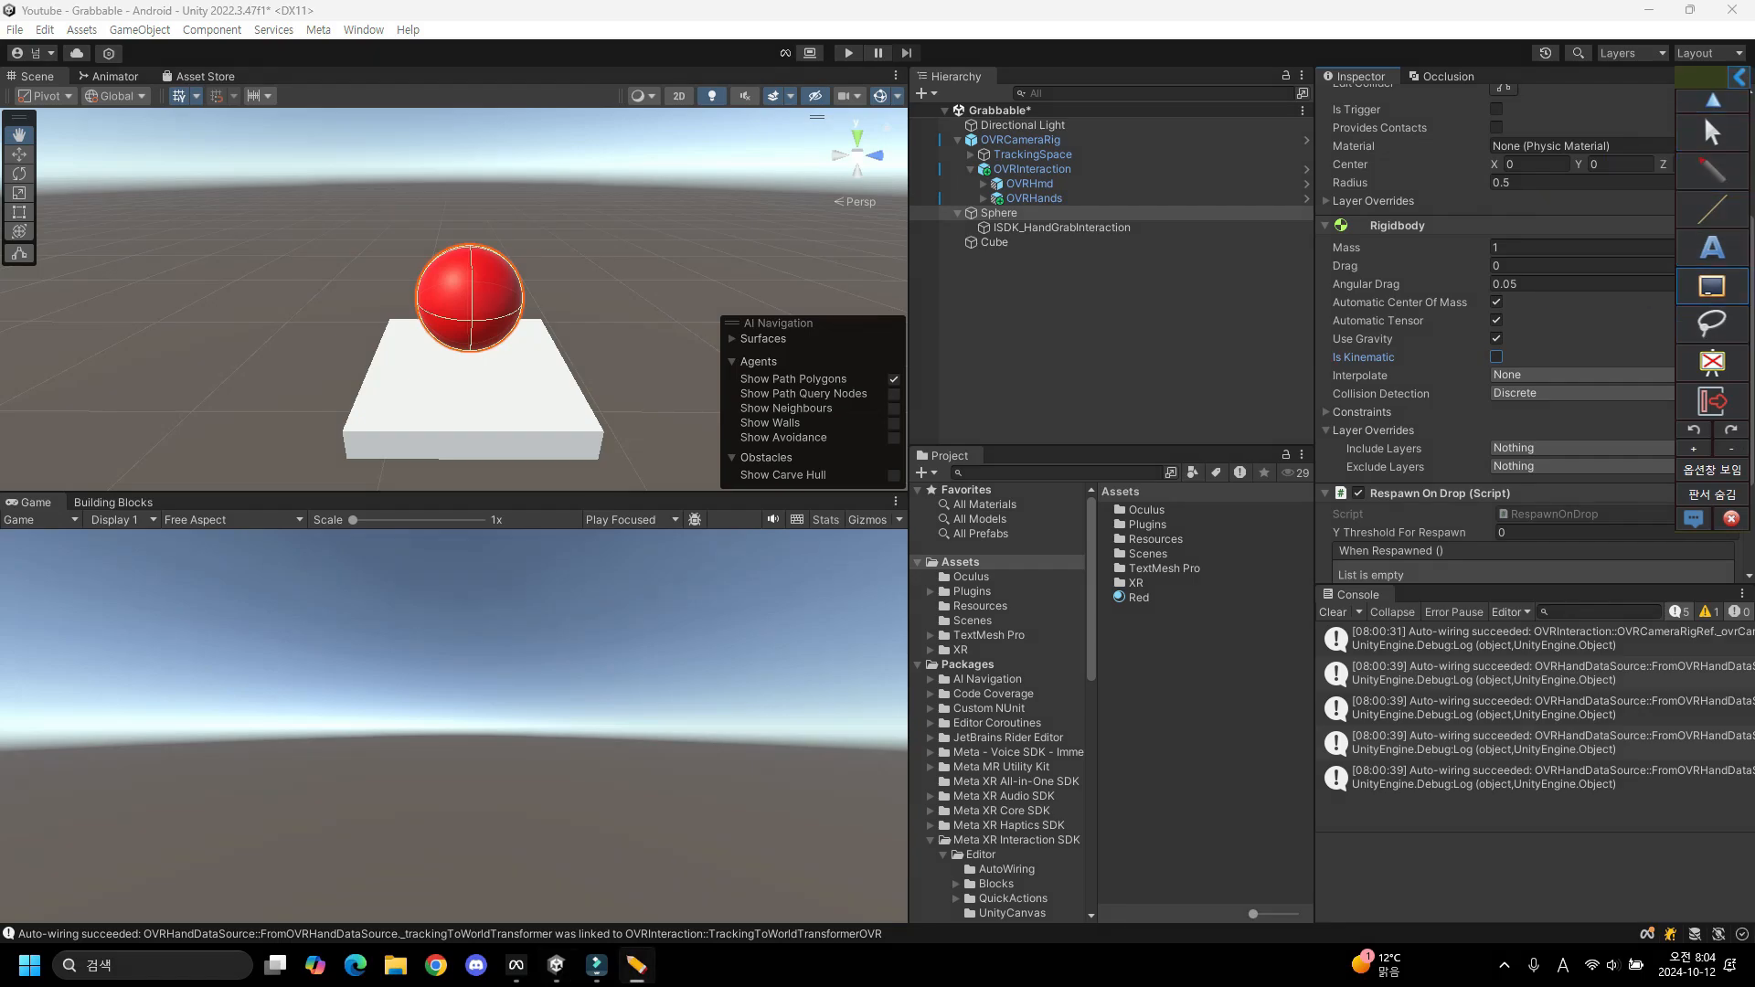
{"action": "left_click", "coordinate": [1712, 131]}
Underline Throw When Unselected in red in the Grabbable settings of ISDK_HandGrabInteraction, and clear the annotation.
{"action": "scroll", "coordinate": [1526, 366], "scroll_direction": "down", "scroll_amount": 3}
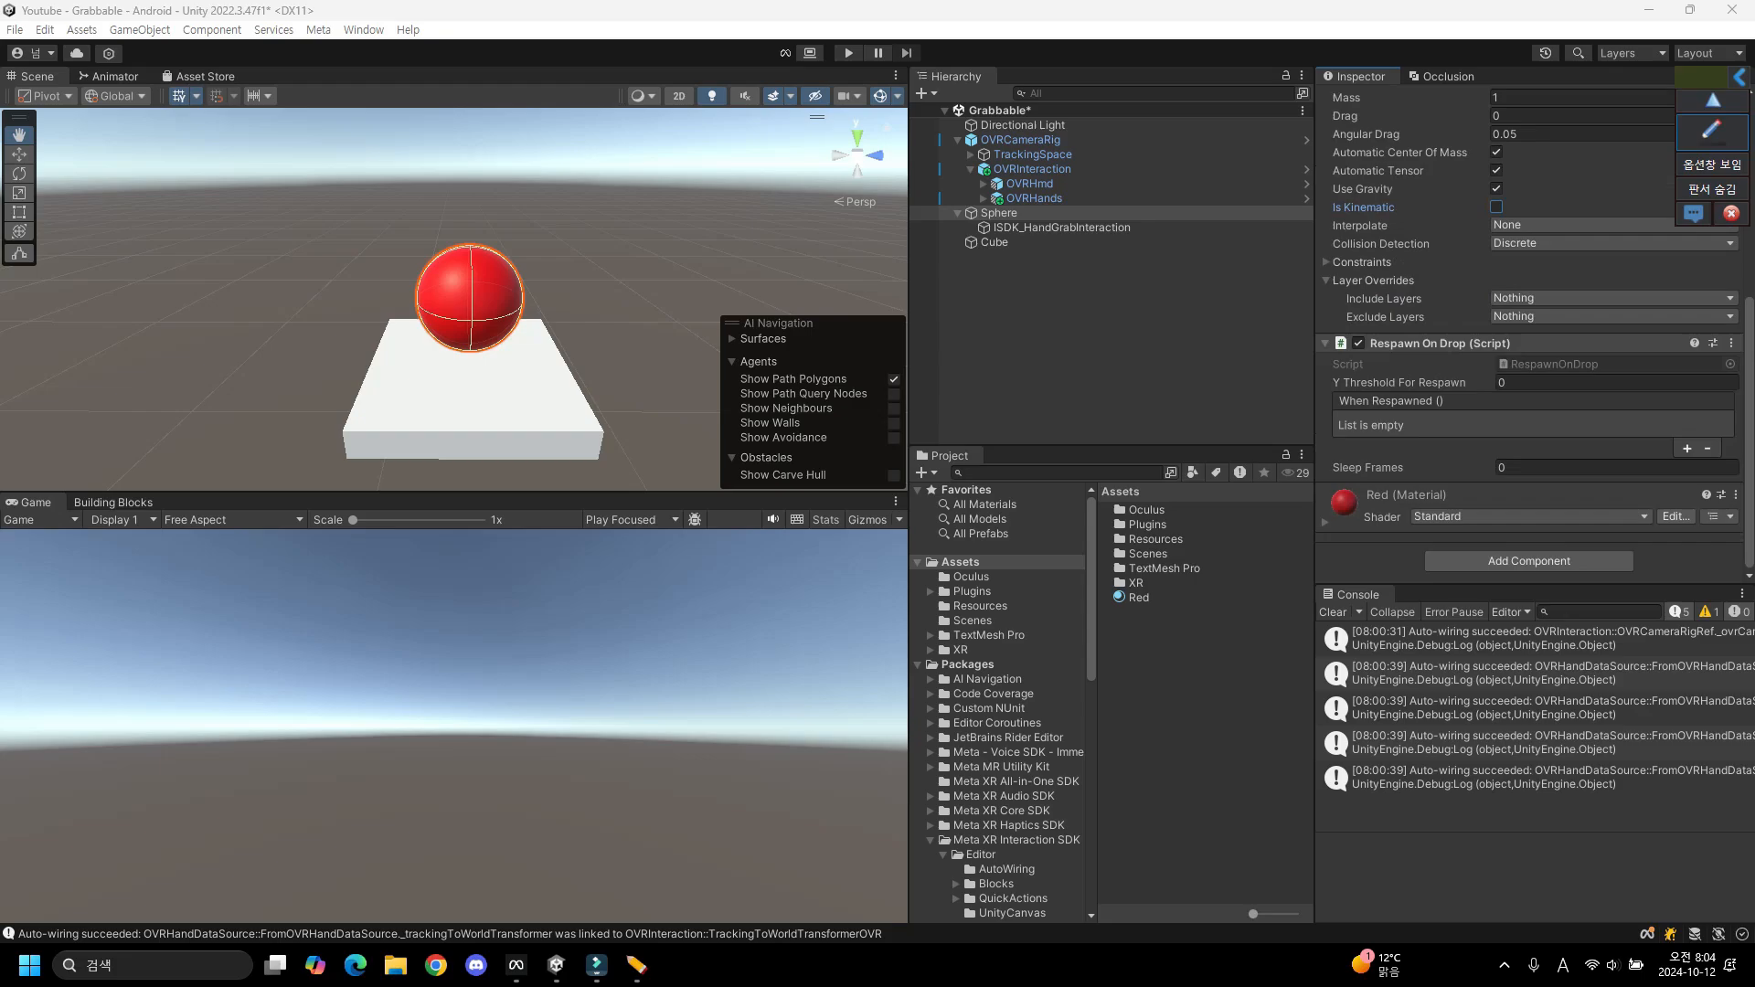
{"action": "left_click", "coordinate": [1060, 226]}
{"action": "scroll", "coordinate": [1526, 365], "scroll_direction": "up", "scroll_amount": 5}
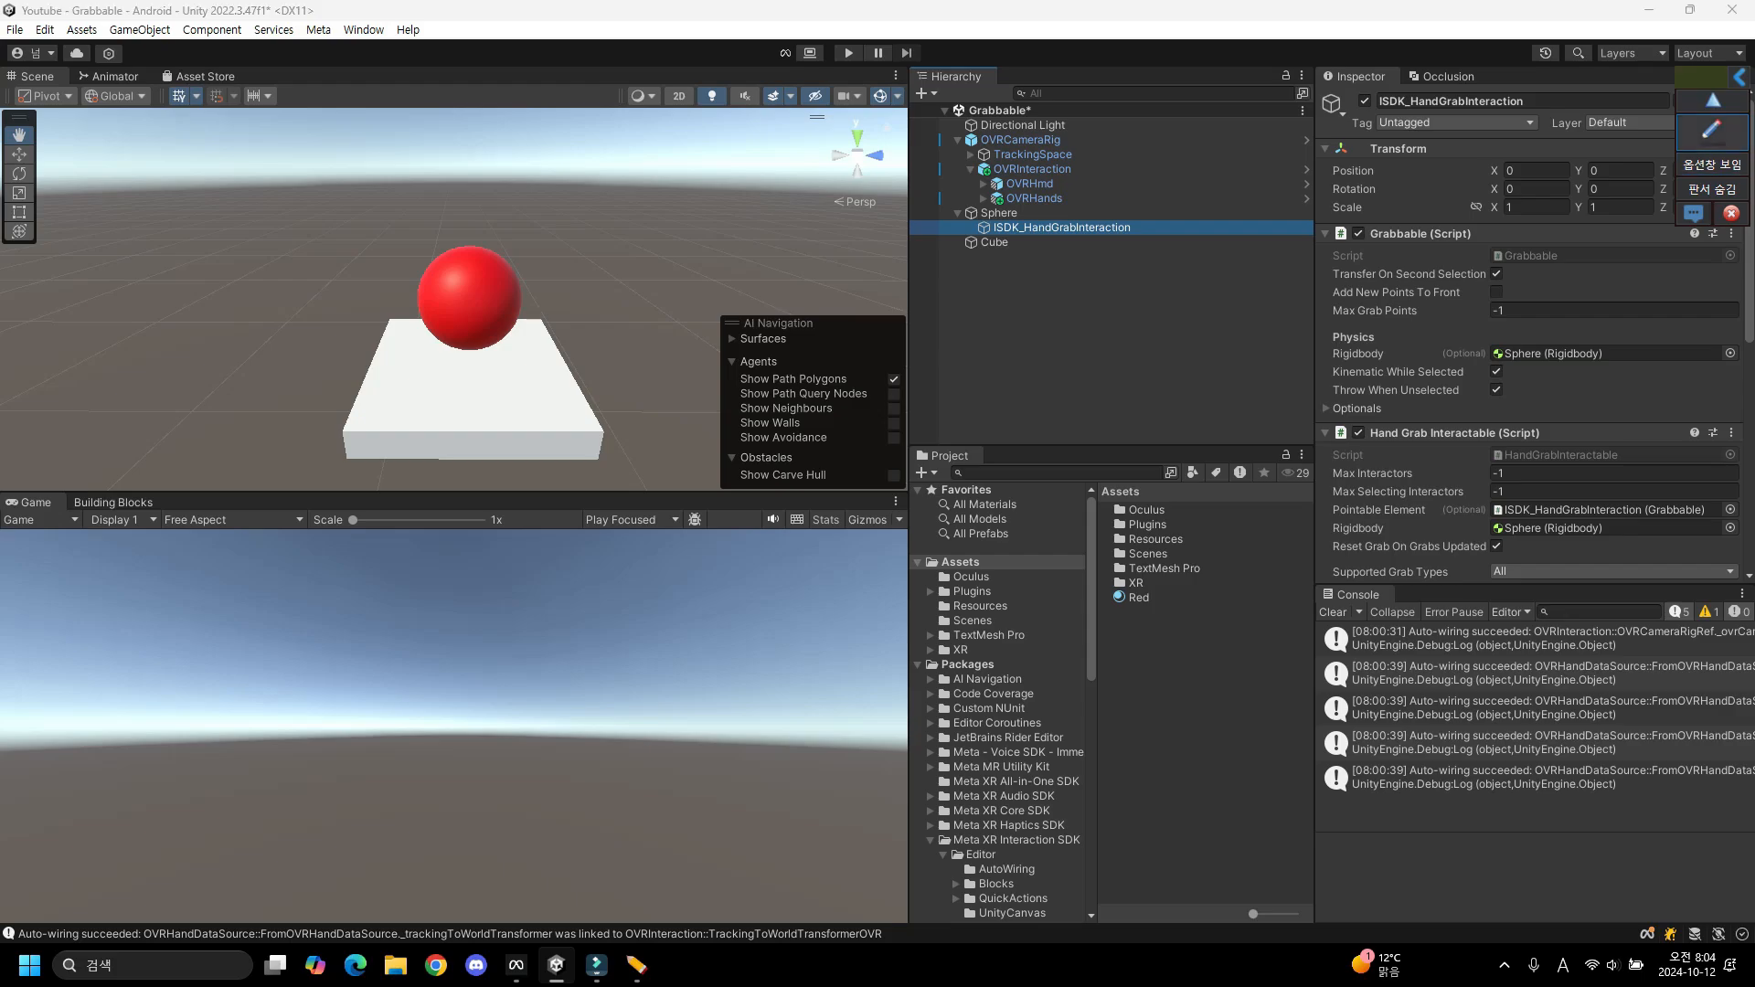
{"action": "left_click", "coordinate": [1712, 131]}
{"action": "left_click", "coordinate": [1651, 211]}
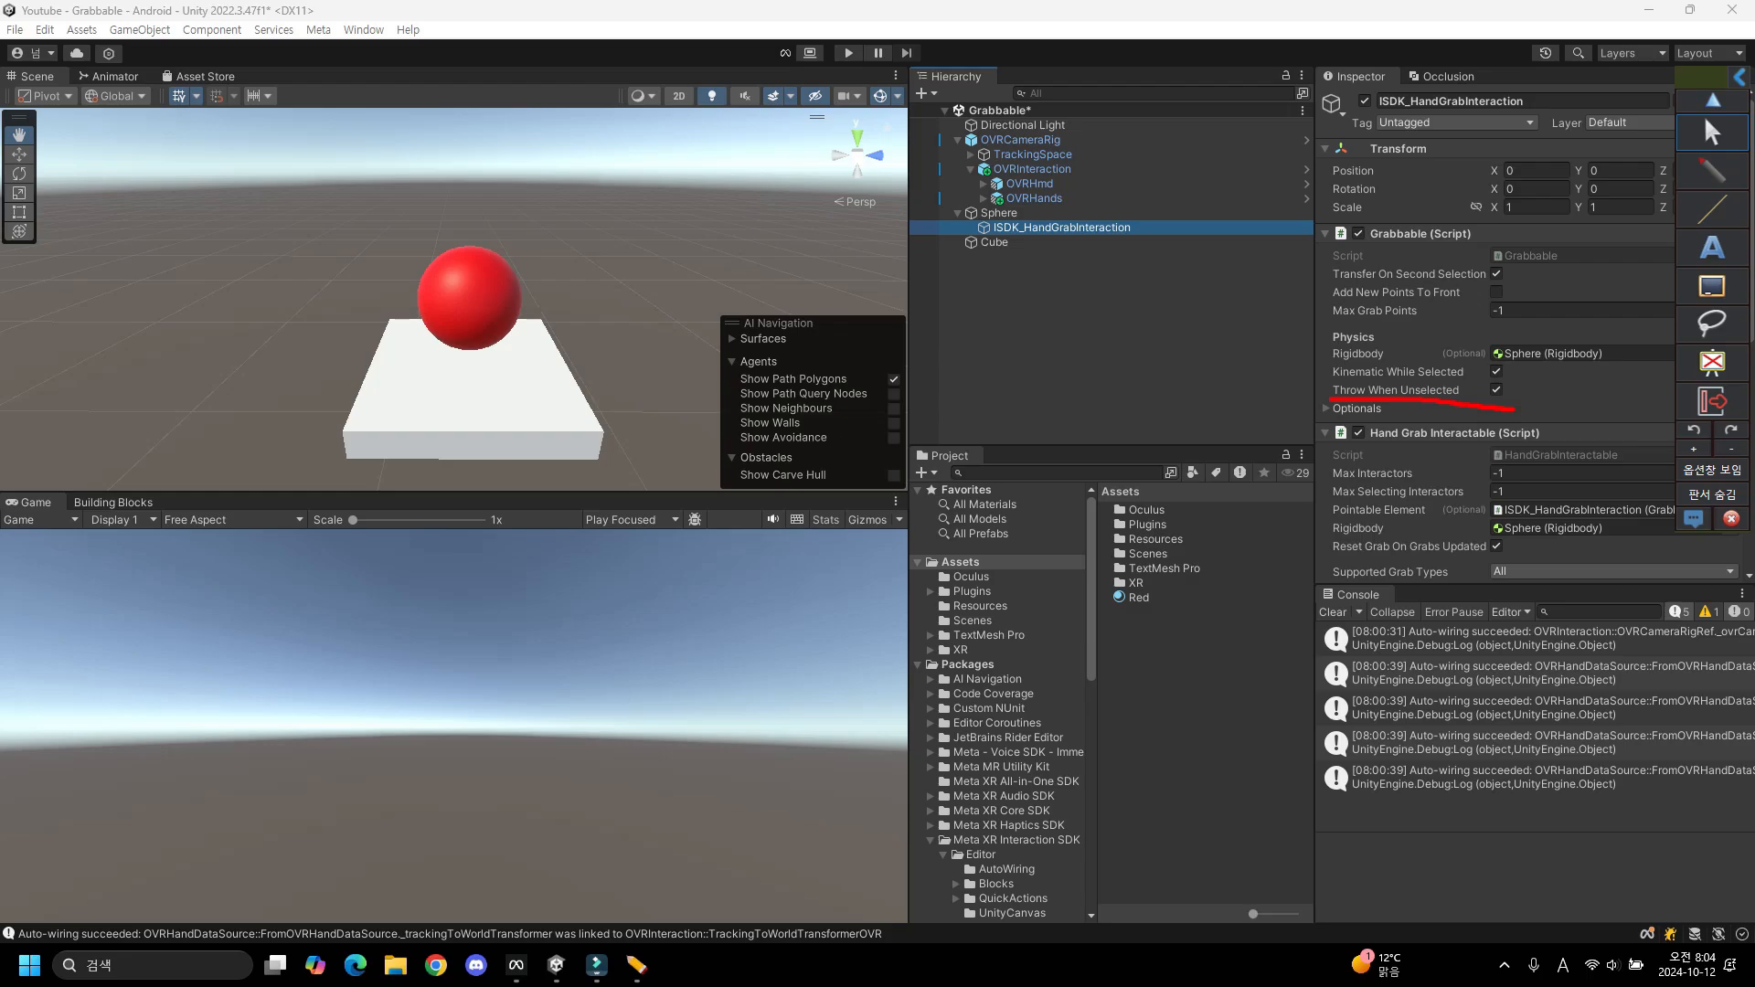
{"action": "left_click", "coordinate": [1712, 287]}
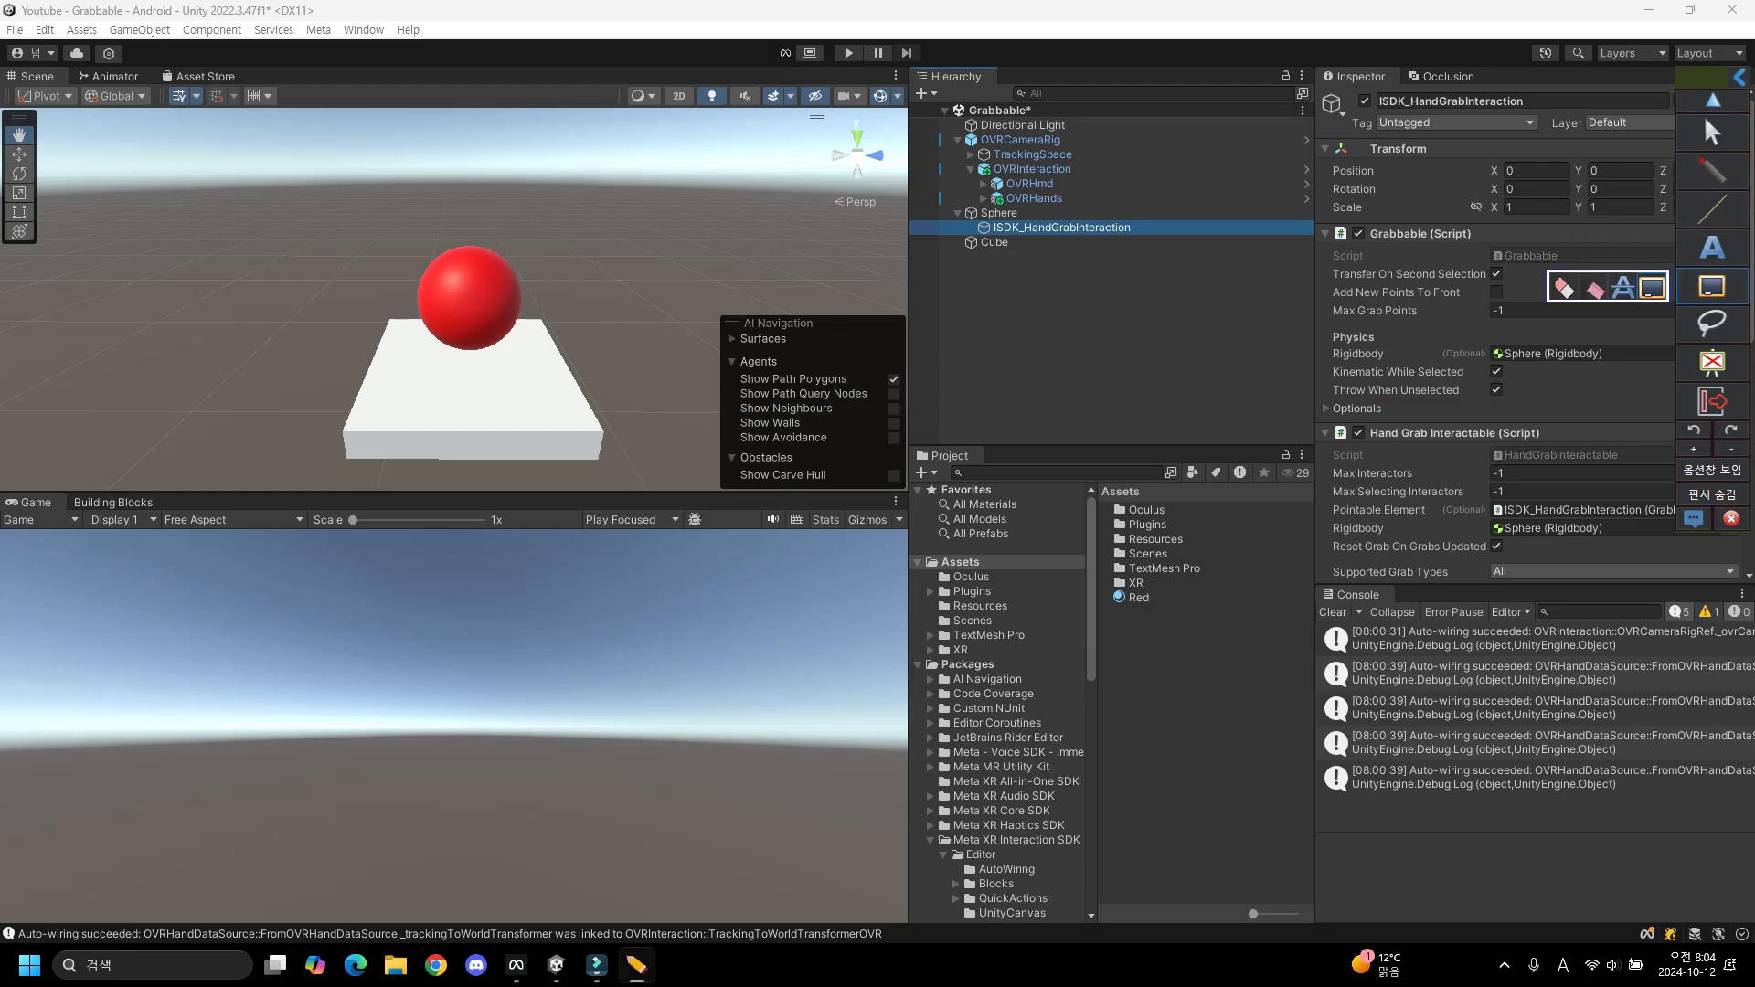
{"action": "left_click", "coordinate": [1712, 133]}
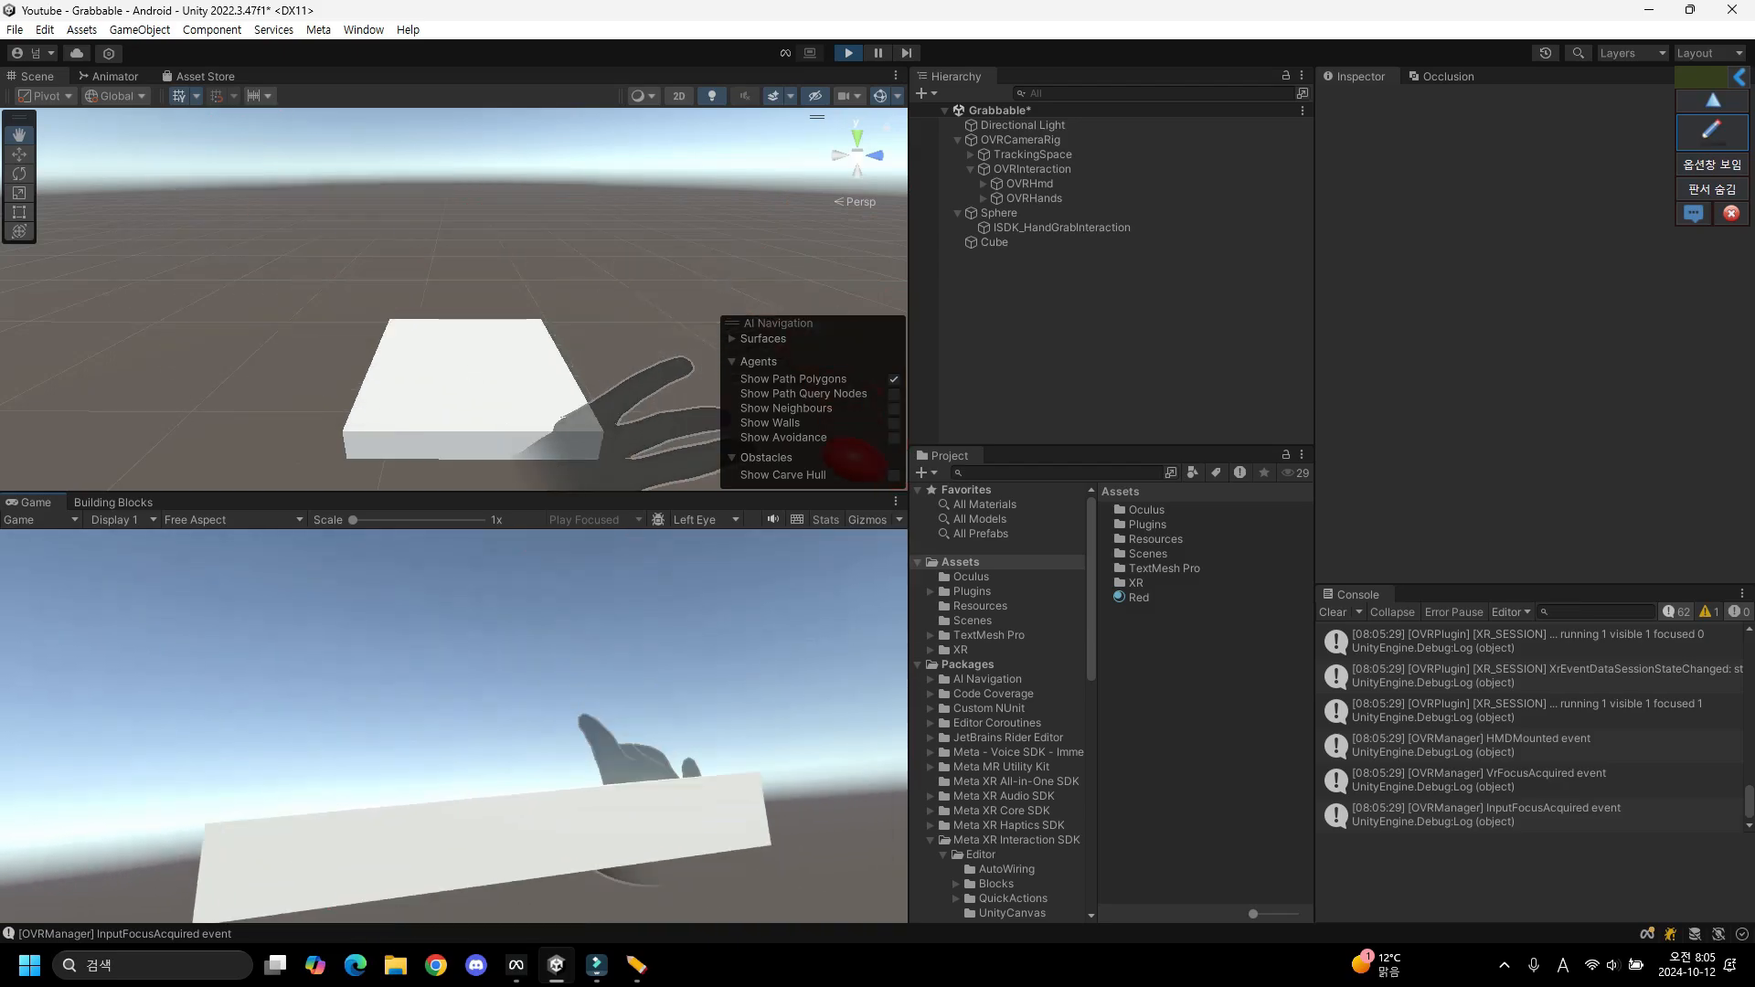
Stop the play-mode test and inspect the Grabbable settings of the sphere's ISDK_HandGrabInteraction.
{"action": "left_click", "coordinate": [849, 53]}
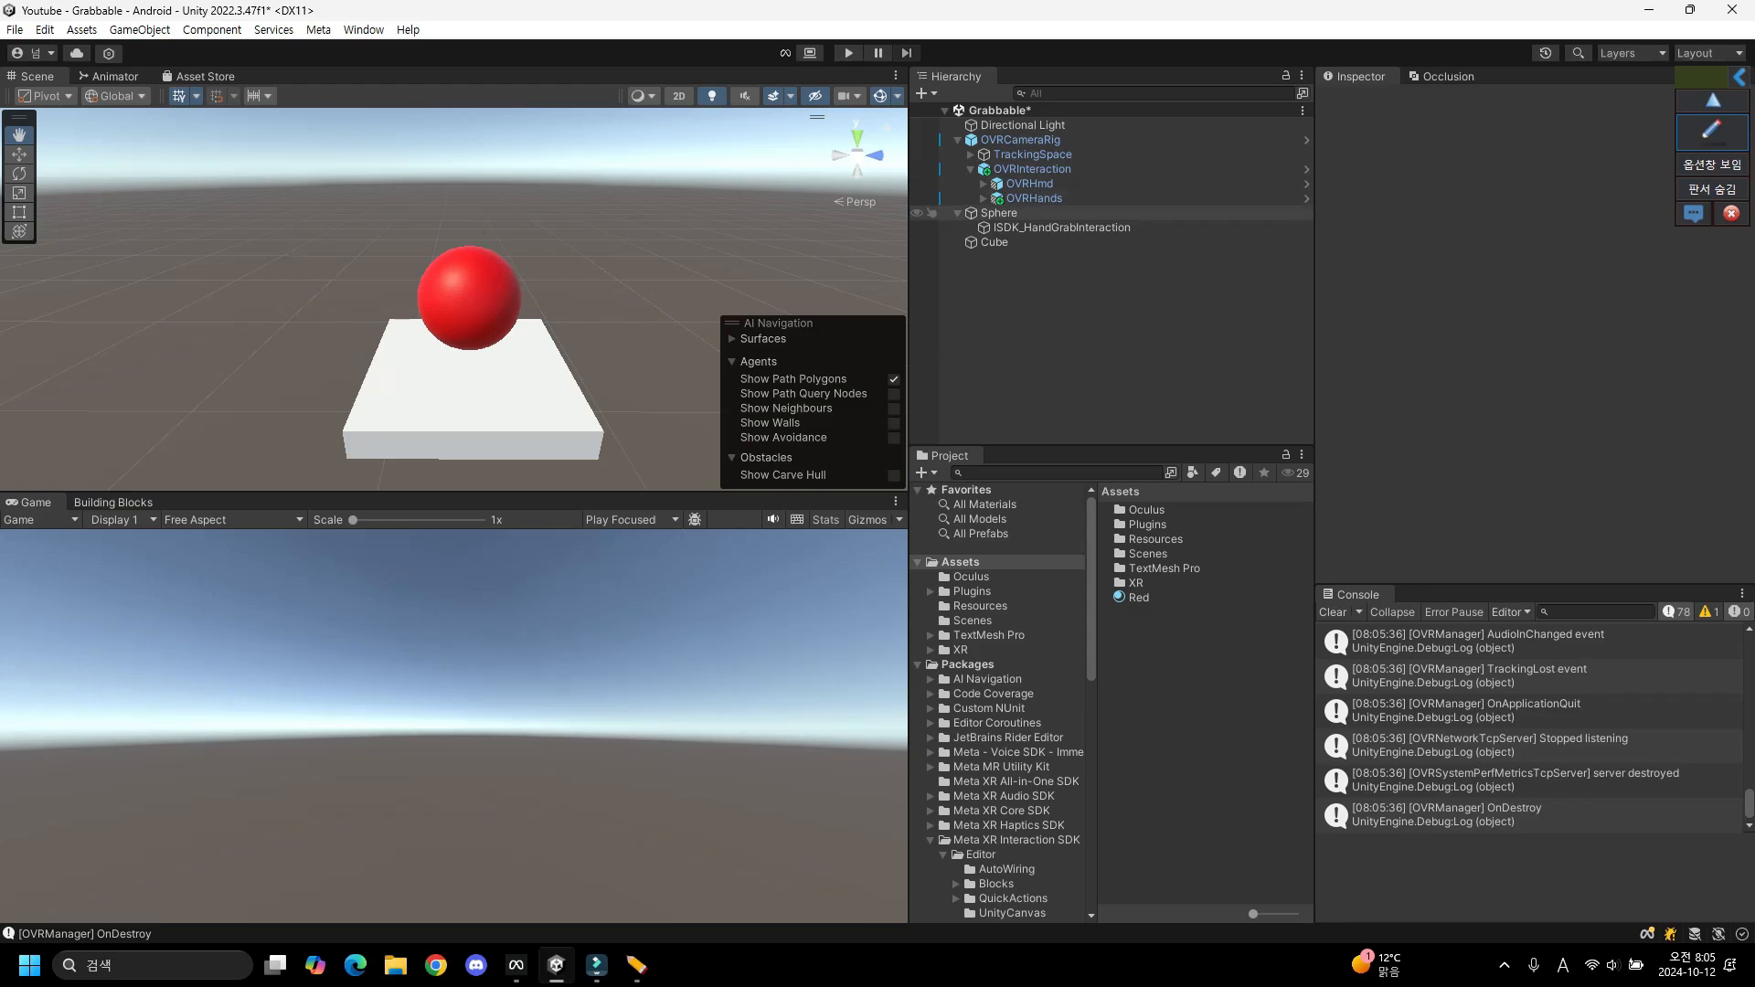
{"action": "left_click", "coordinate": [999, 213]}
{"action": "left_click", "coordinate": [1060, 228]}
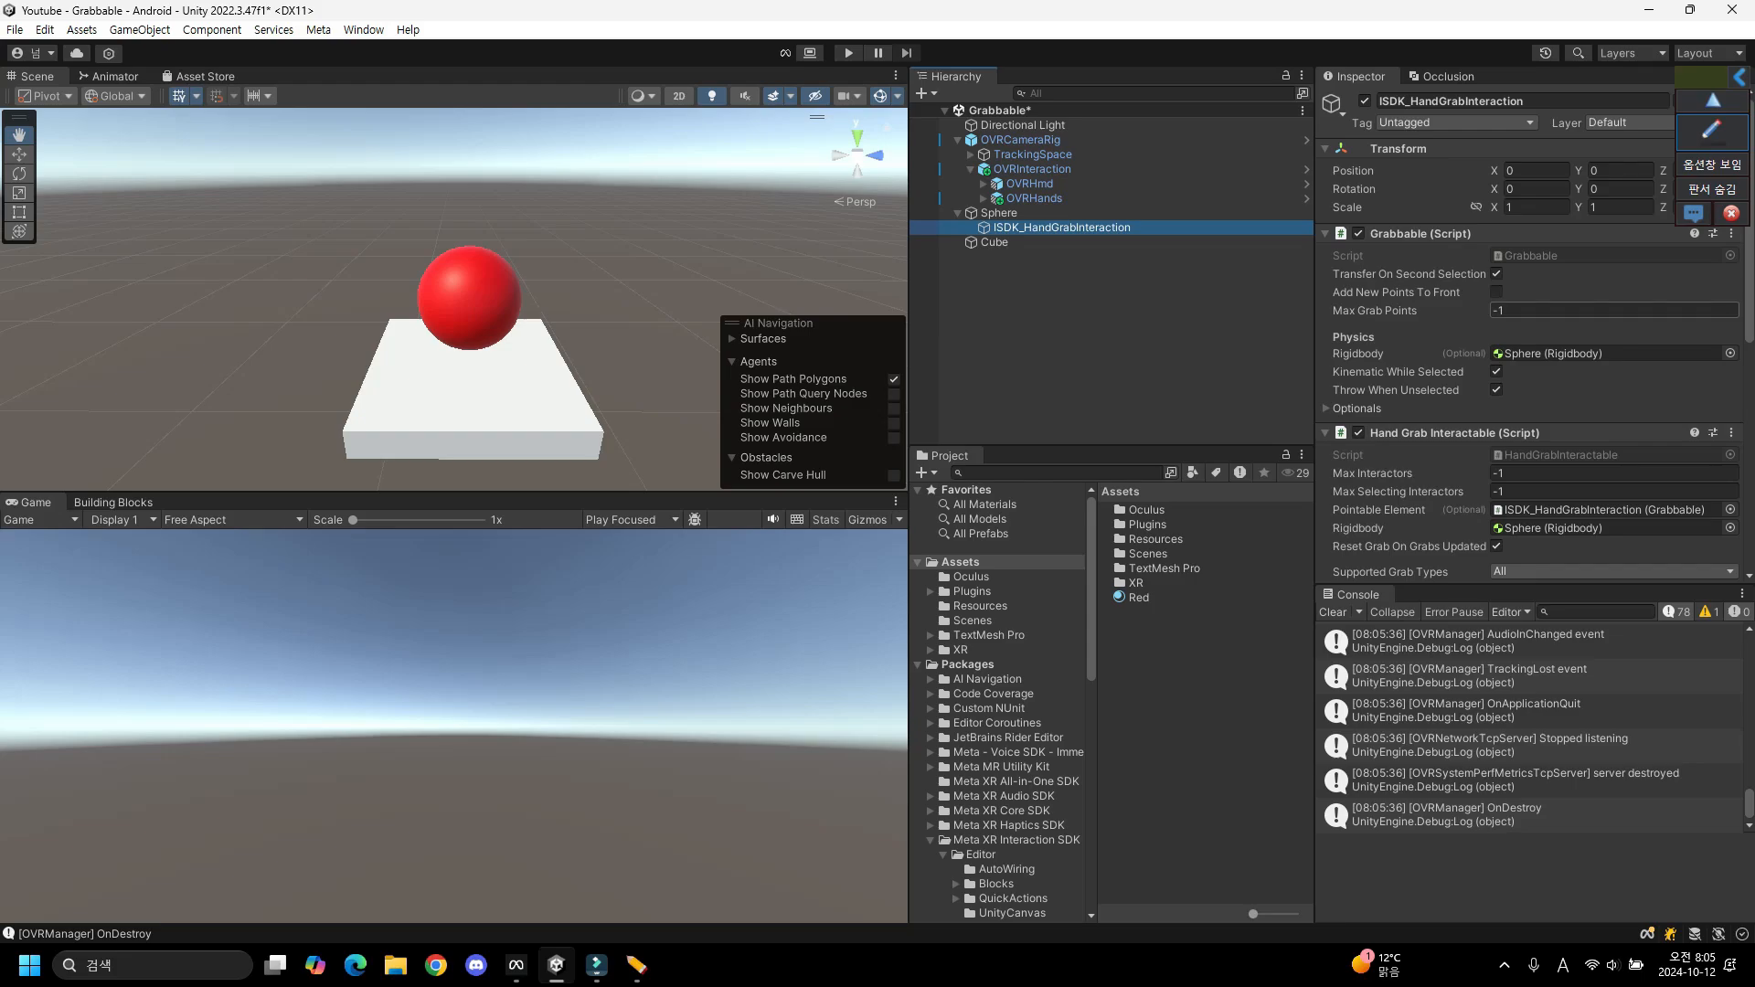
Disable Throw When Unselected in the Grabbable settings of the sphere's ISDK_HandGrabInteraction and test the release behaviour in play mode.
{"action": "left_click", "coordinate": [1496, 389]}
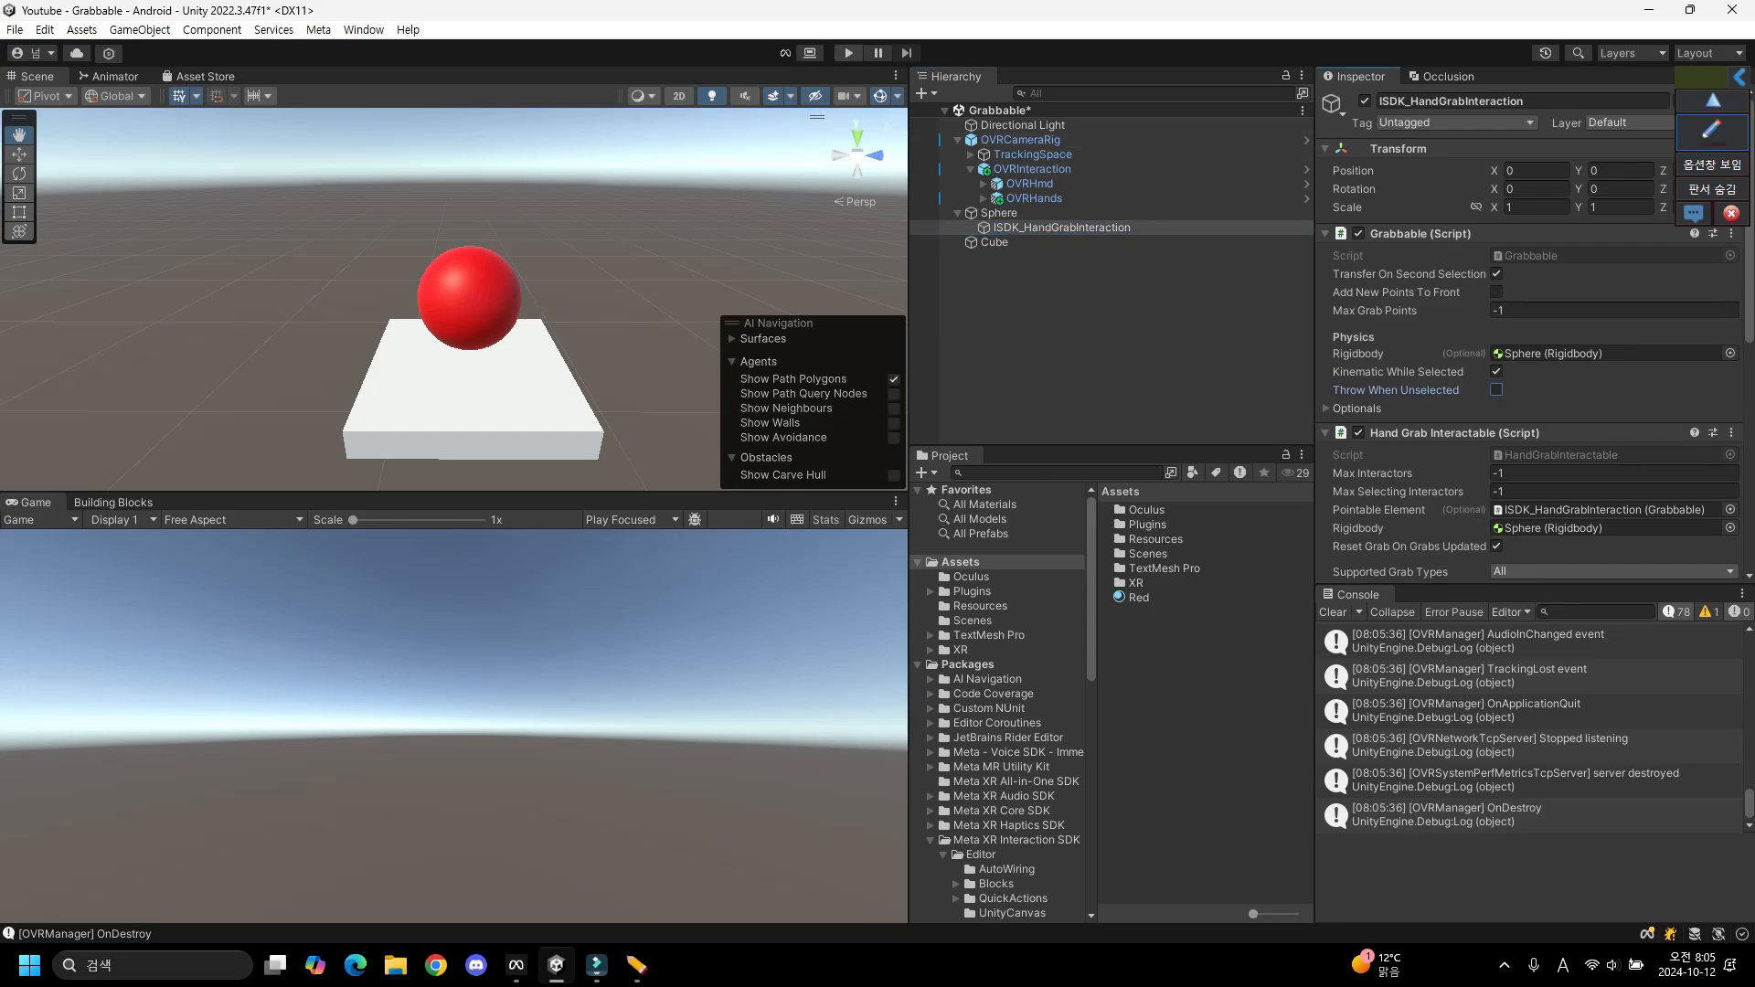
{"action": "key", "text": "ctrl+p"}
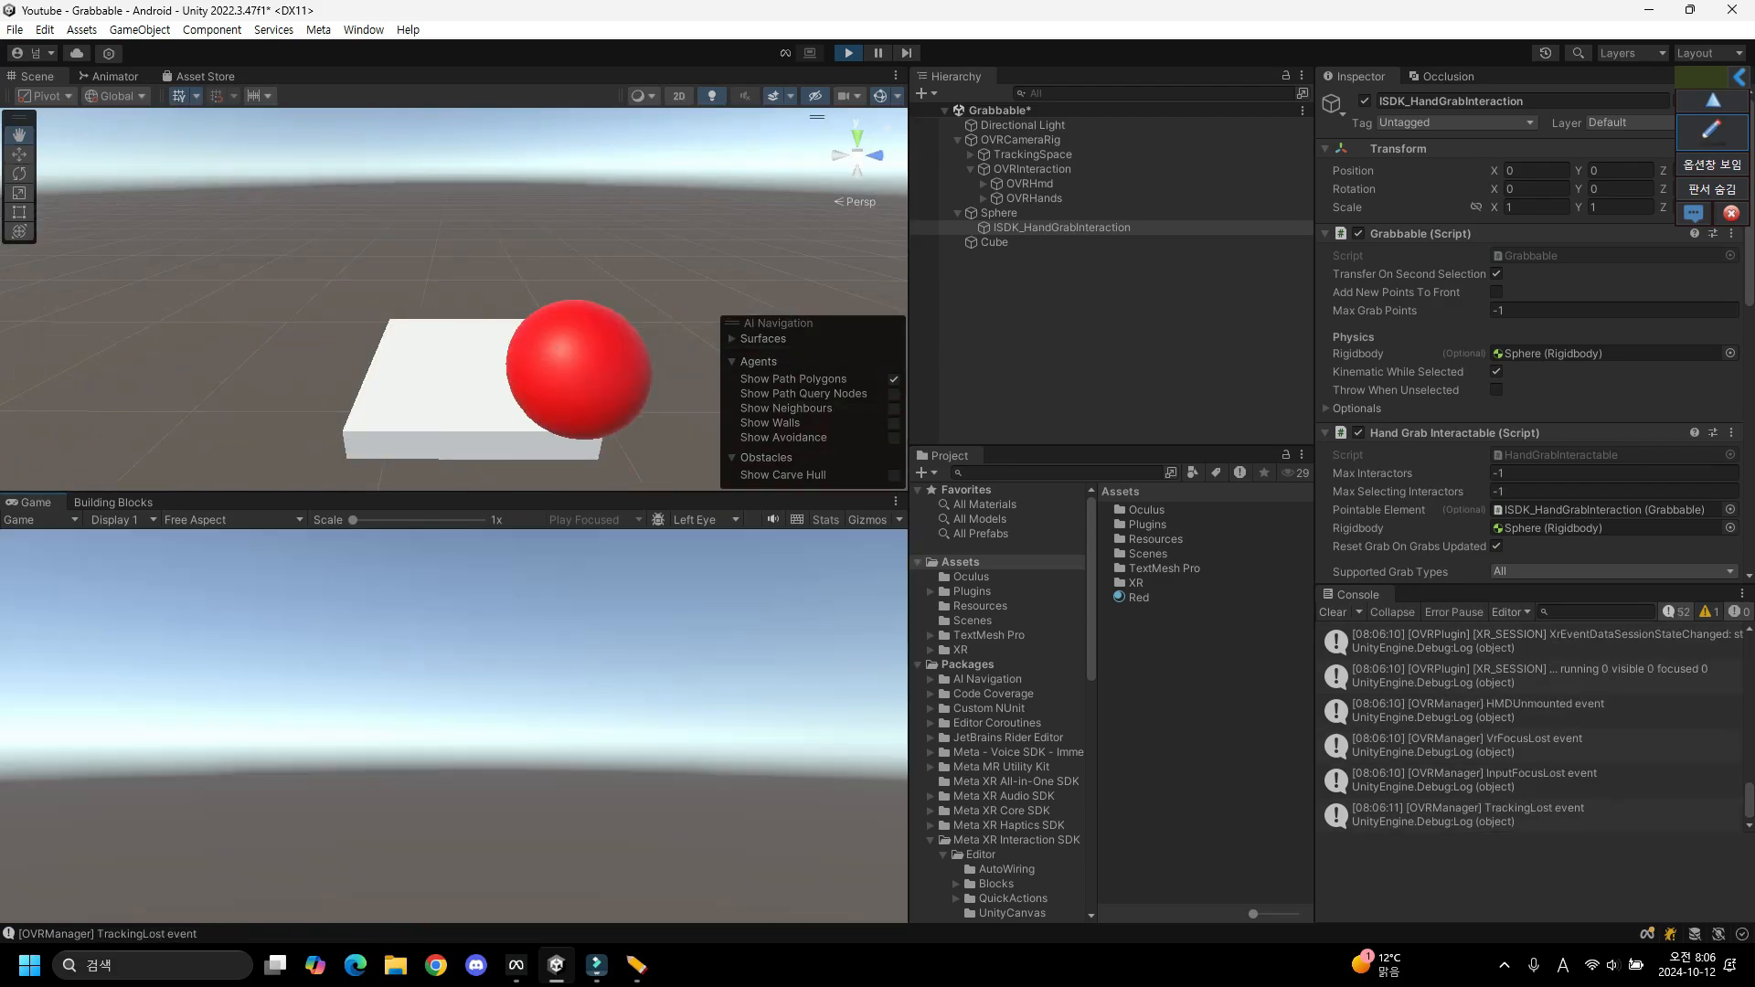
{"action": "key", "text": "ctrl+p"}
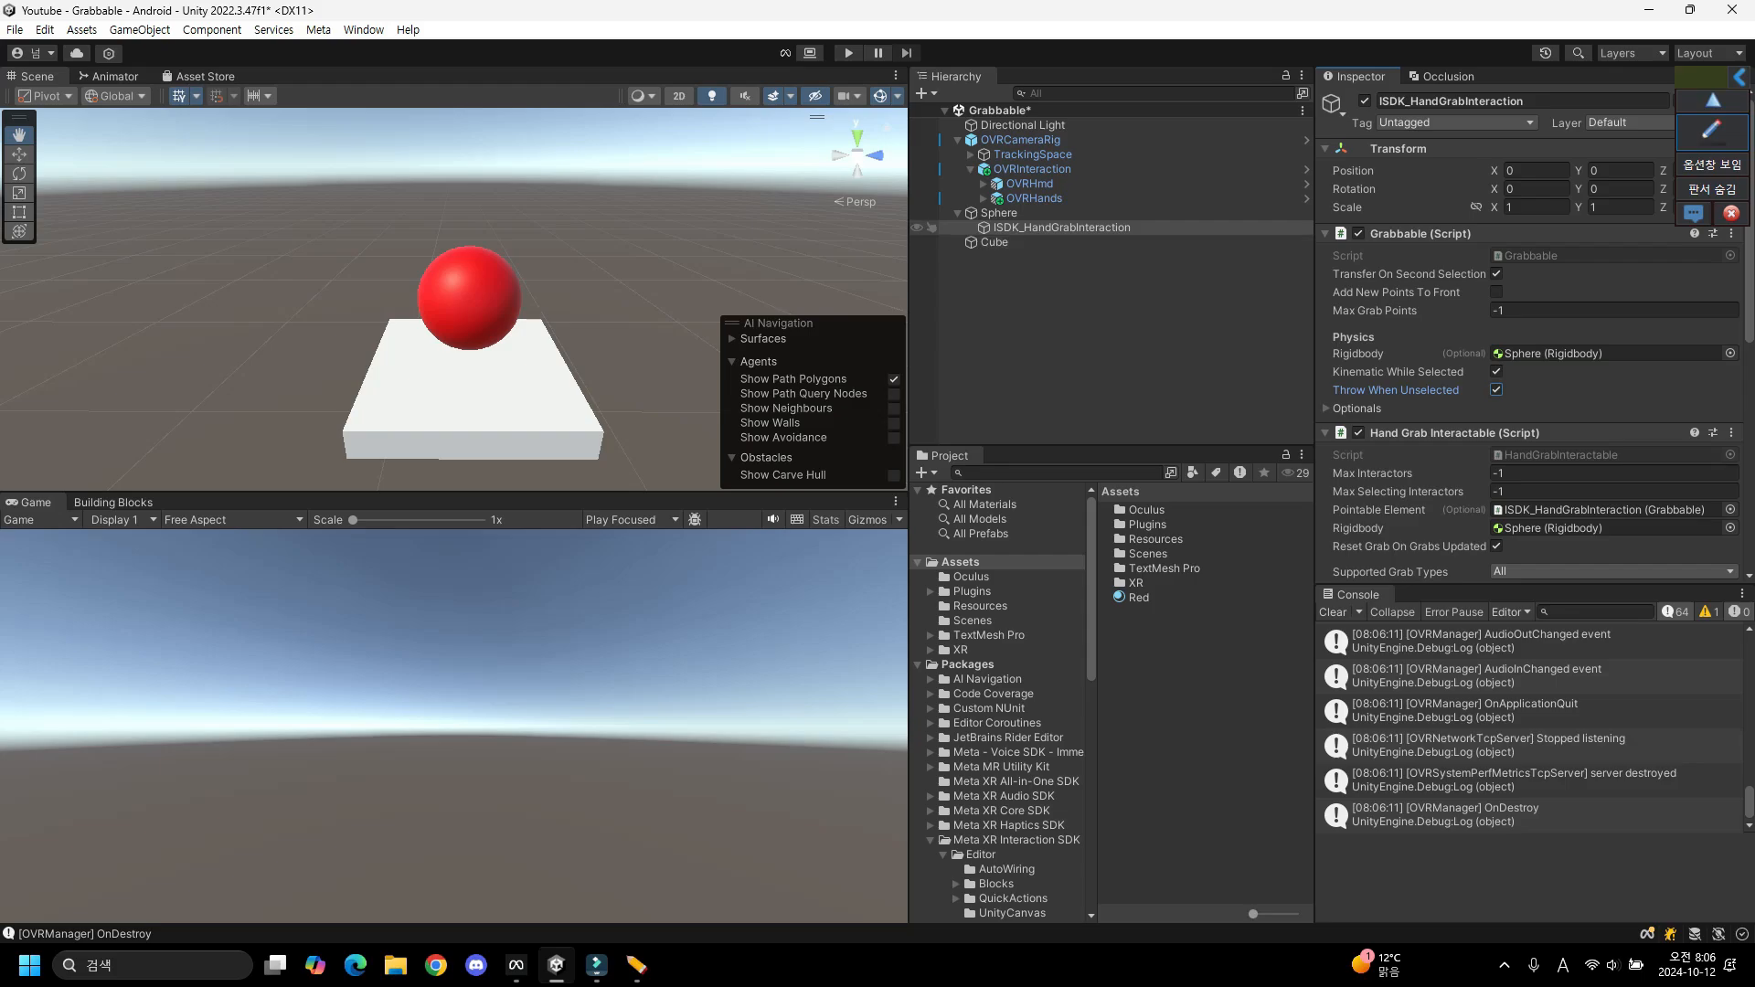
Deactivate the Sphere object in the scene.
{"action": "left_click", "coordinate": [999, 213]}
{"action": "left_click", "coordinate": [1014, 302]}
{"action": "left_click", "coordinate": [995, 243]}
{"action": "left_click", "coordinate": [1015, 306]}
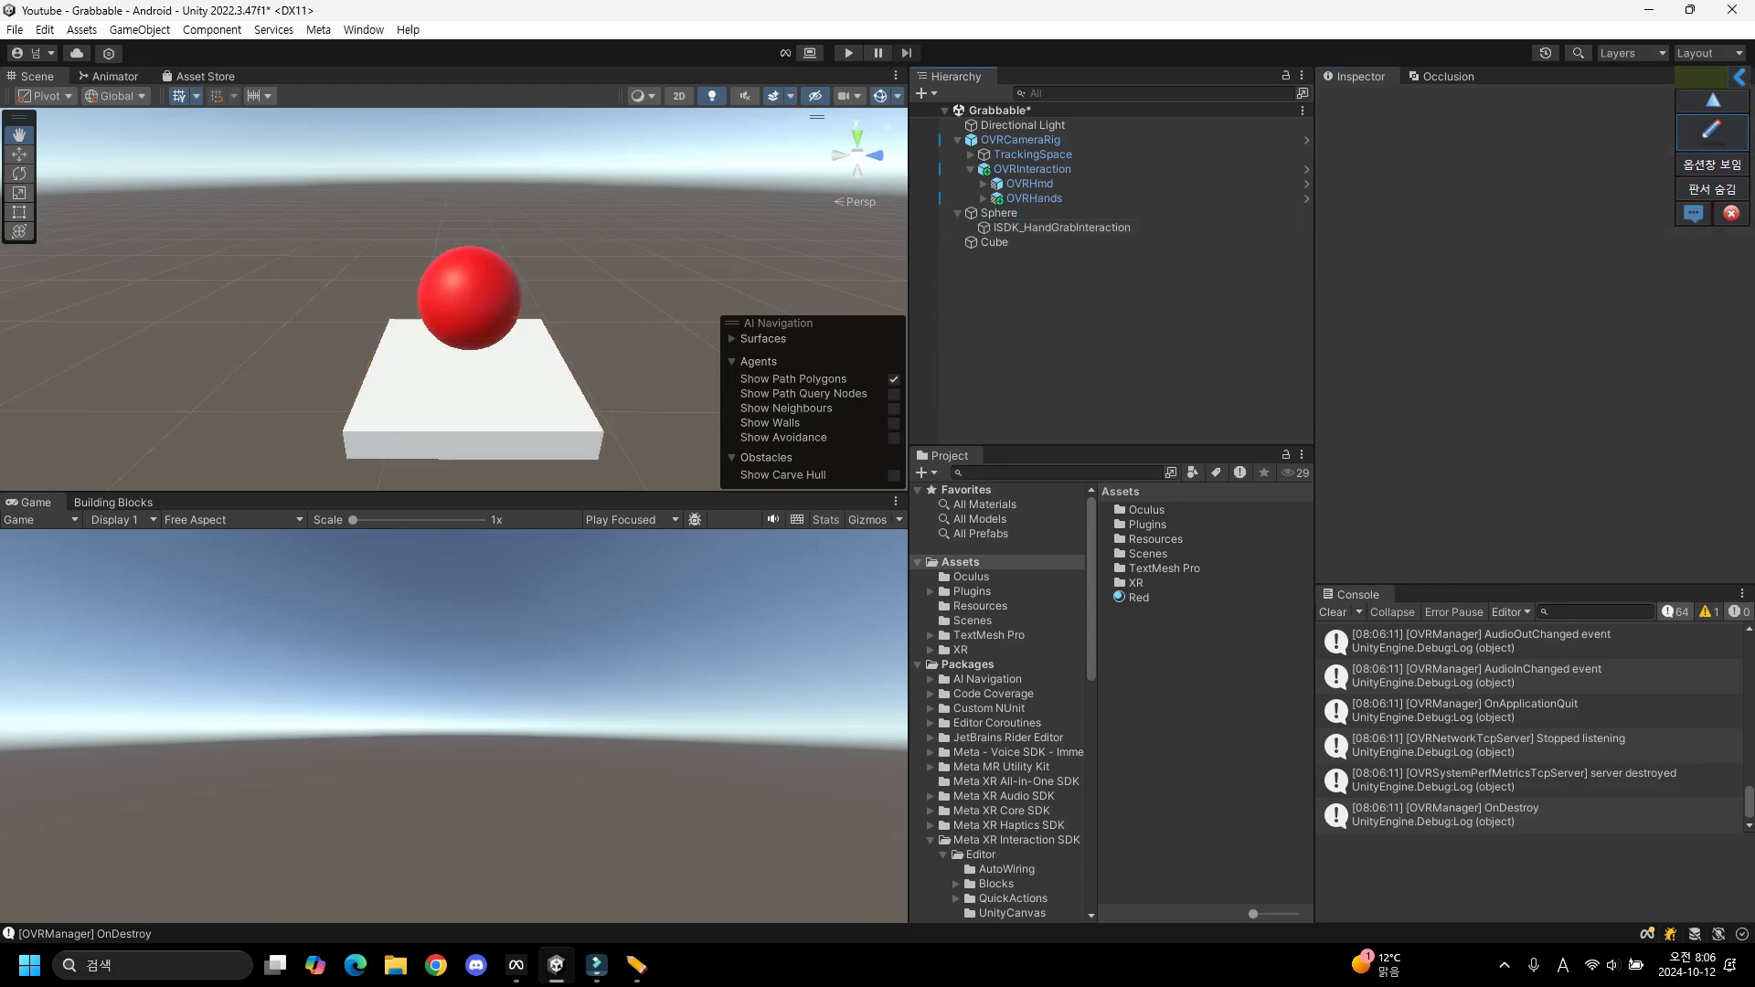
{"action": "left_click", "coordinate": [995, 243]}
{"action": "left_click", "coordinate": [999, 213]}
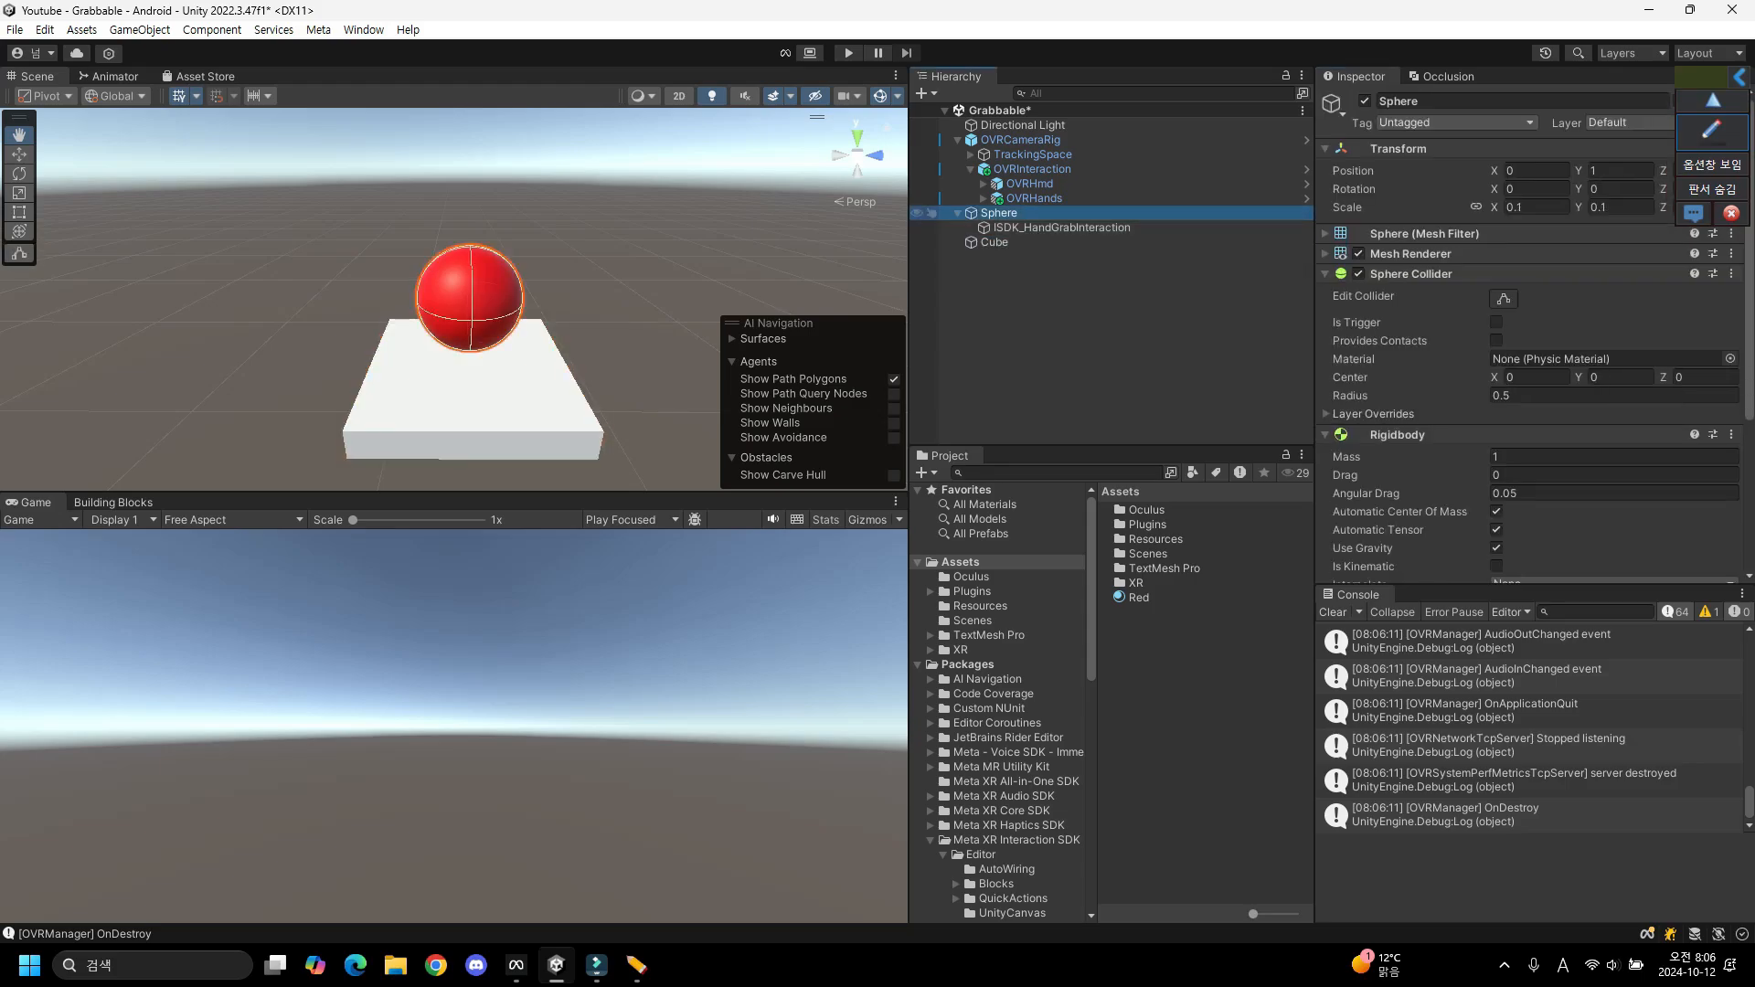
{"action": "left_click", "coordinate": [1364, 101]}
{"action": "left_click", "coordinate": [1037, 291]}
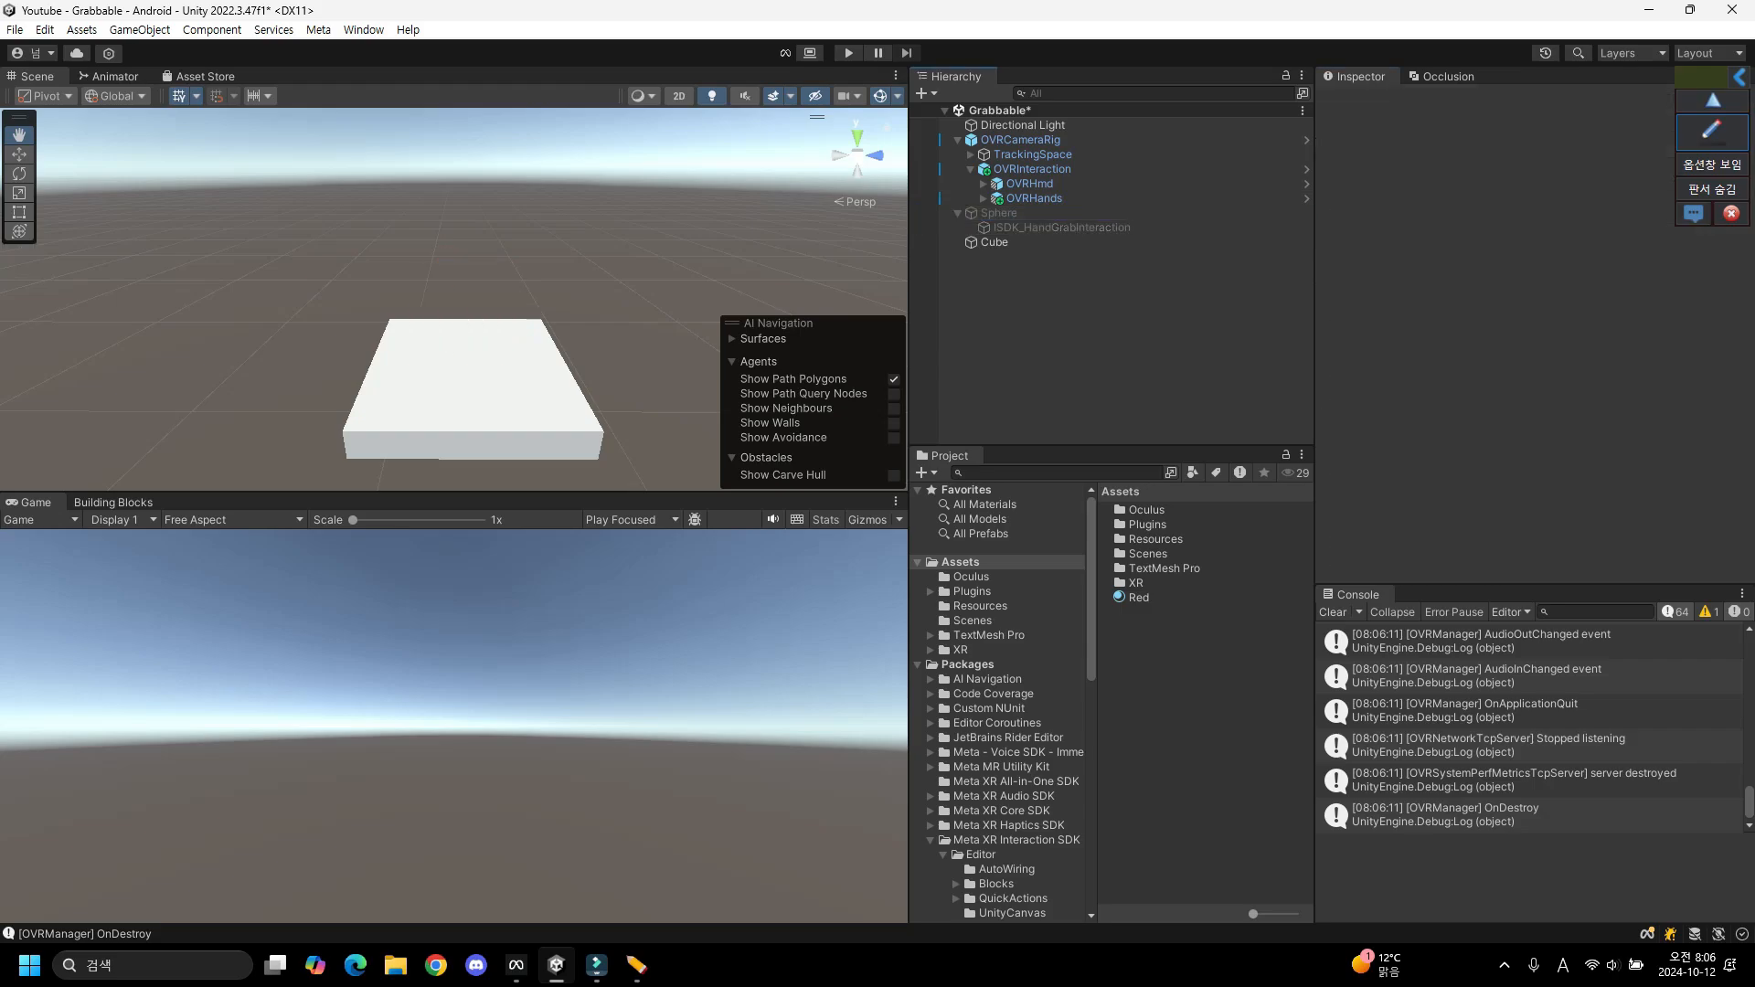
Create a new 3D cube at the root of the scene.
{"action": "right_click", "coordinate": [1038, 292]}
{"action": "mouse_move", "coordinate": [1098, 565]}
{"action": "left_click", "coordinate": [1326, 566]}
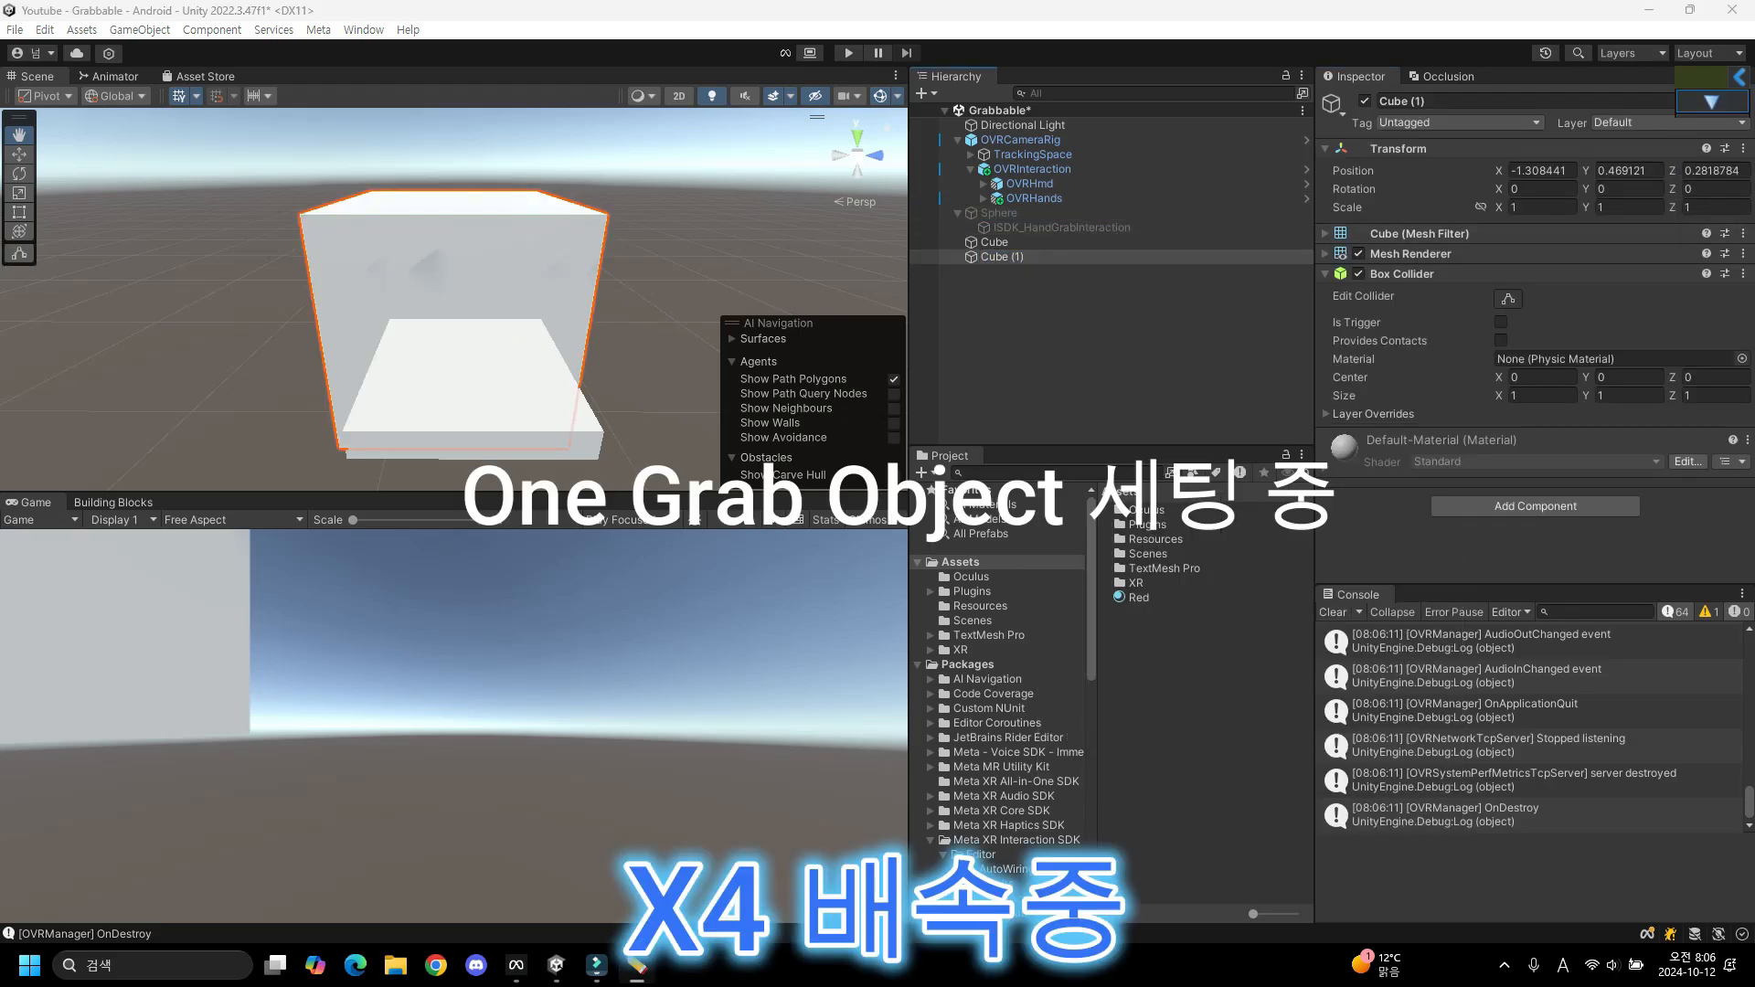
{"action": "type", "text": "0."}
{"action": "key", "text": "ctrl+z"}
{"action": "key", "text": "ctrl+z"}
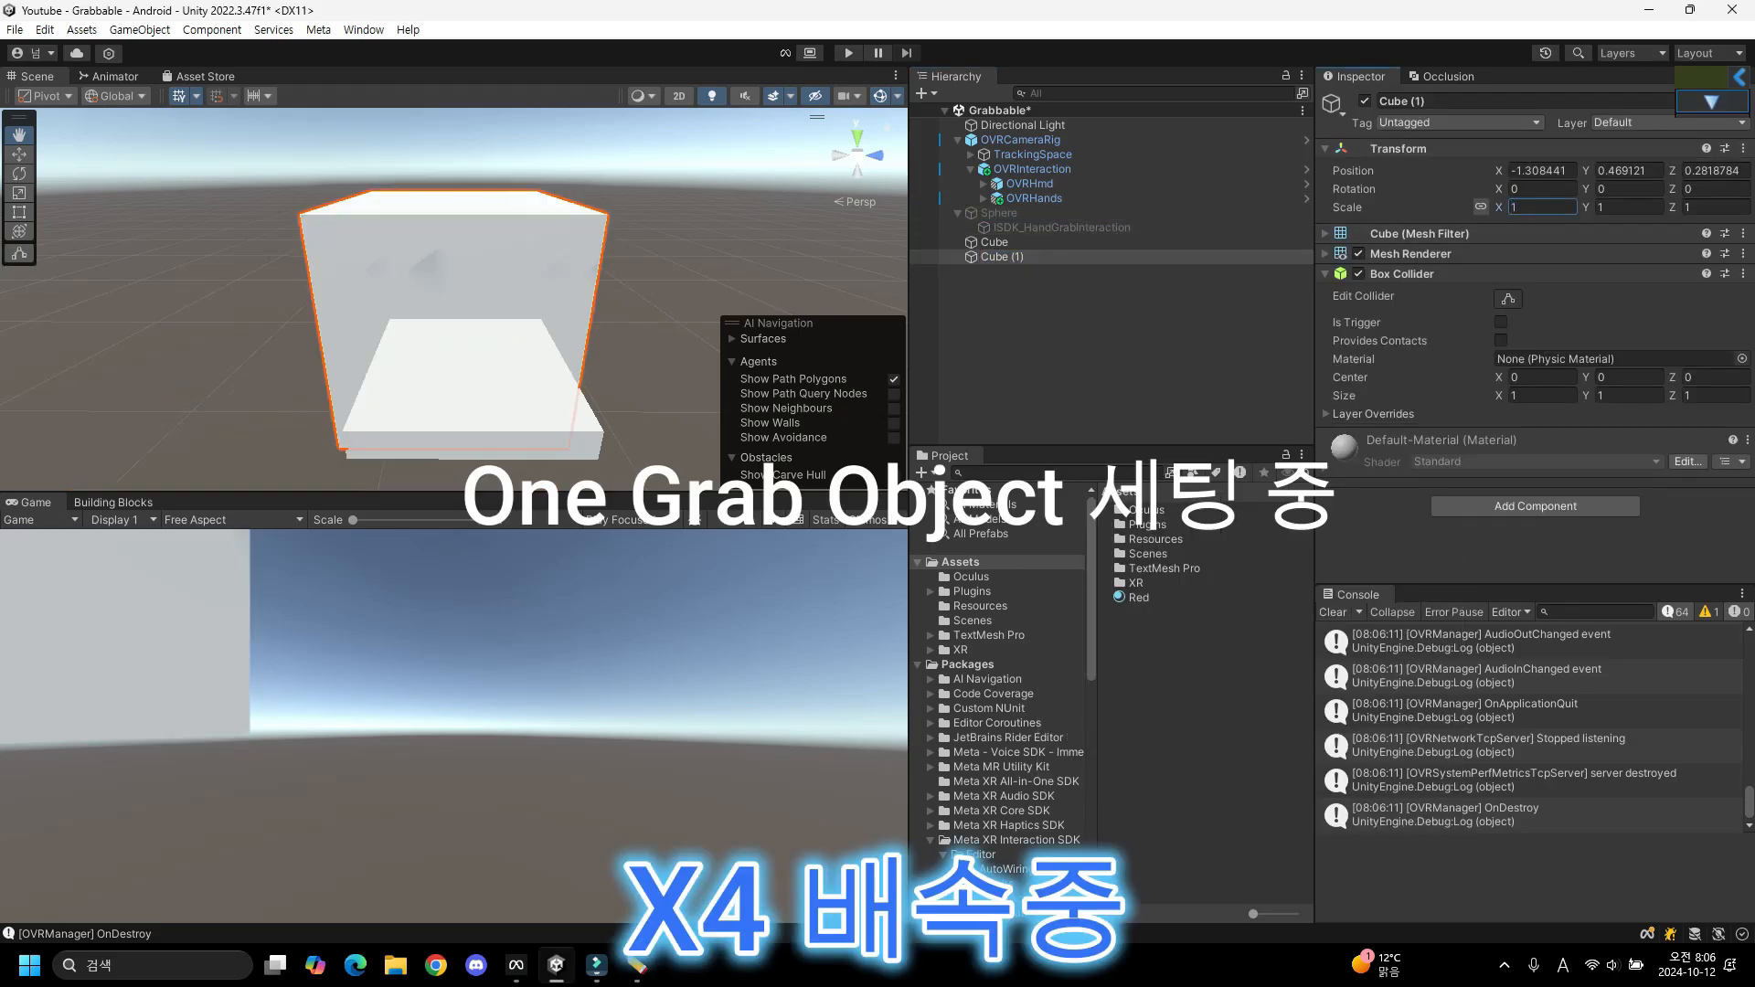
{"action": "key", "text": "ctrl+y"}
Scale Cube (1) proportionally to 0.1 on all axes and reset its position to 0, 0, 0.
{"action": "left_click", "coordinate": [1481, 208]}
{"action": "left_click", "coordinate": [1541, 207]}
{"action": "type", "text": "0.1"}
{"action": "left_click", "coordinate": [1712, 102]}
{"action": "left_click", "coordinate": [1712, 165]}
{"action": "left_click", "coordinate": [1739, 77]}
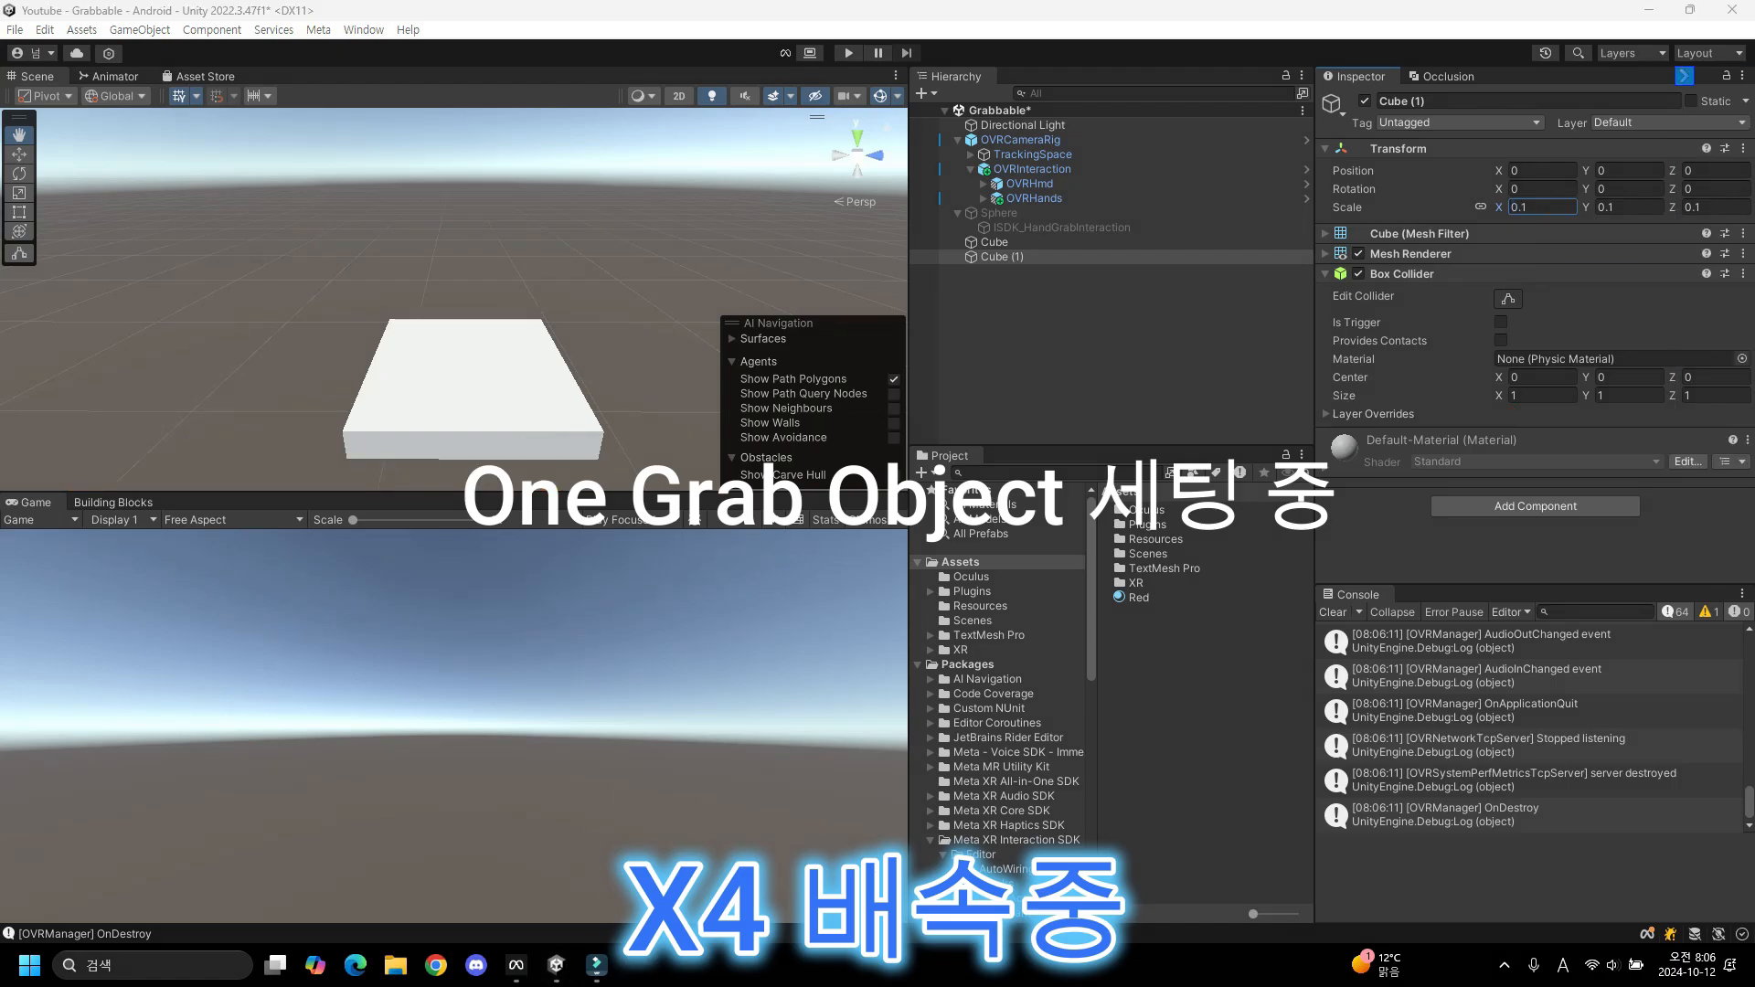
Set the position of Cube (1) to Y 1 and Z 0.3.
{"action": "left_click", "coordinate": [1685, 76]}
{"action": "left_click", "coordinate": [1629, 171]}
{"action": "type", "text": "1"}
{"action": "left_click", "coordinate": [1739, 76]}
{"action": "left_click", "coordinate": [1716, 171]}
{"action": "type", "text": "0.3"}
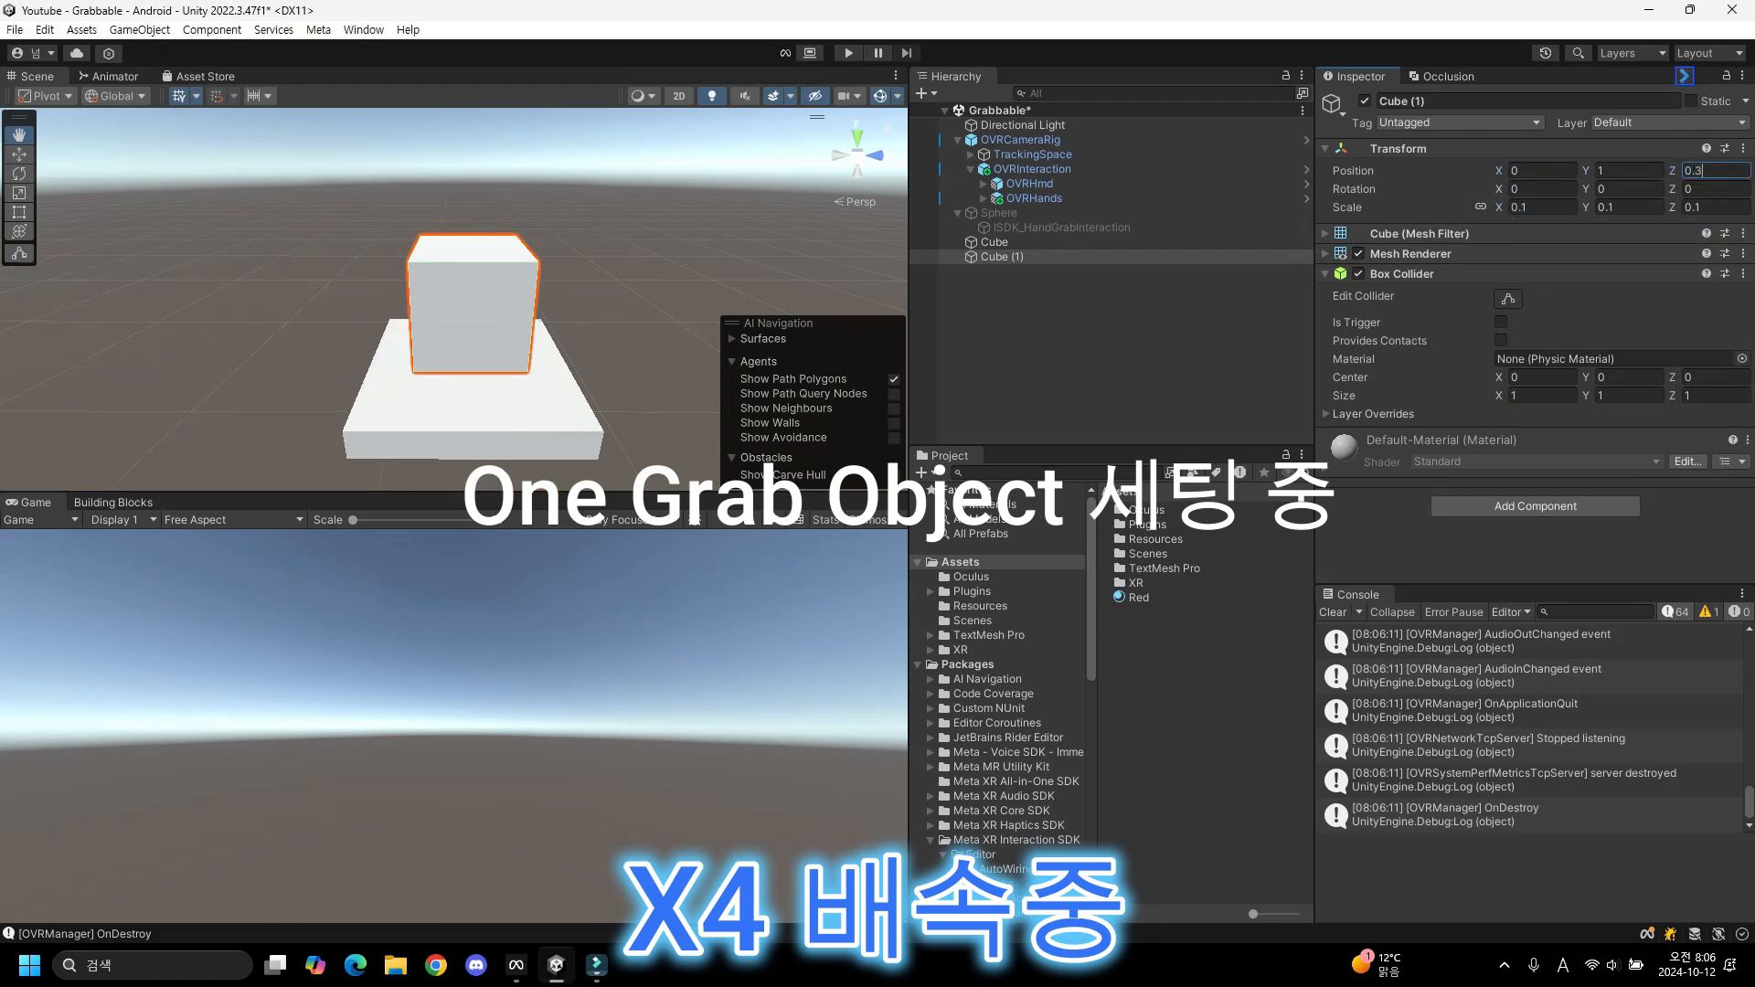
Apply the Red material to Cube (1).
{"action": "left_click", "coordinate": [995, 242]}
{"action": "left_click", "coordinate": [1002, 257]}
{"action": "left_click_drag", "start_coordinate": [1138, 597], "coordinate": [1535, 543]}
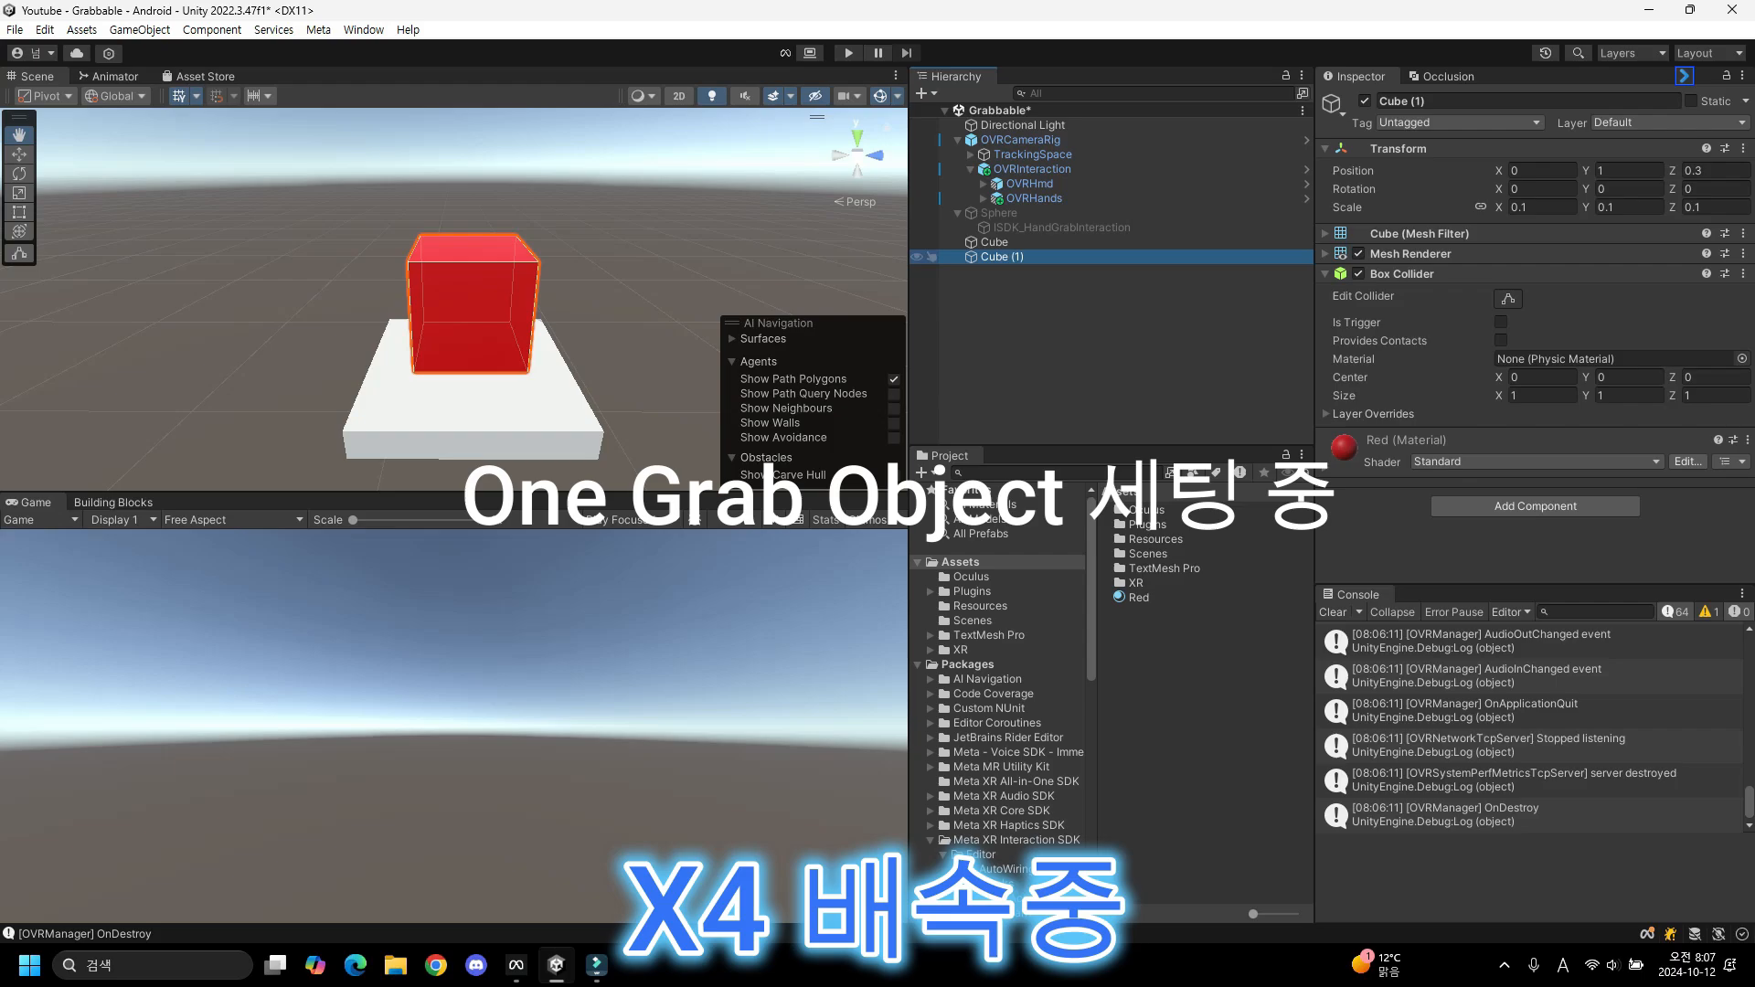
Add the Interaction SDK's hand grab interaction, with the Rigidbody it requires, to Cube (1).
{"action": "right_click", "coordinate": [993, 257]}
{"action": "mouse_move", "coordinate": [1087, 800]}
{"action": "left_click", "coordinate": [1316, 801]}
{"action": "left_click", "coordinate": [745, 535]}
{"action": "left_click", "coordinate": [668, 588]}
Collapse the Grab Interactable and Hand Grab Interactable components on the ISDK_HandGrabInteraction of Cube (1).
{"action": "left_click", "coordinate": [1062, 272]}
{"action": "scroll", "coordinate": [1528, 338], "scroll_direction": "down", "scroll_amount": 10}
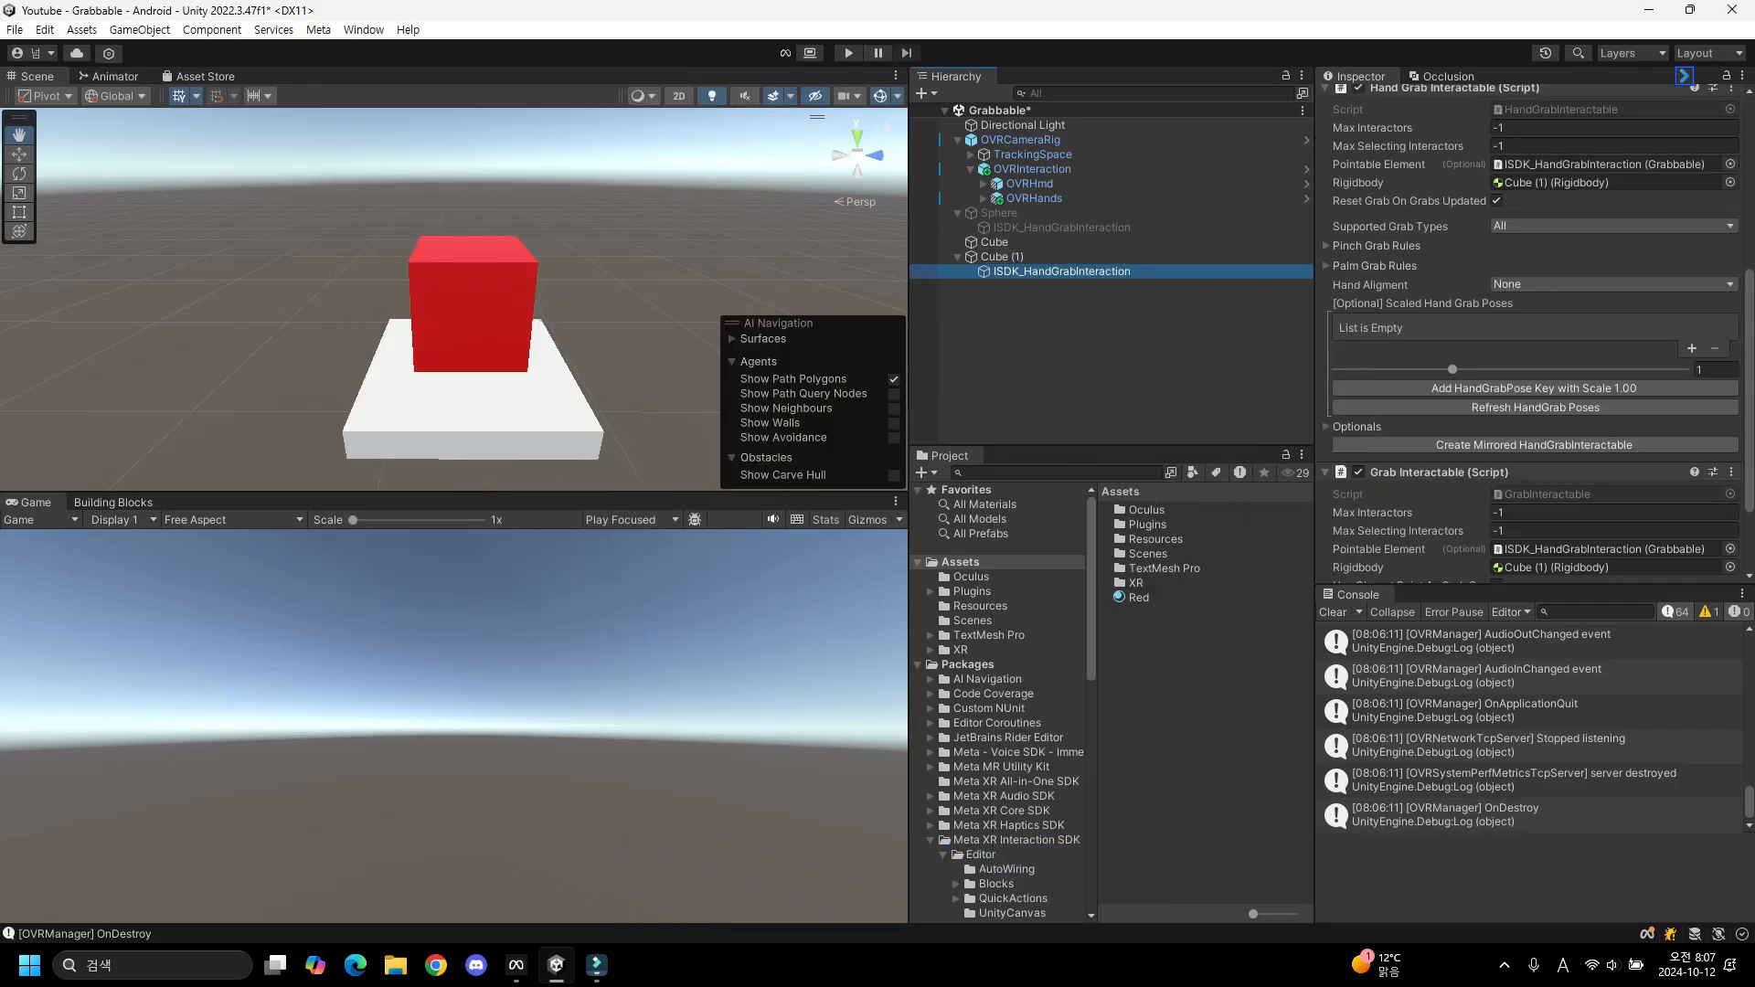
{"action": "scroll", "coordinate": [1528, 338], "scroll_direction": "up", "scroll_amount": 3}
{"action": "scroll", "coordinate": [1528, 338], "scroll_direction": "down", "scroll_amount": 2}
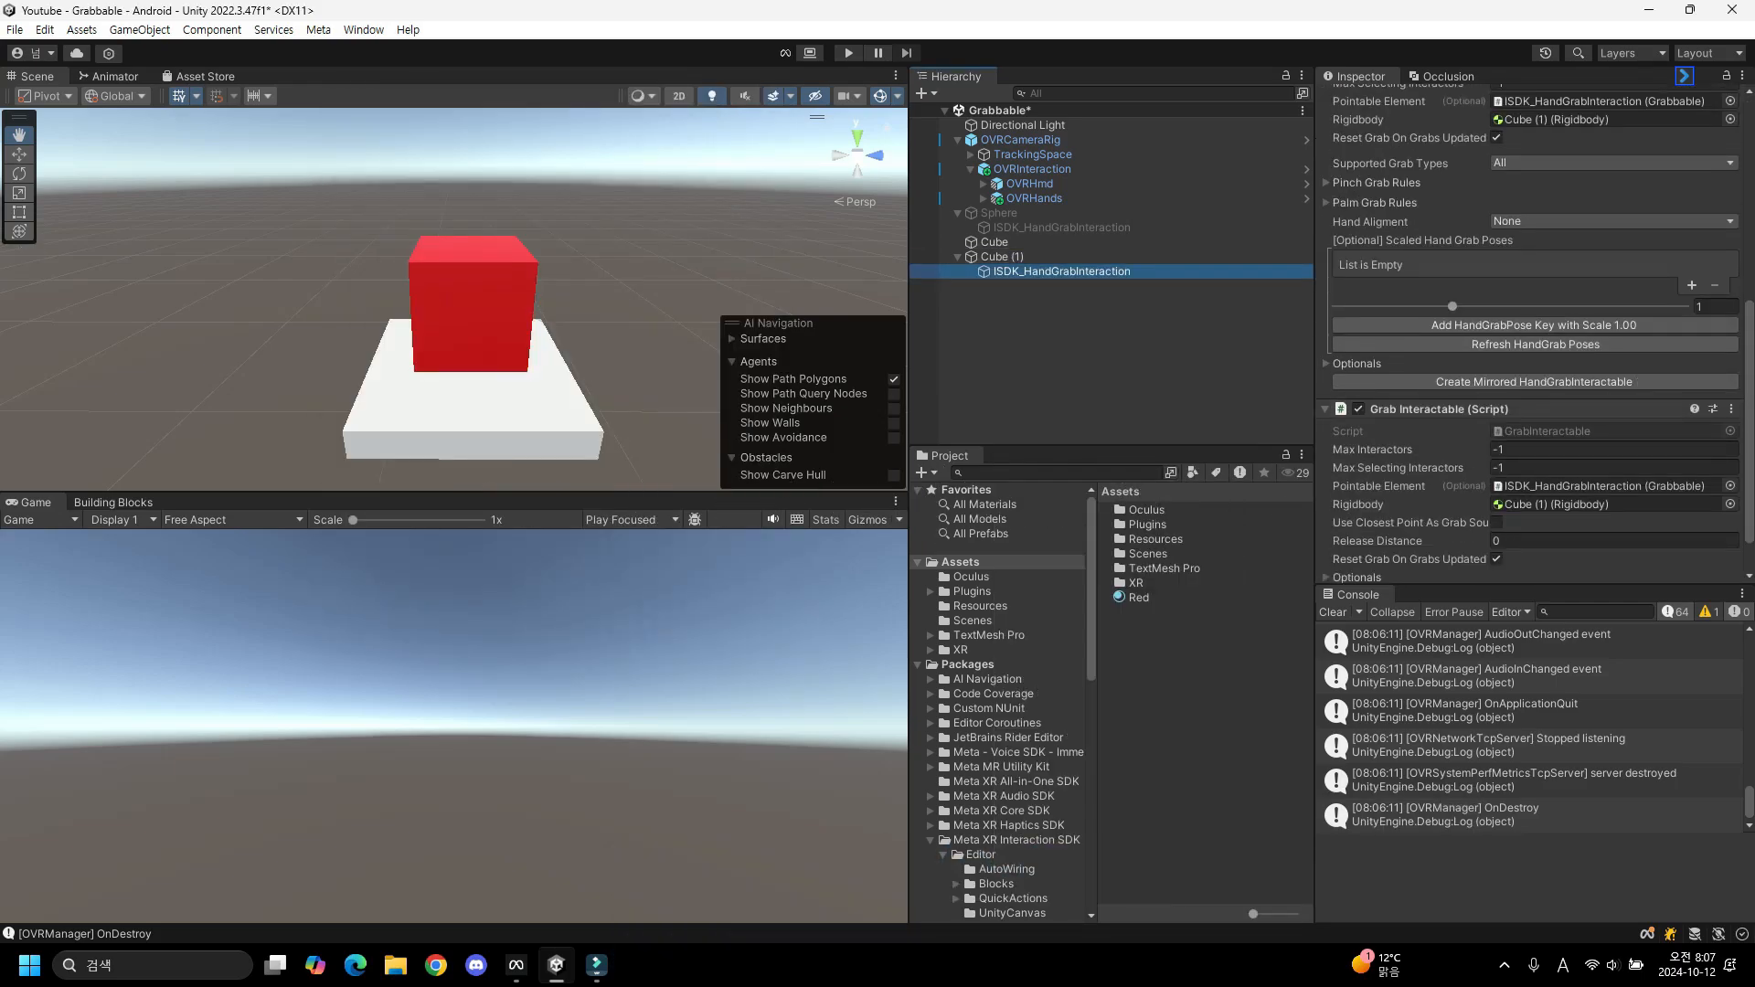
{"action": "left_click", "coordinate": [1438, 408]}
{"action": "scroll", "coordinate": [1535, 329], "scroll_direction": "up", "scroll_amount": 3}
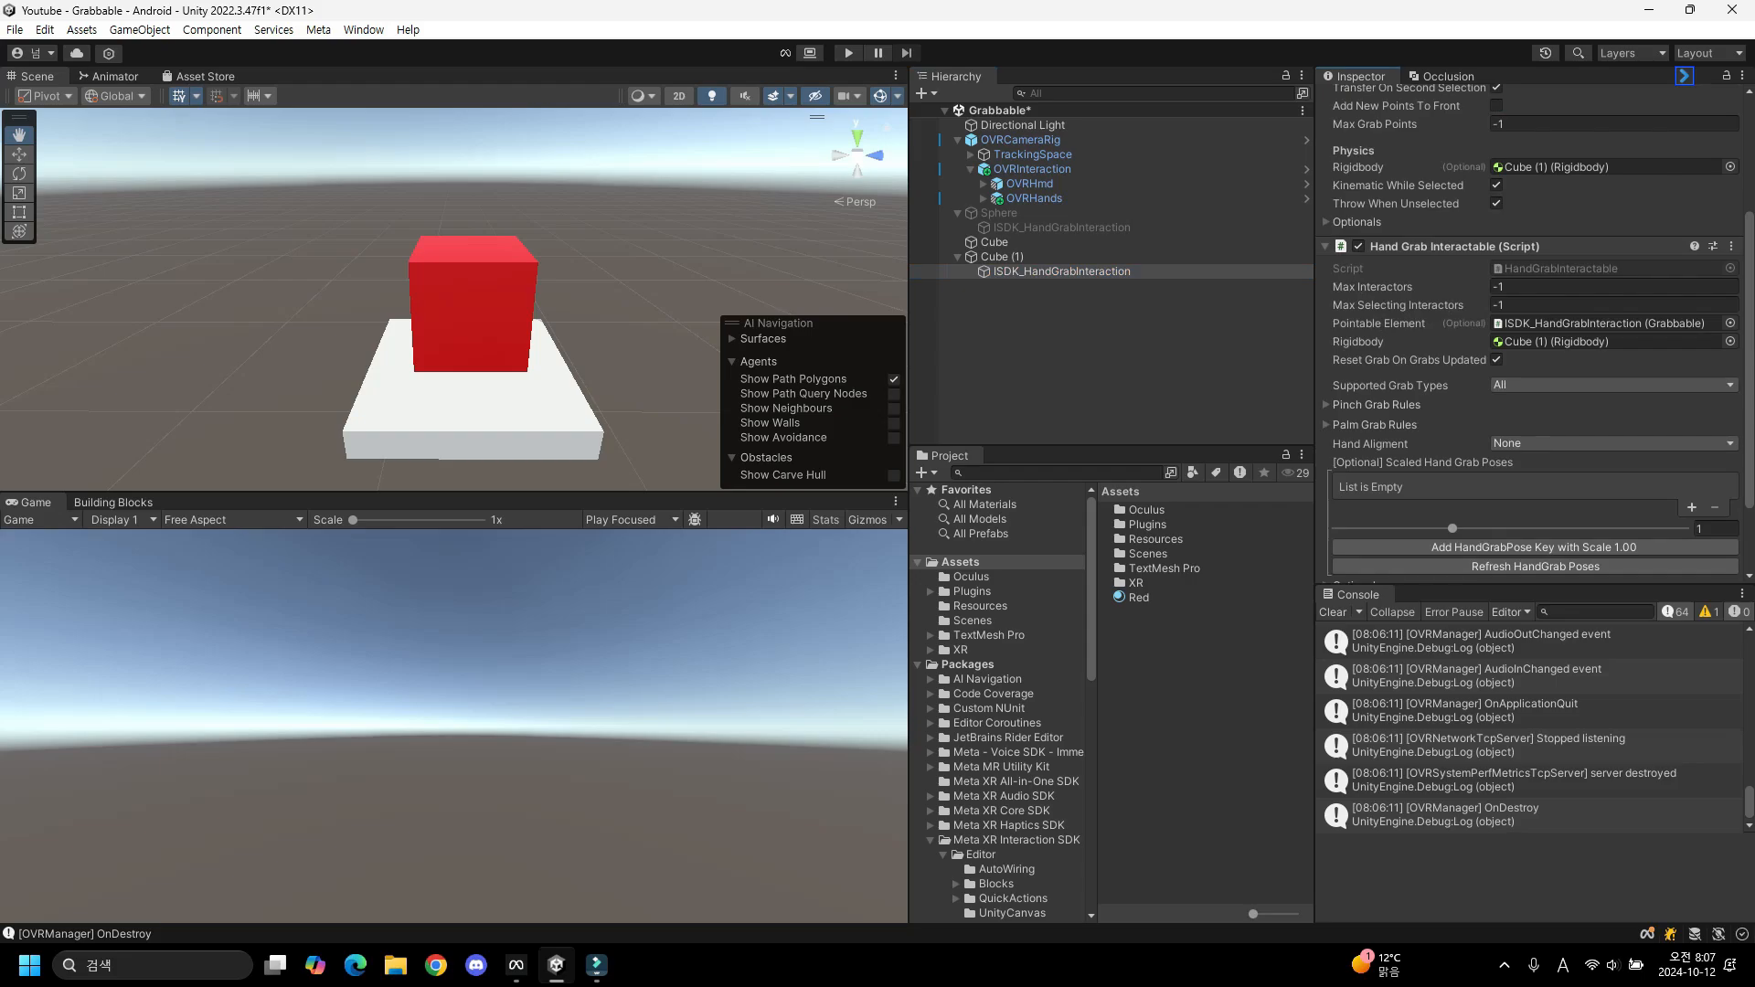
{"action": "scroll", "coordinate": [1536, 330], "scroll_direction": "down", "scroll_amount": 2}
{"action": "left_click", "coordinate": [1356, 537]}
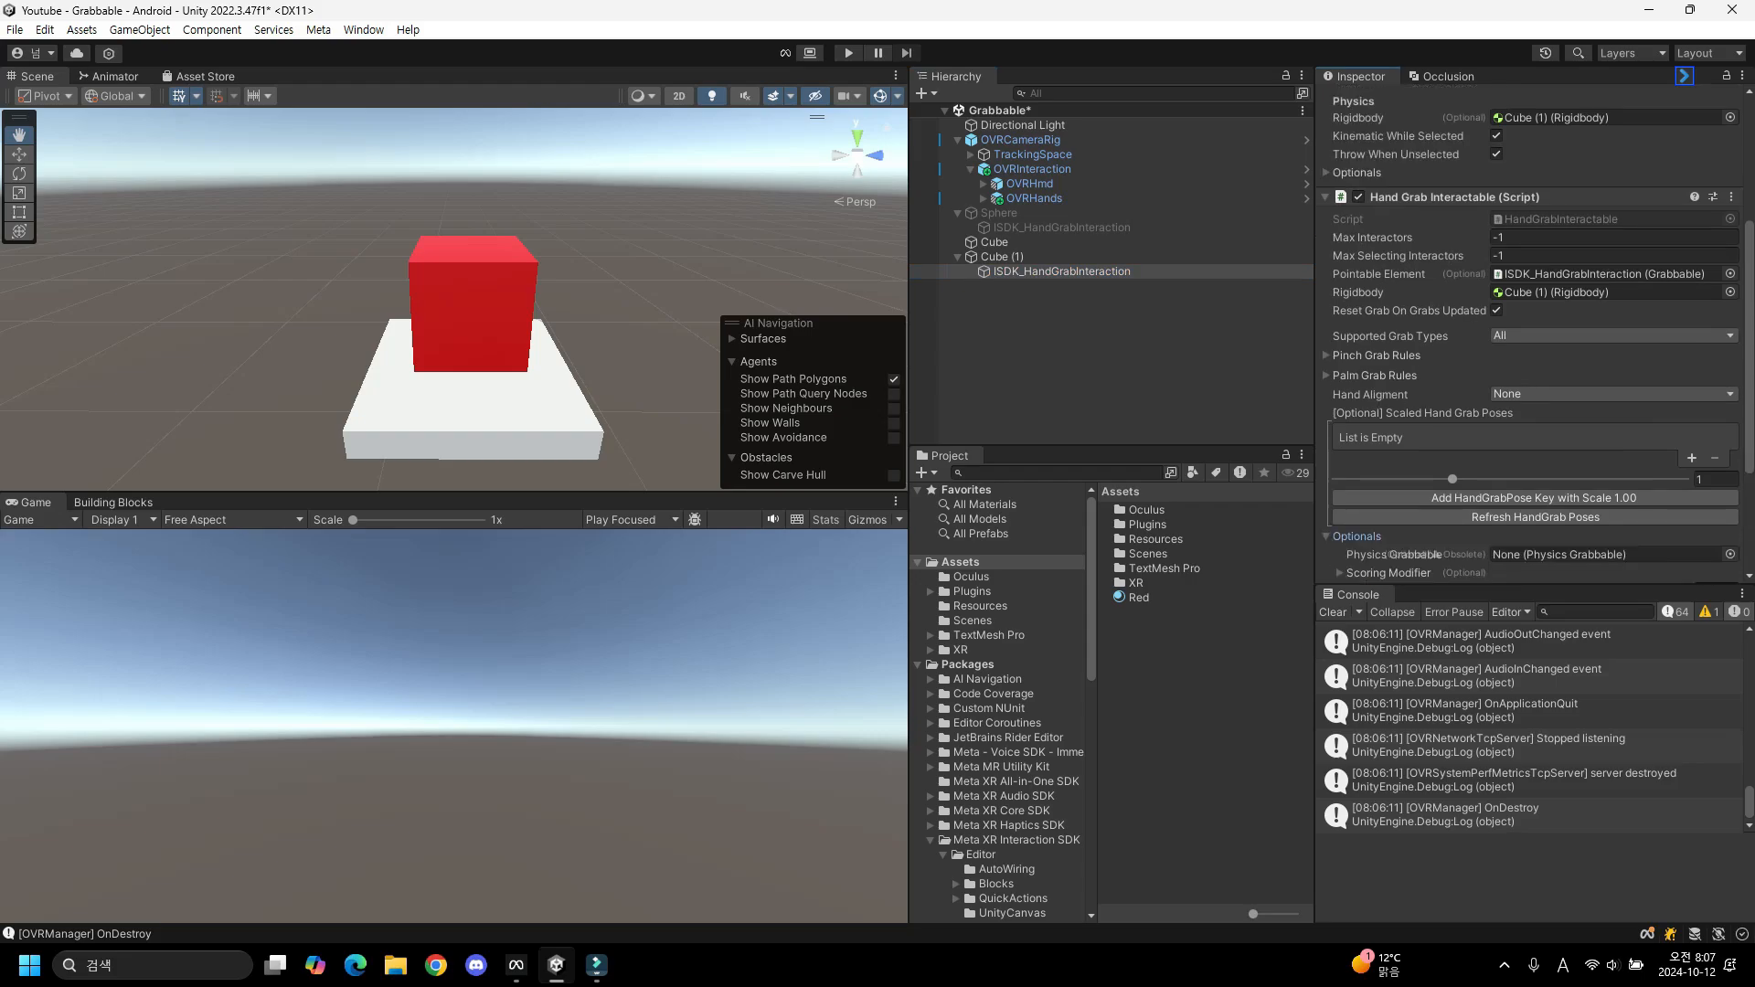
{"action": "left_click", "coordinate": [1356, 537]}
{"action": "scroll", "coordinate": [1462, 365], "scroll_direction": "up", "scroll_amount": 3}
{"action": "left_click", "coordinate": [1453, 346]}
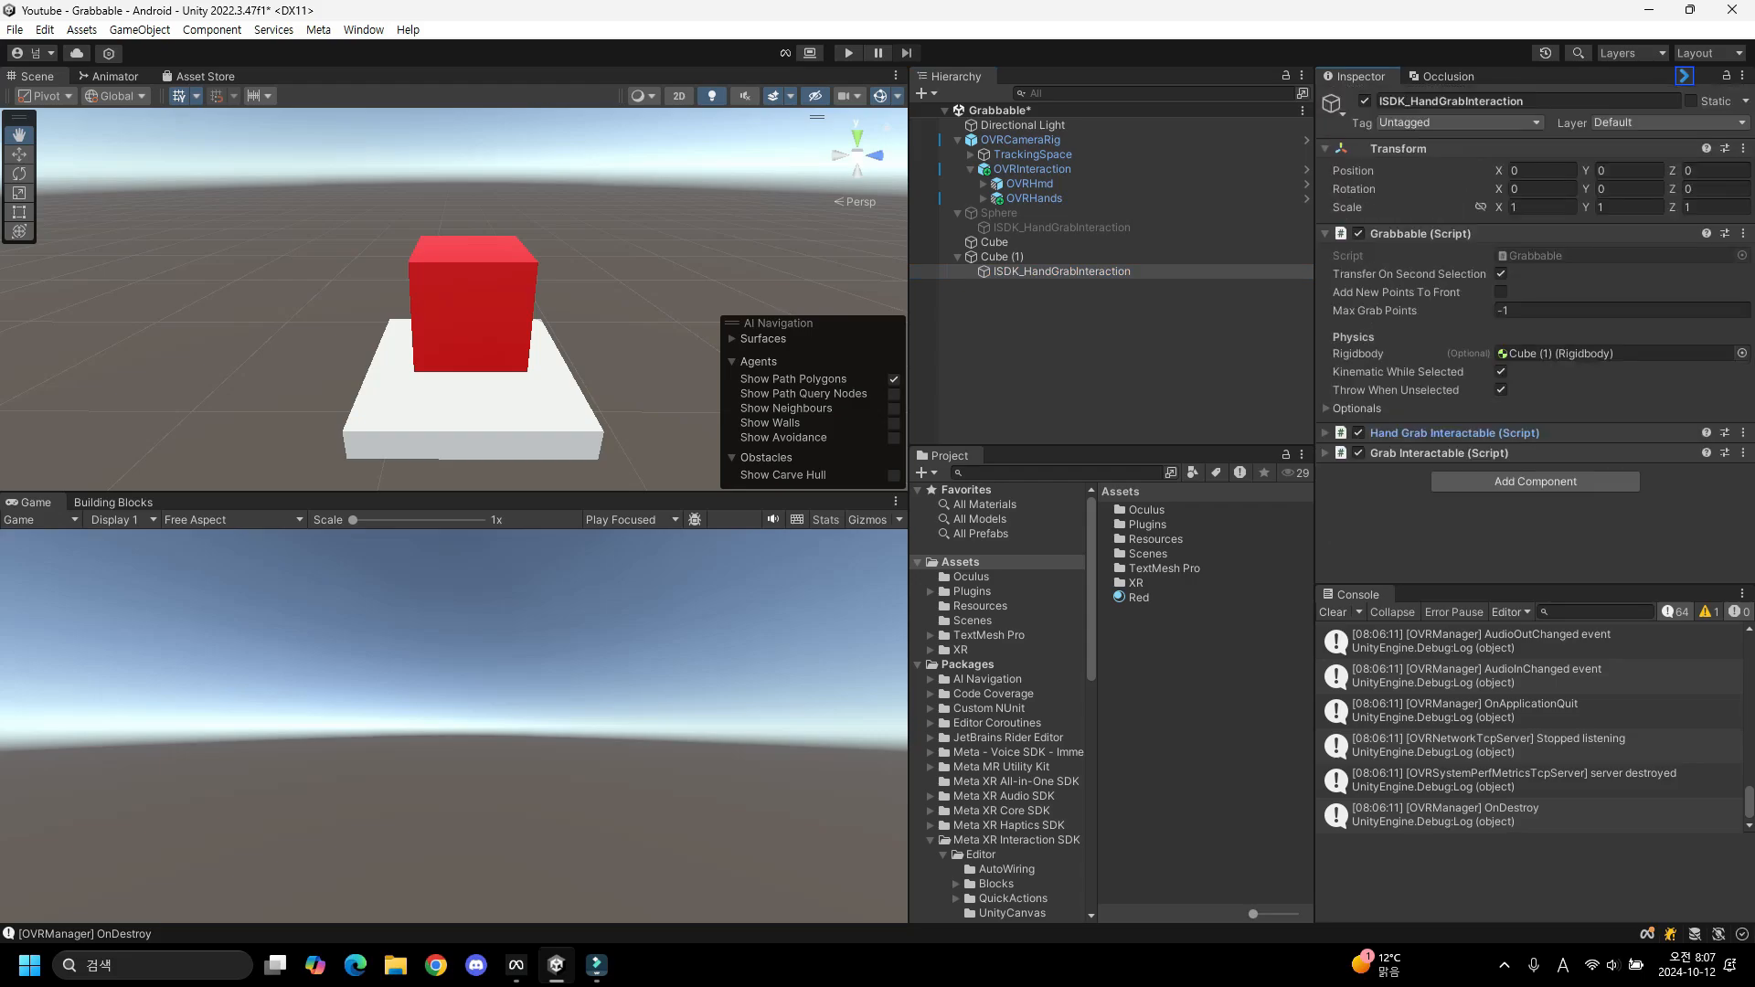
Add a One Grab Rotate Transformer component to the ISDK_HandGrabInteraction of Cube (1).
{"action": "left_click", "coordinate": [1536, 532]}
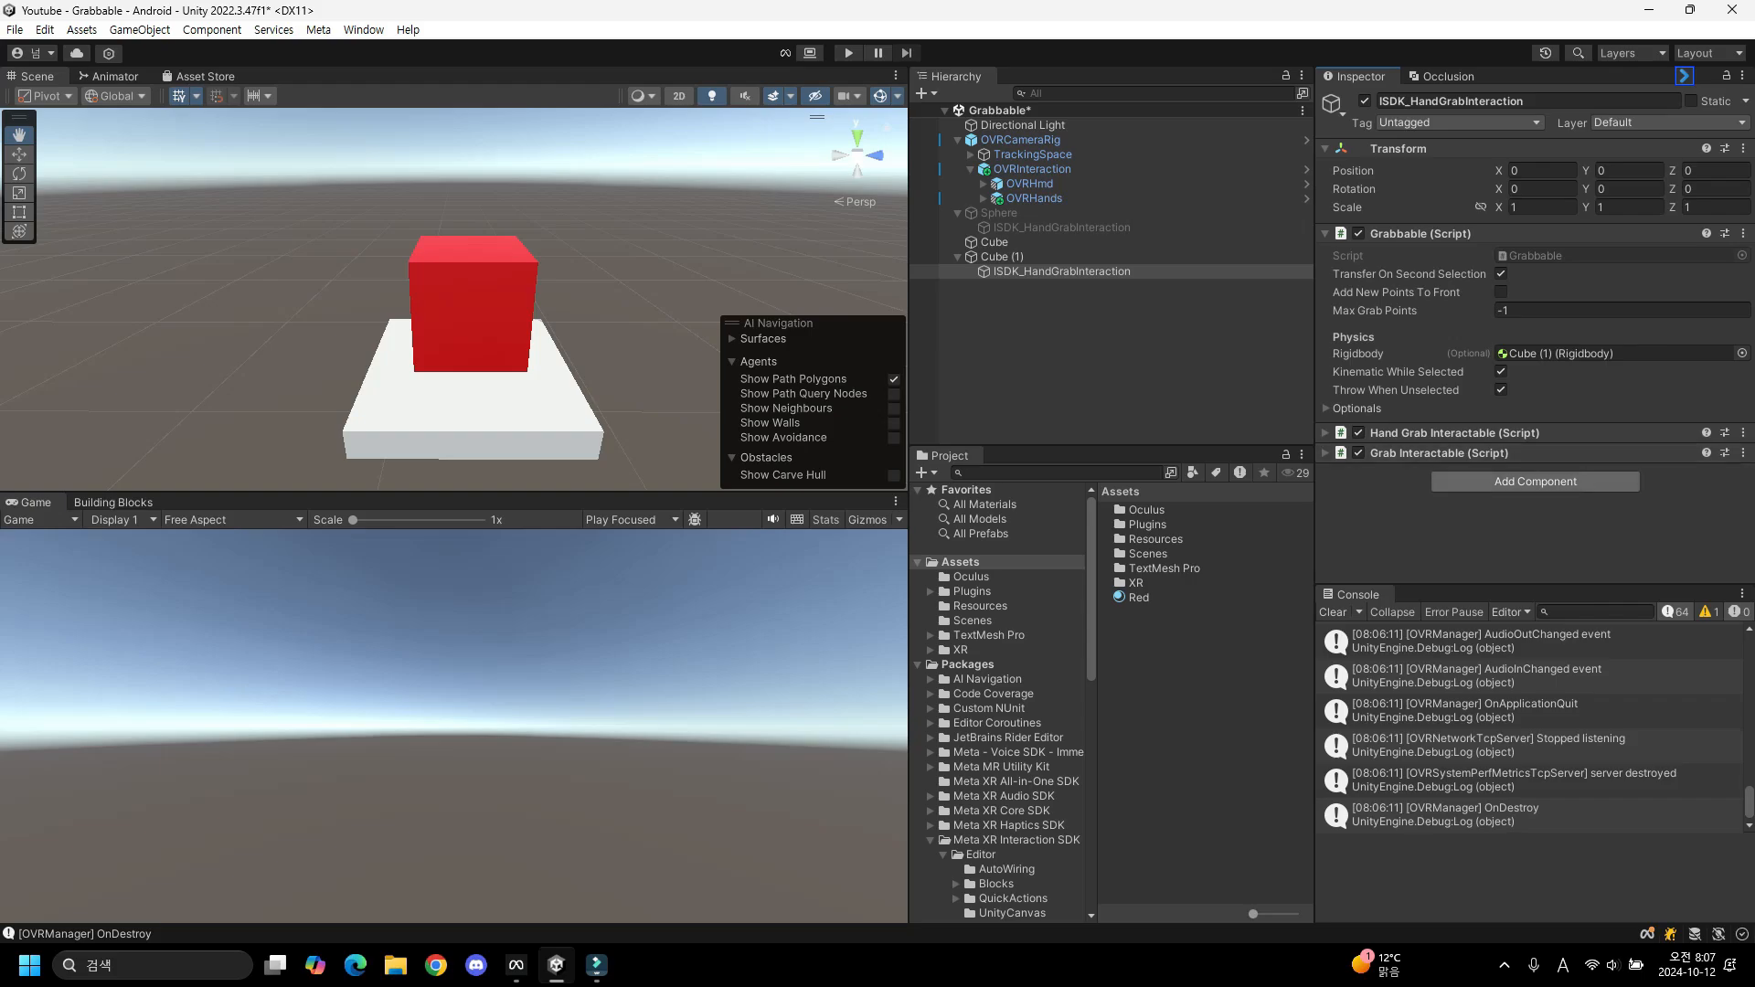
{"action": "left_click", "coordinate": [1536, 481]}
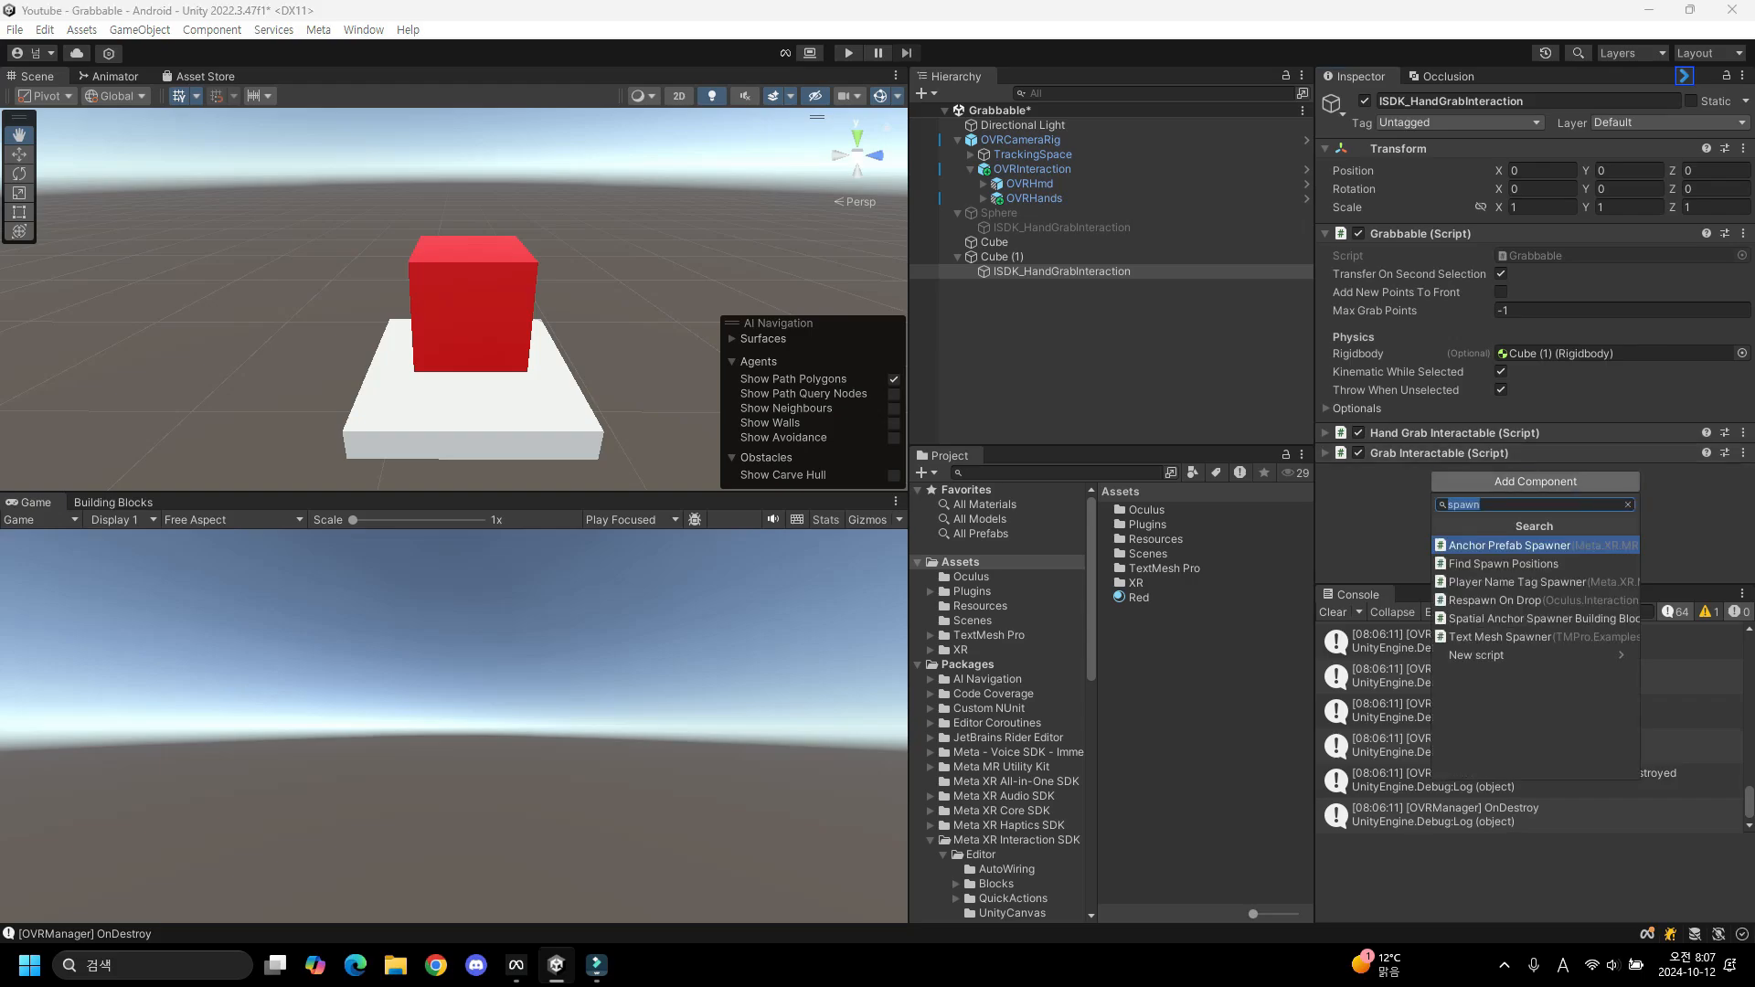
{"action": "type", "text": "one"}
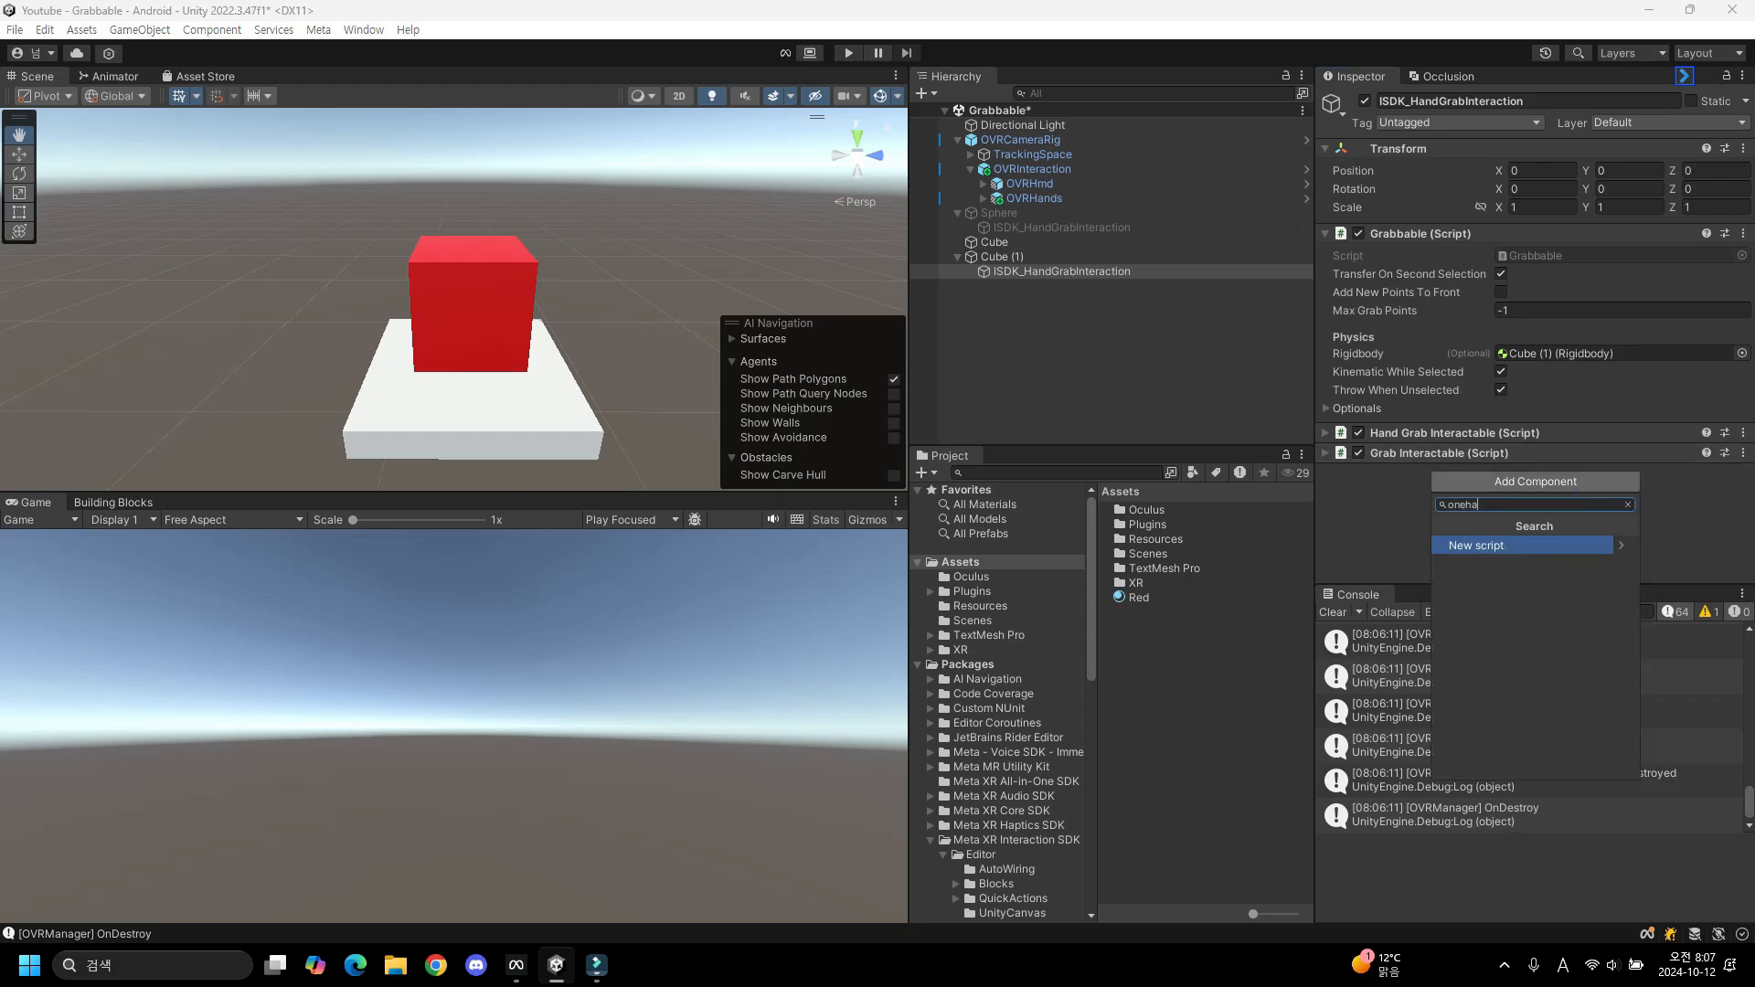
{"action": "type", "text": "gr"}
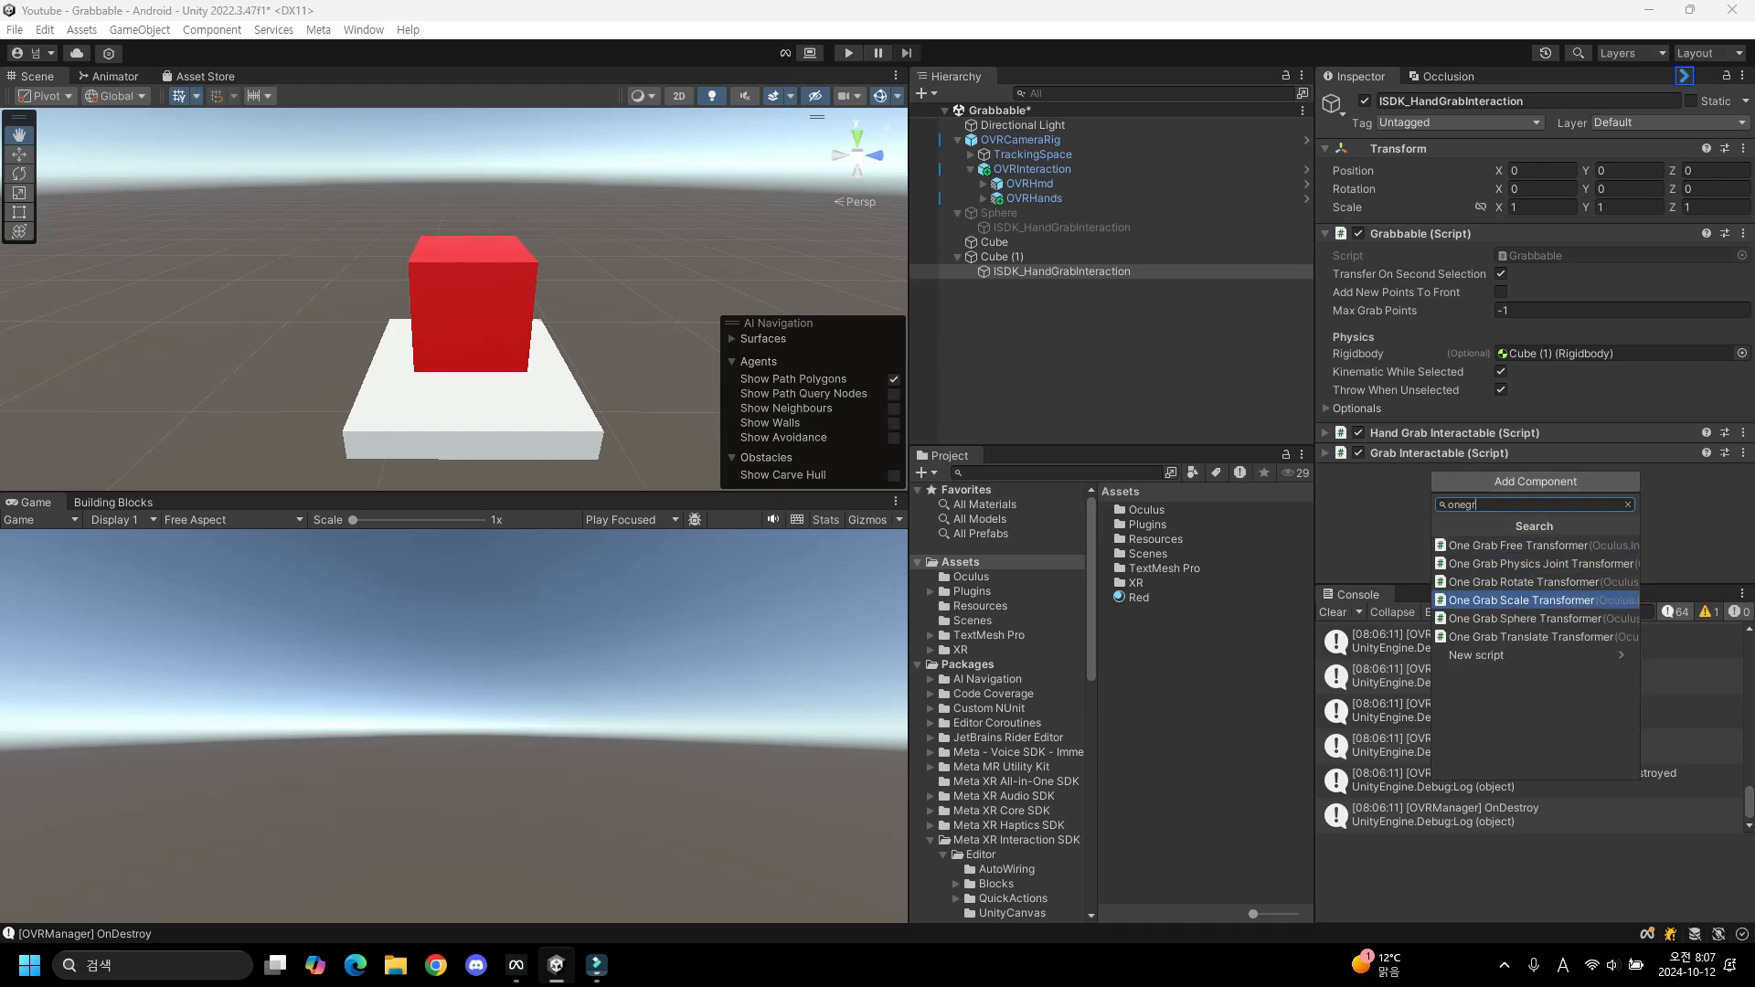
{"action": "left_click", "coordinate": [1524, 582]}
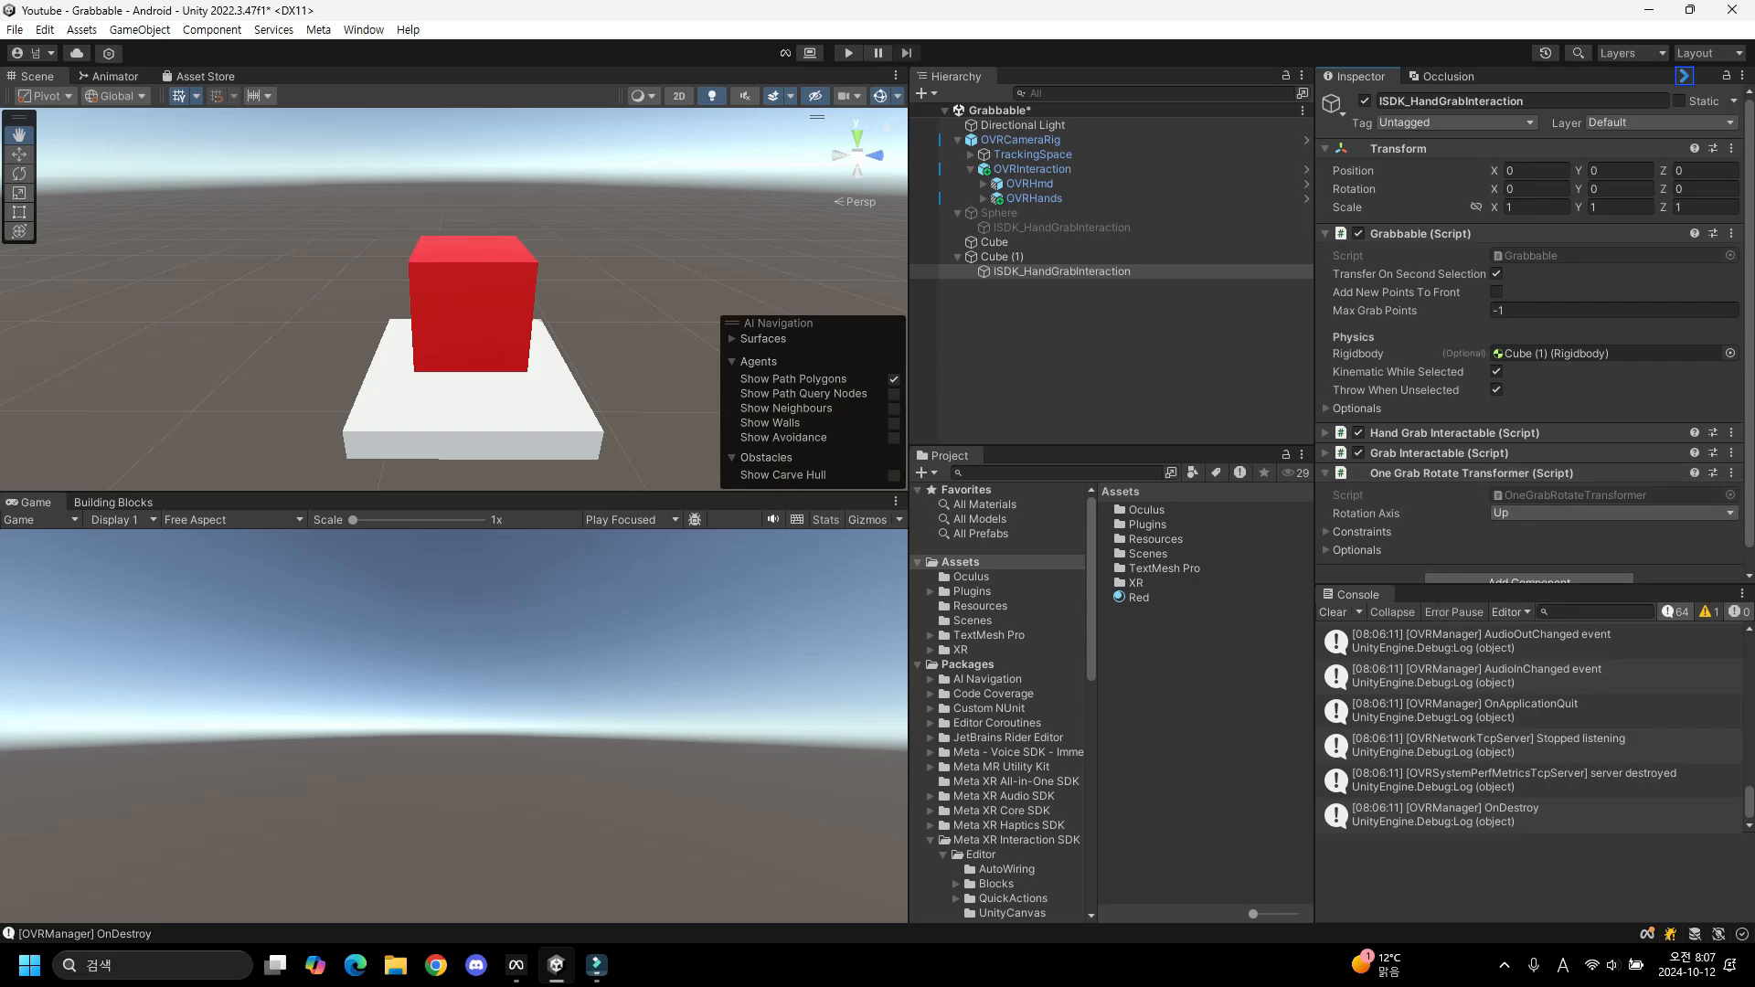
Set the One Grab Rotate Transformer's rotation axis to Right and expand its constraints to review the minimum and maximum angle options.
{"action": "left_click", "coordinate": [1553, 513]}
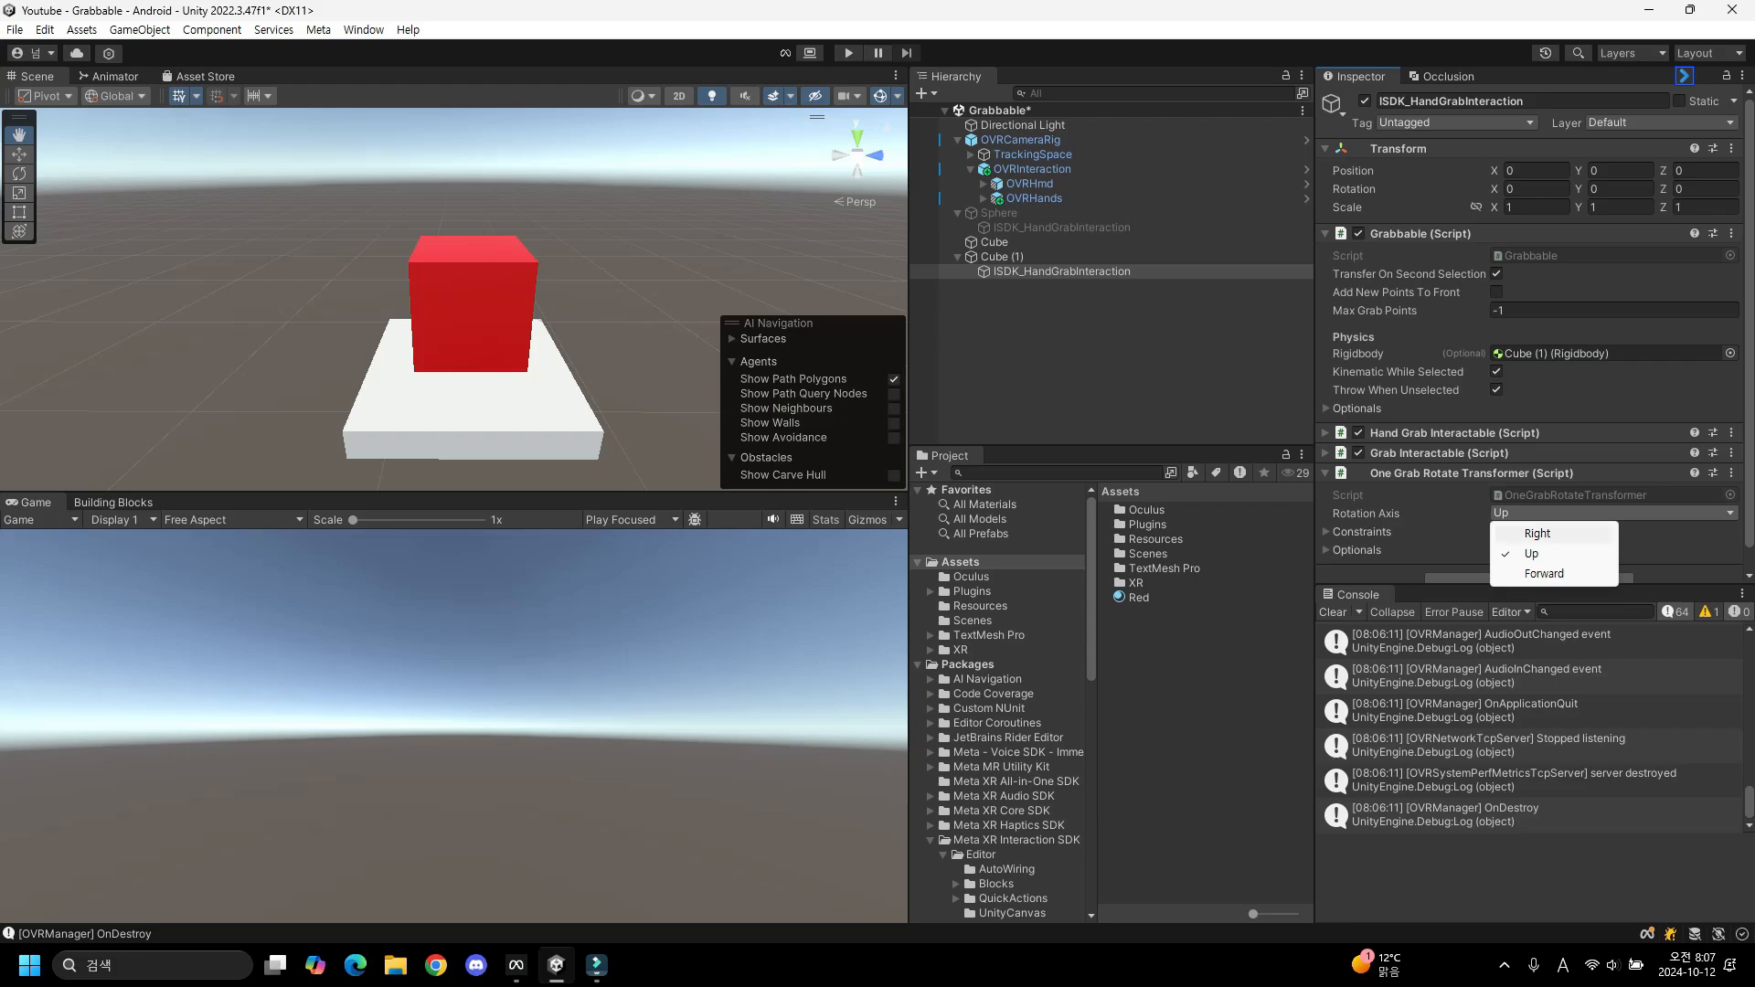
{"action": "left_click", "coordinate": [1537, 533]}
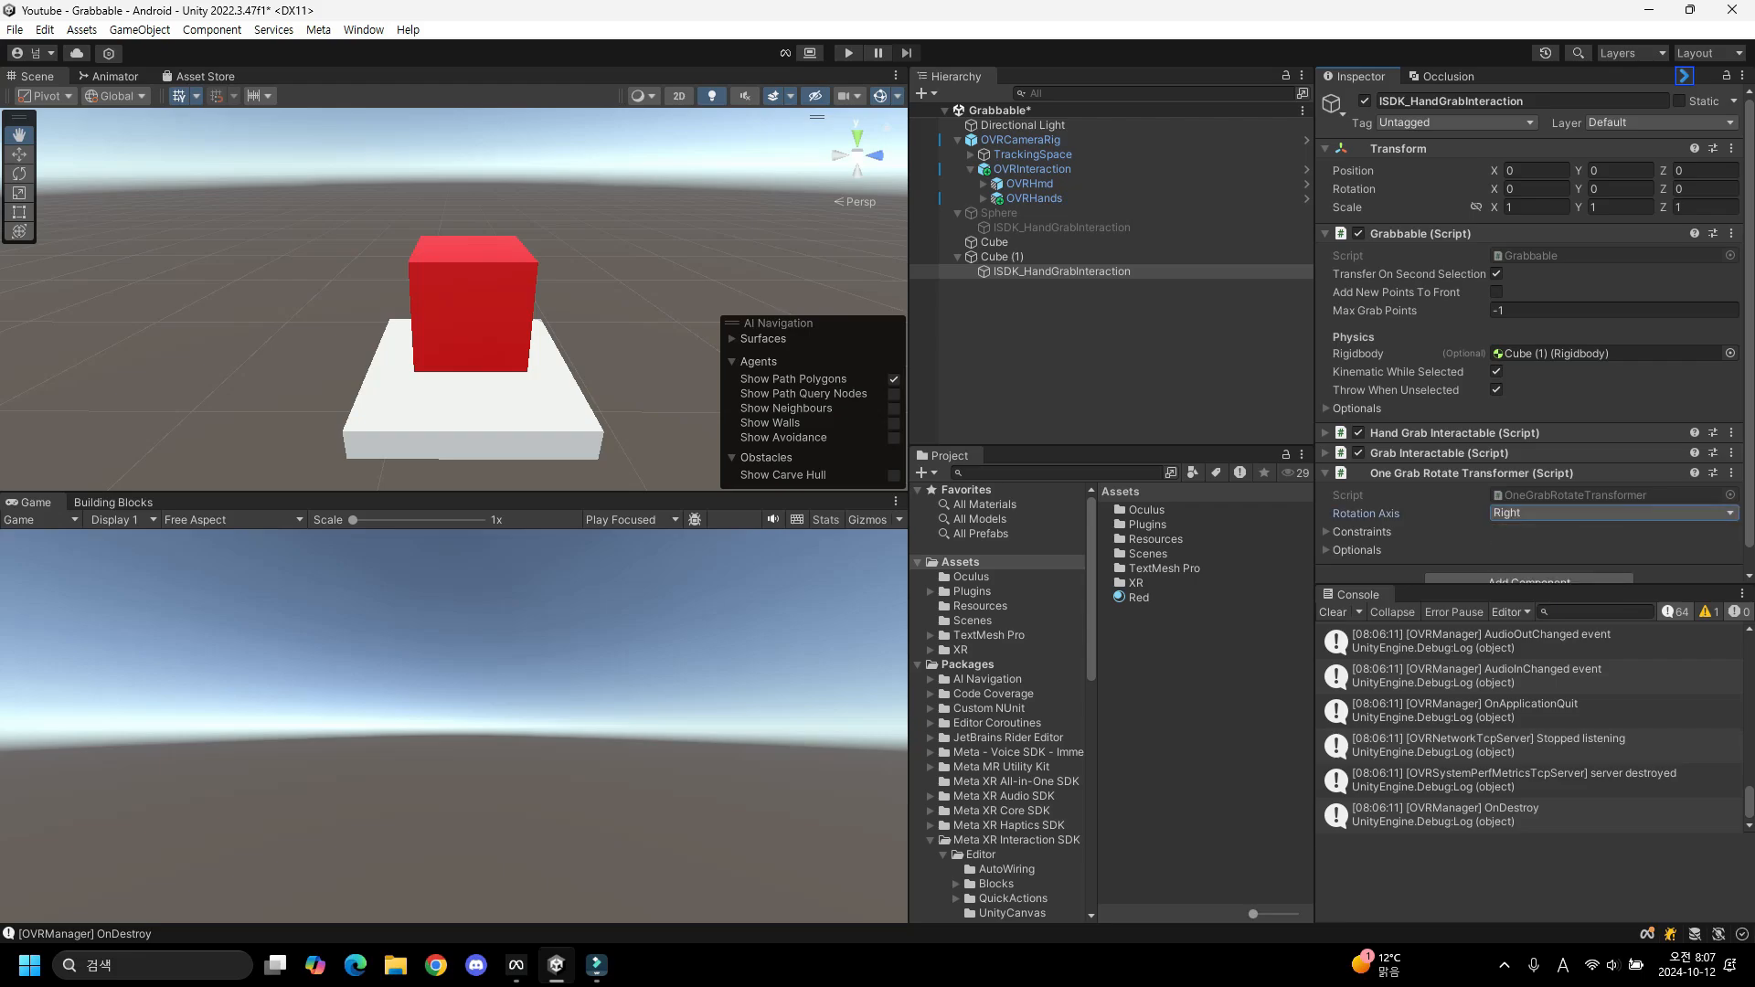
{"action": "left_click", "coordinate": [1353, 531]}
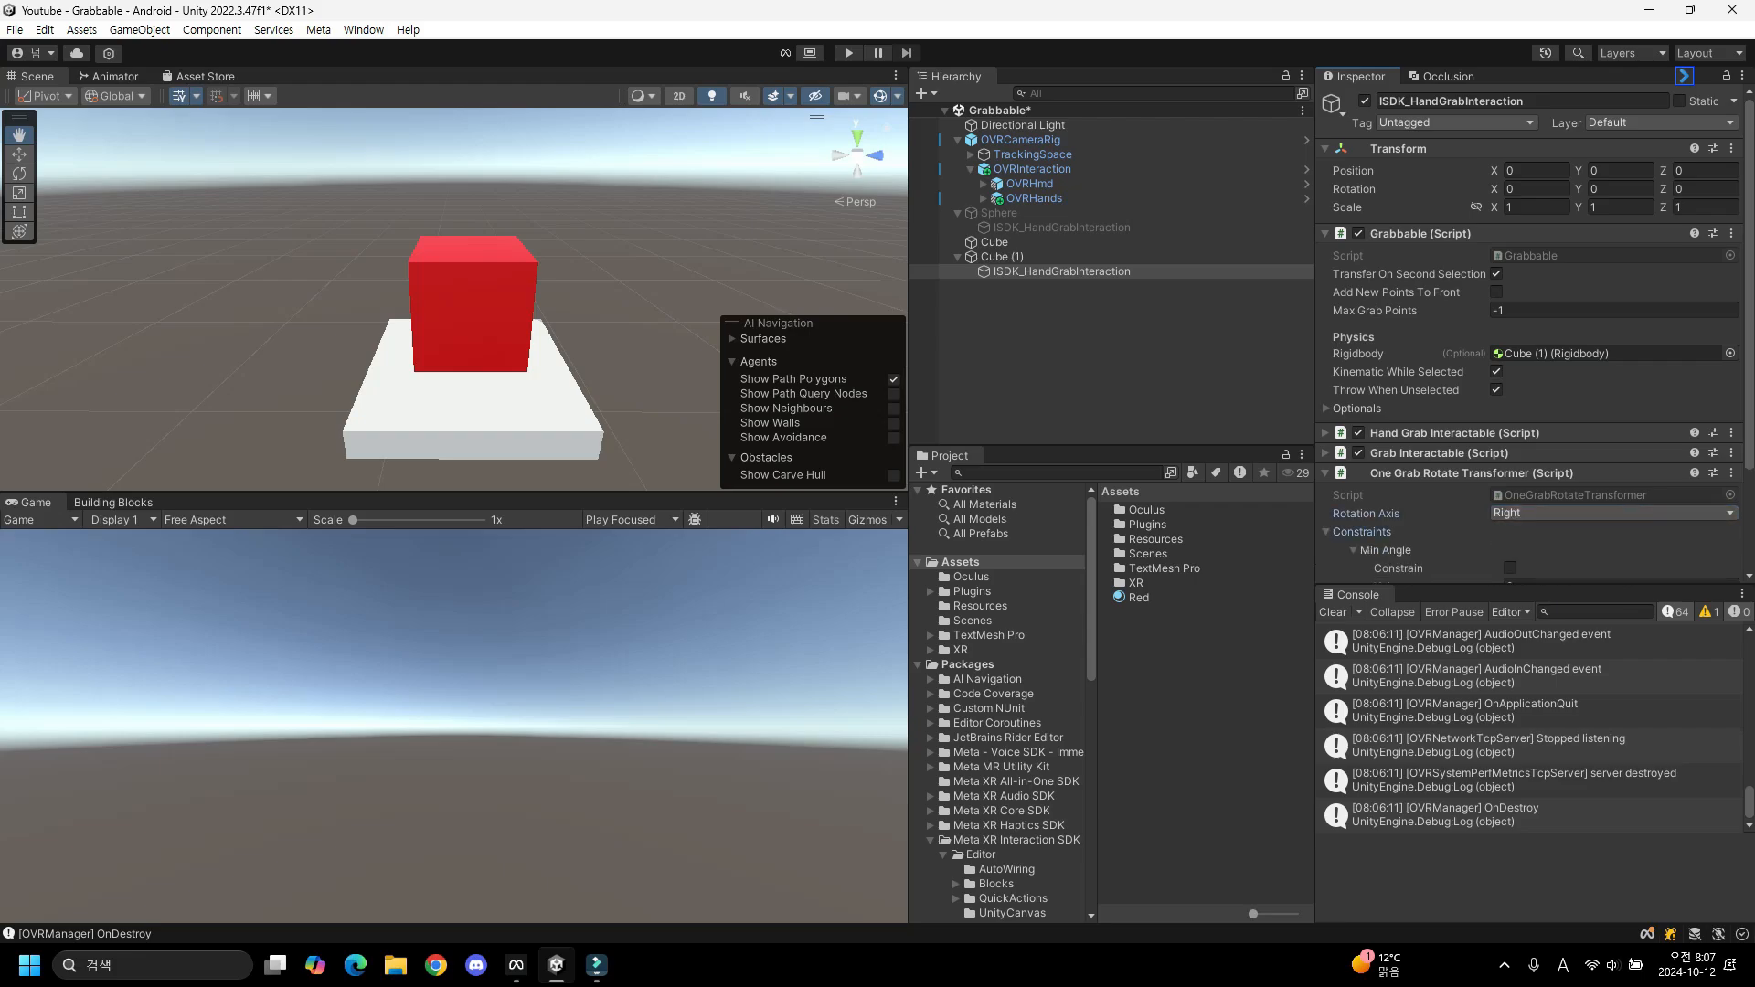
{"action": "scroll", "coordinate": [1528, 366], "scroll_direction": "down", "scroll_amount": 3}
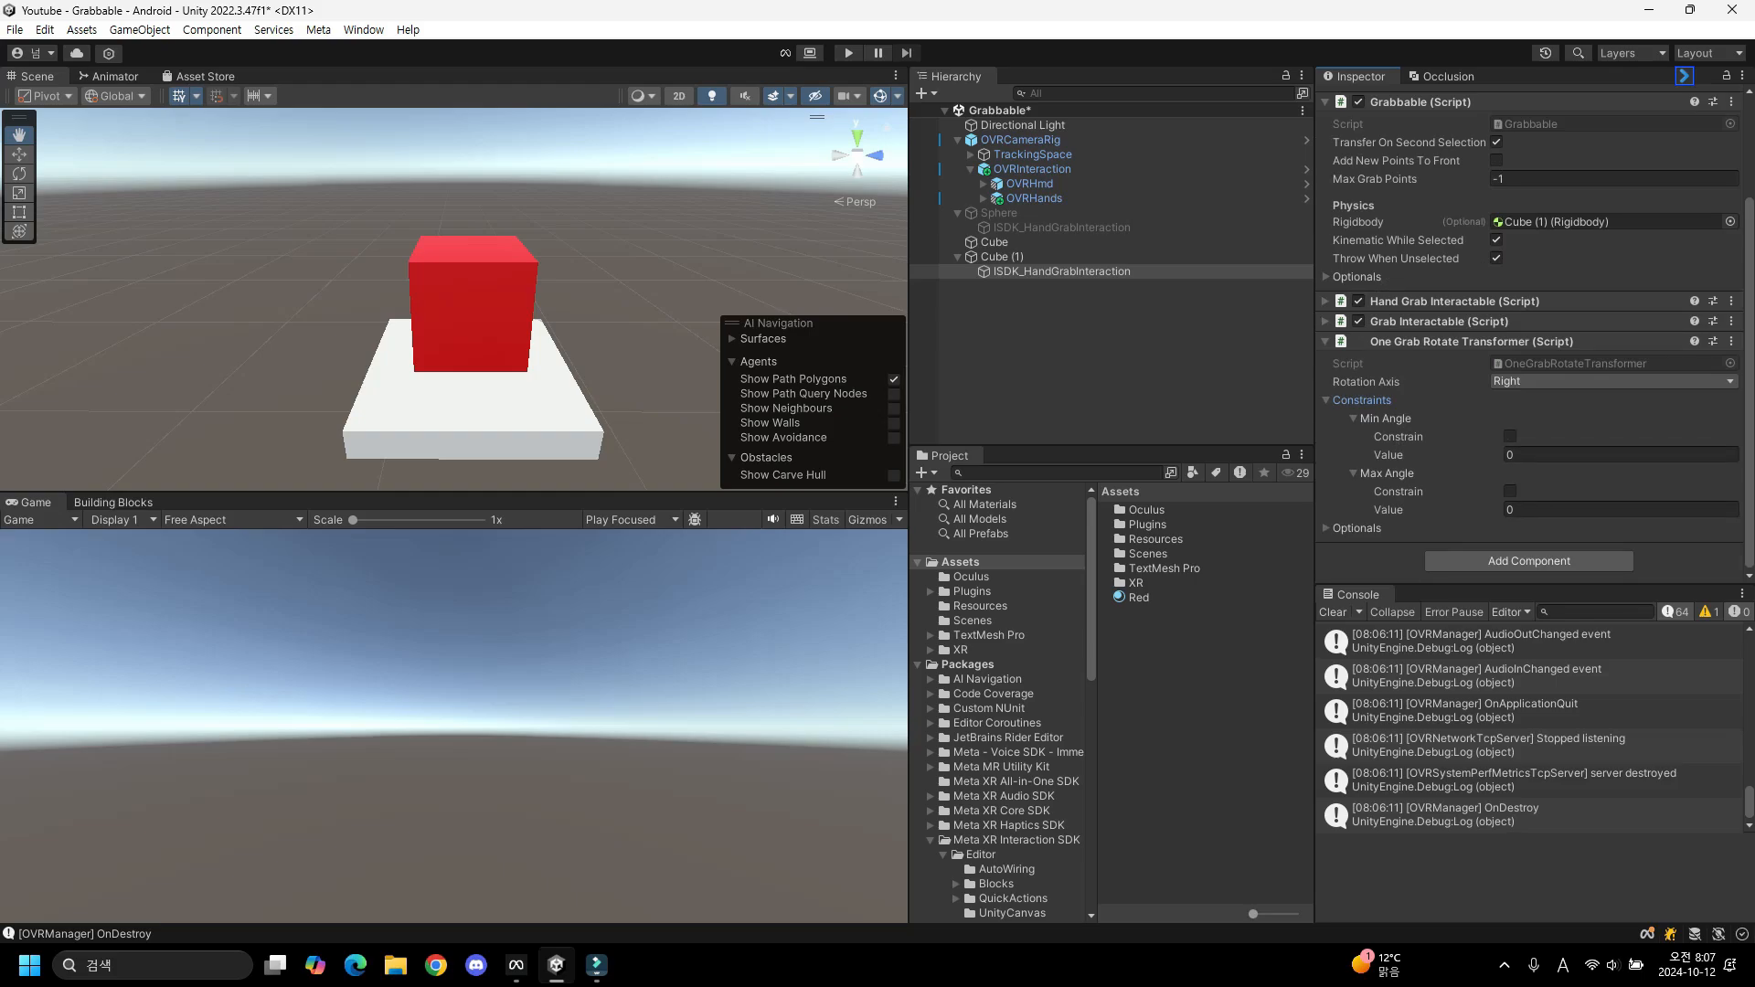
{"action": "scroll", "coordinate": [1528, 329], "scroll_direction": "up", "scroll_amount": 2}
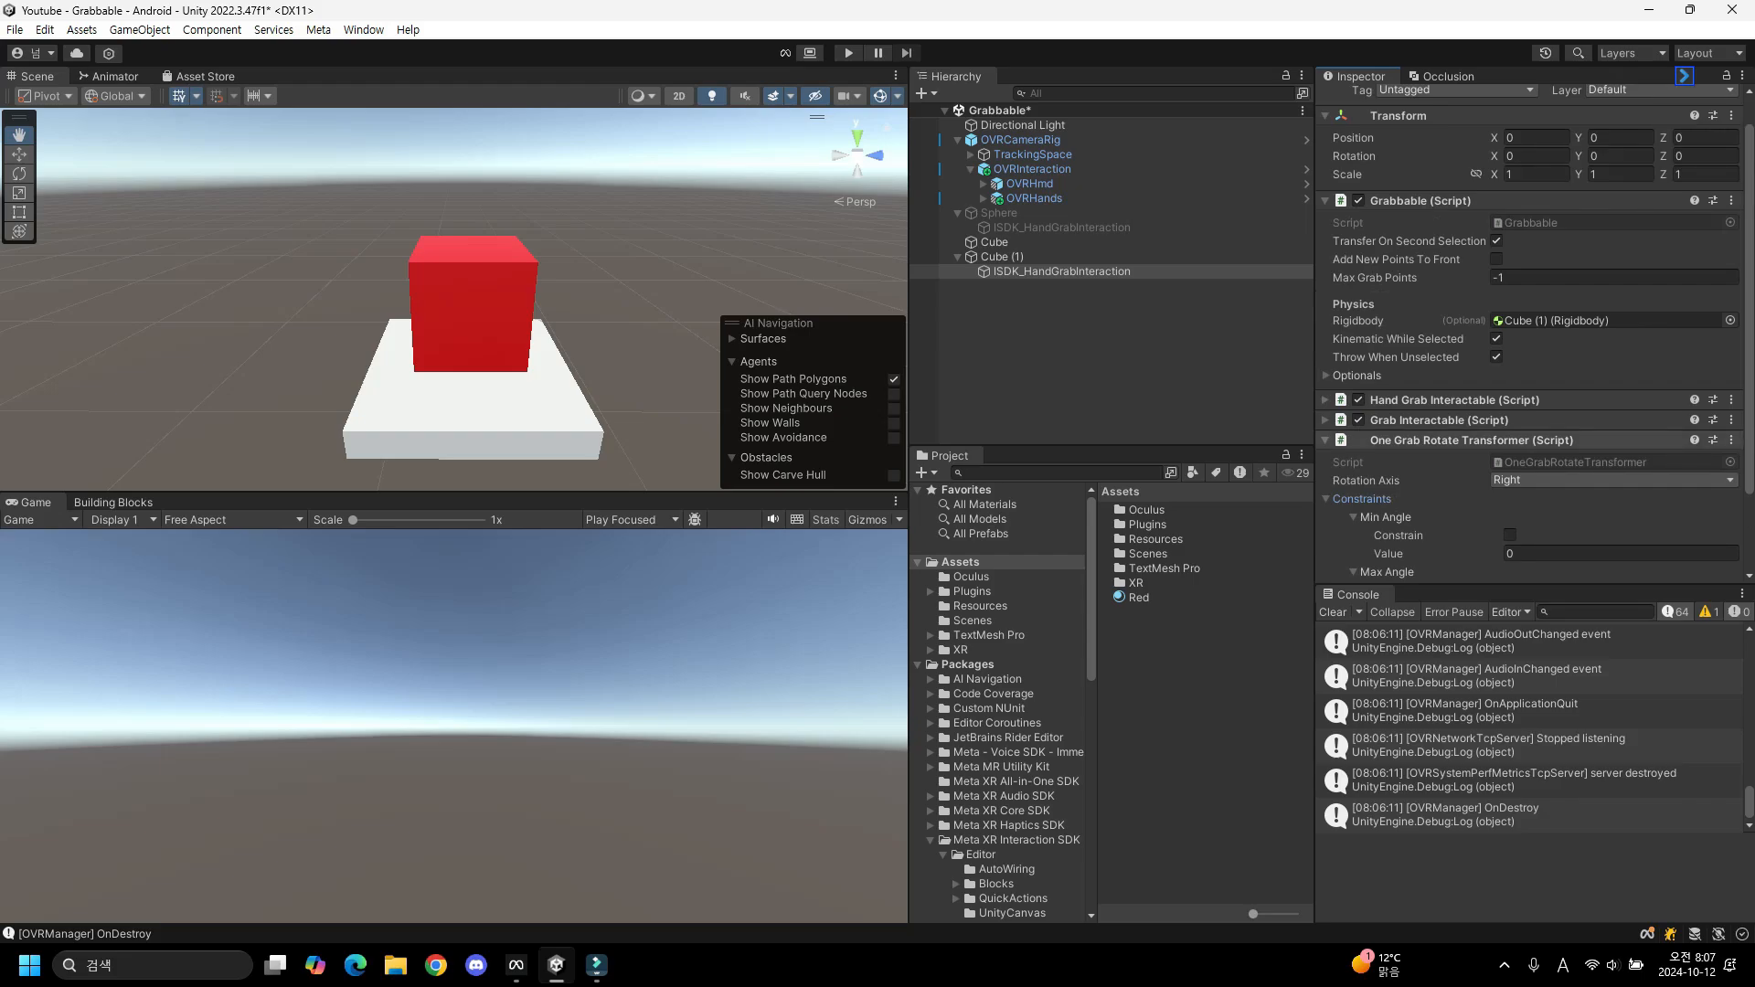
{"action": "scroll", "coordinate": [1529, 329], "scroll_direction": "up", "scroll_amount": 1}
{"action": "scroll", "coordinate": [1554, 402], "scroll_direction": "down", "scroll_amount": 1}
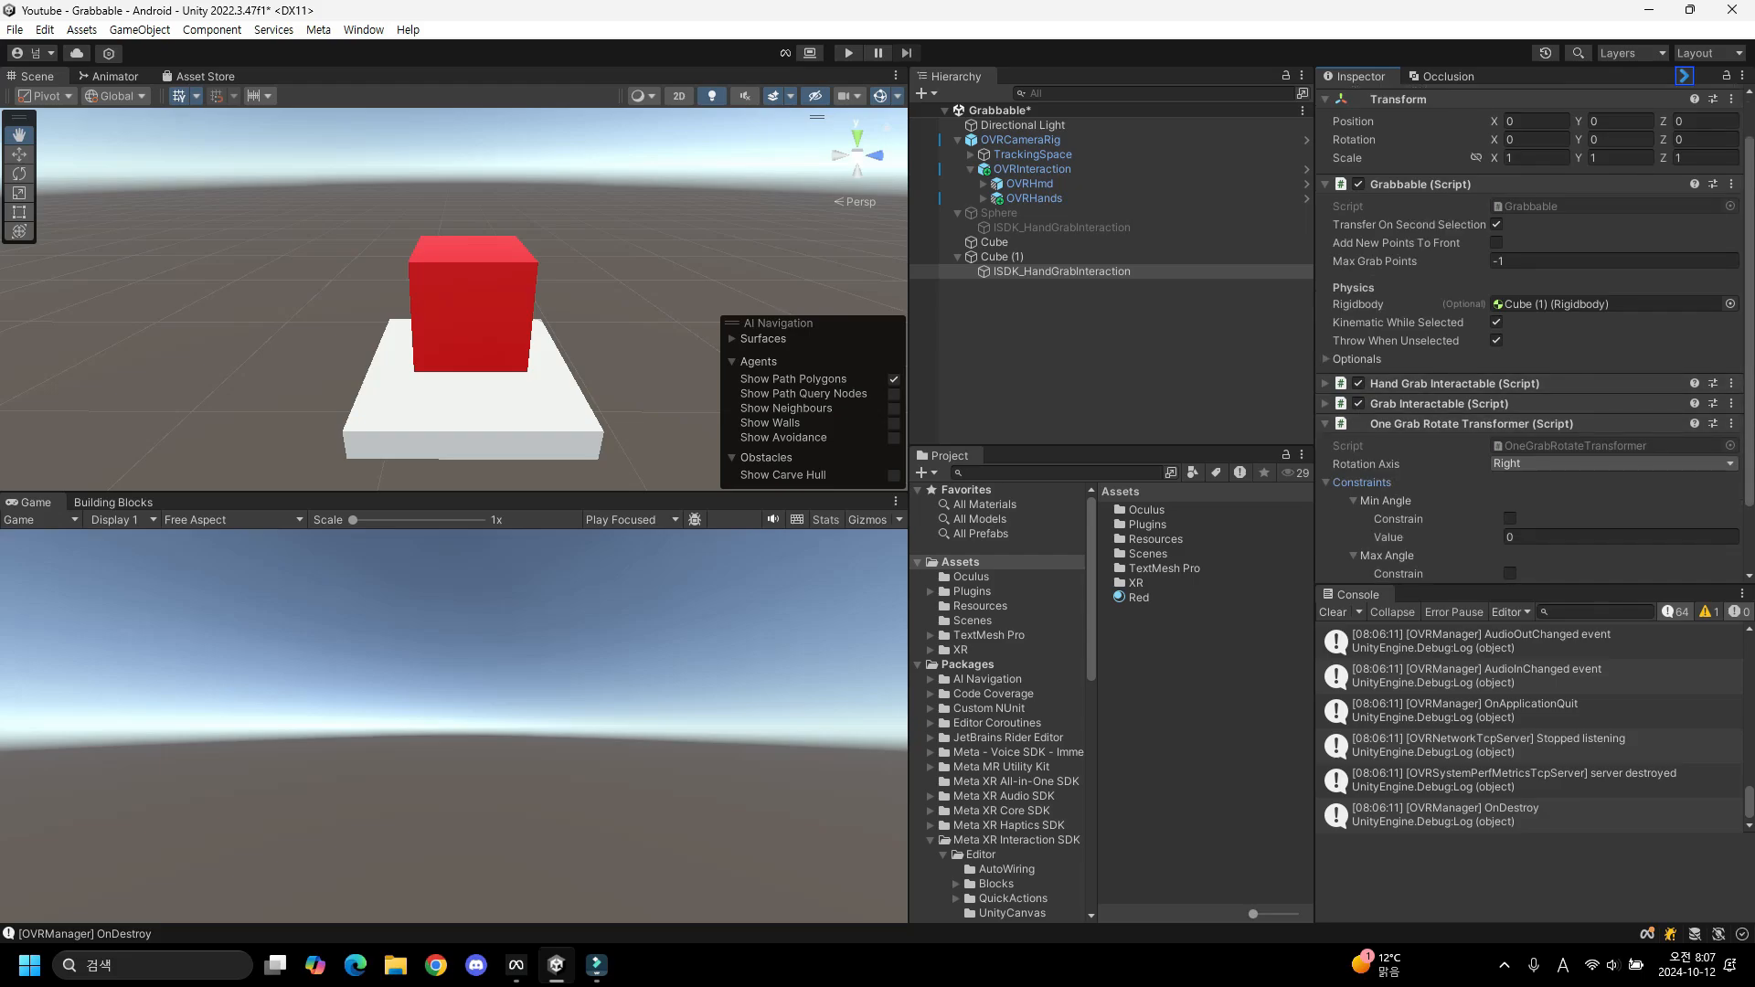
Underline the Grabbable component's Optionals heading in red with the screen annotation tool.
{"action": "left_click", "coordinate": [1684, 77]}
{"action": "left_click", "coordinate": [1712, 132]}
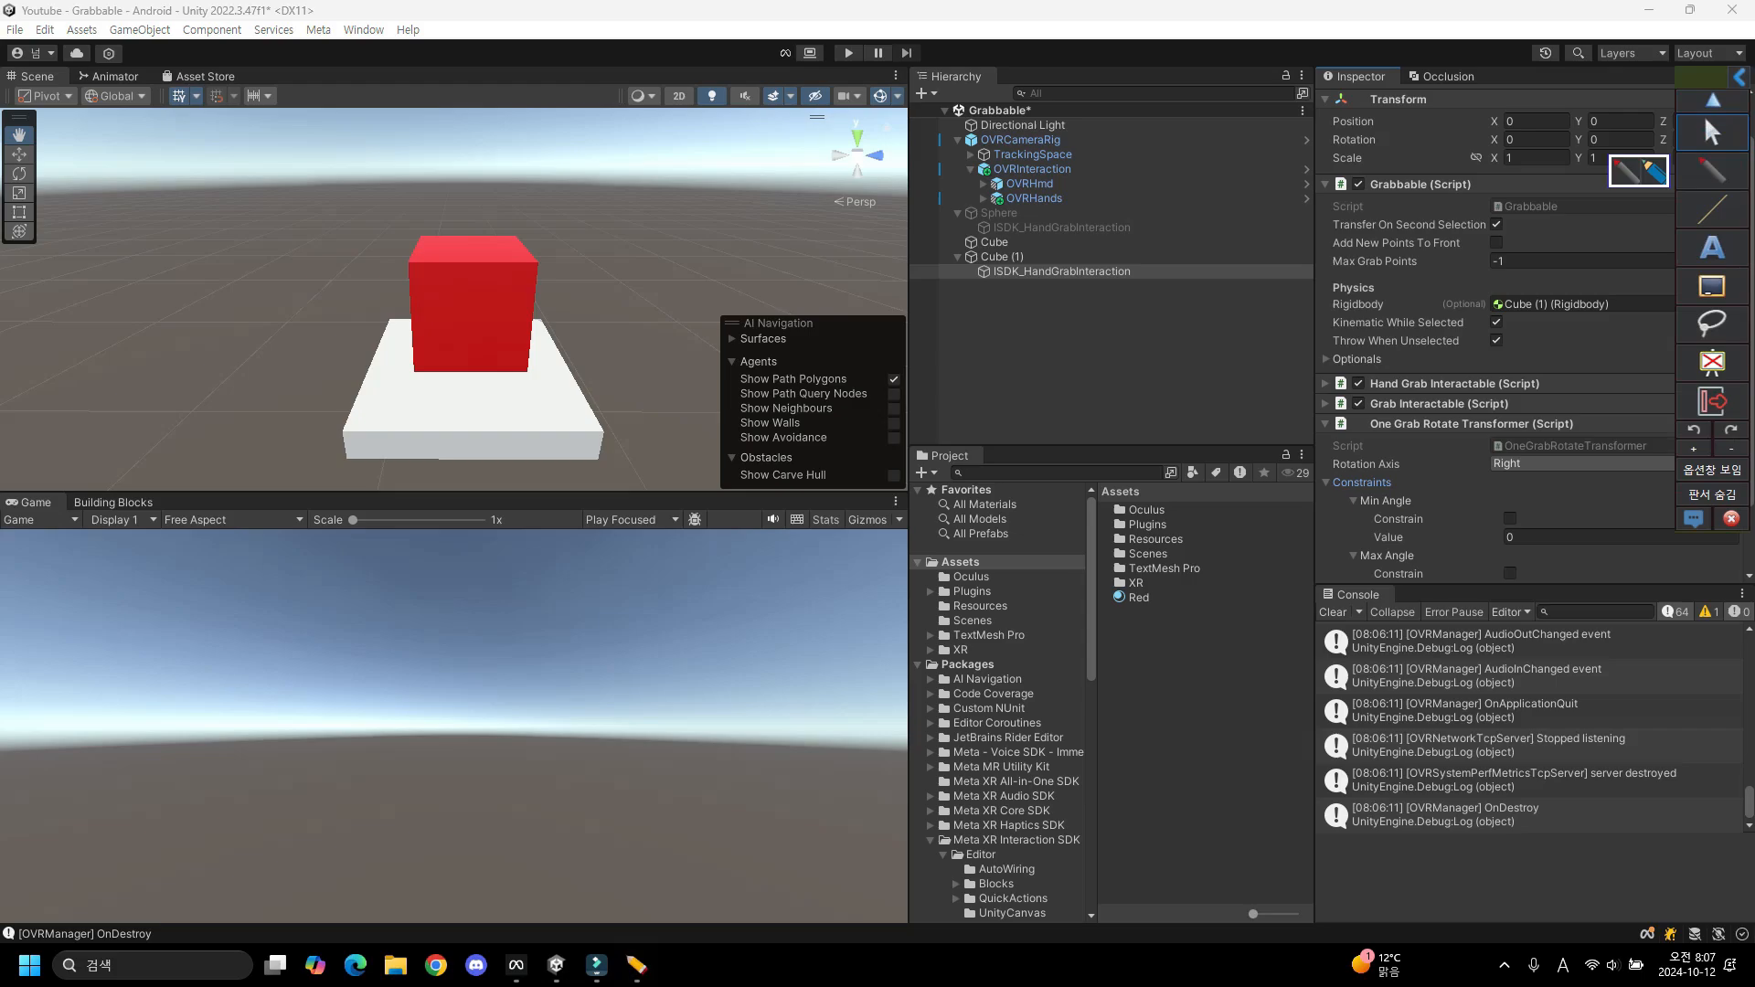
{"action": "left_click_drag", "start_coordinate": [1323, 365], "coordinate": [1397, 370]}
{"action": "left_click", "coordinate": [1712, 132]}
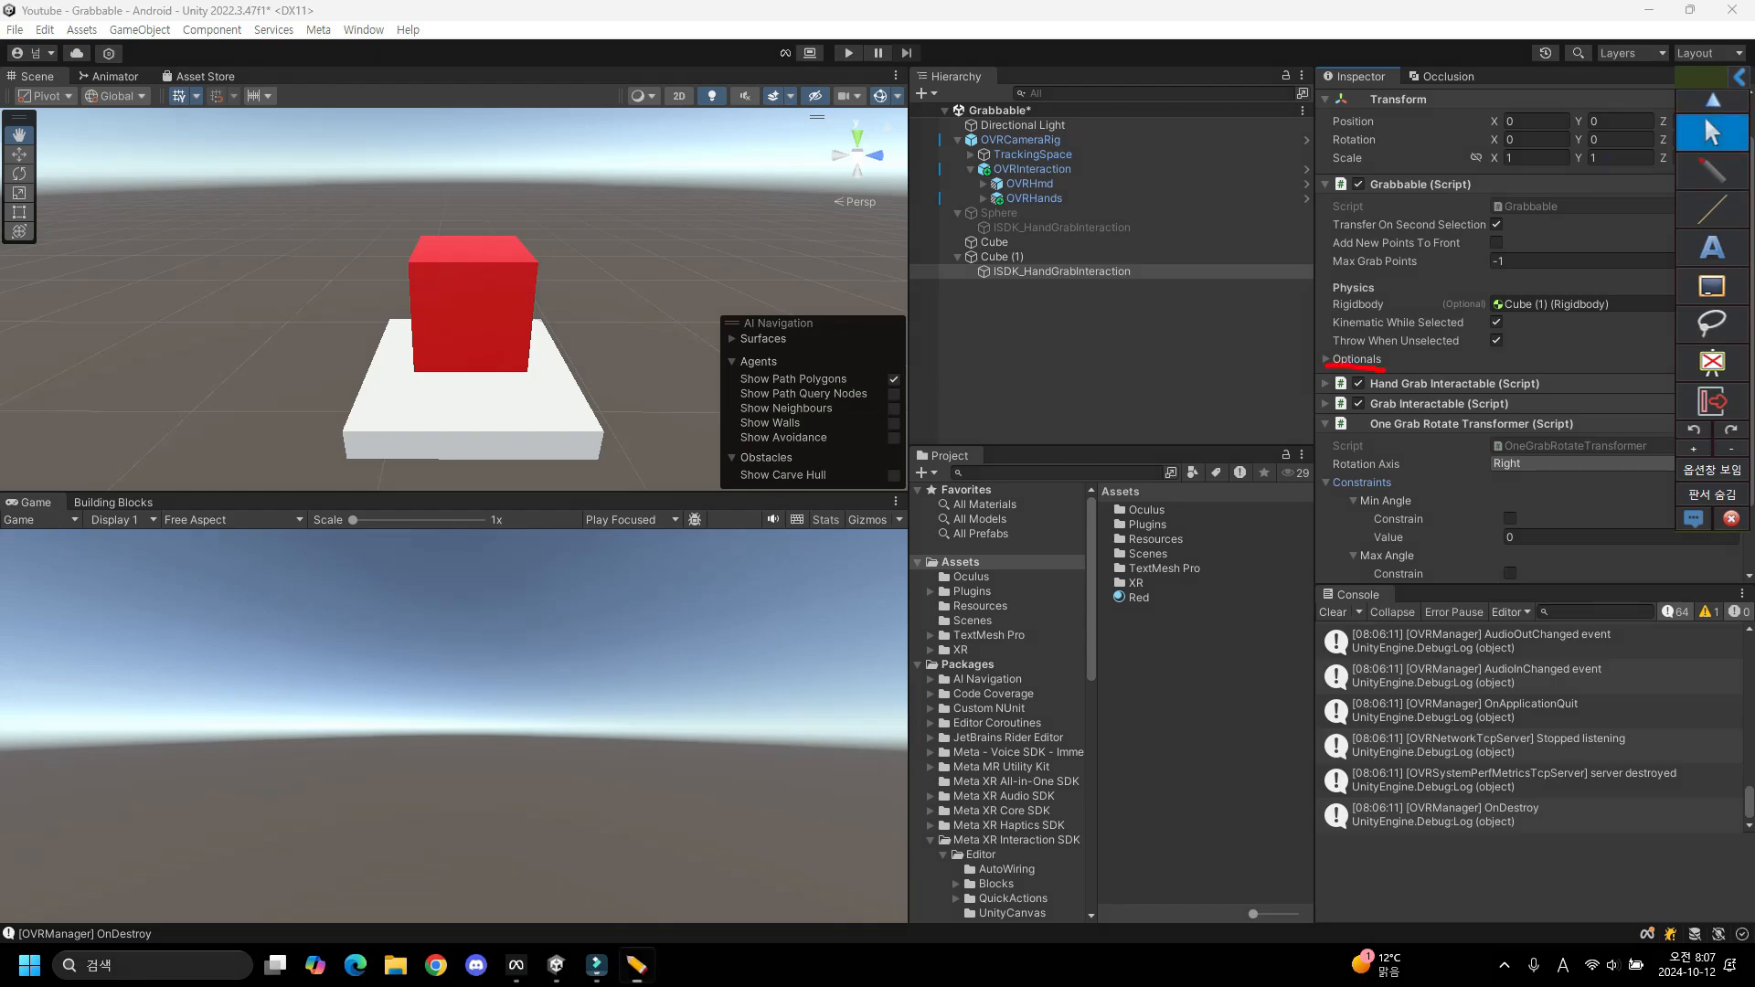
Expand the Grabbable's Optionals, mark in red that One Grab Rotate Transformer belongs in One Grab Transformer, and clear all annotations.
{"action": "left_click", "coordinate": [1357, 359]}
{"action": "scroll", "coordinate": [1462, 365], "scroll_direction": "down", "scroll_amount": 1}
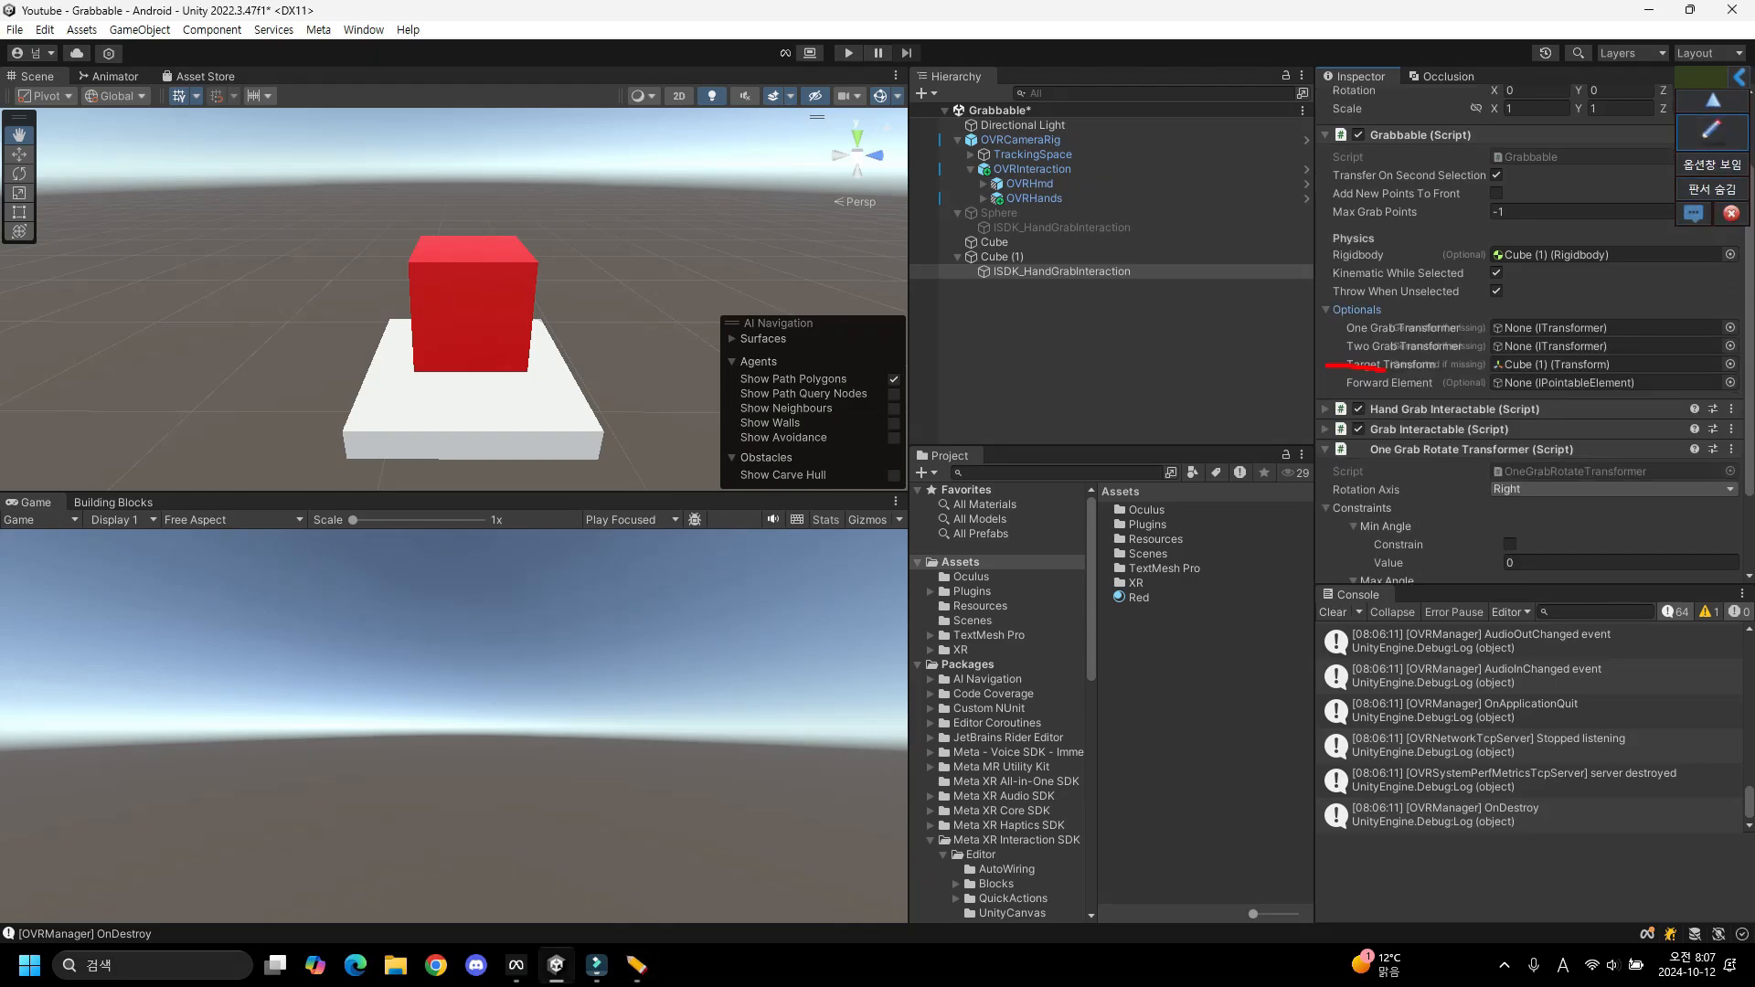
{"action": "scroll", "coordinate": [1608, 265], "scroll_direction": "up", "scroll_amount": 1}
{"action": "left_click", "coordinate": [1712, 132]}
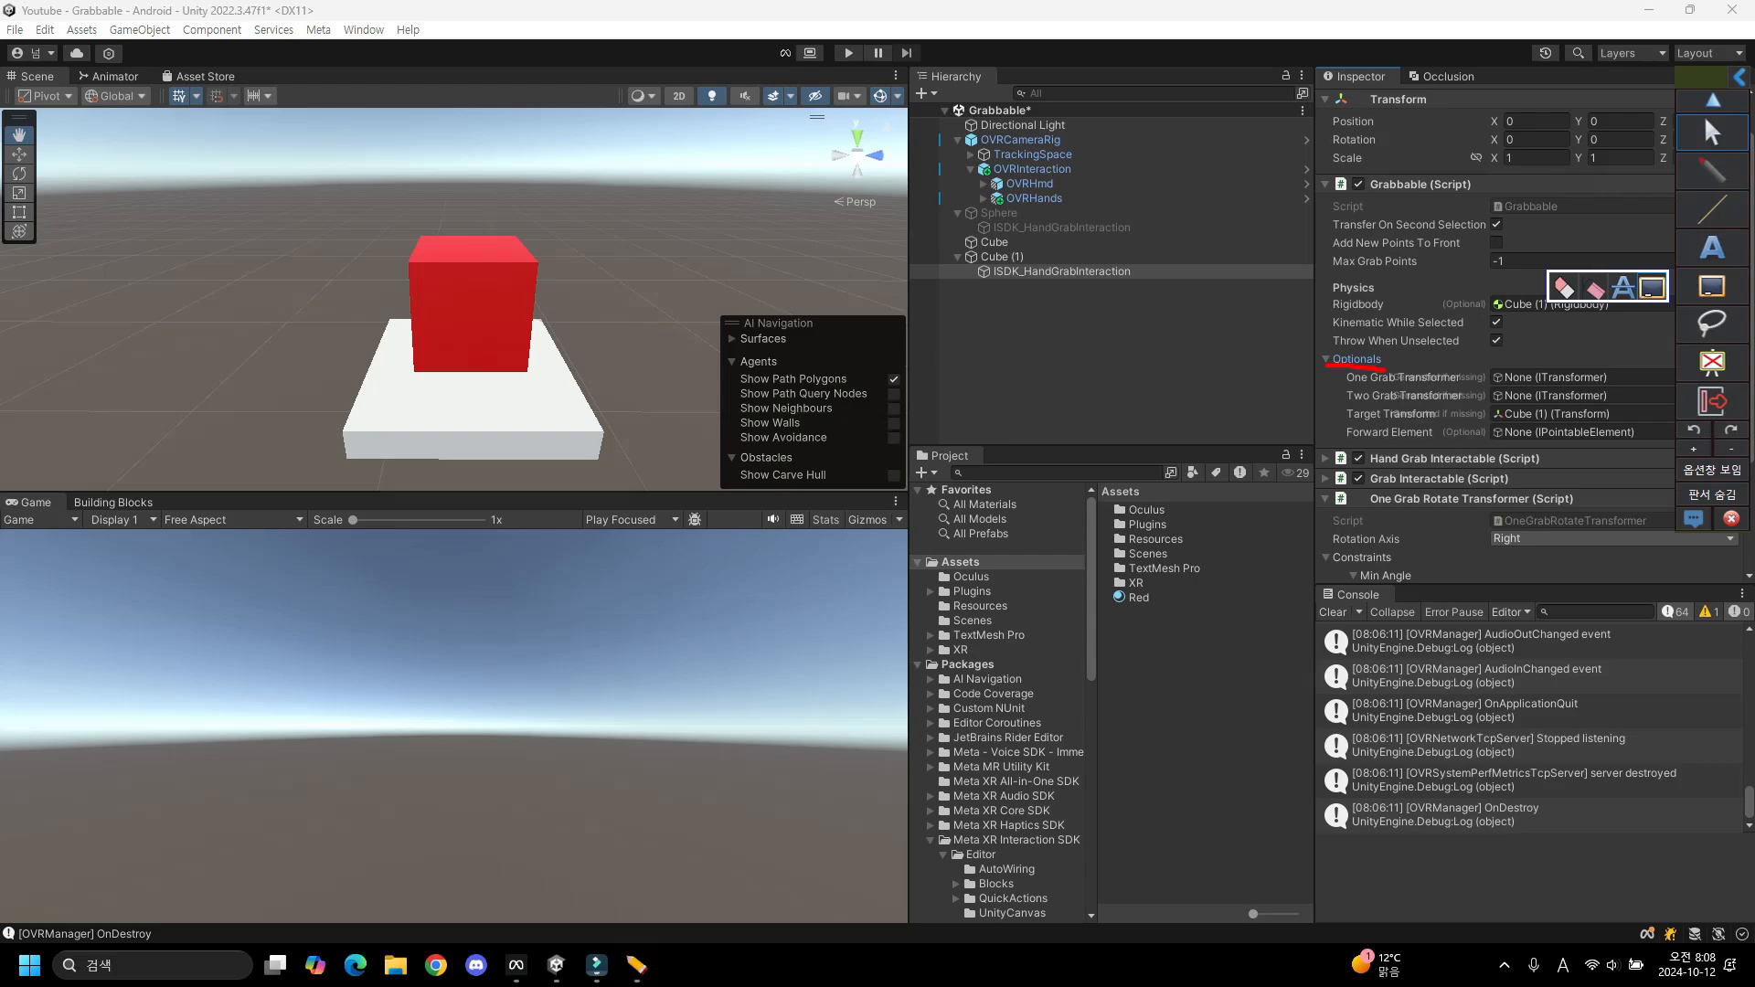
{"action": "left_click_drag", "start_coordinate": [1349, 383], "coordinate": [1455, 390]}
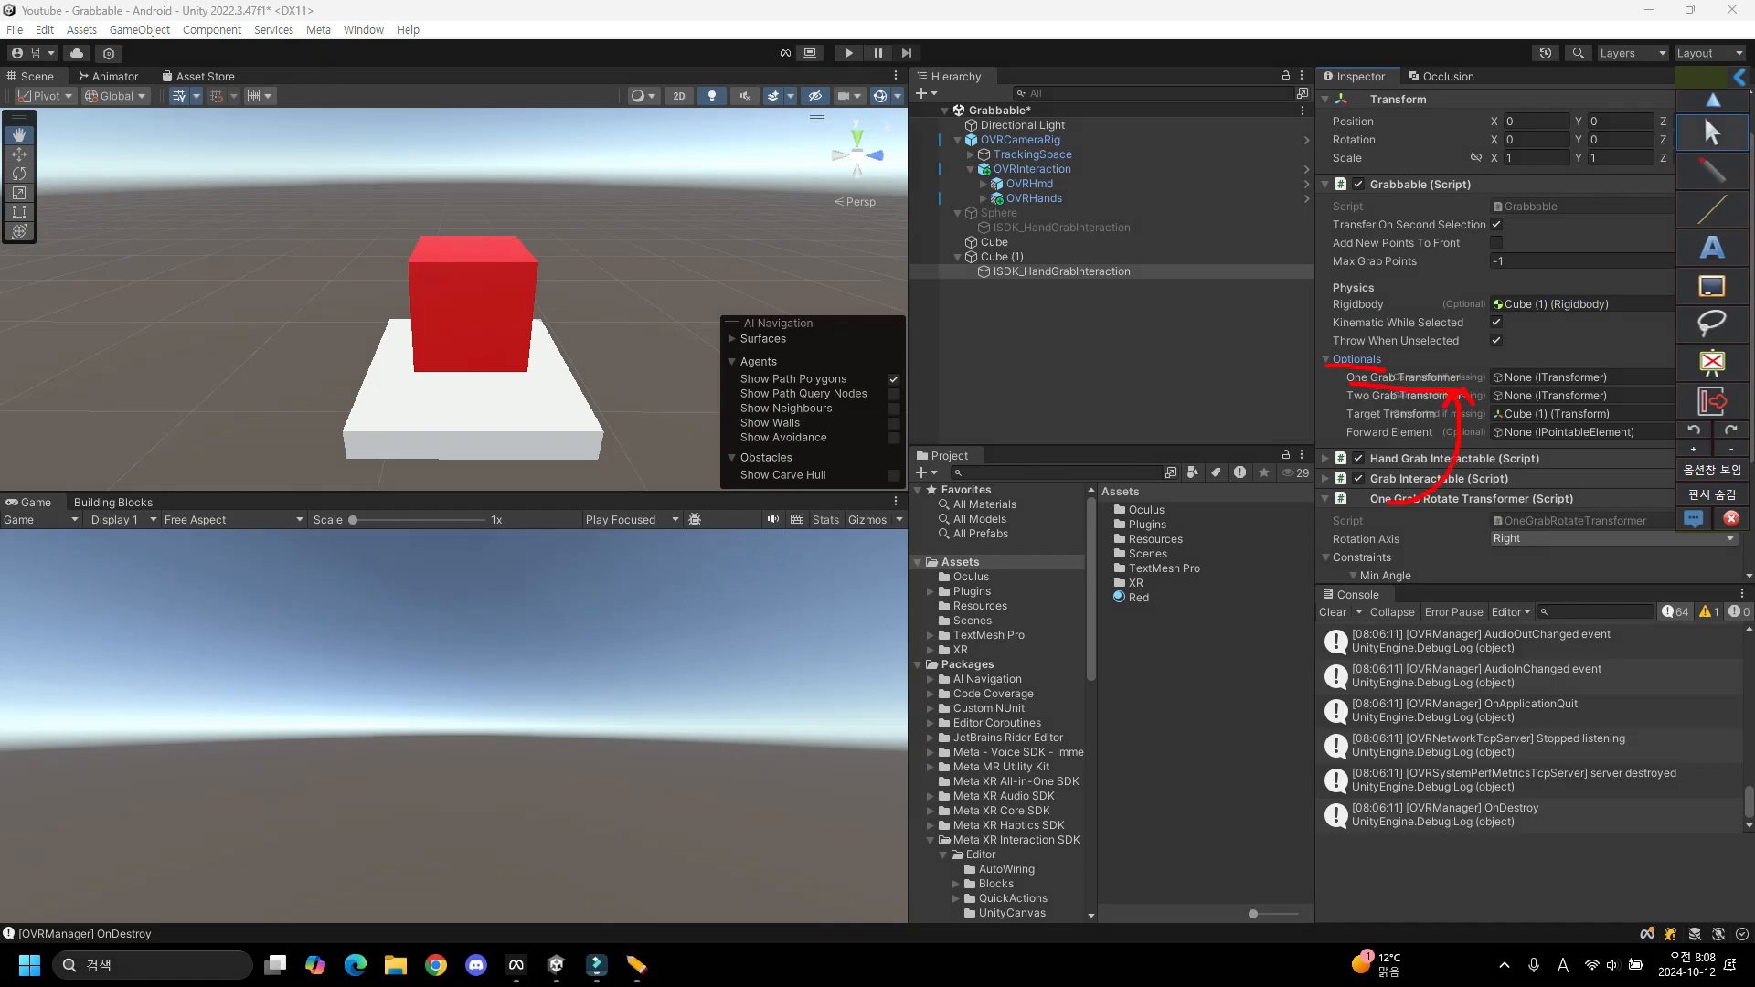
{"action": "left_click", "coordinate": [1712, 363]}
{"action": "left_click", "coordinate": [1712, 133]}
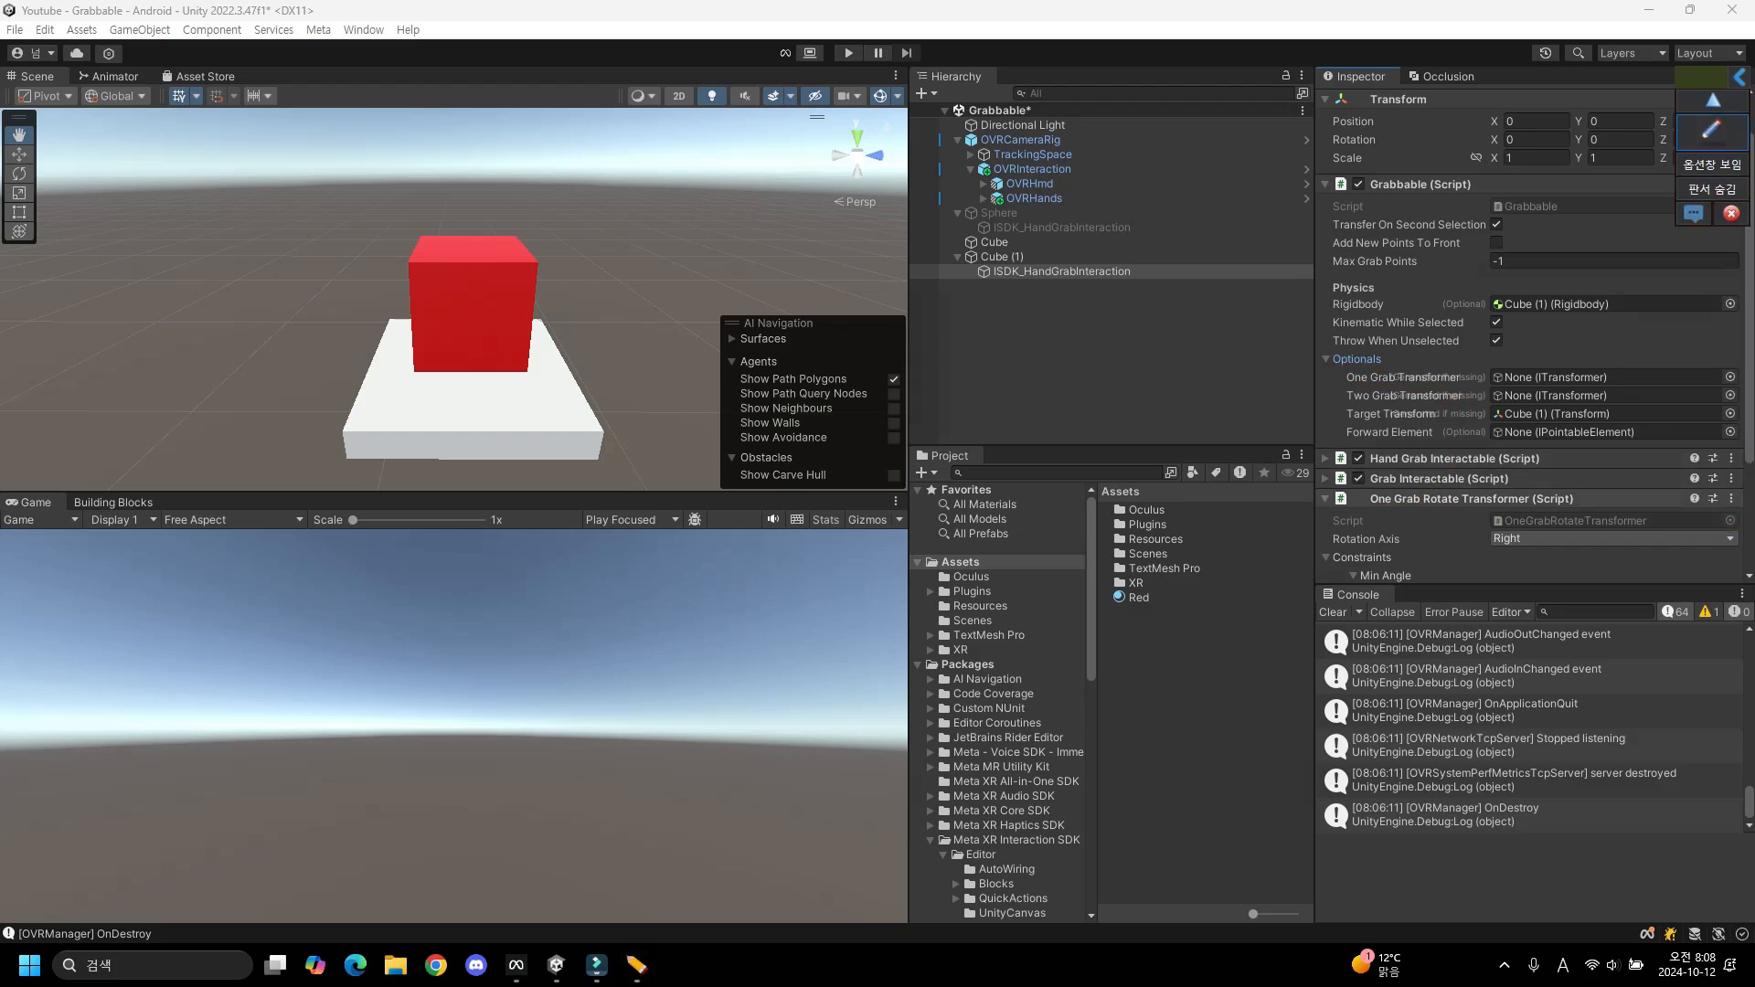
Assign the One Grab Rotate Transformer to the Grabbable's One Grab Transformer and test the cube's rotation in play mode.
{"action": "left_click_drag", "start_coordinate": [1472, 498], "coordinate": [1608, 377]}
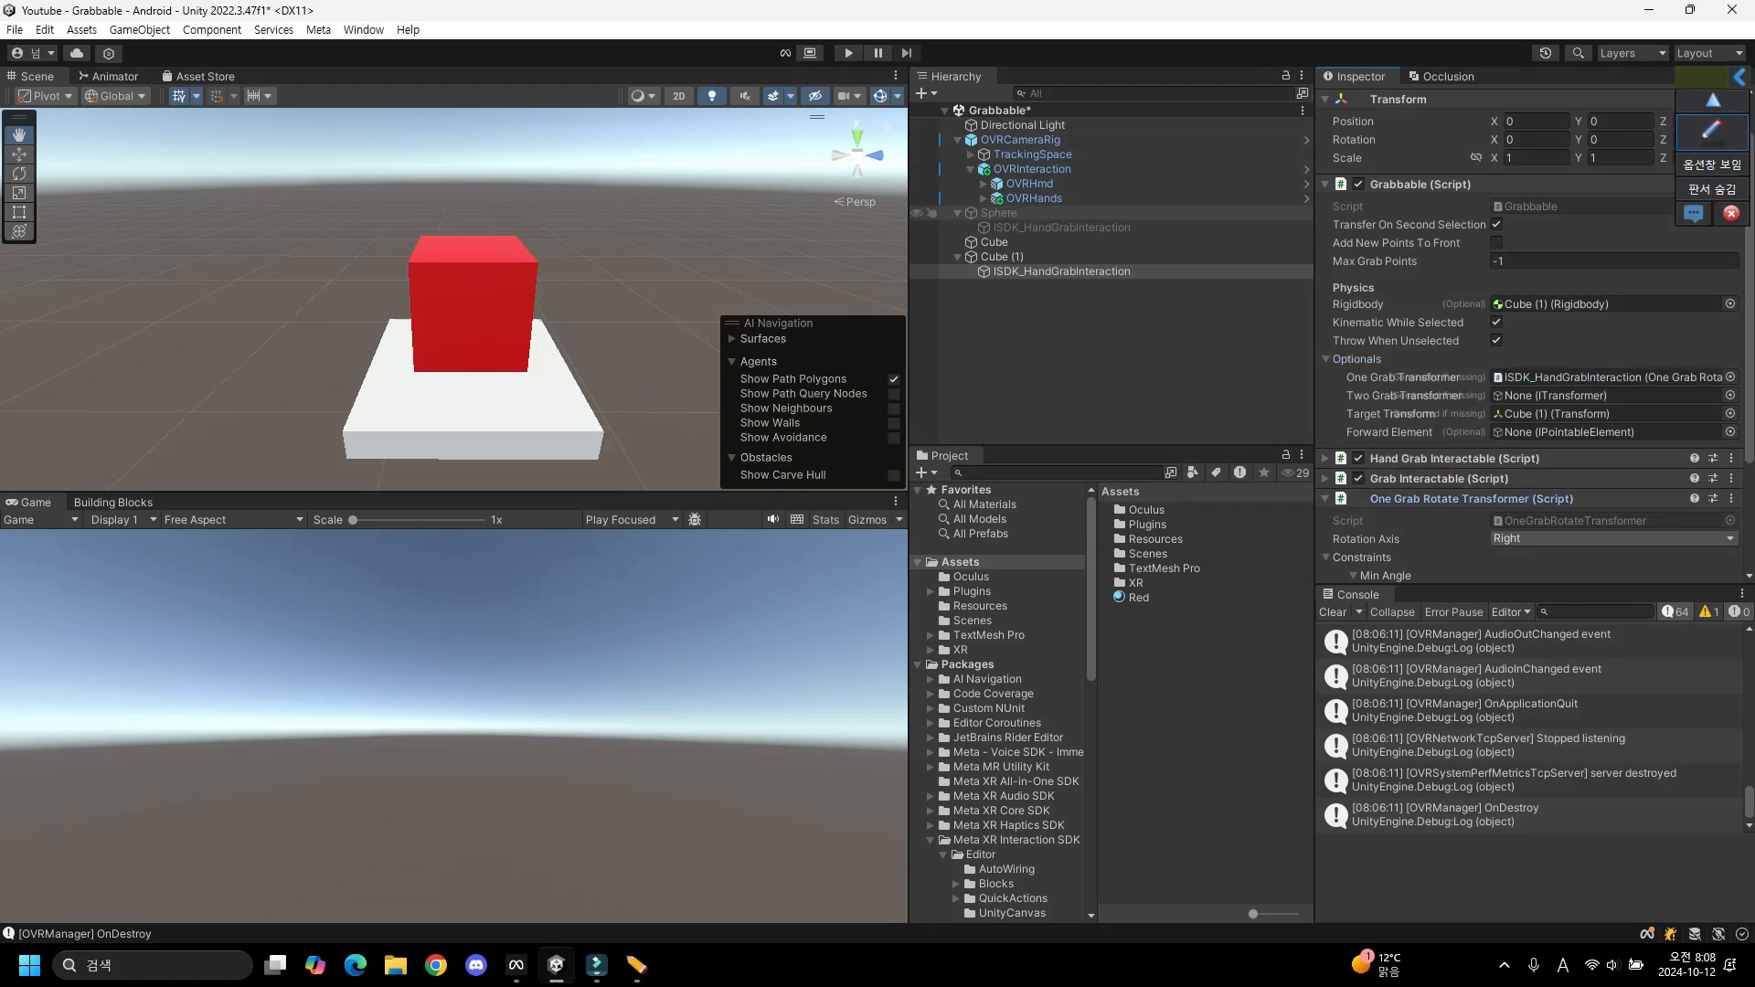
{"action": "left_click", "coordinate": [1133, 340]}
{"action": "key", "text": "ctrl+p"}
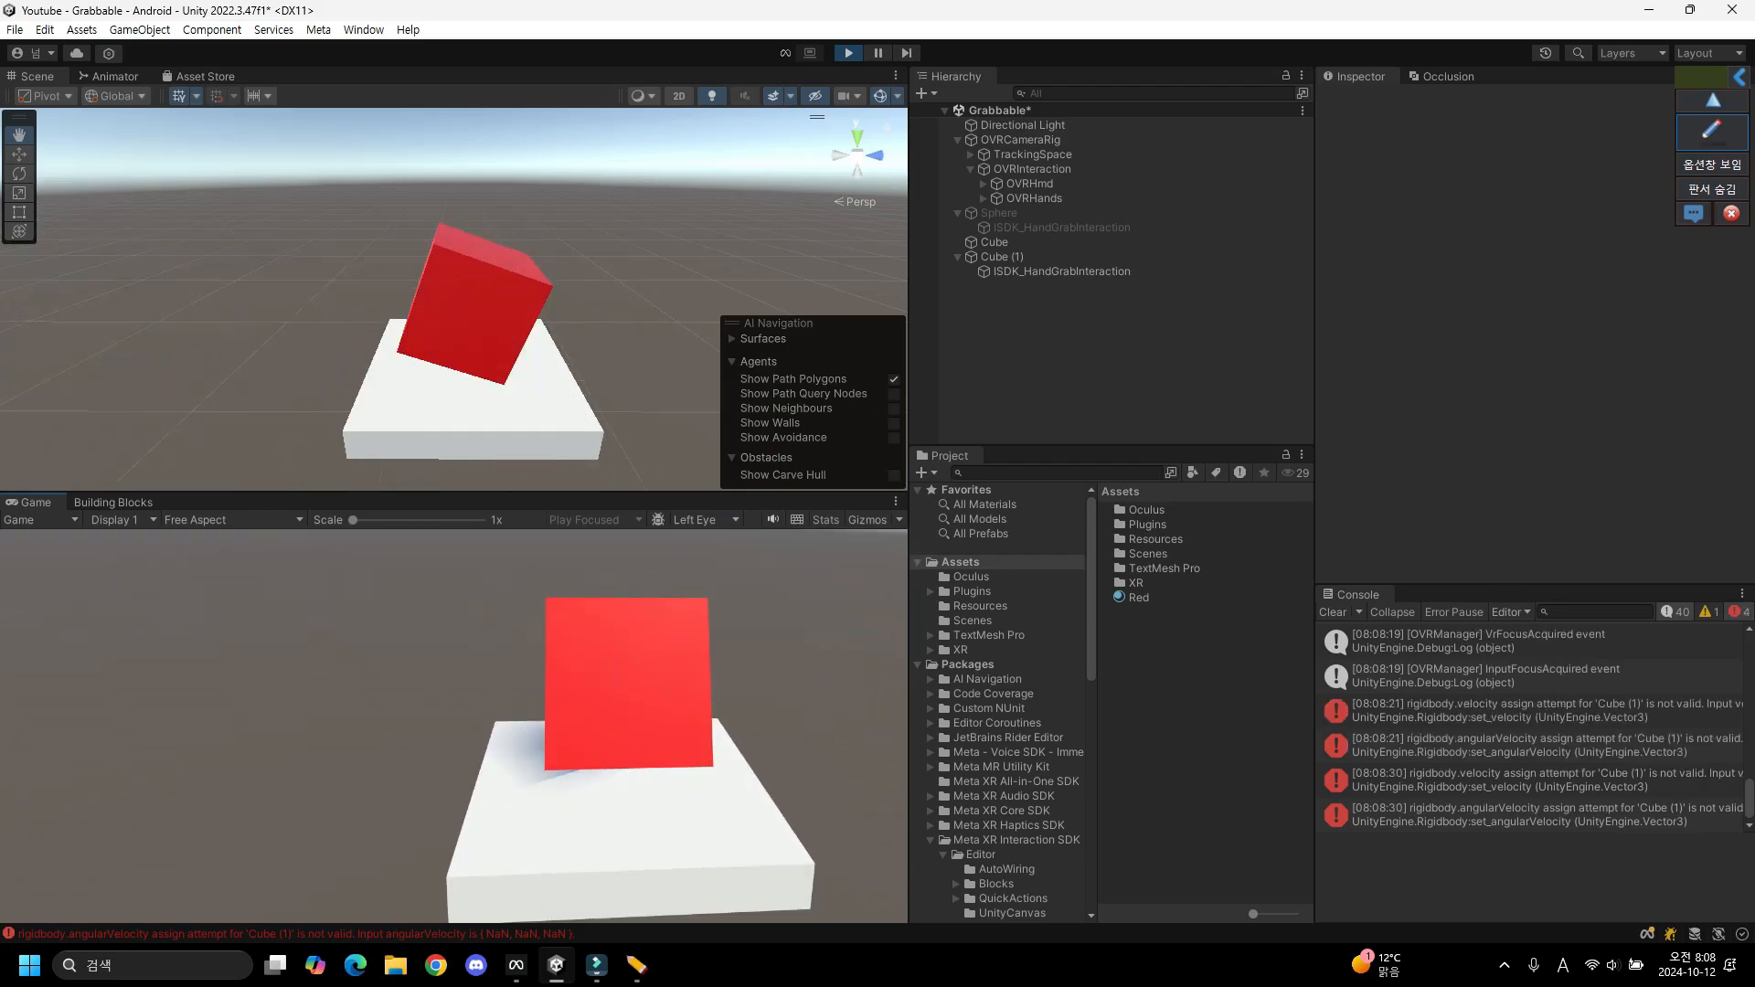
Stop play mode and examine the rigidbody velocity error logged for Cube (1) in the console.
{"action": "key", "text": "ctrl+p"}
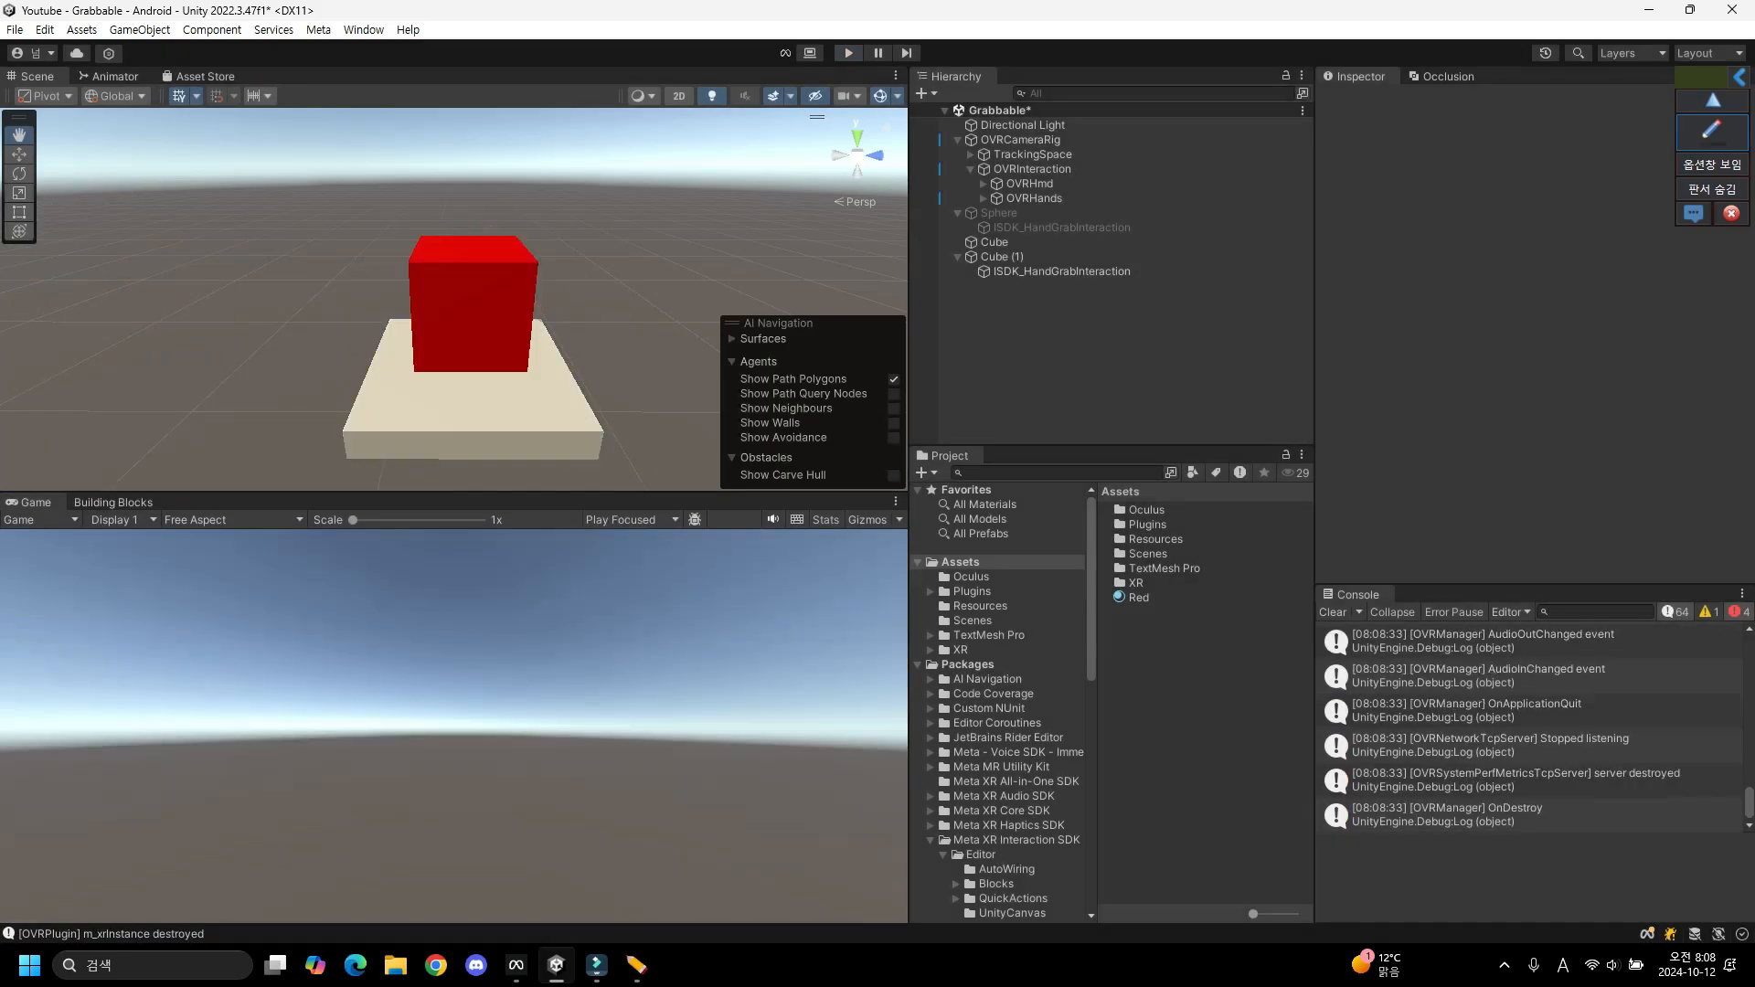
{"action": "scroll", "coordinate": [1531, 727], "scroll_direction": "up", "scroll_amount": 5}
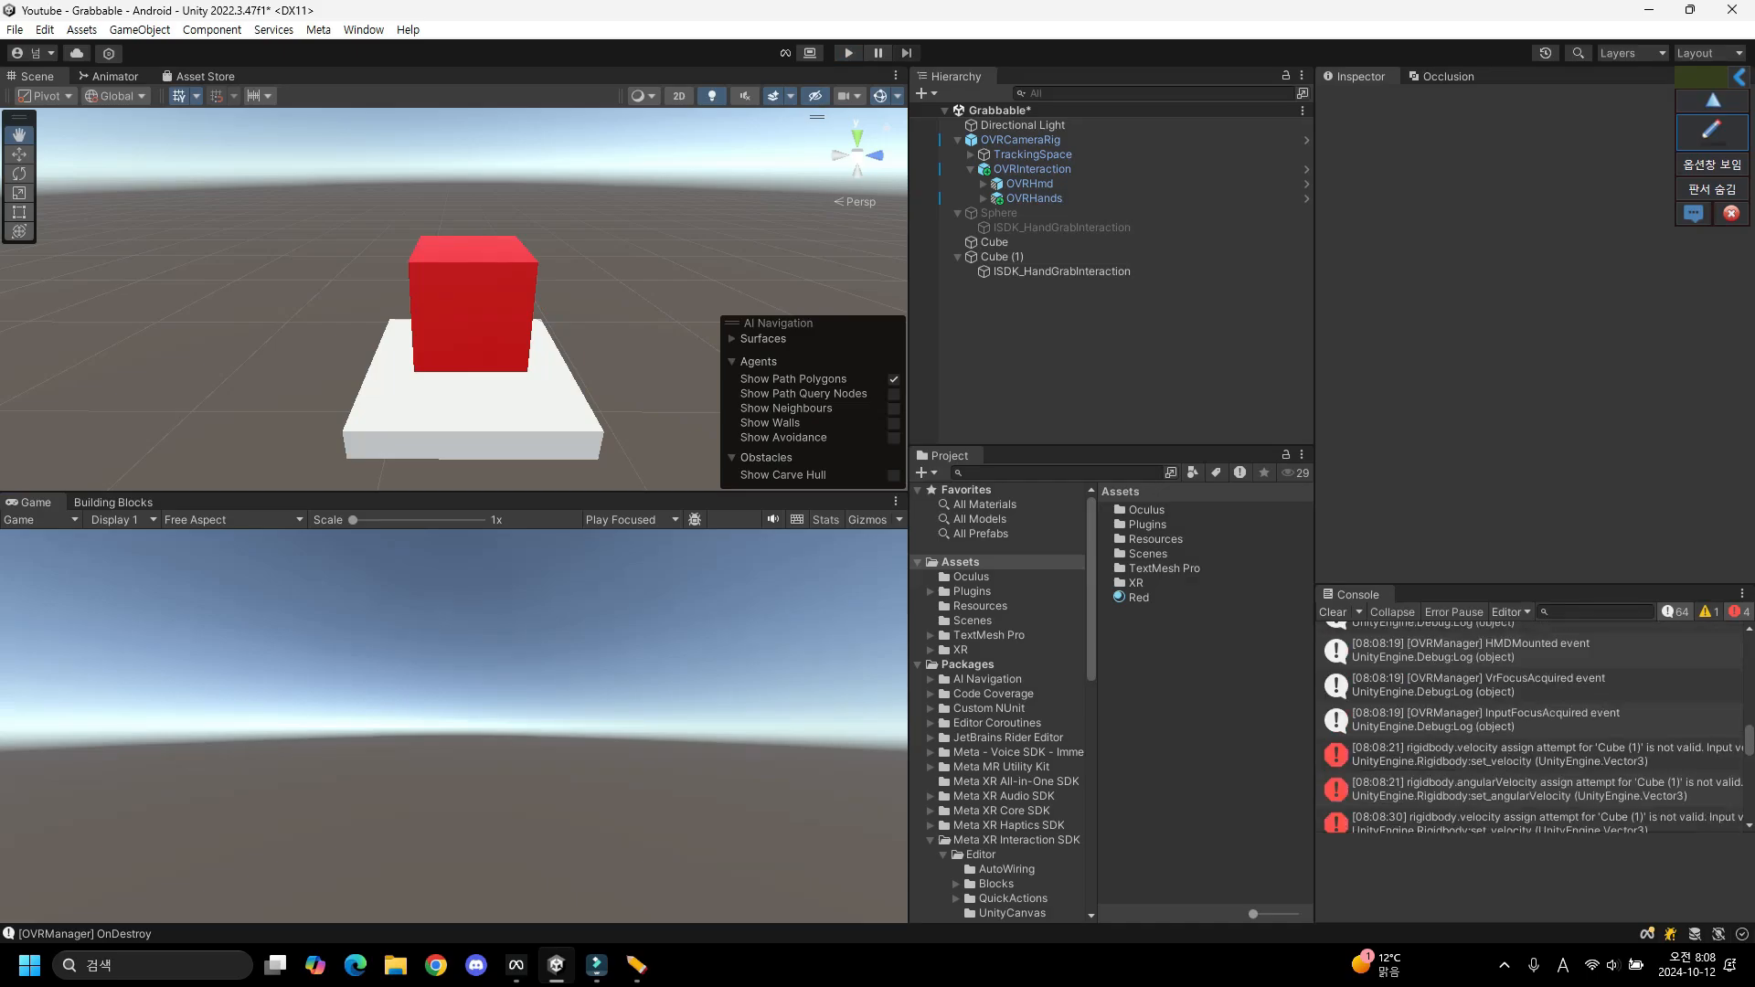
{"action": "left_click", "coordinate": [1528, 714]}
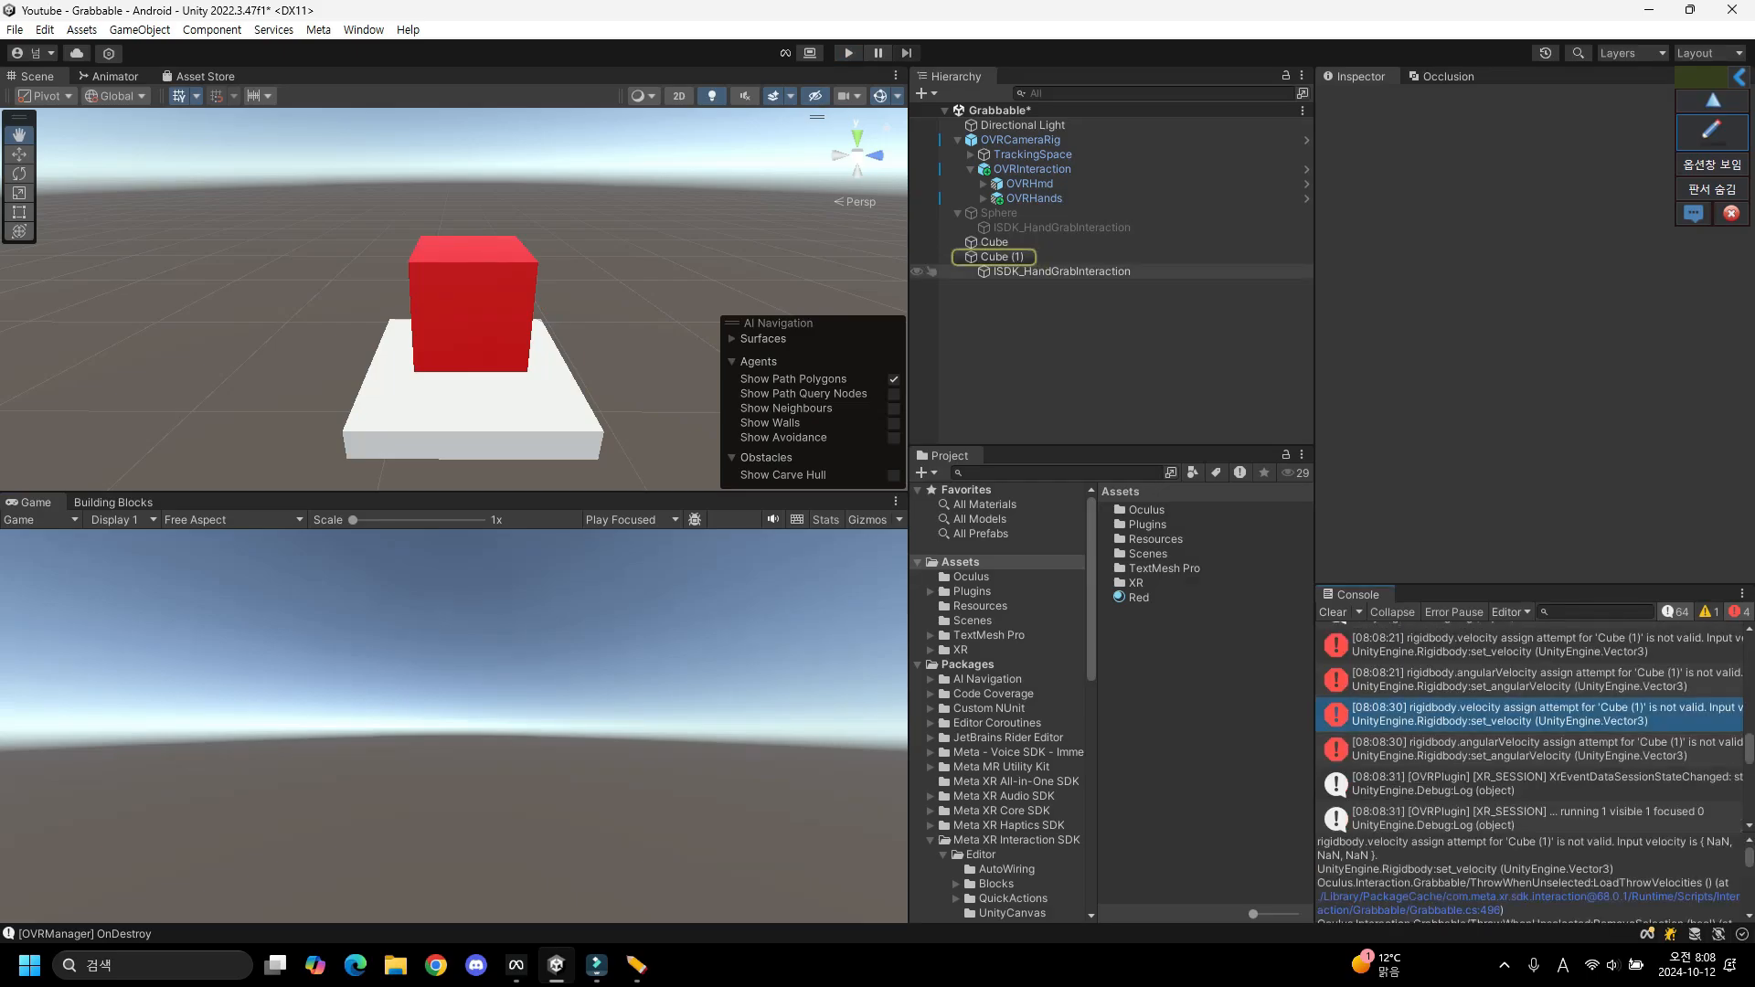
Disable Throw When Unselected in the Grabbable of Cube (1)'s ISDK_HandGrabInteraction and test rotating the cube in play mode.
{"action": "left_click", "coordinate": [1005, 257]}
{"action": "left_click", "coordinate": [1061, 272]}
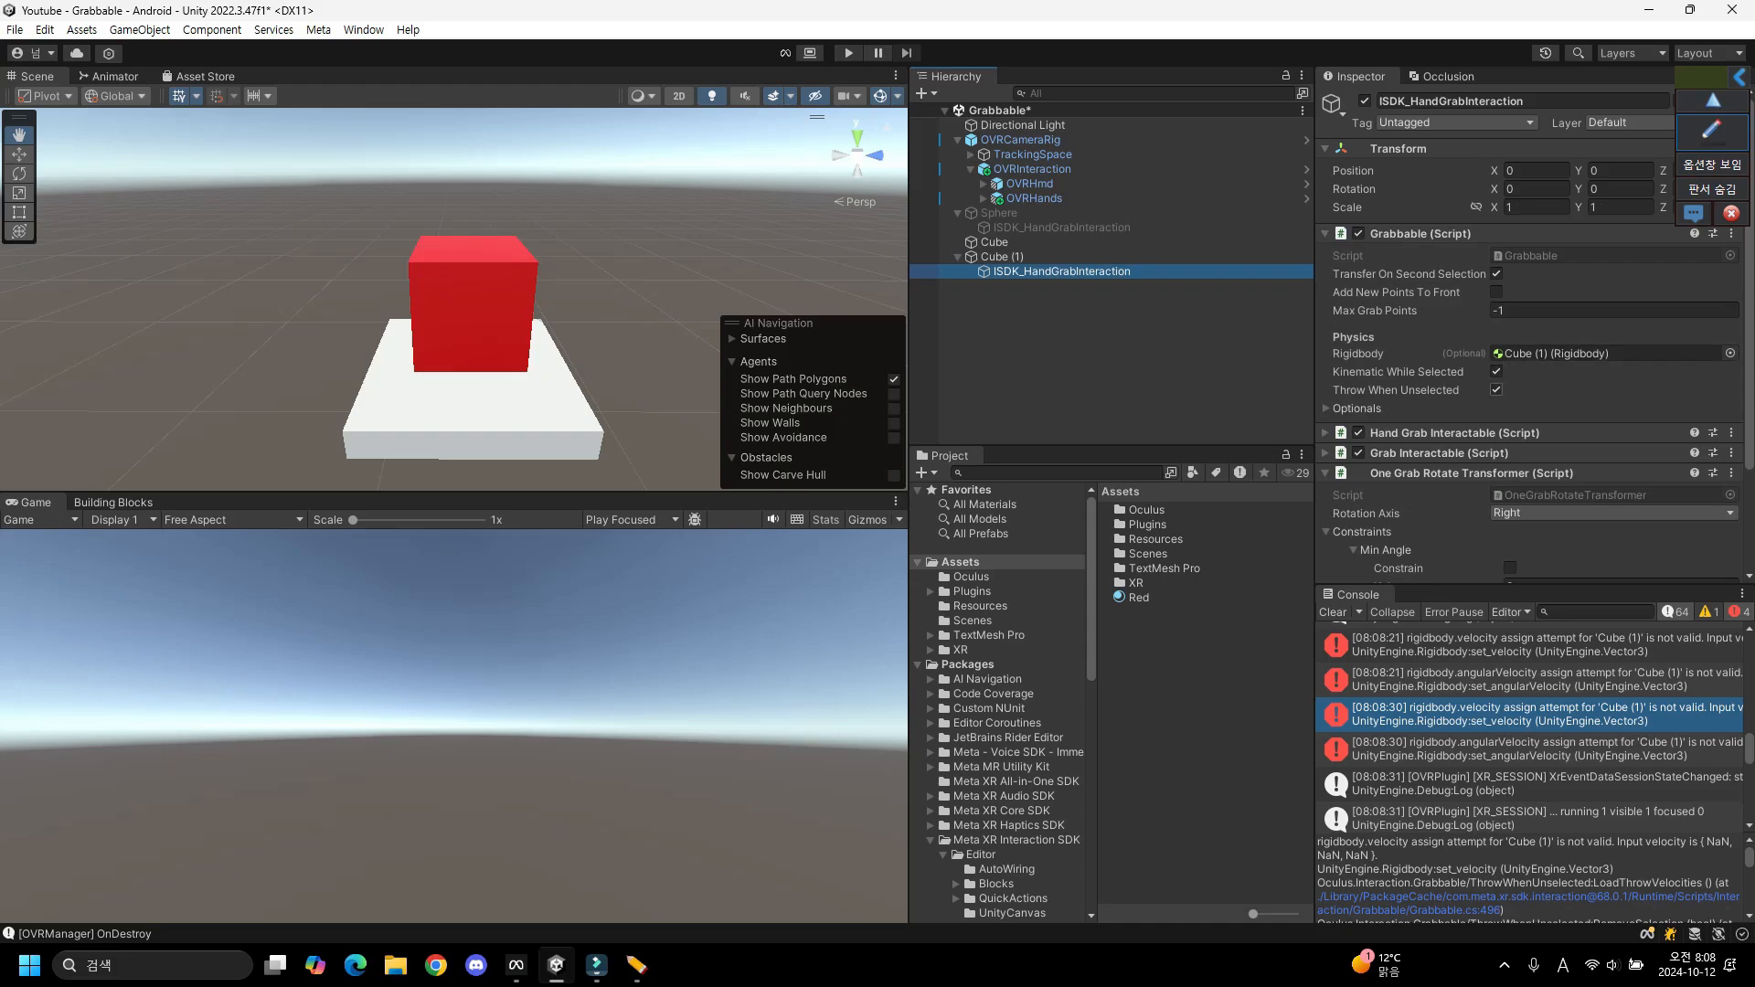
{"action": "left_click", "coordinate": [1496, 389]}
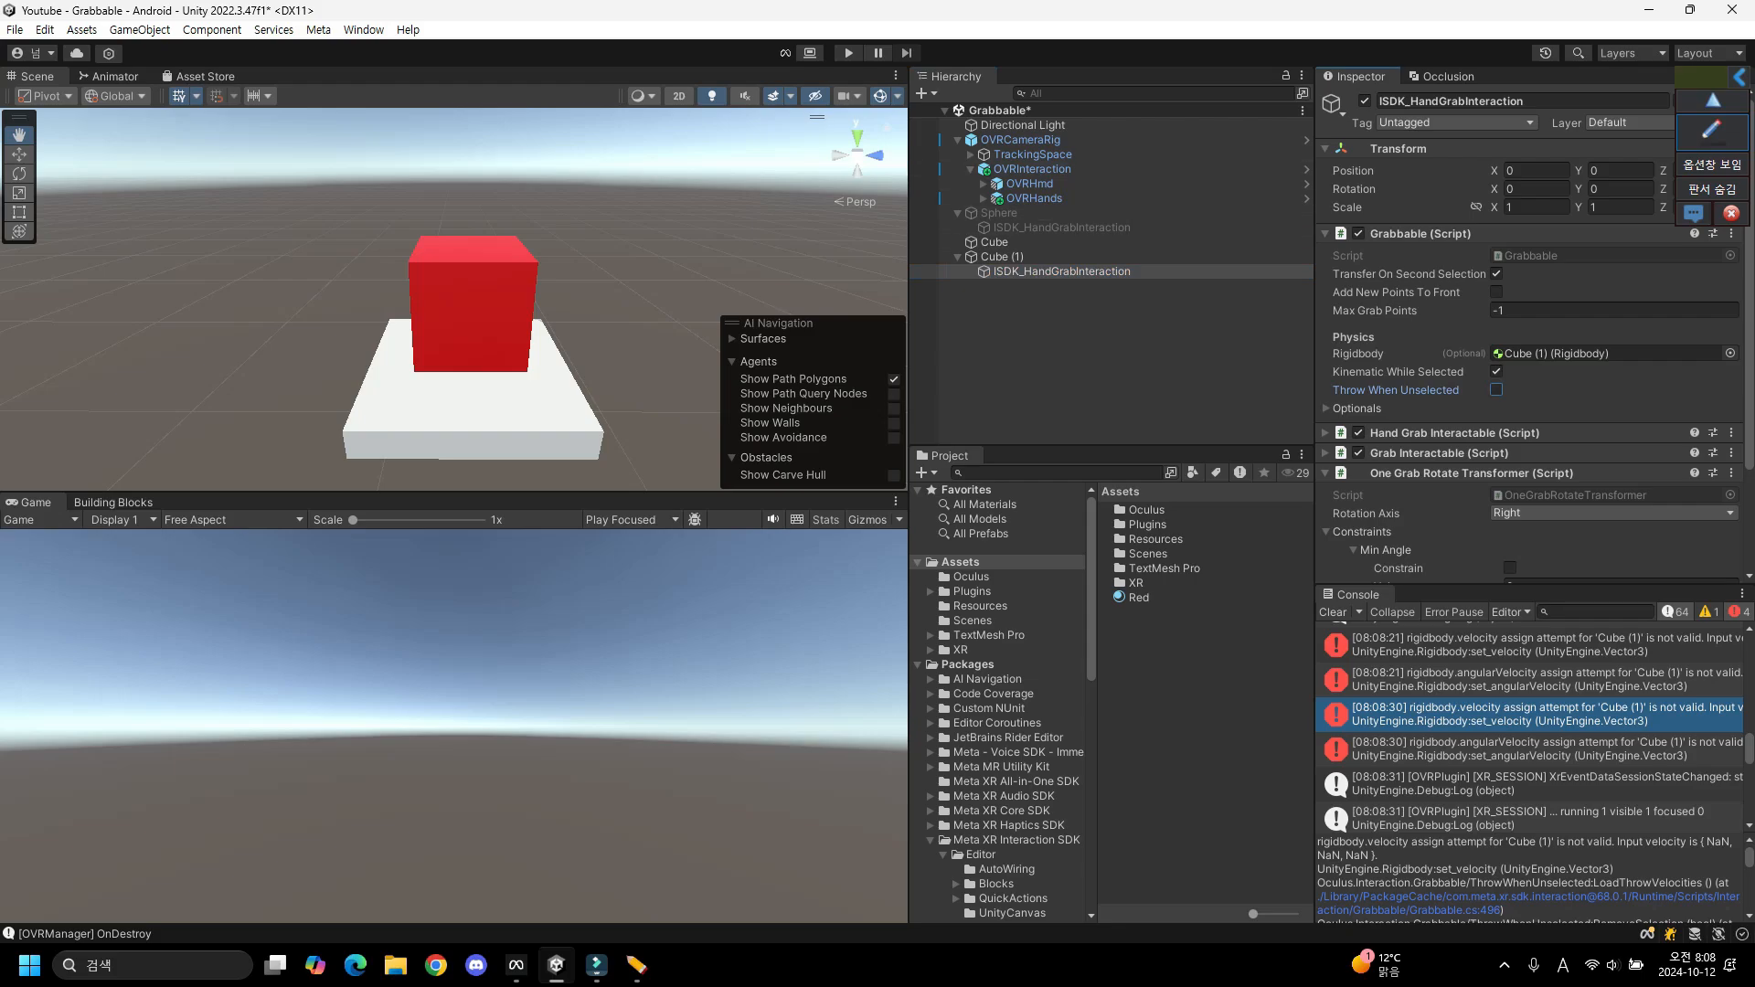
{"action": "key", "text": "ctrl+p"}
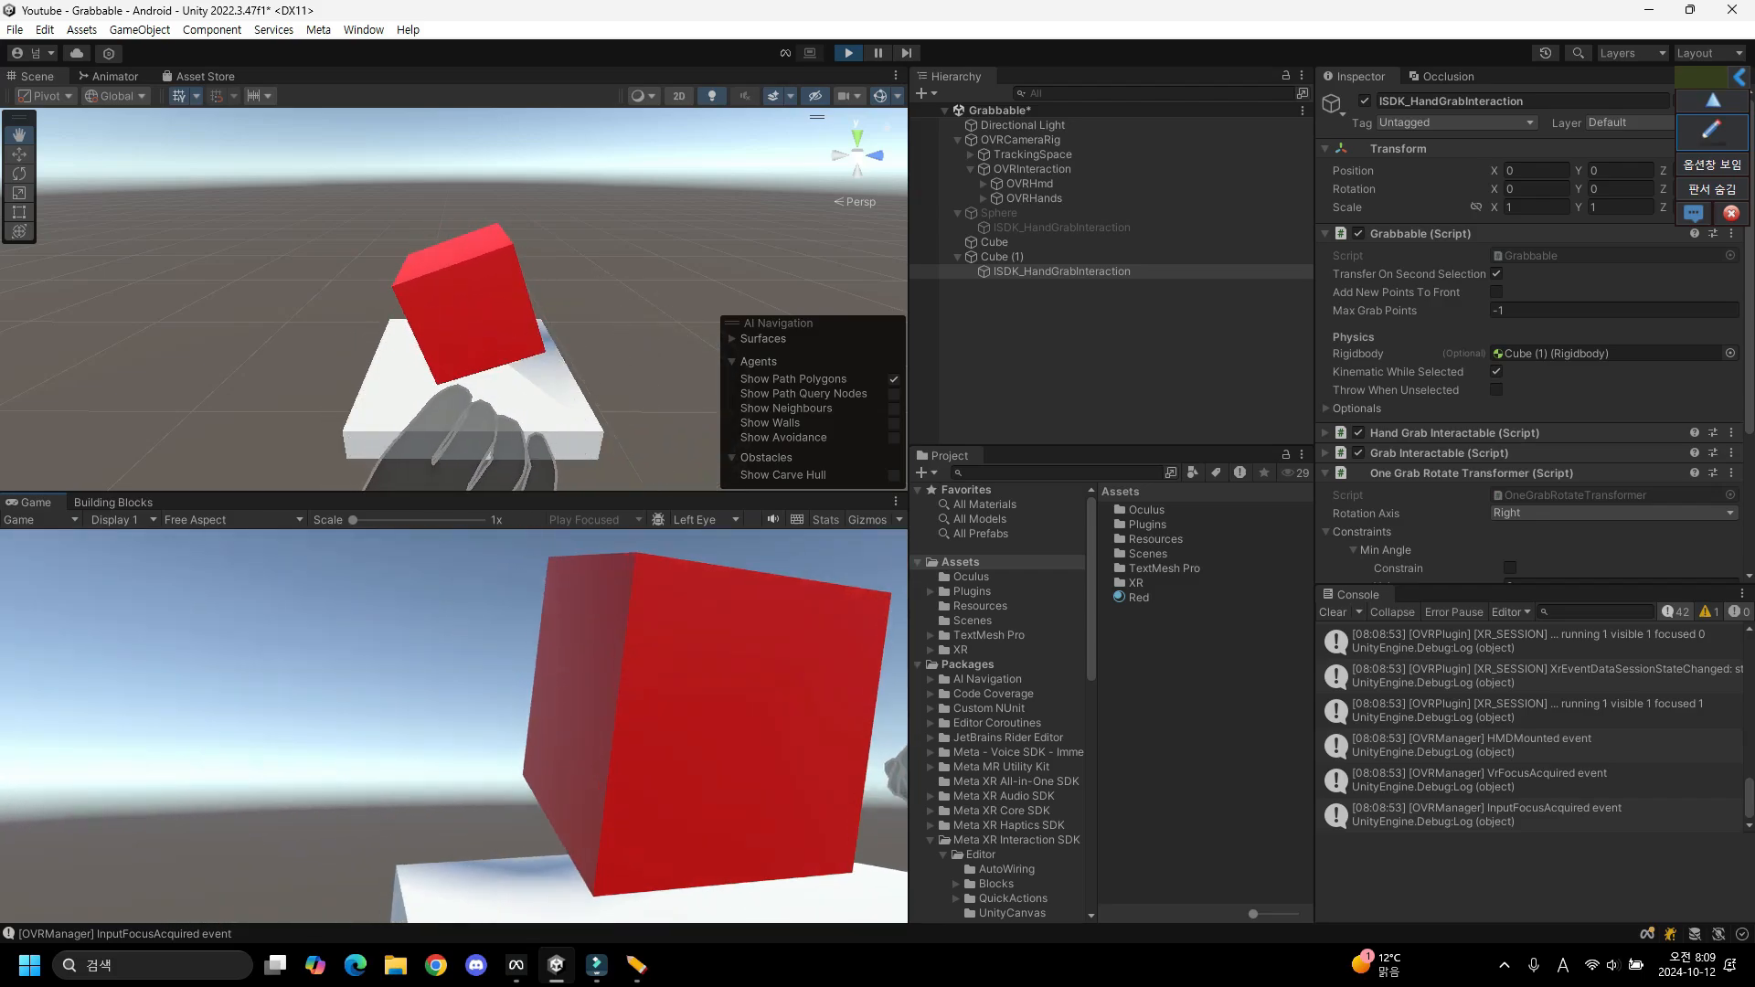
{"action": "left_click", "coordinate": [848, 52]}
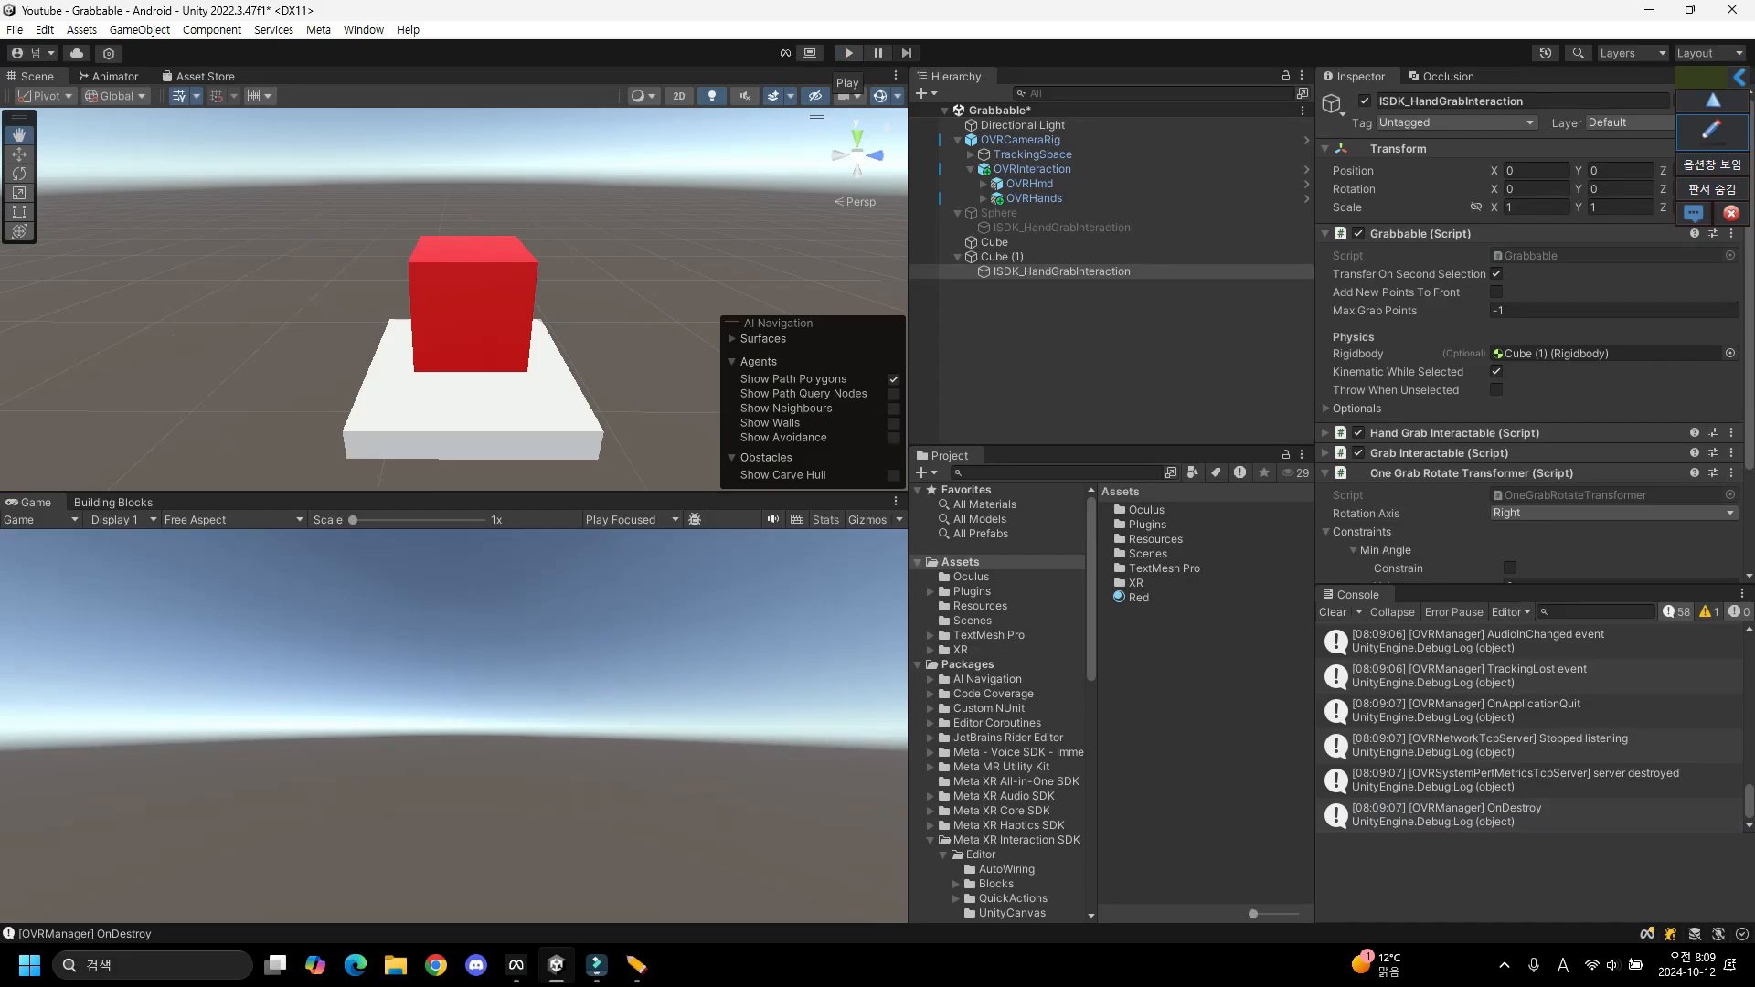
Constrain the One Grab Rotate Transformer to a minimum angle of 0 and a maximum angle of 90, and test it in play mode.
{"action": "scroll", "coordinate": [1527, 366], "scroll_direction": "down", "scroll_amount": 3}
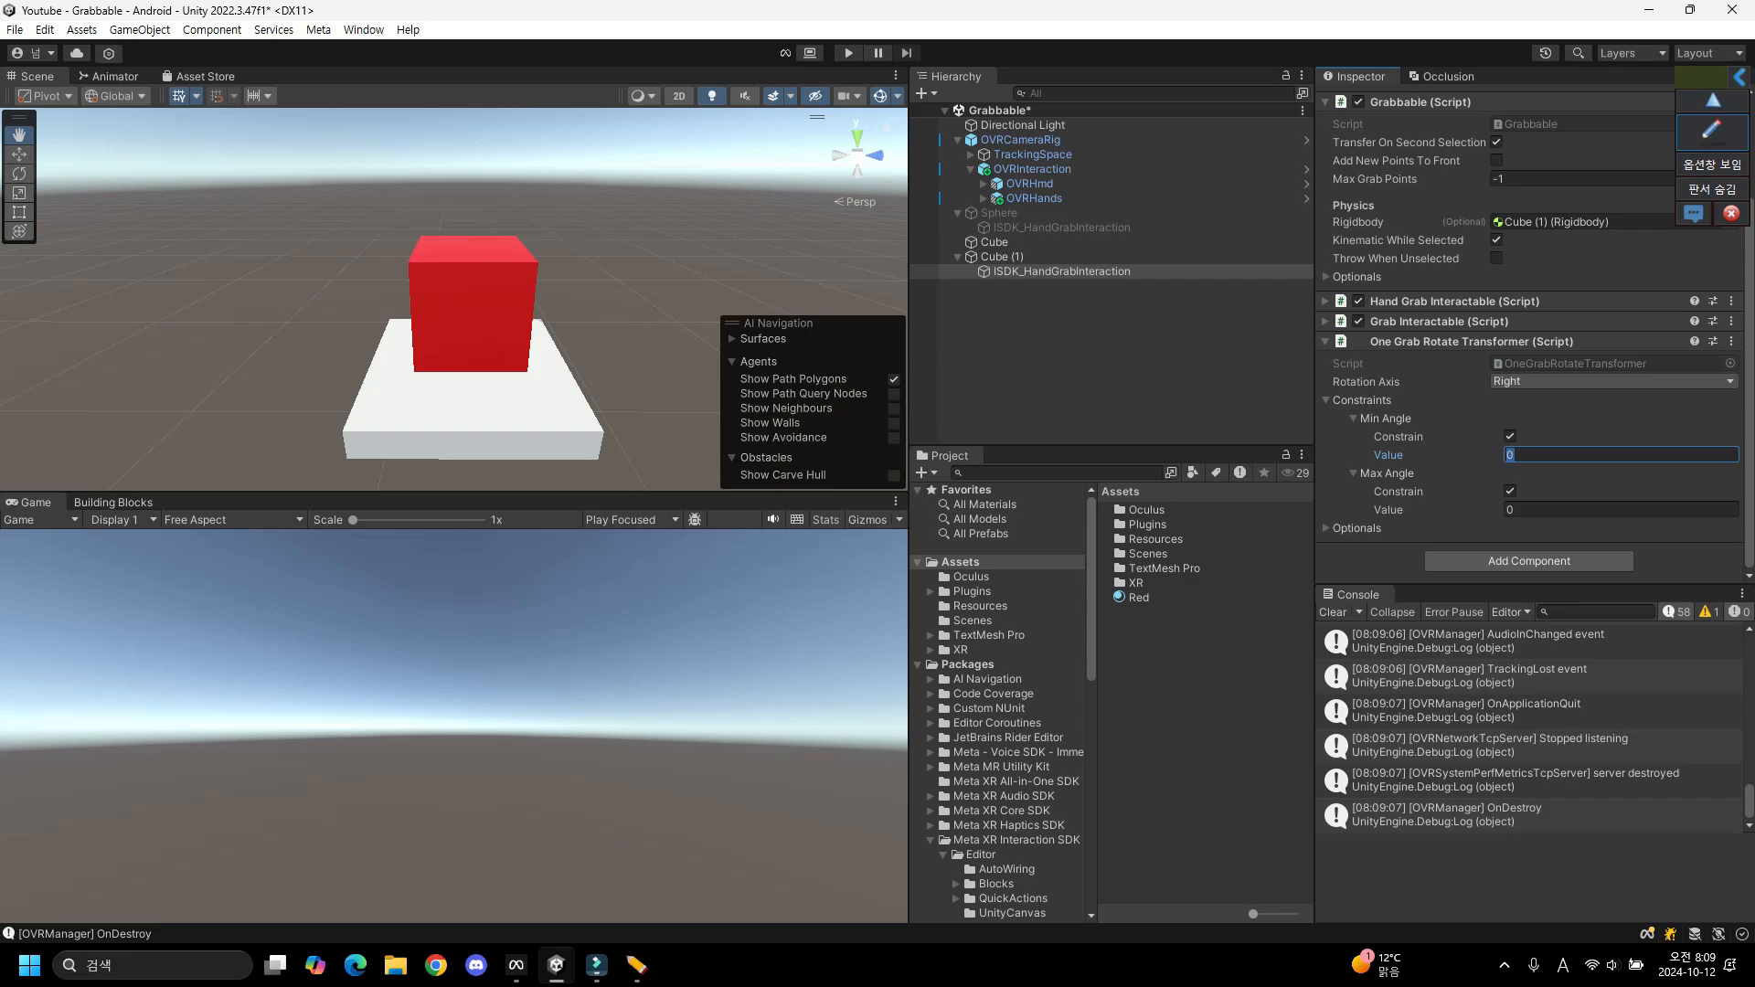
{"action": "left_click", "coordinate": [1554, 510]}
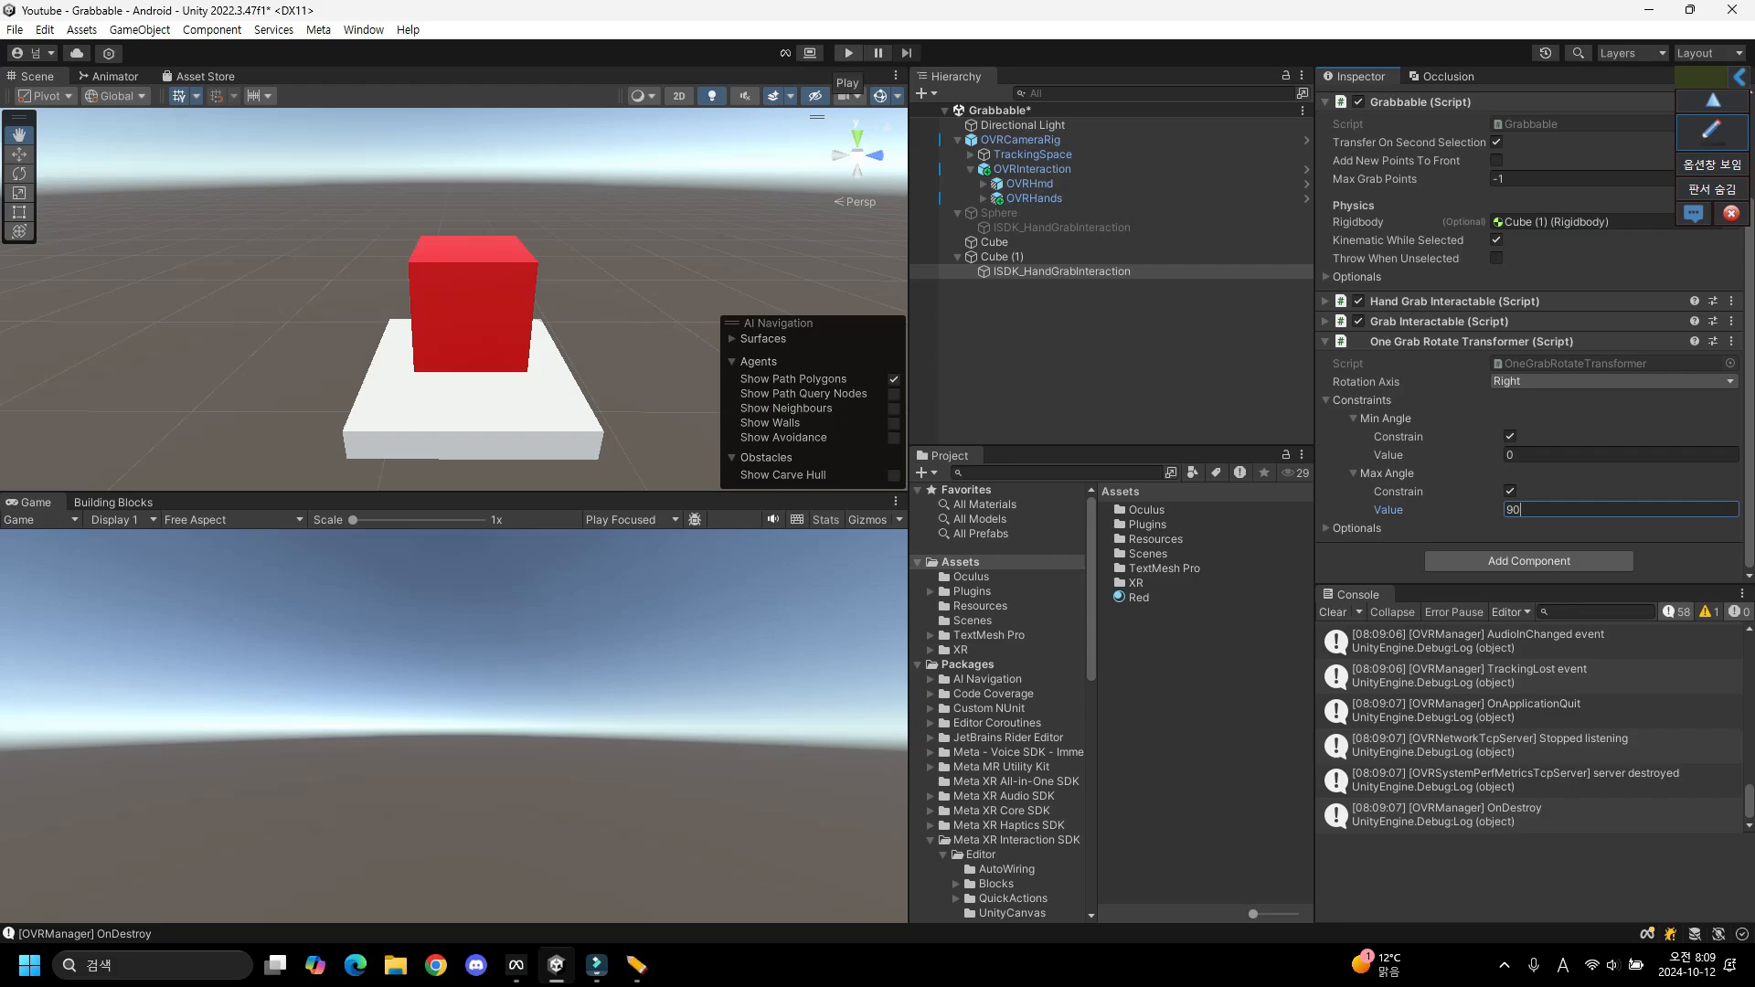
{"action": "left_click", "coordinate": [848, 53]}
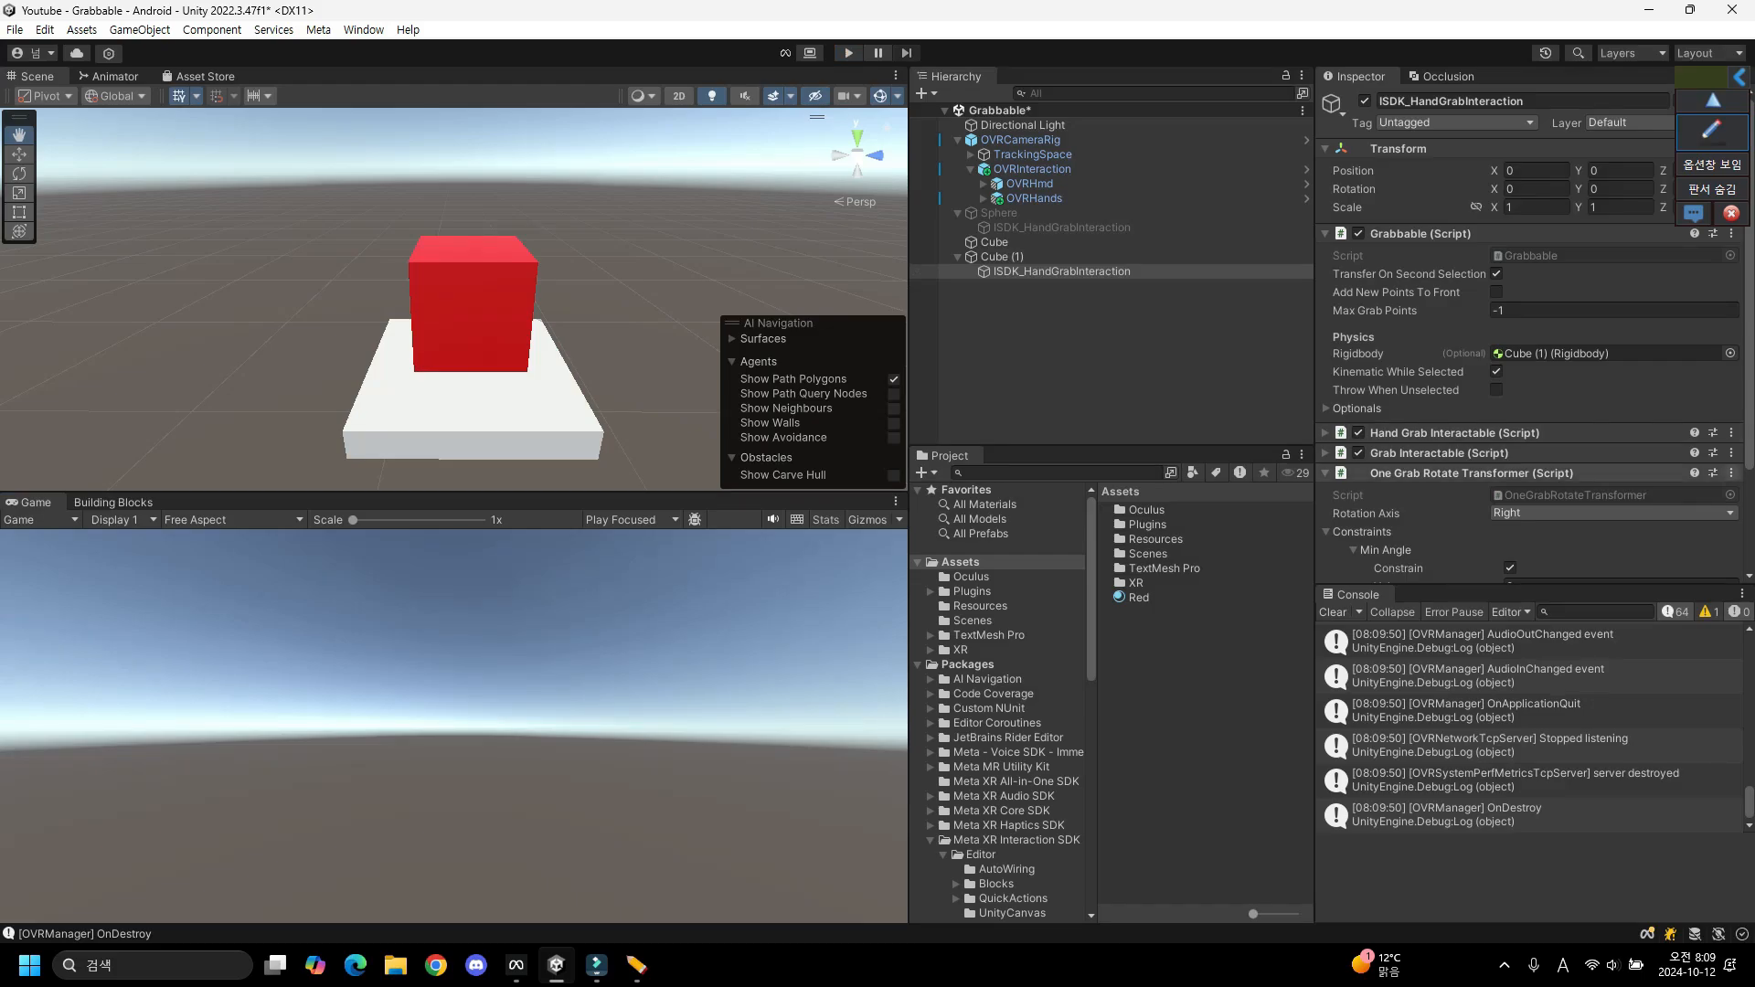
Replace the One Grab Rotate Transformer on ISDK_HandGrabInteraction with a One Grab Translate Transformer component.
{"action": "left_click", "coordinate": [1731, 473]}
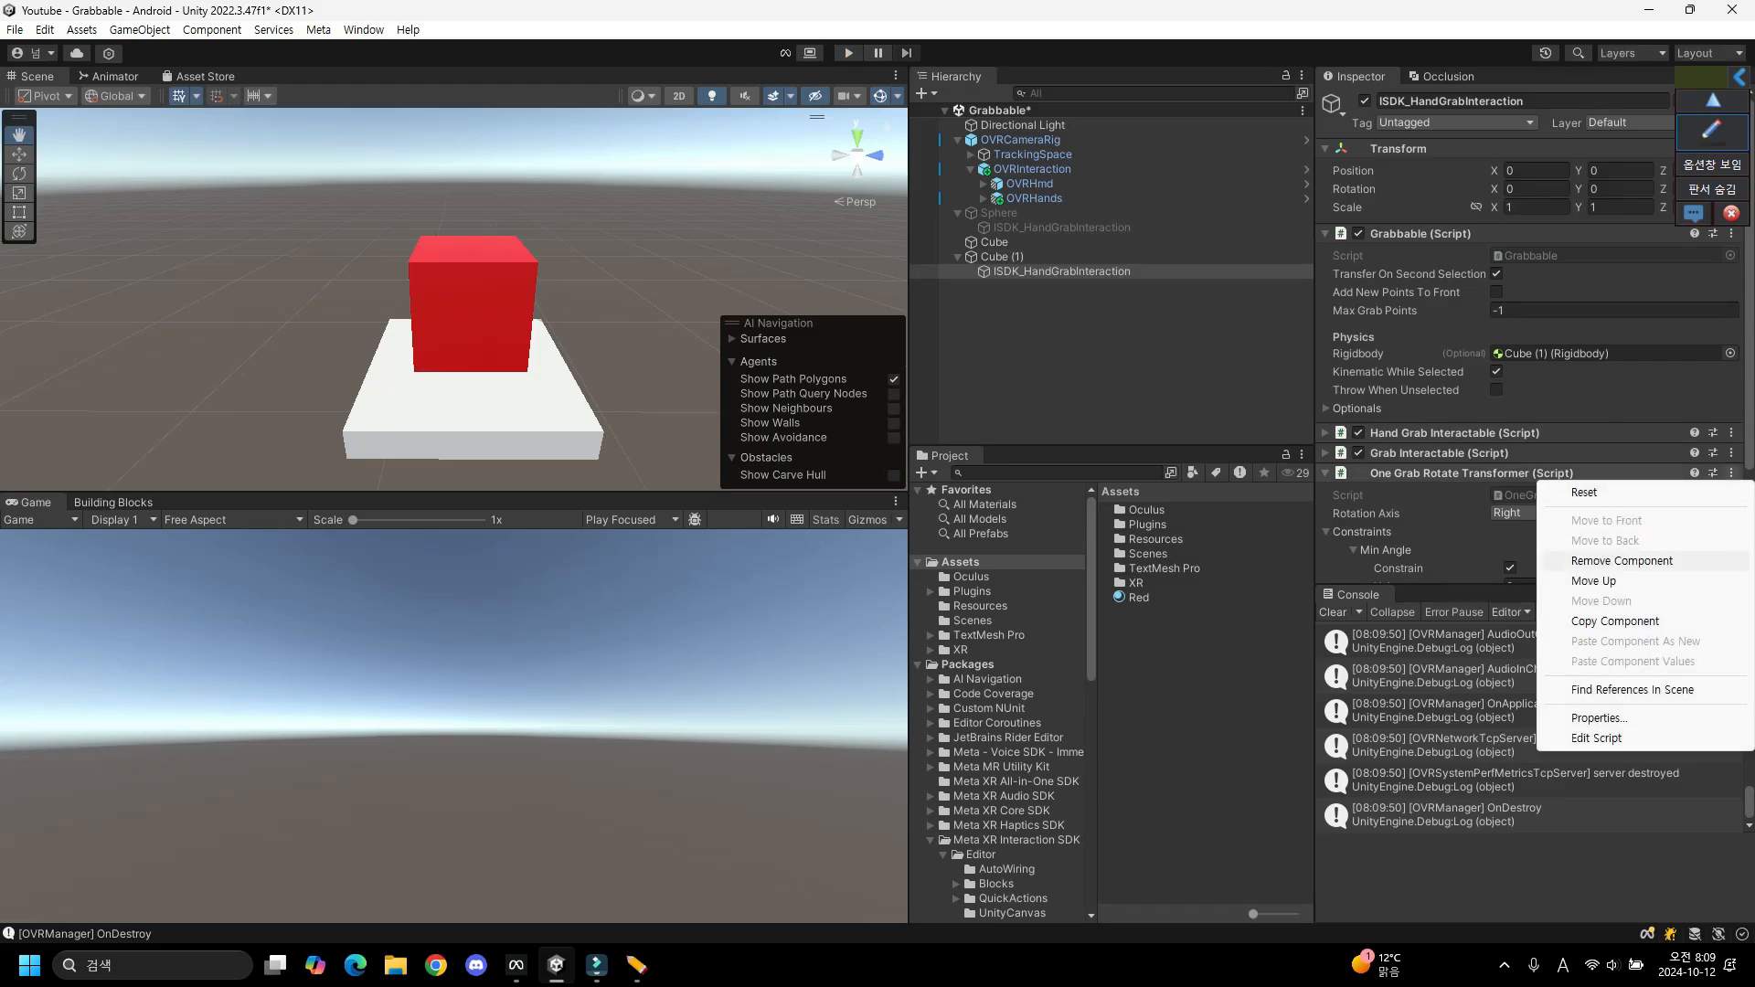
{"action": "left_click", "coordinate": [1676, 561]}
{"action": "left_click", "coordinate": [1536, 480]}
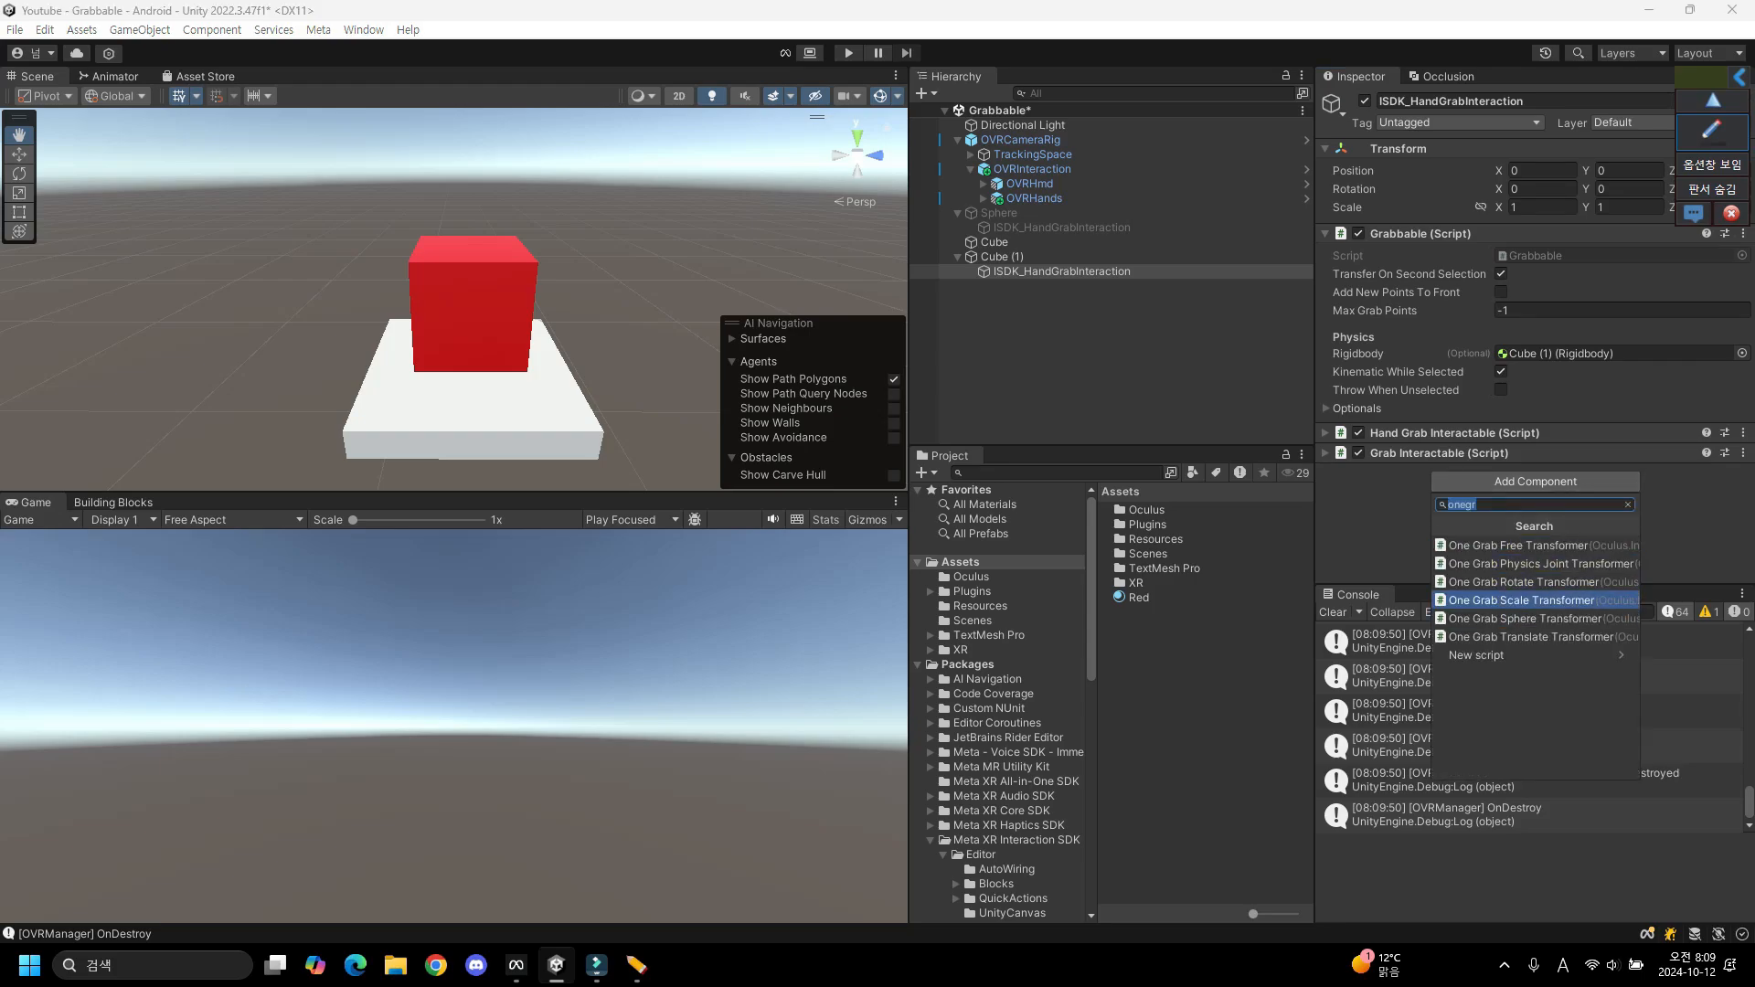
{"action": "key", "text": "Down"}
{"action": "key", "text": "Down"}
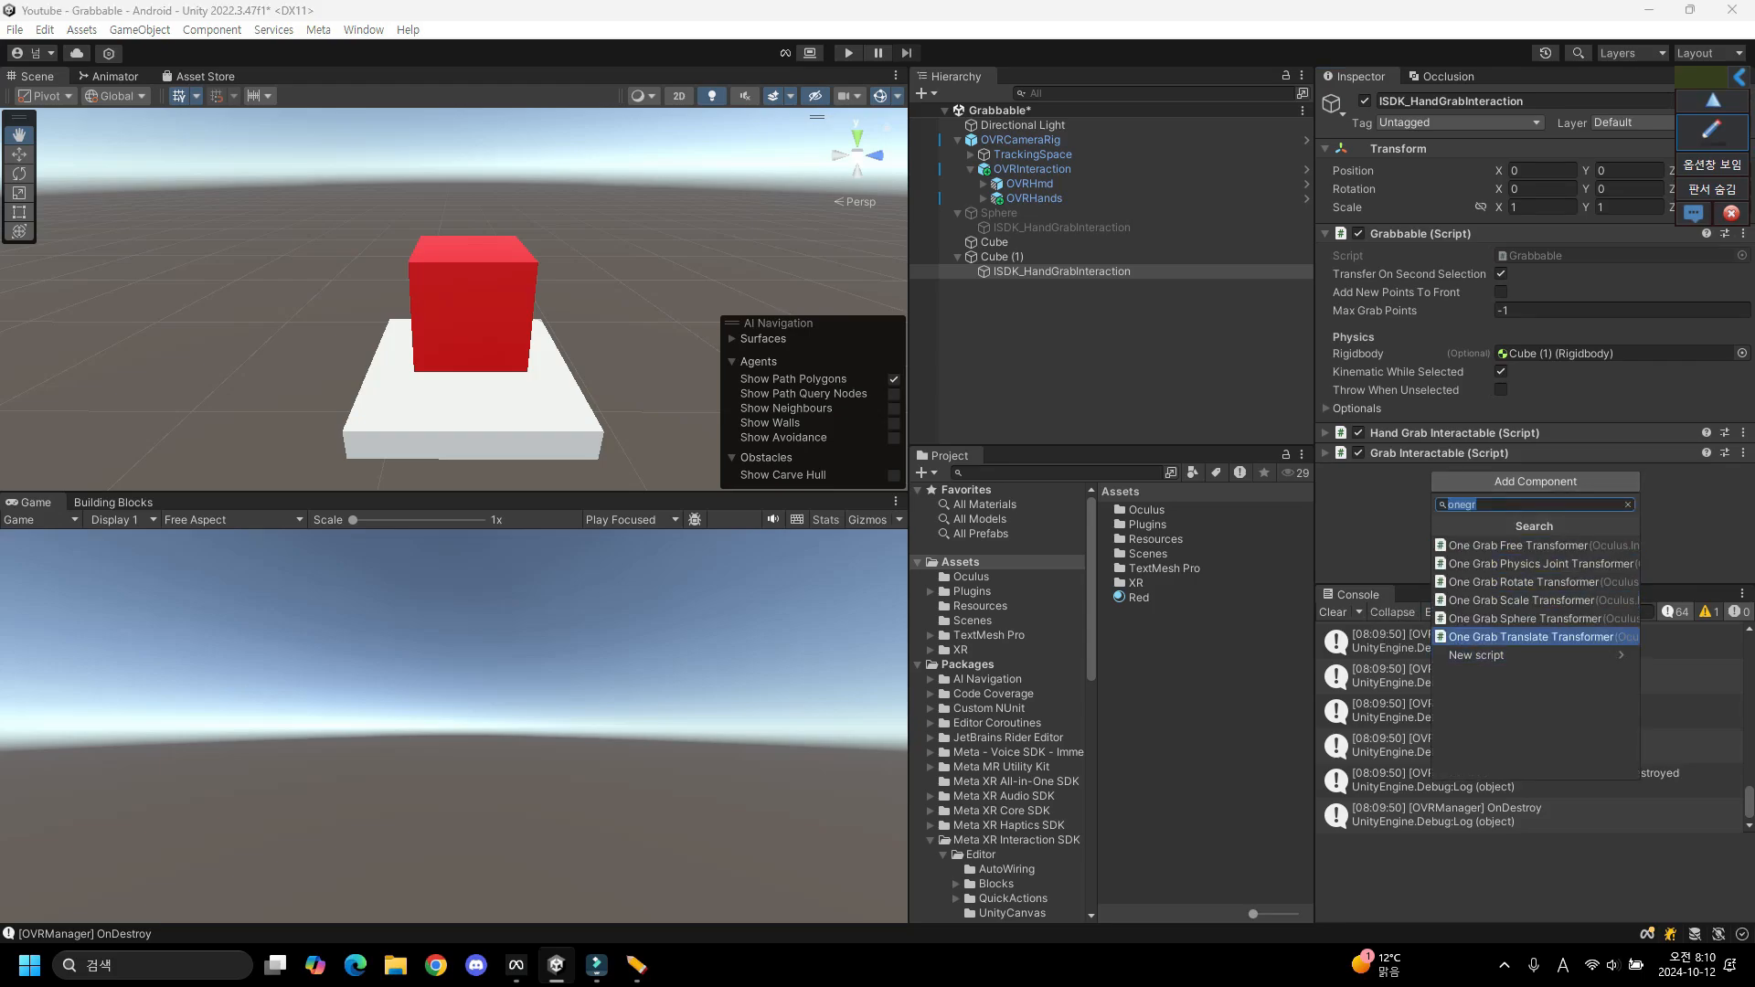
{"action": "key", "text": "Return"}
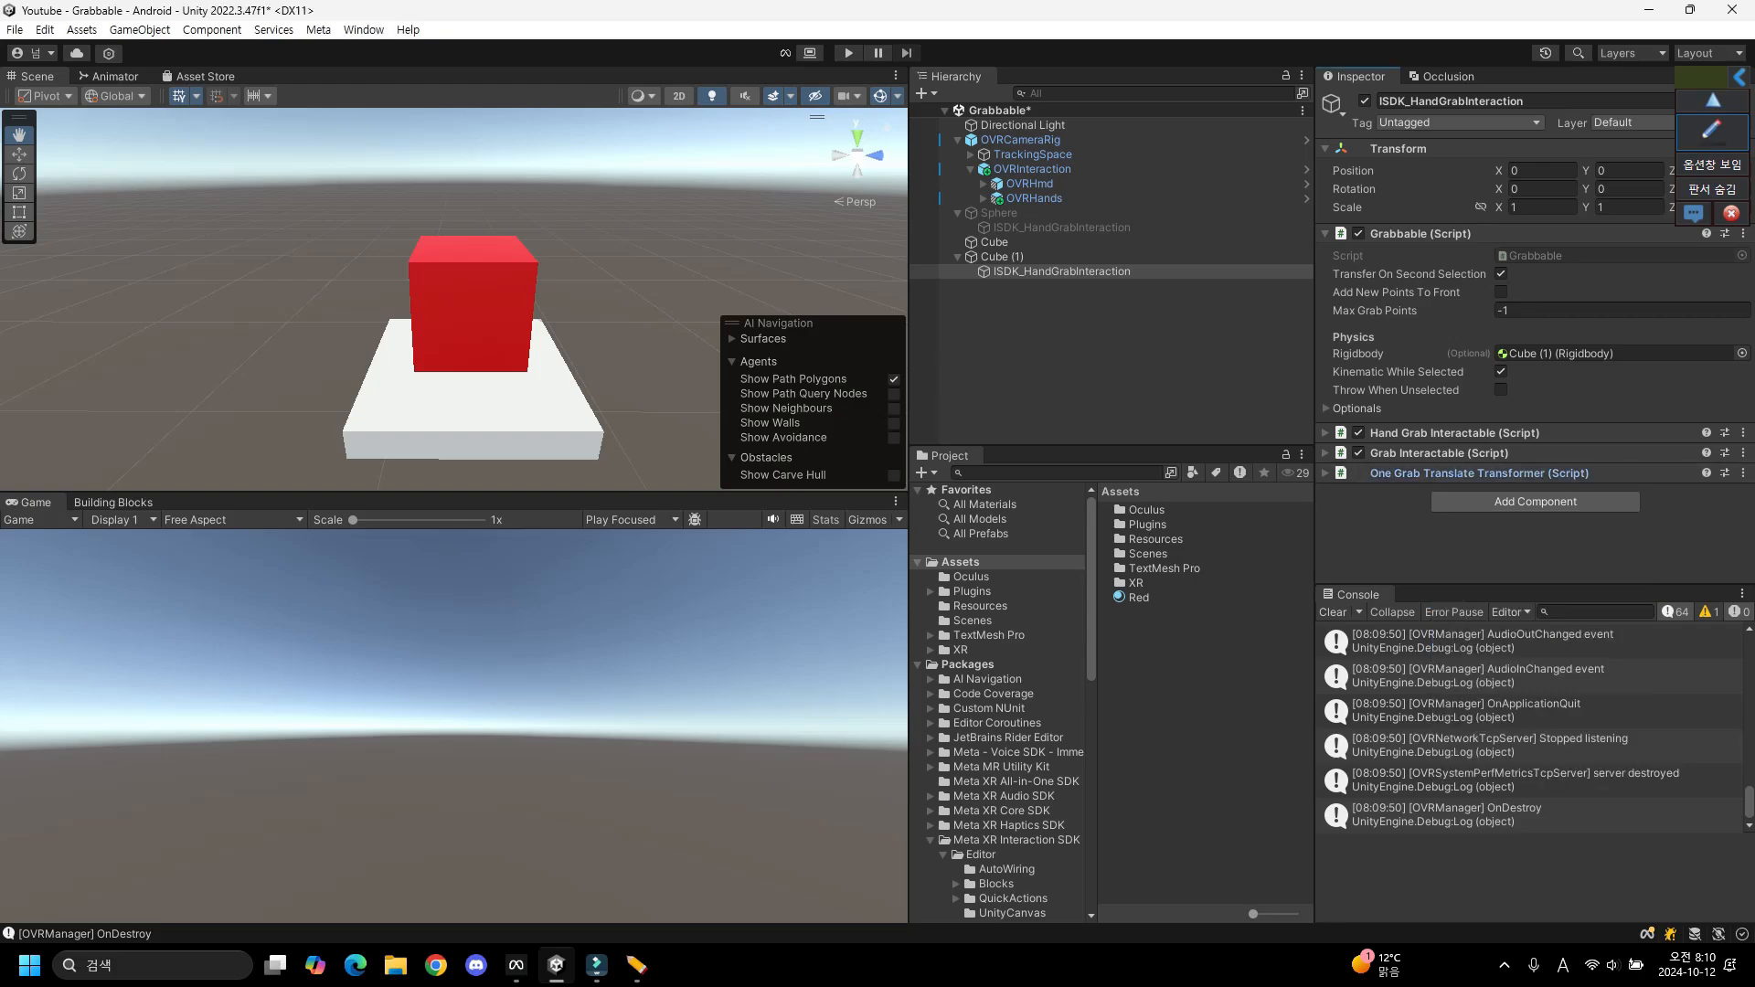
Expand the One Grab Translate Transformer's axis constraints and enable Constrain for Min Y, Max Y, Min Z and Max Z.
{"action": "scroll", "coordinate": [1529, 366], "scroll_direction": "down", "scroll_amount": 2}
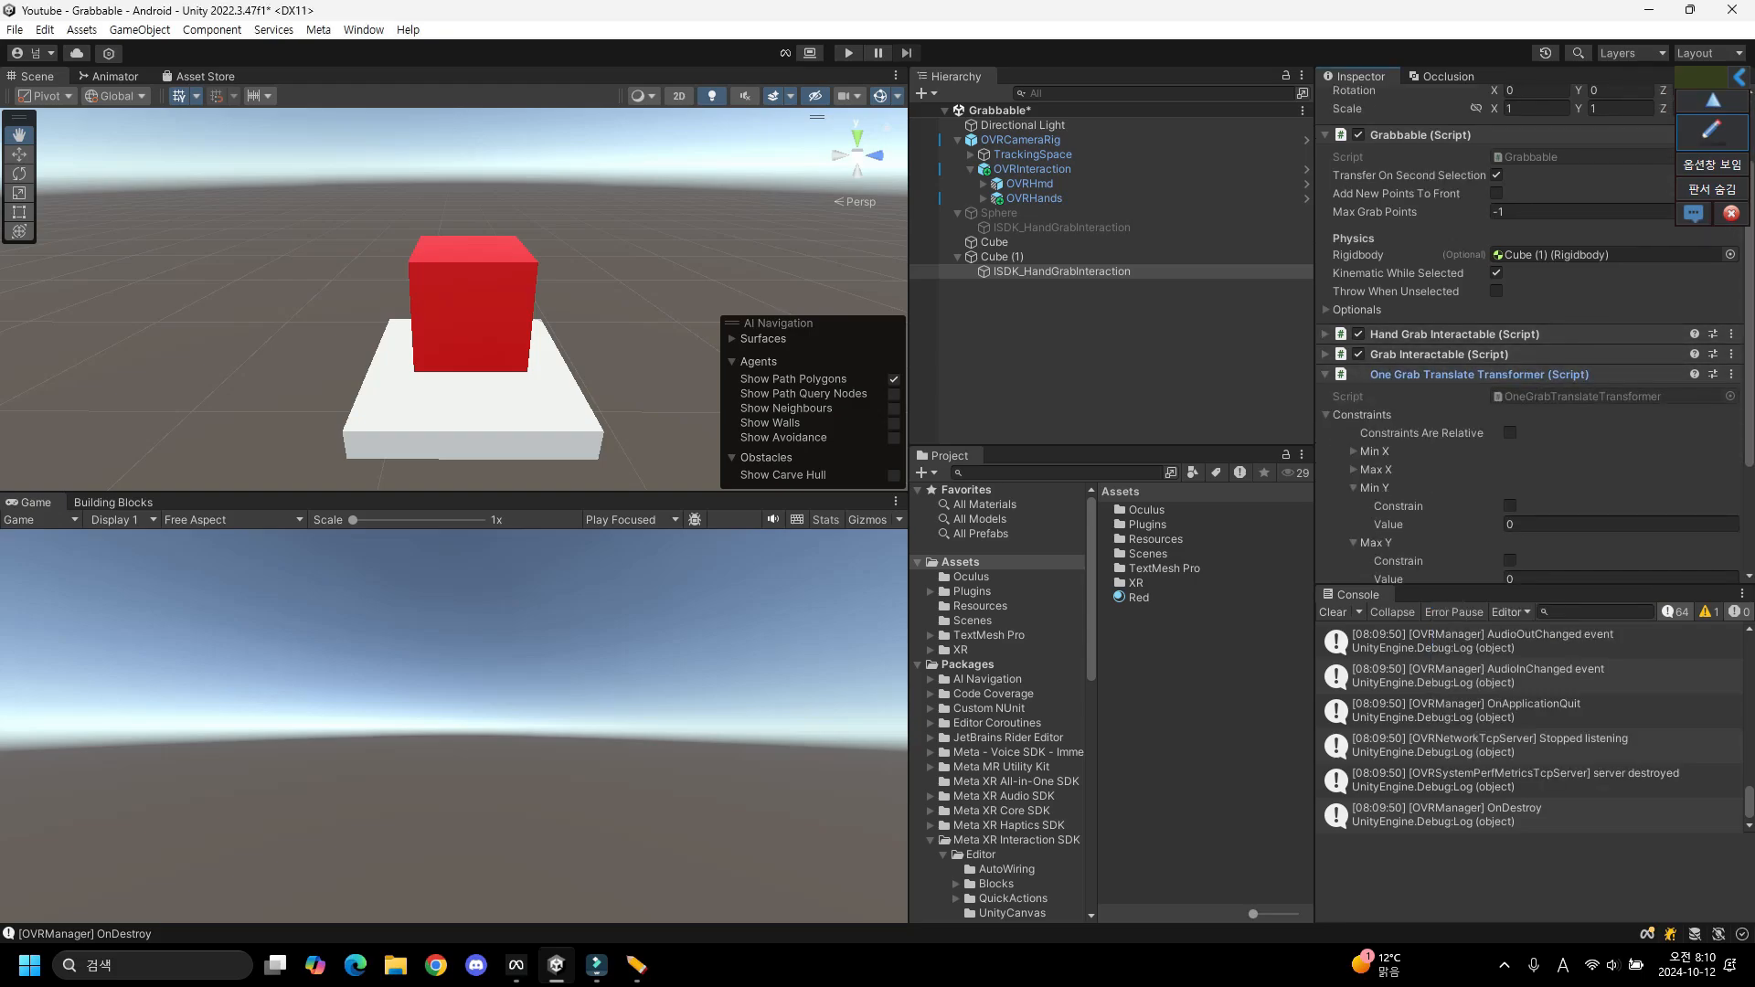
{"action": "left_click", "coordinate": [1355, 488]}
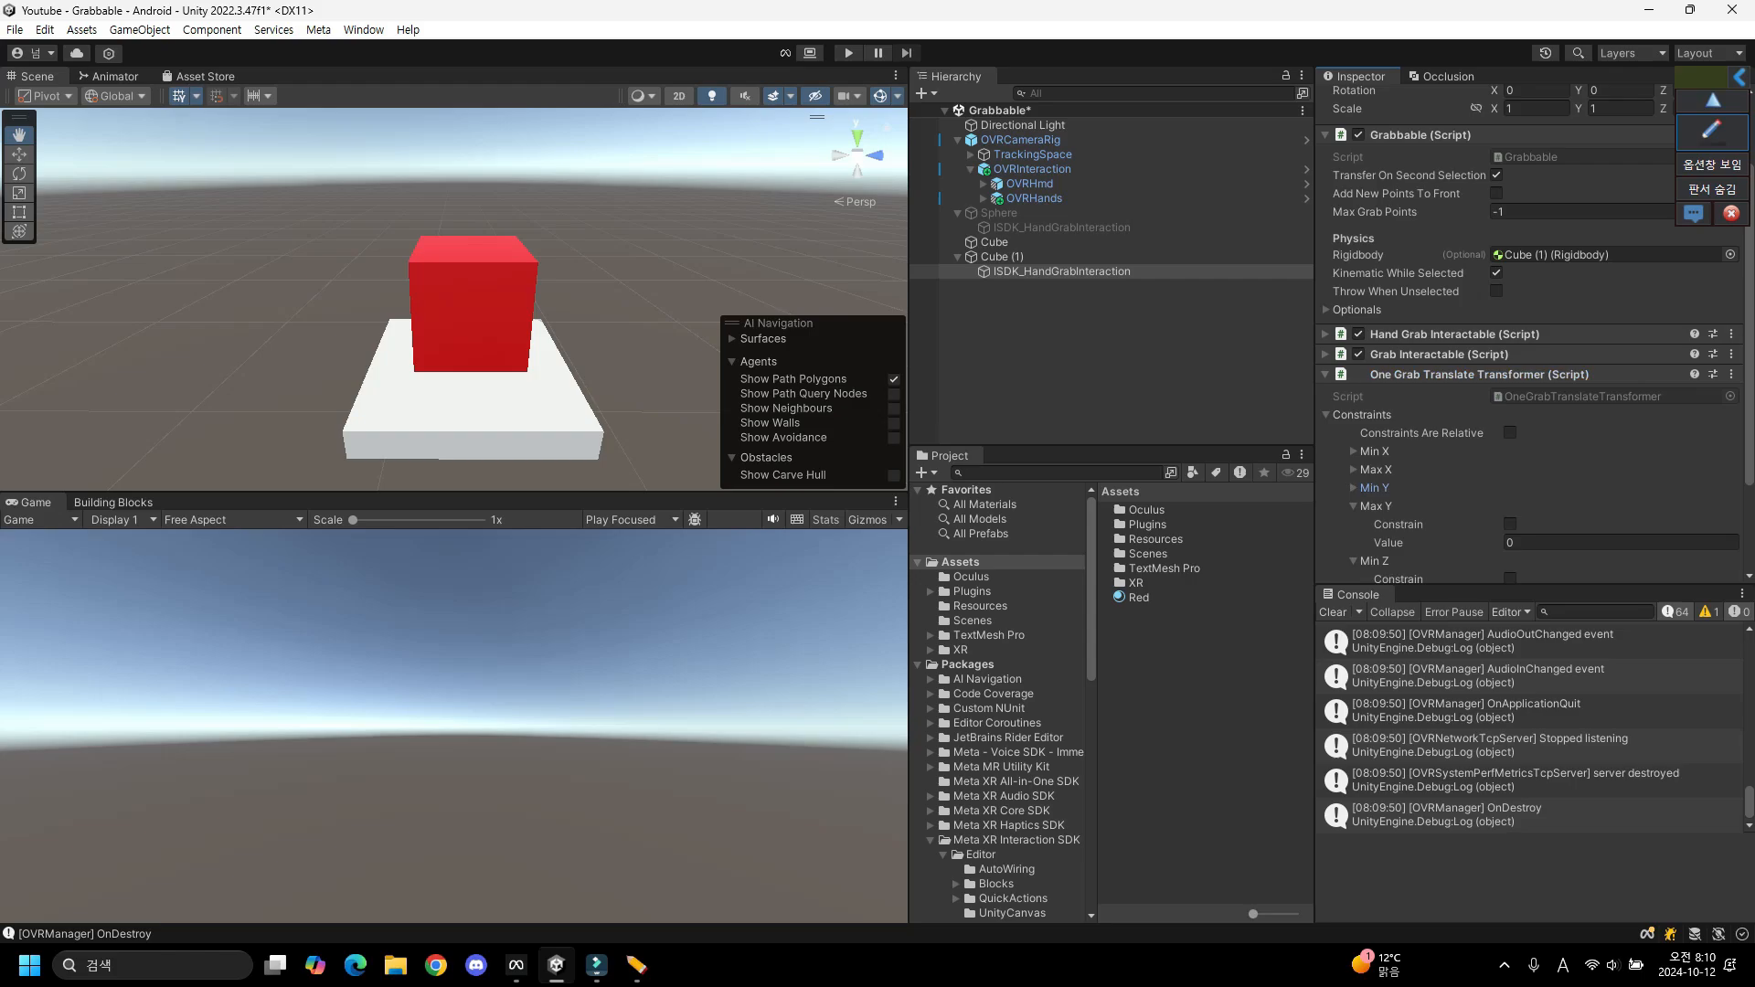
{"action": "left_click", "coordinate": [1354, 488]}
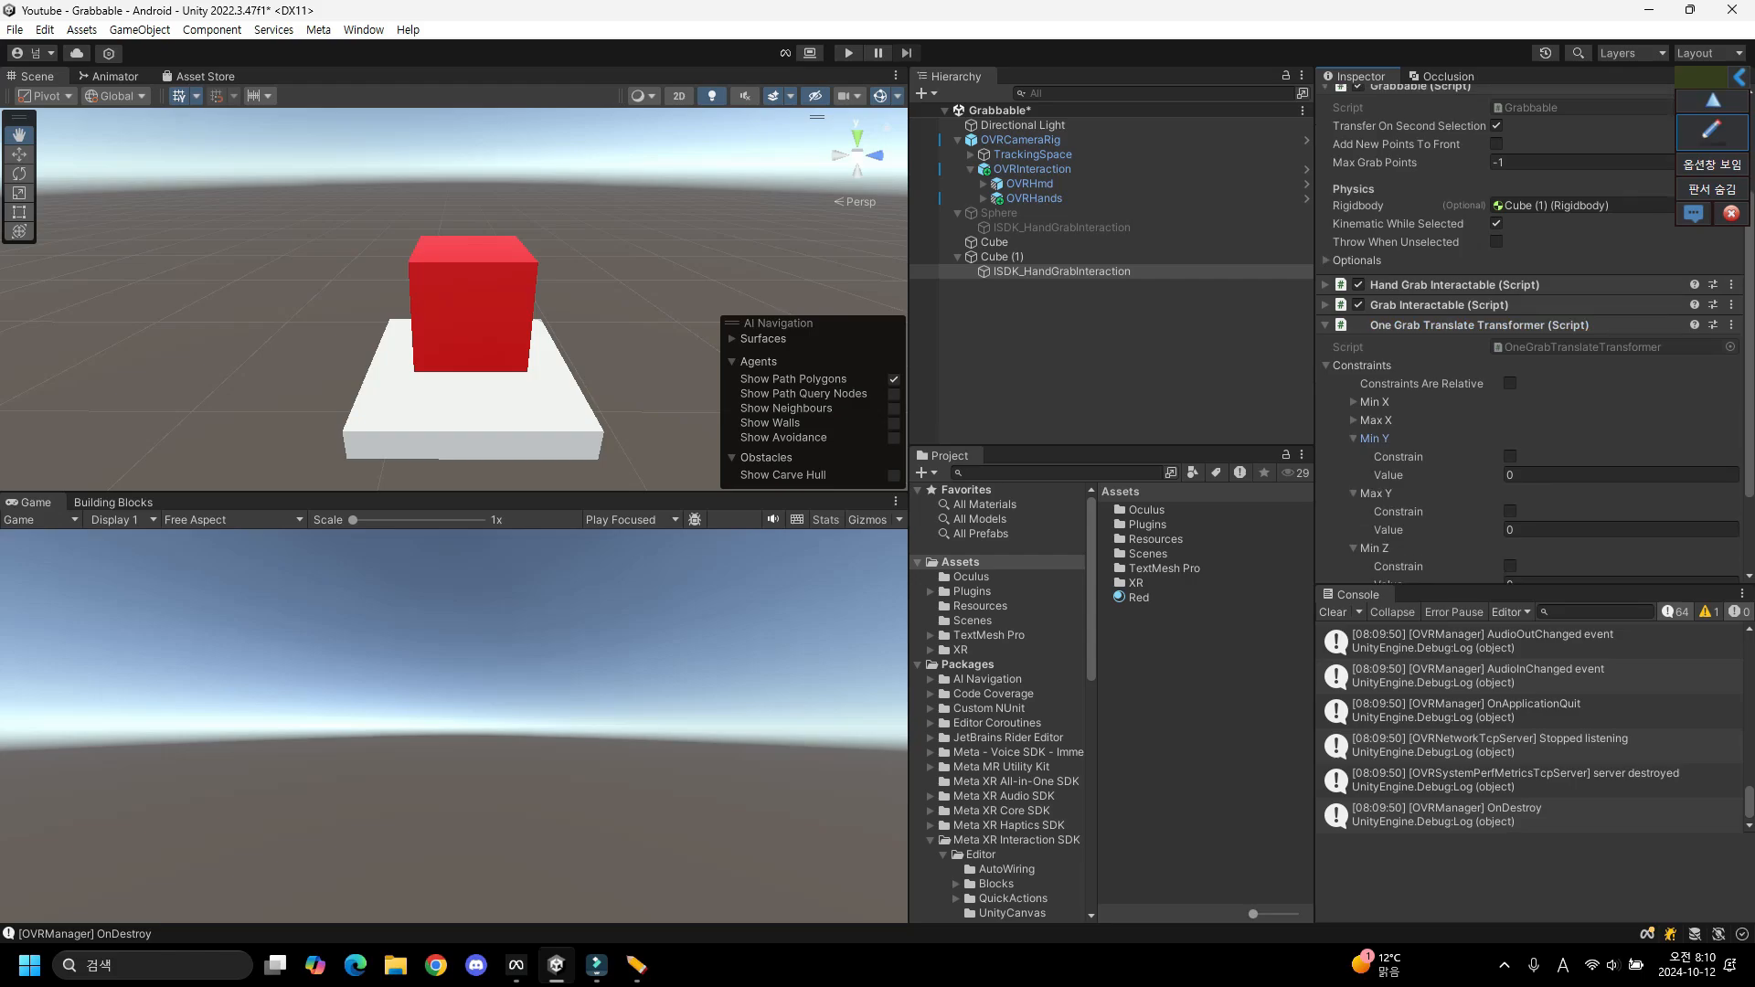
{"action": "scroll", "coordinate": [1529, 365], "scroll_direction": "down", "scroll_amount": 3}
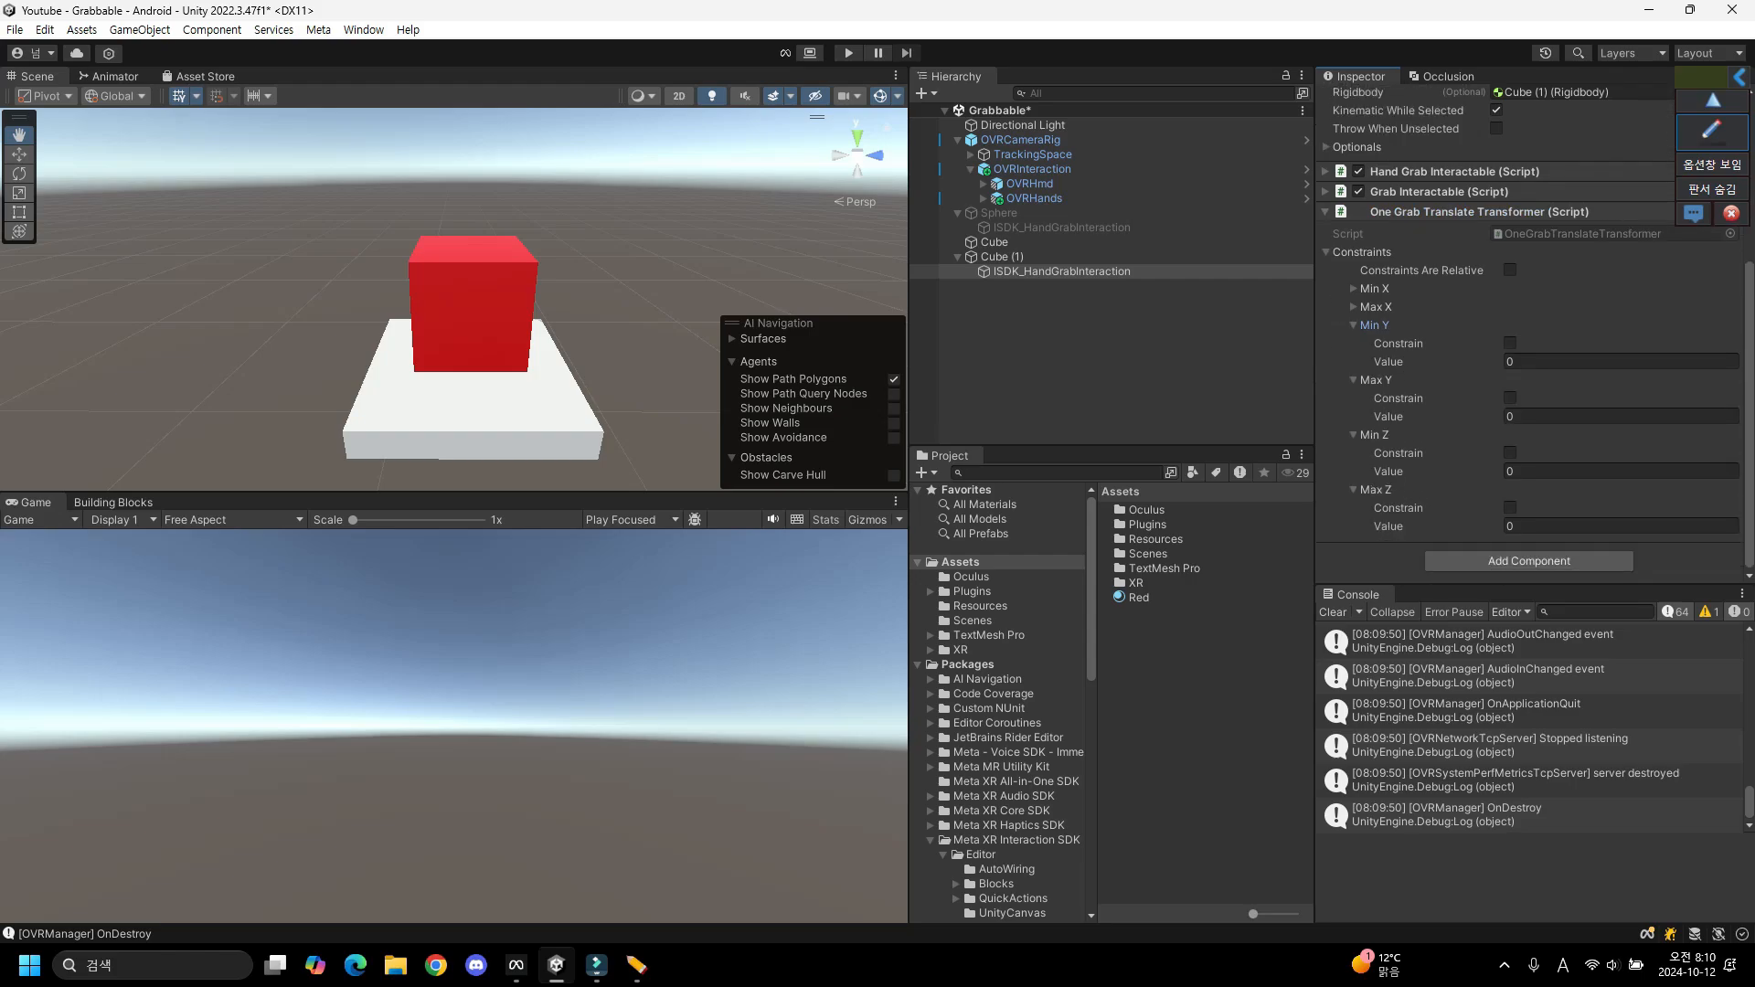
{"action": "scroll", "coordinate": [1529, 366], "scroll_direction": "up", "scroll_amount": 1}
{"action": "left_click", "coordinate": [1353, 357]}
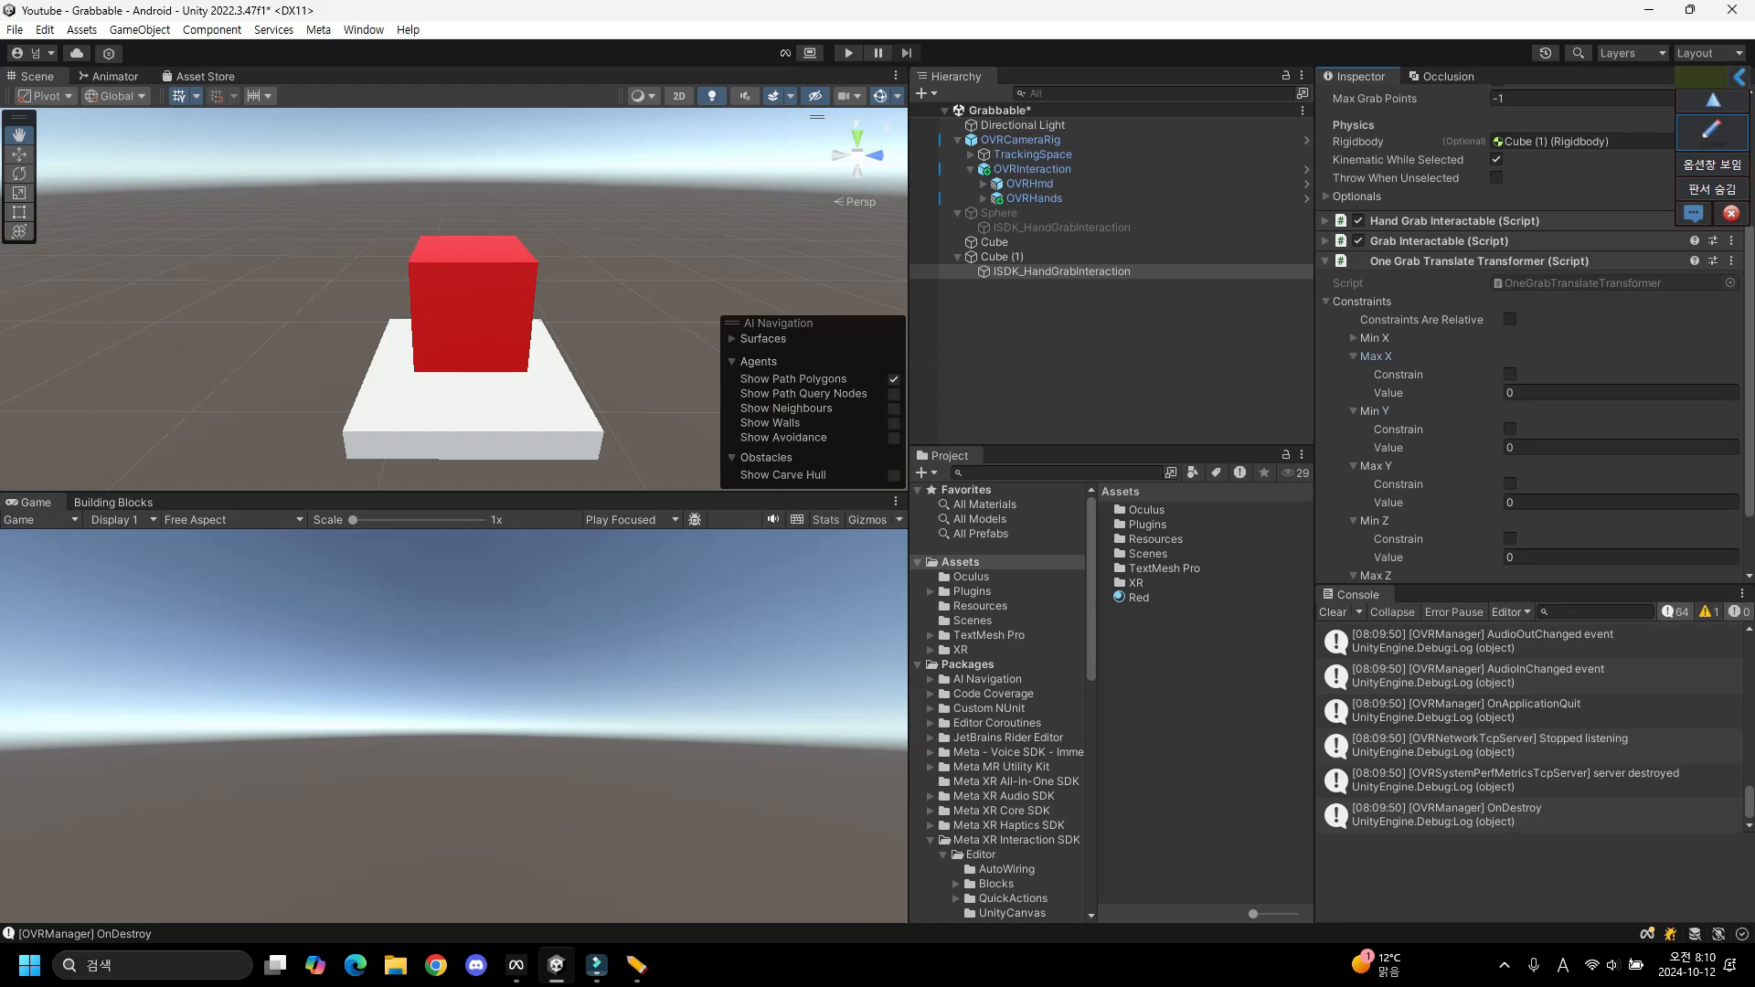
{"action": "left_click", "coordinate": [1354, 338]}
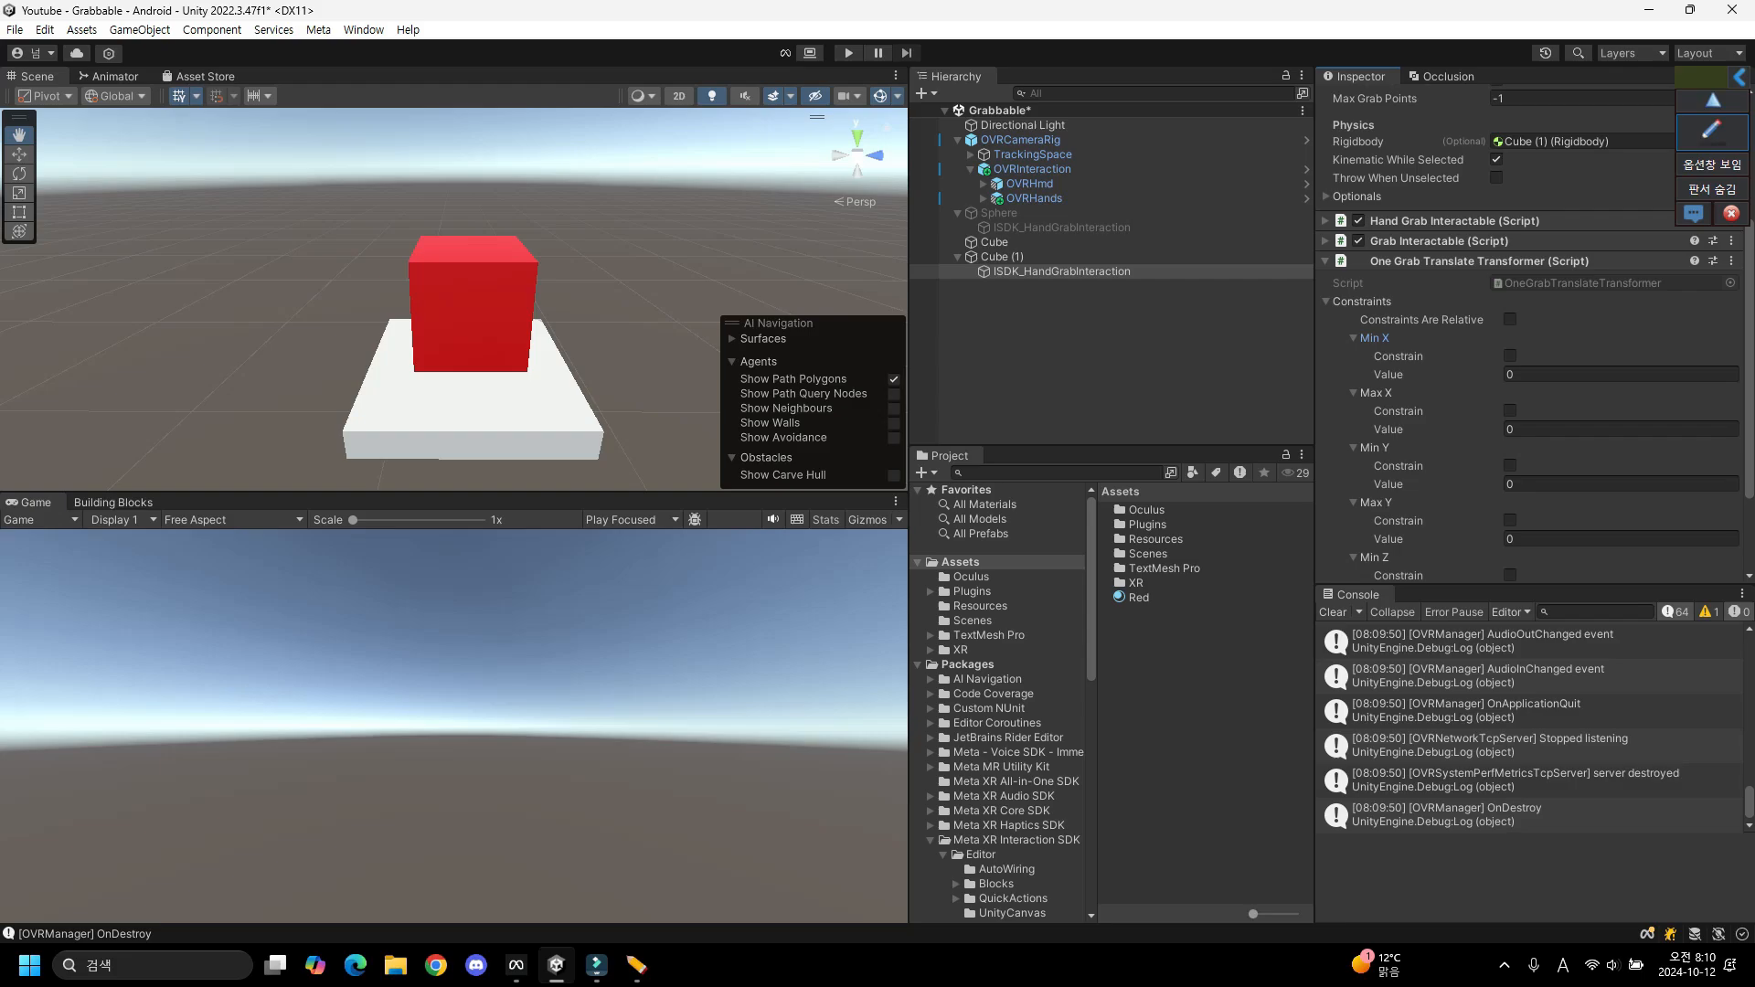
{"action": "left_click", "coordinate": [1510, 521]}
{"action": "scroll", "coordinate": [1510, 523], "scroll_direction": "down", "scroll_amount": 1}
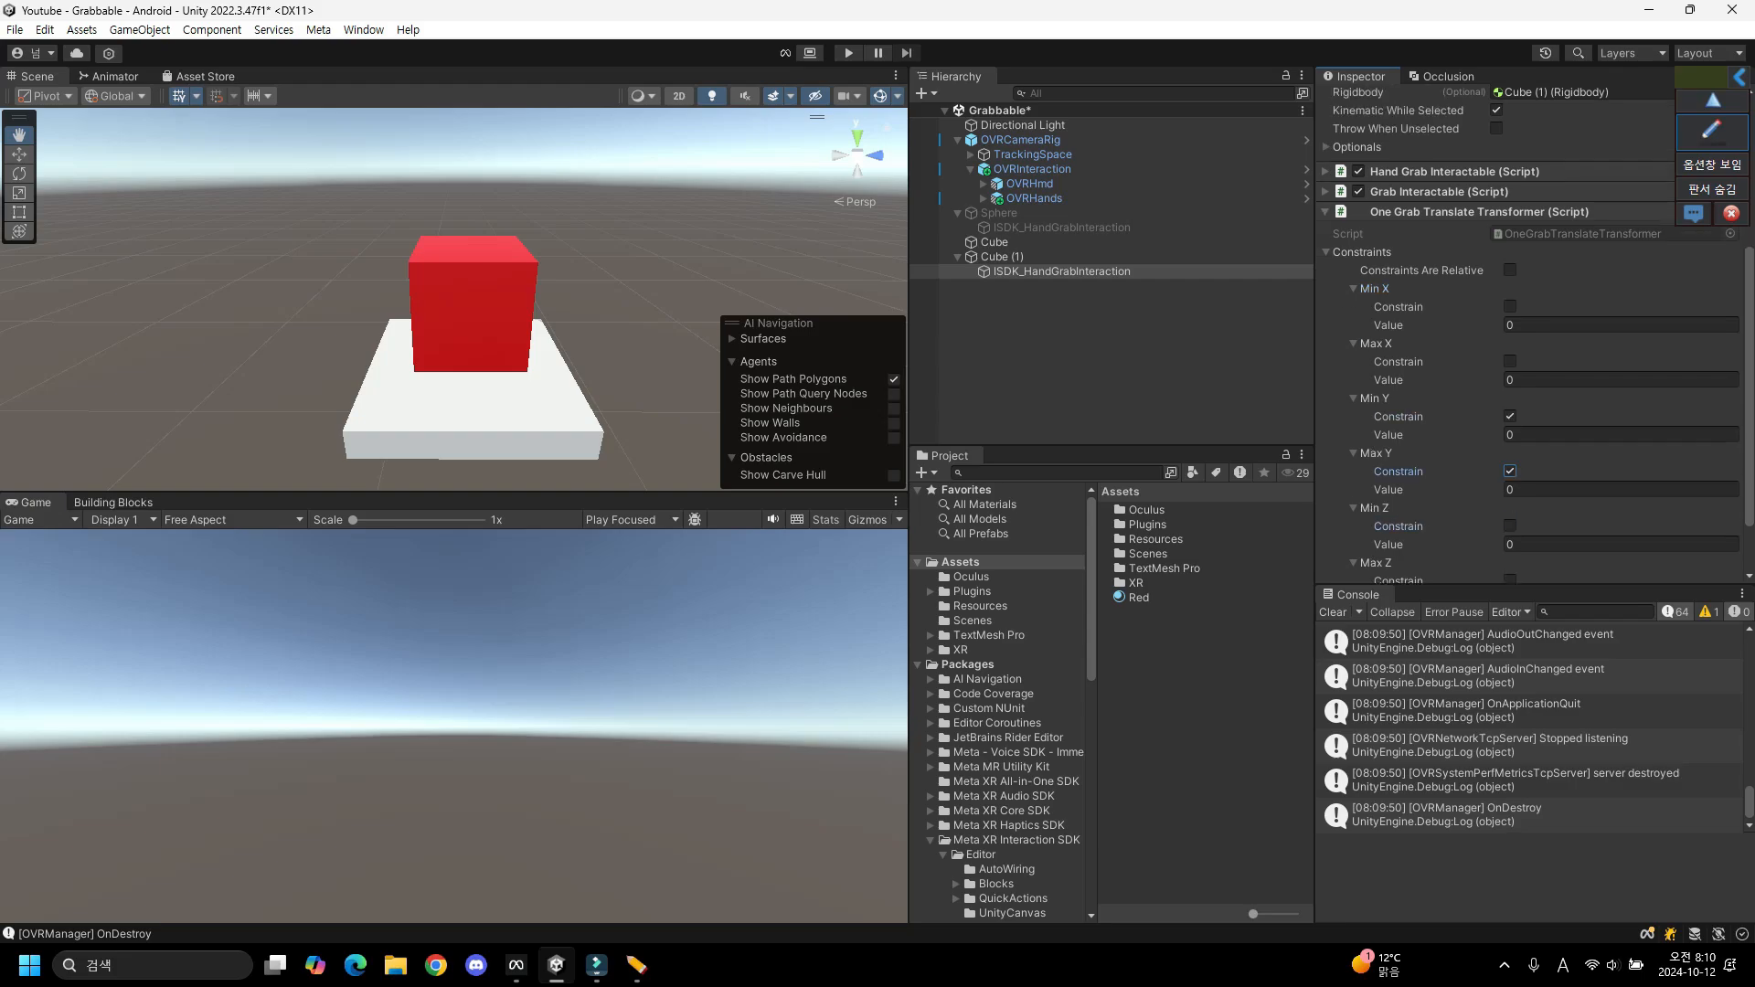
{"action": "left_click", "coordinate": [1510, 580]}
{"action": "scroll", "coordinate": [1515, 534], "scroll_direction": "down", "scroll_amount": 2}
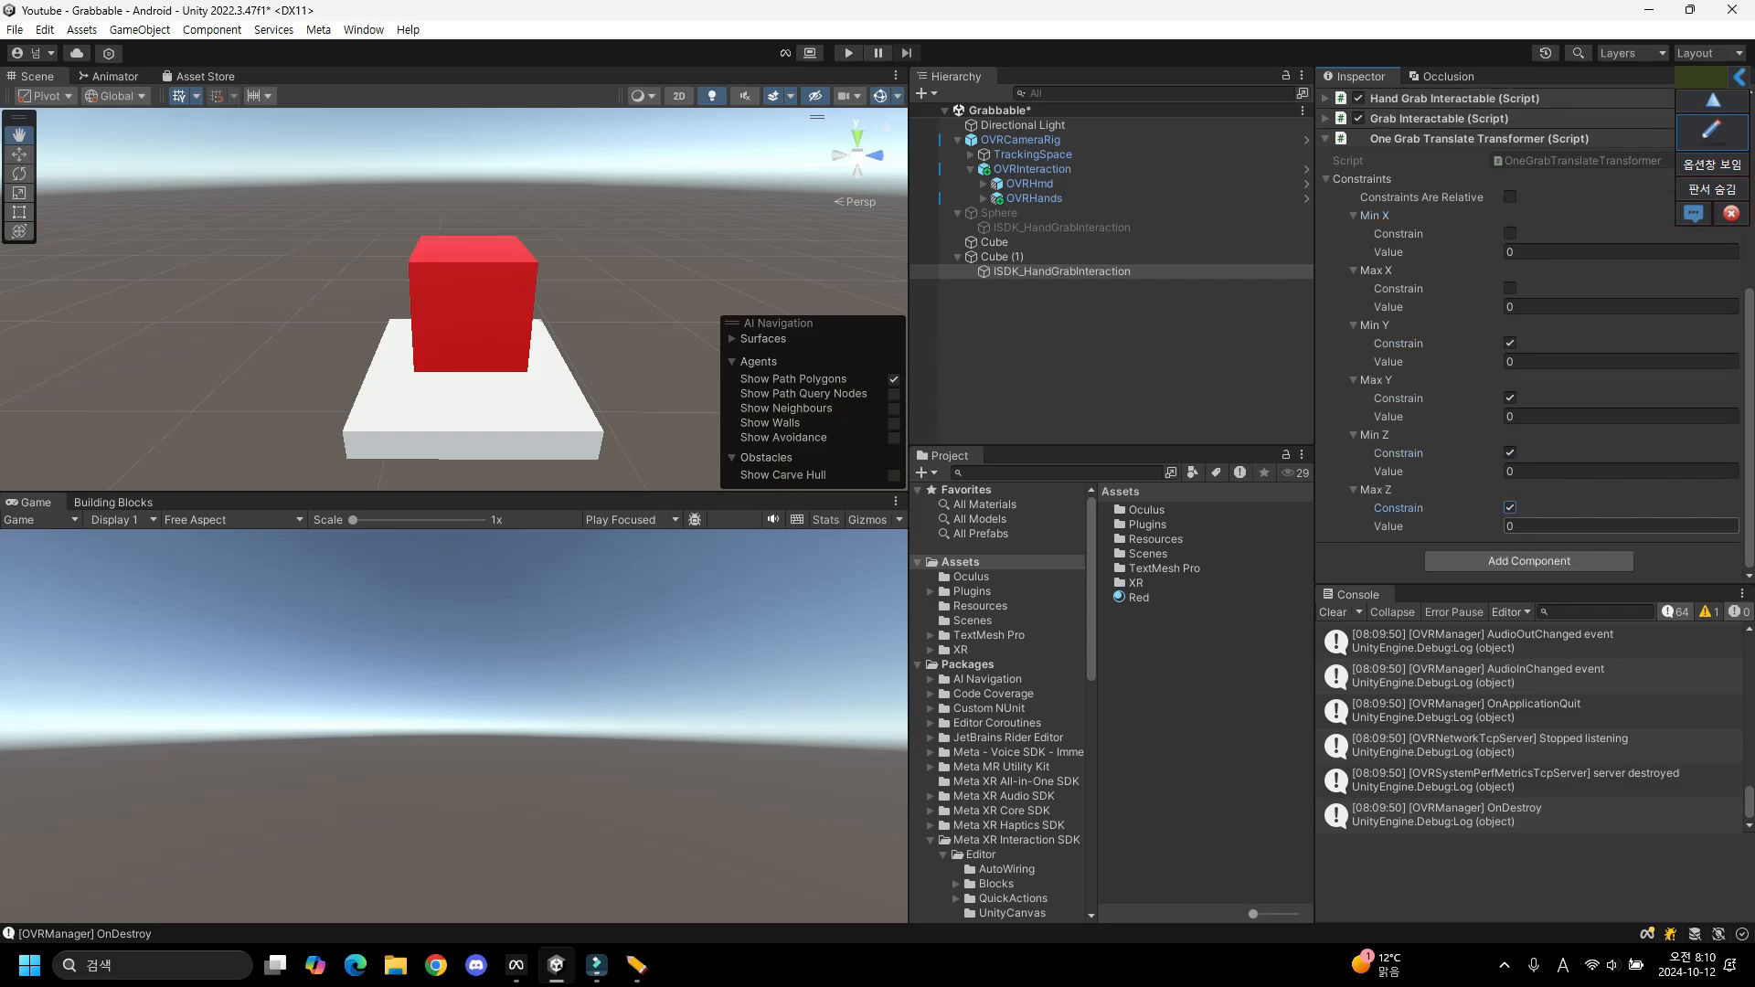
Check Cube (1)'s Y position and set the translate transformer's Min Y and Max Y values to 1.
{"action": "scroll", "coordinate": [1523, 527], "scroll_direction": "up", "scroll_amount": 7}
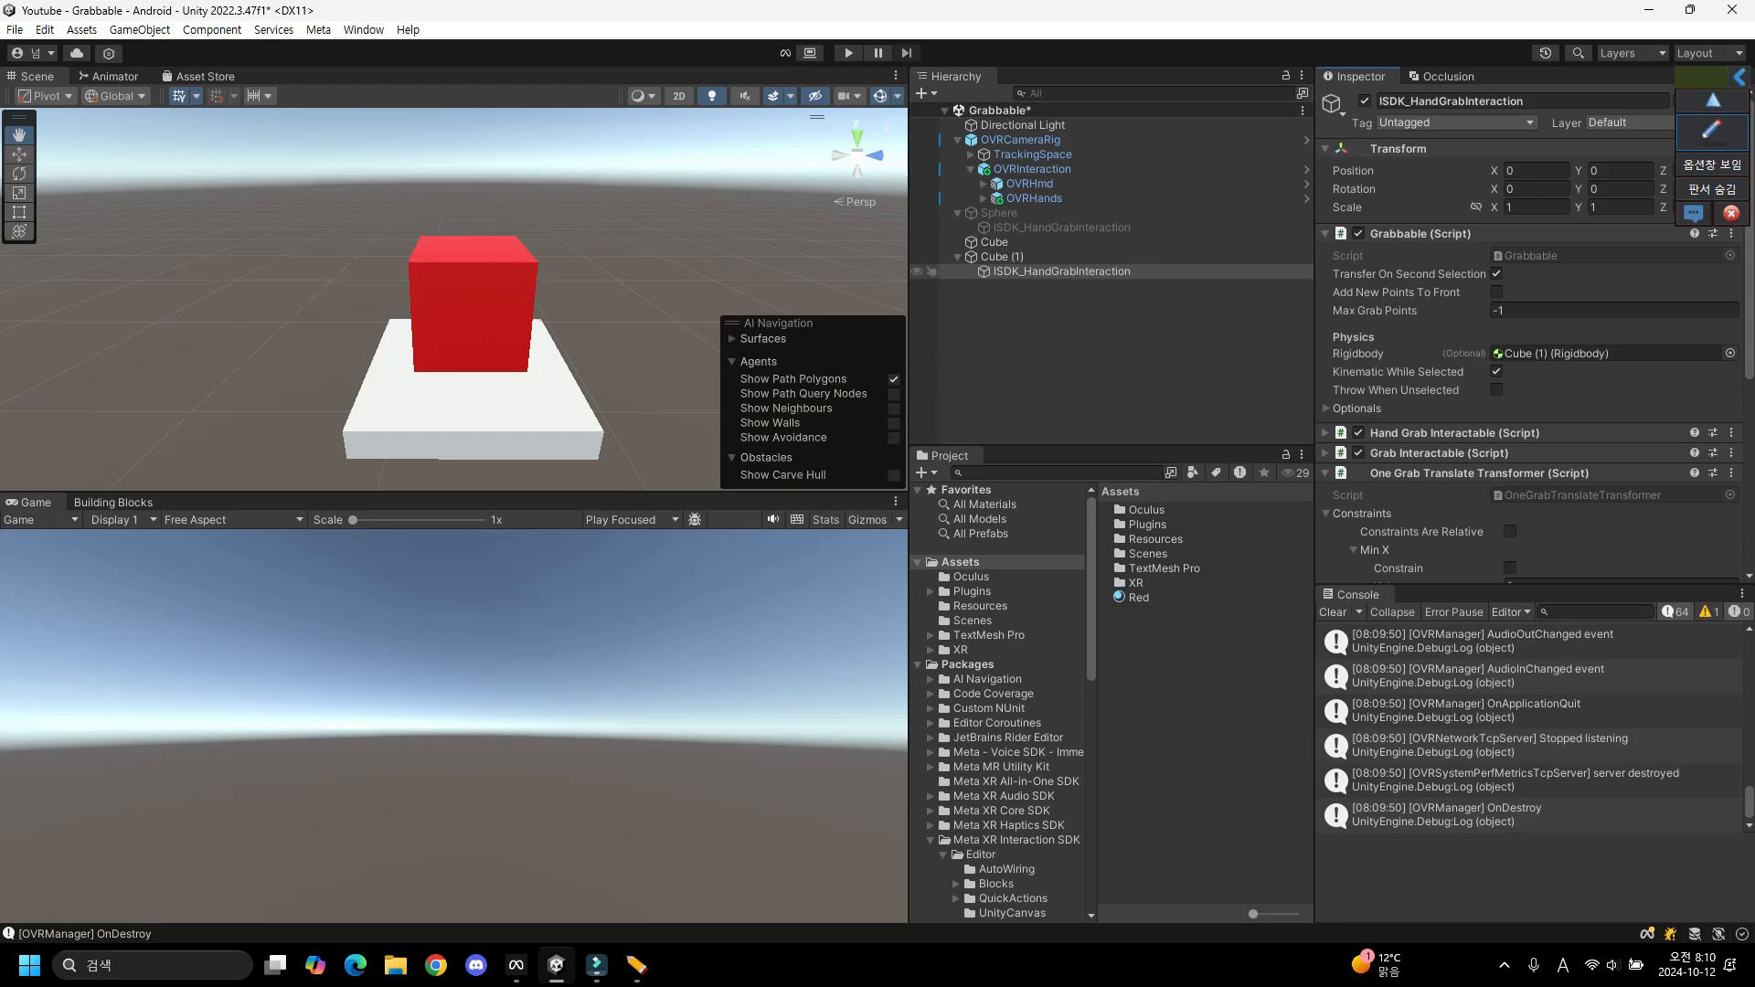
{"action": "left_click", "coordinate": [1003, 257]}
{"action": "left_click", "coordinate": [1712, 101]}
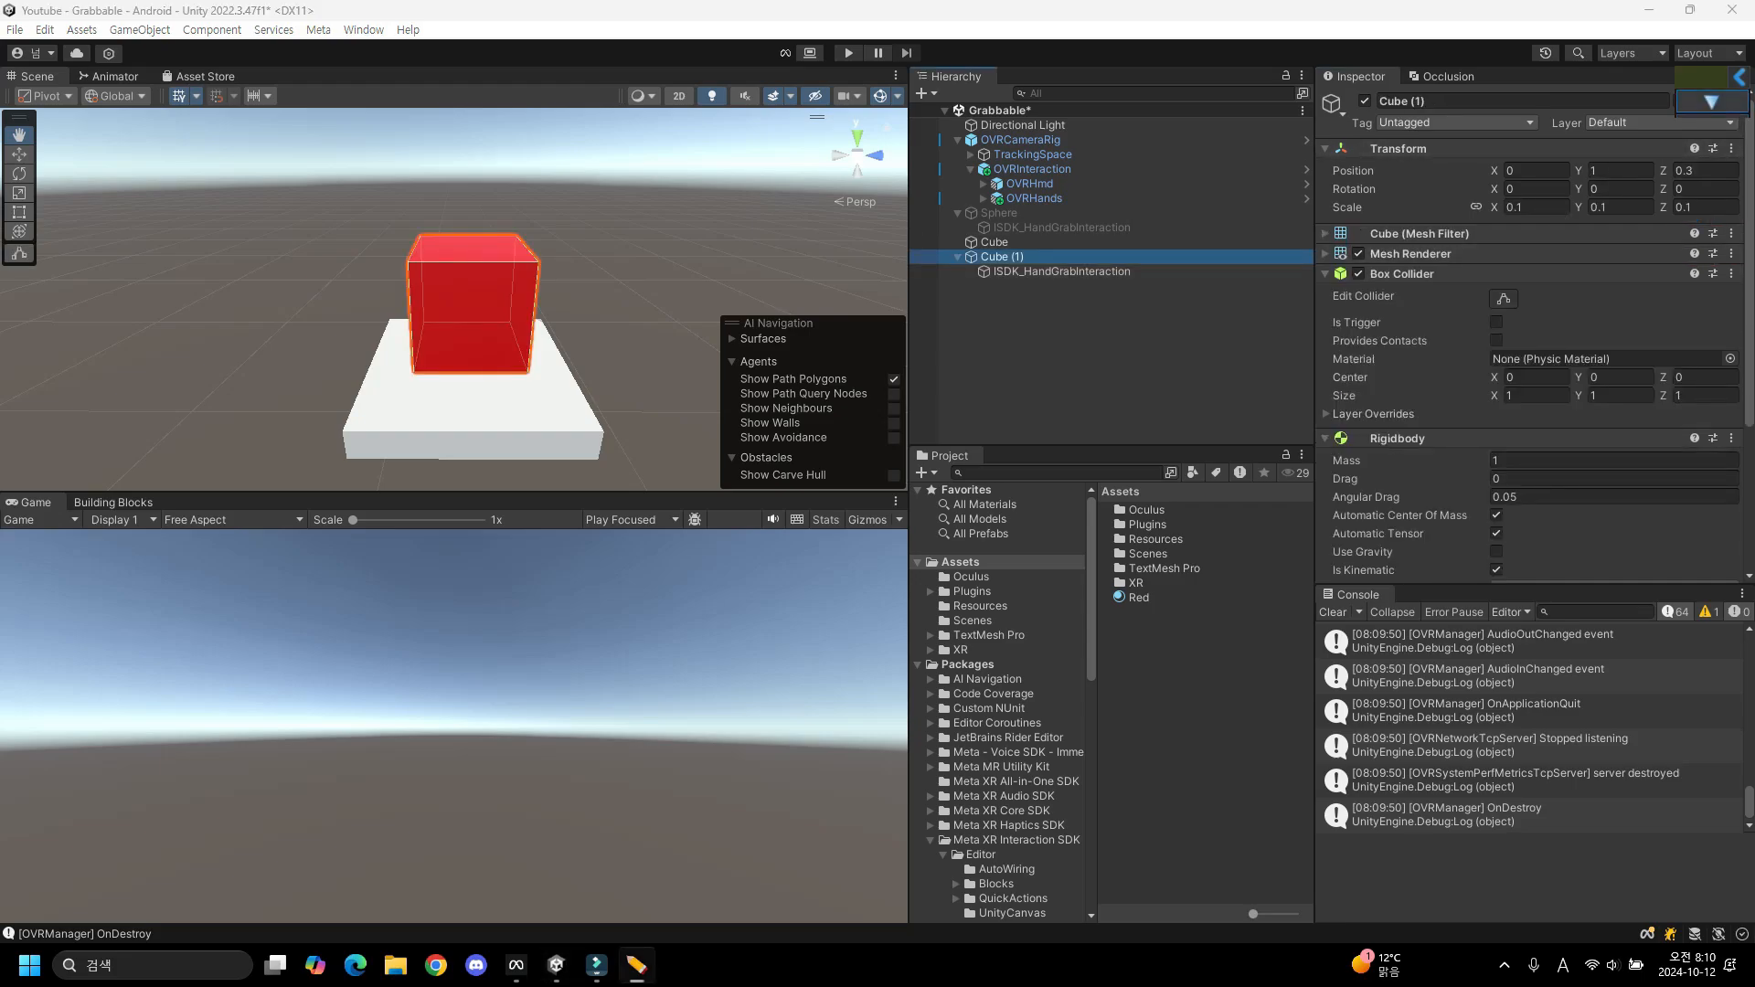
{"action": "left_click", "coordinate": [1620, 171]}
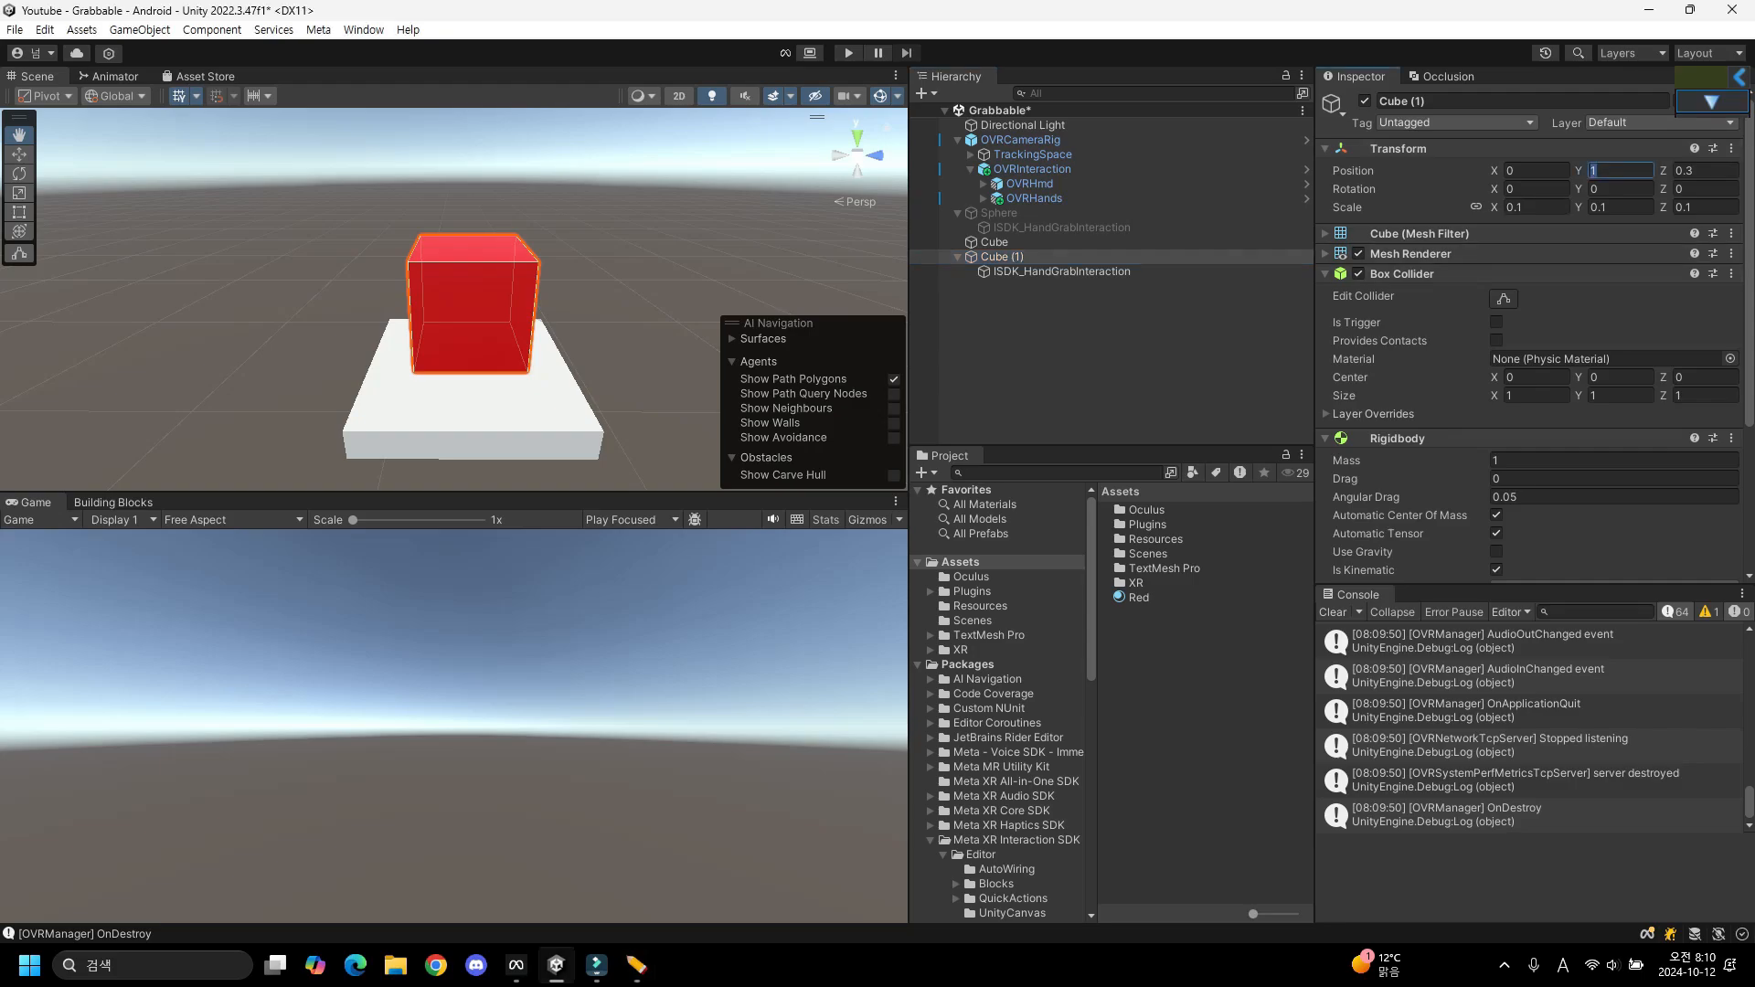
{"action": "left_click", "coordinate": [1061, 271]}
{"action": "scroll", "coordinate": [1528, 338], "scroll_direction": "down", "scroll_amount": 7}
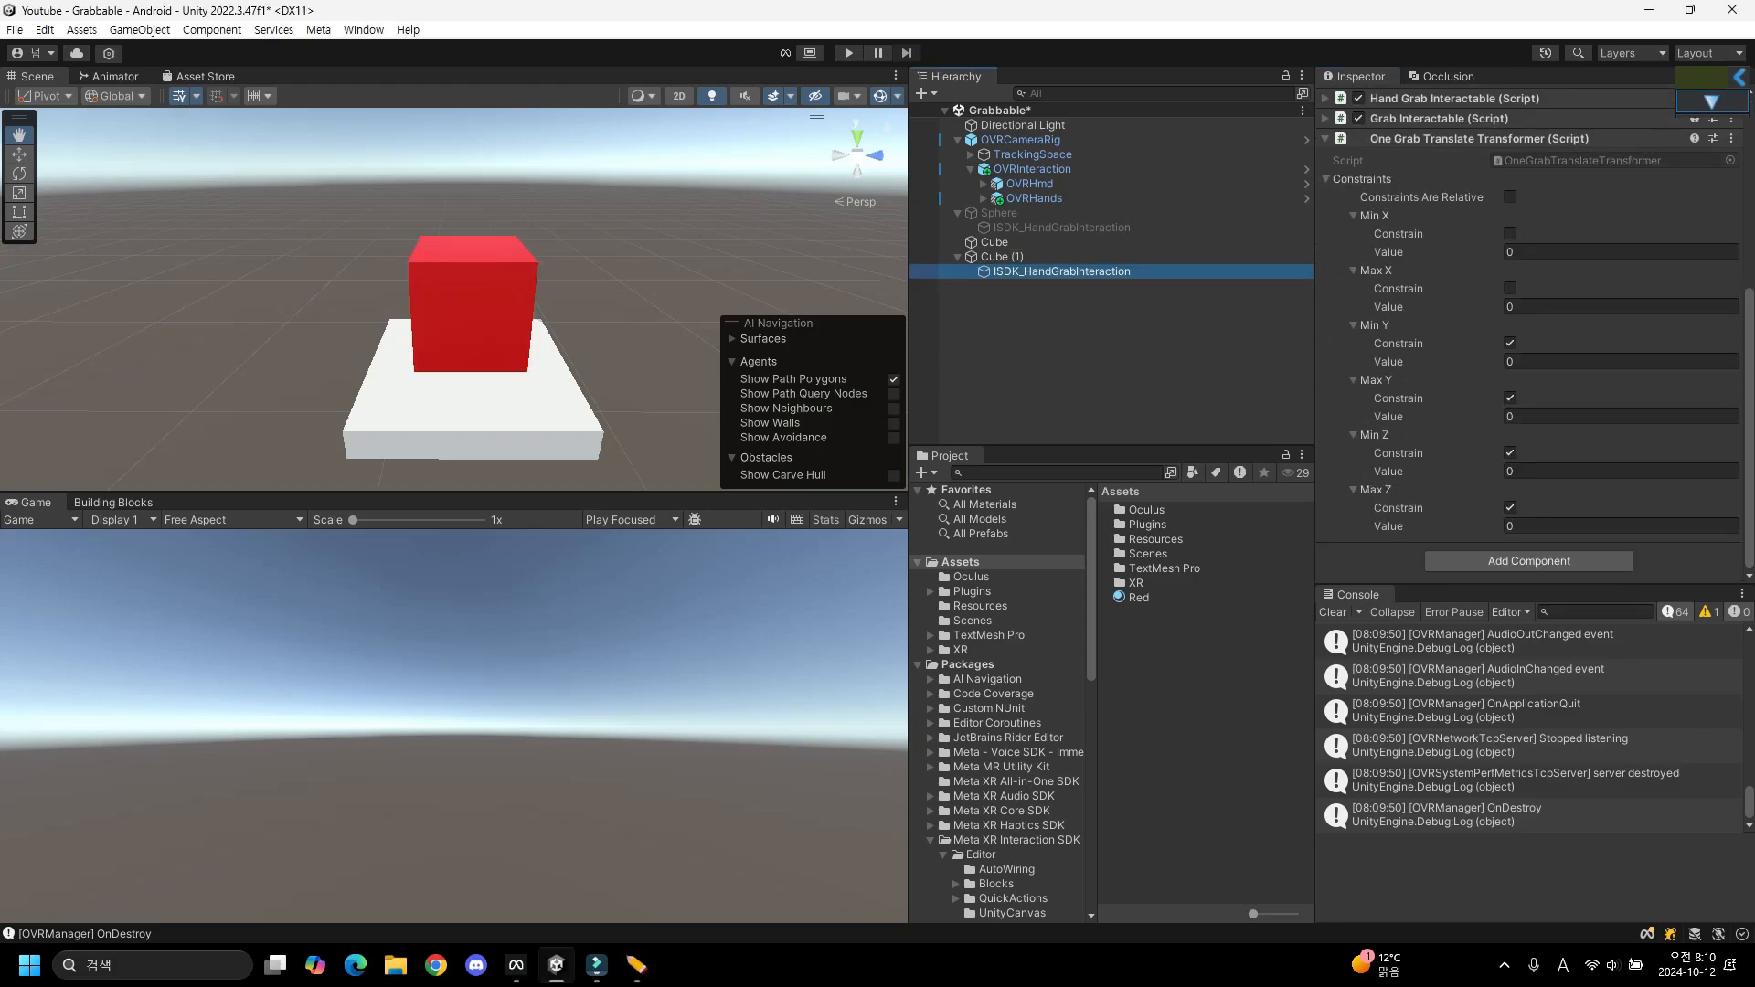
{"action": "left_click", "coordinate": [1591, 362]}
{"action": "type", "text": "1"}
{"action": "left_click", "coordinate": [1590, 417]}
{"action": "type", "text": "1"}
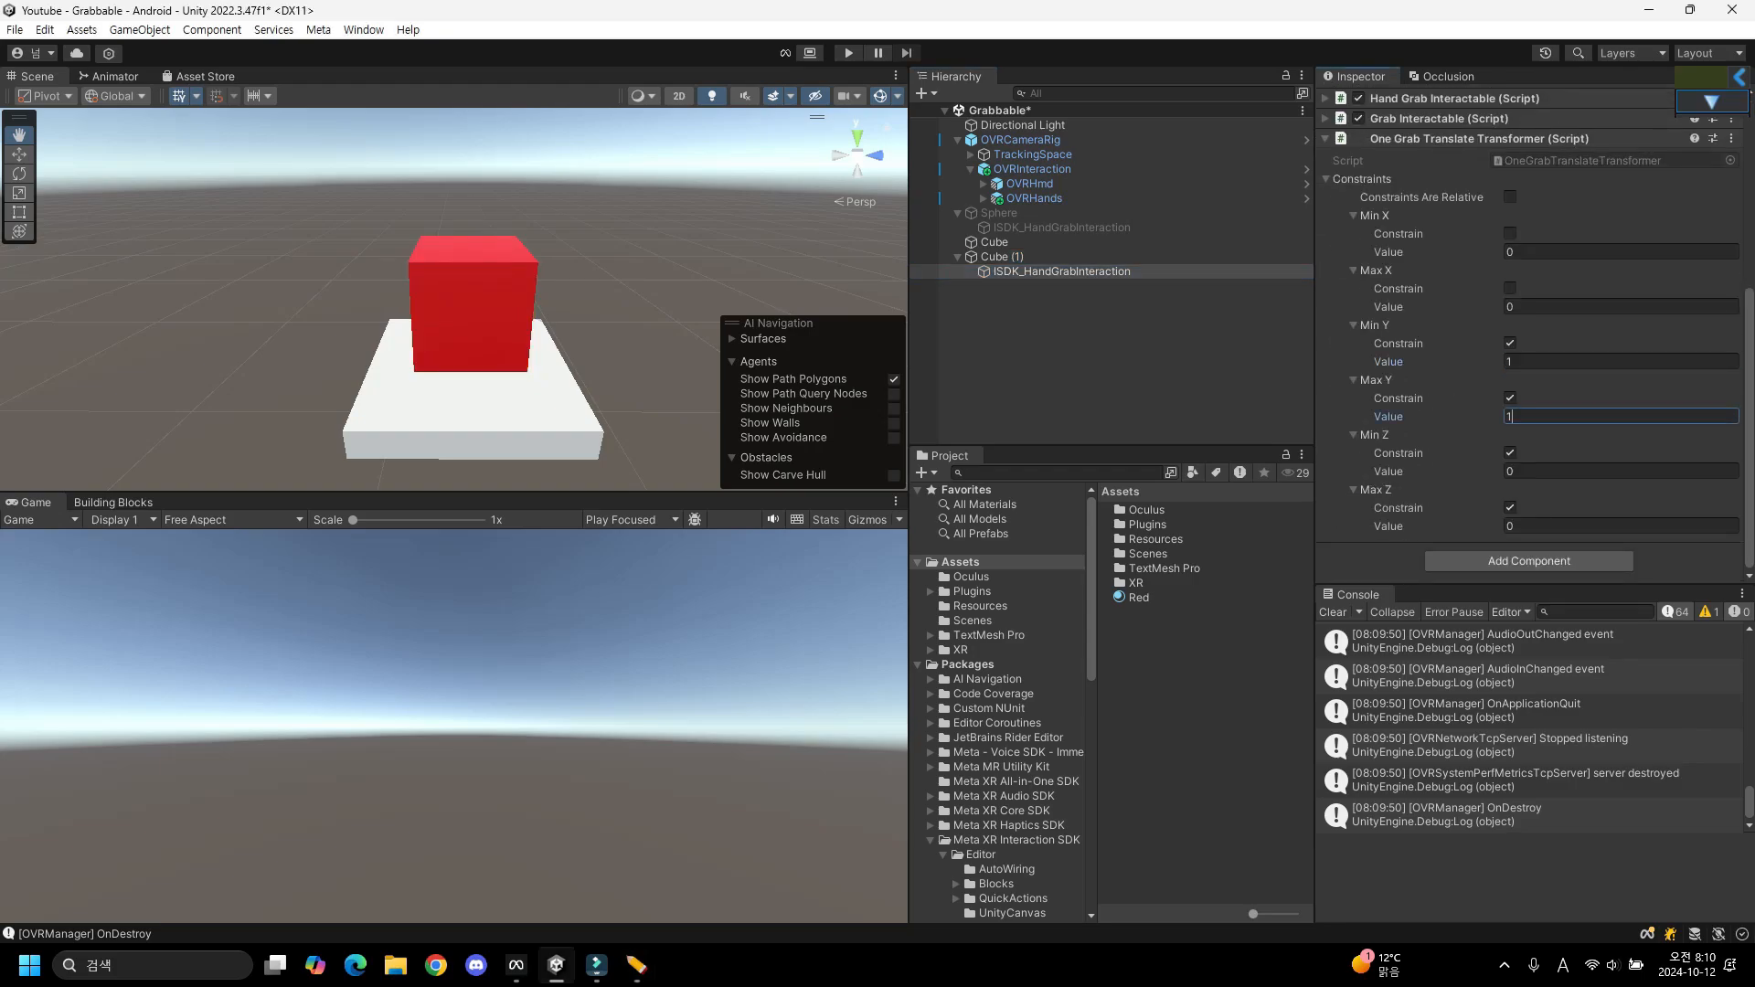
Copy Cube (1)'s Z position of 0.3 into the translate transformer's Min Z and Max Z values.
{"action": "left_click", "coordinate": [1002, 257]}
{"action": "scroll", "coordinate": [1528, 338], "scroll_direction": "up", "scroll_amount": 5}
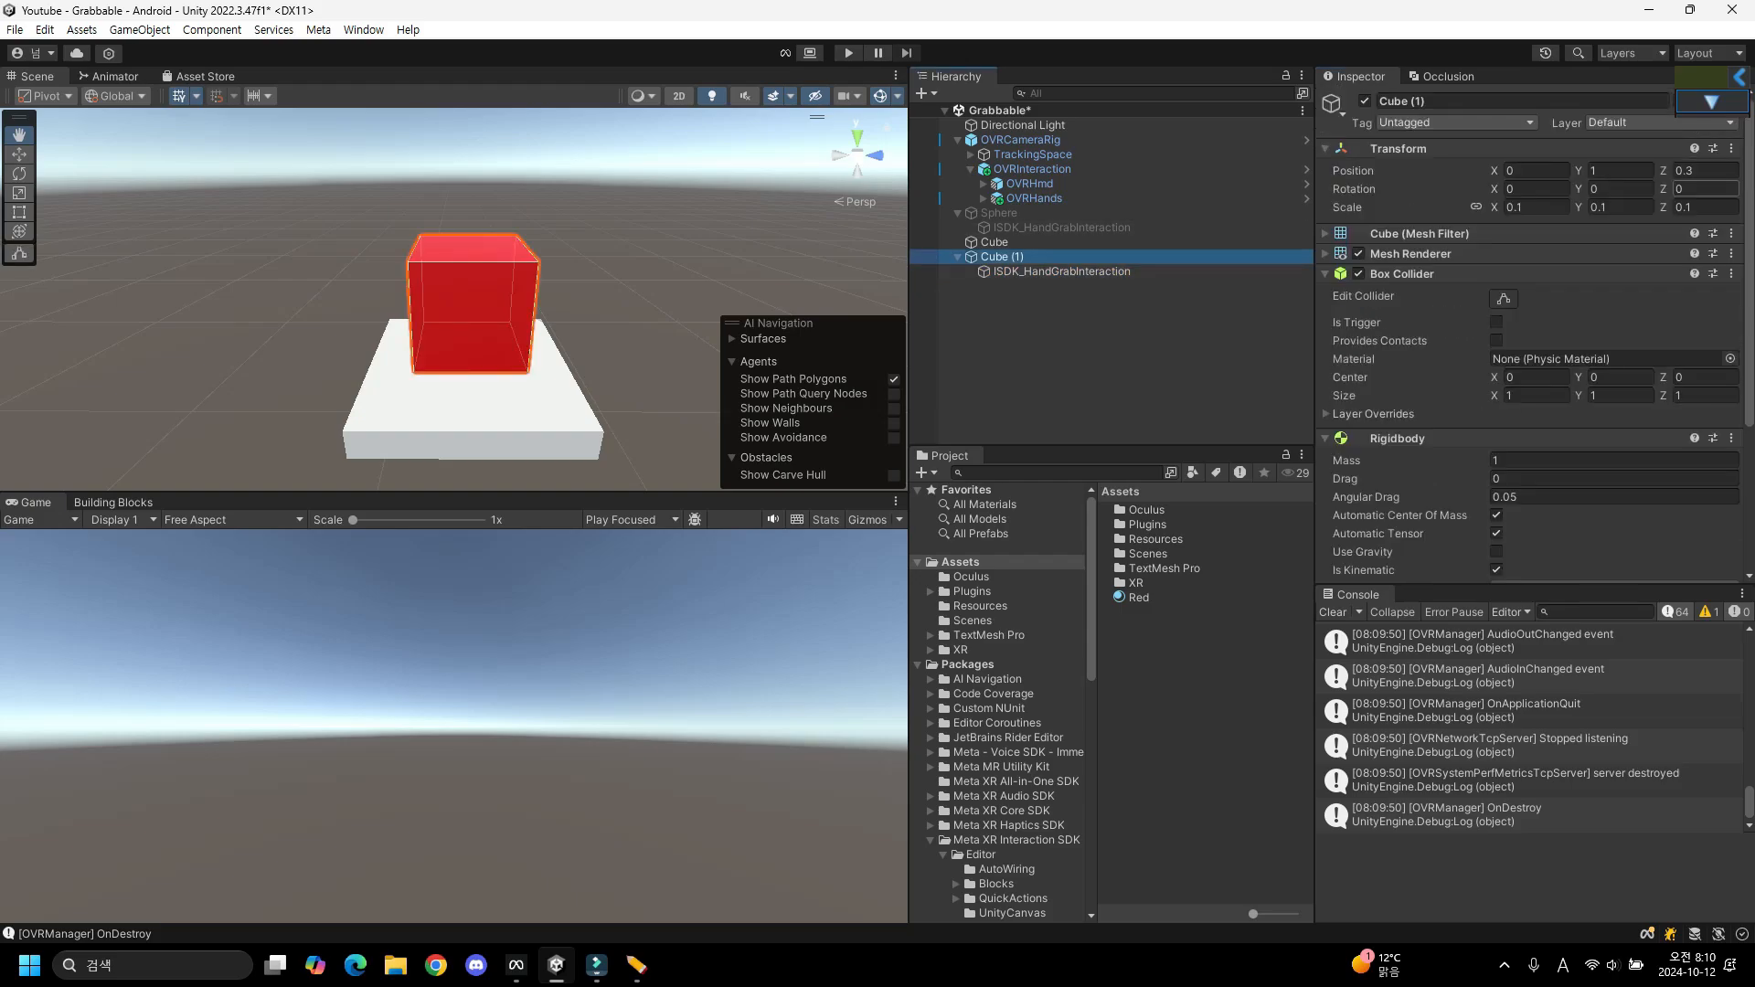
{"action": "left_click", "coordinate": [1705, 171]}
{"action": "key", "text": "ctrl+c"}
{"action": "left_click", "coordinate": [1061, 272]}
{"action": "scroll", "coordinate": [1528, 366], "scroll_direction": "down", "scroll_amount": 7}
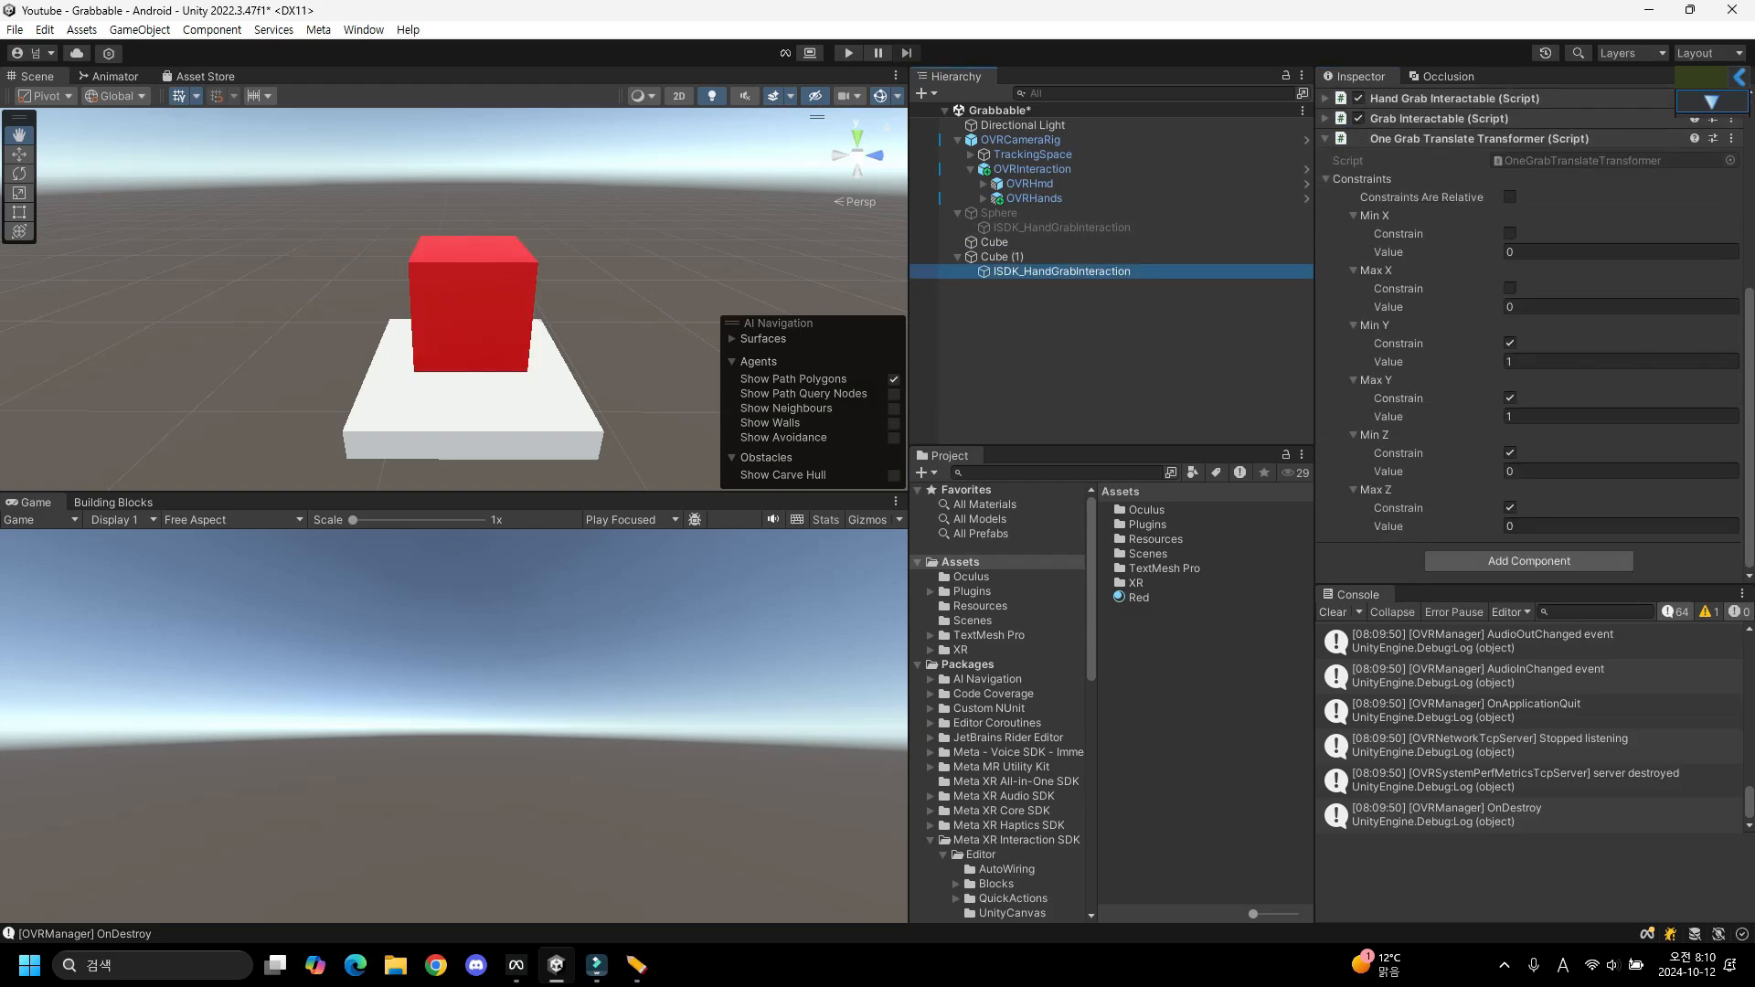
{"action": "left_click", "coordinate": [1590, 472]}
{"action": "key", "text": "ctrl+v"}
{"action": "left_click", "coordinate": [1590, 526]}
{"action": "key", "text": "ctrl+v"}
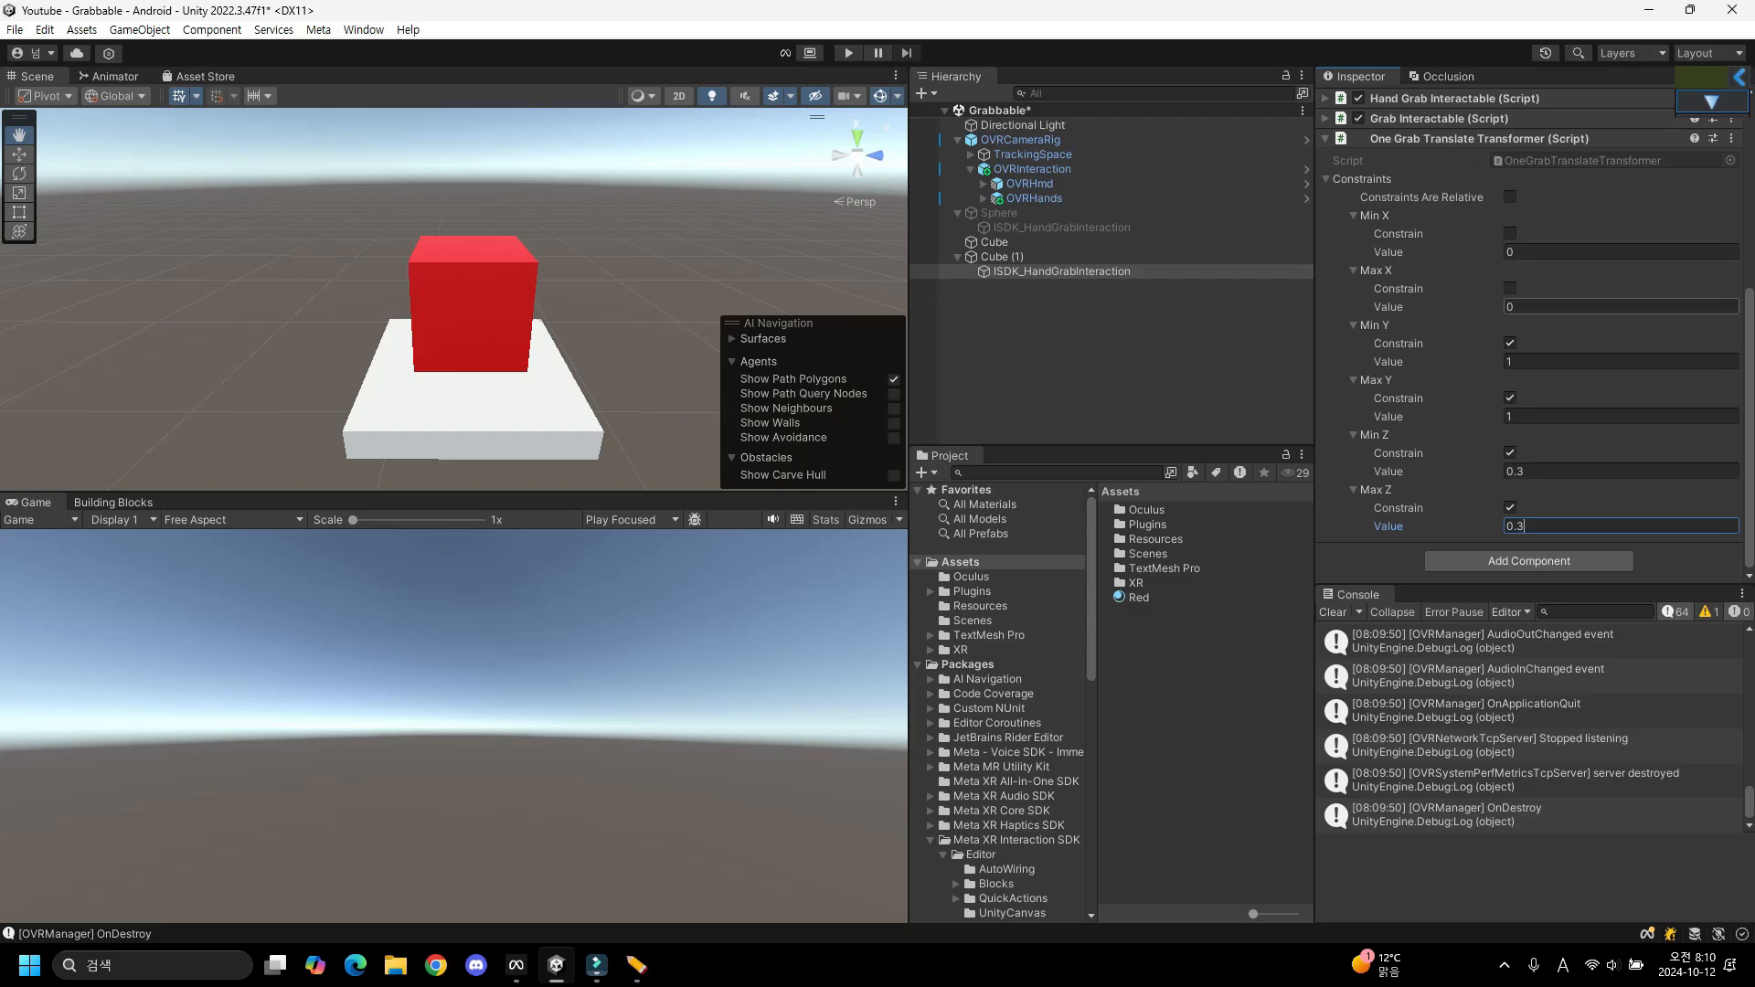
Assign the One Grab Translate Transformer to the Grabbable's One Grab Transformer and test moving the cube in play mode.
{"action": "scroll", "coordinate": [1618, 311], "scroll_direction": "up", "scroll_amount": 5}
{"action": "scroll", "coordinate": [1535, 329], "scroll_direction": "up", "scroll_amount": 1}
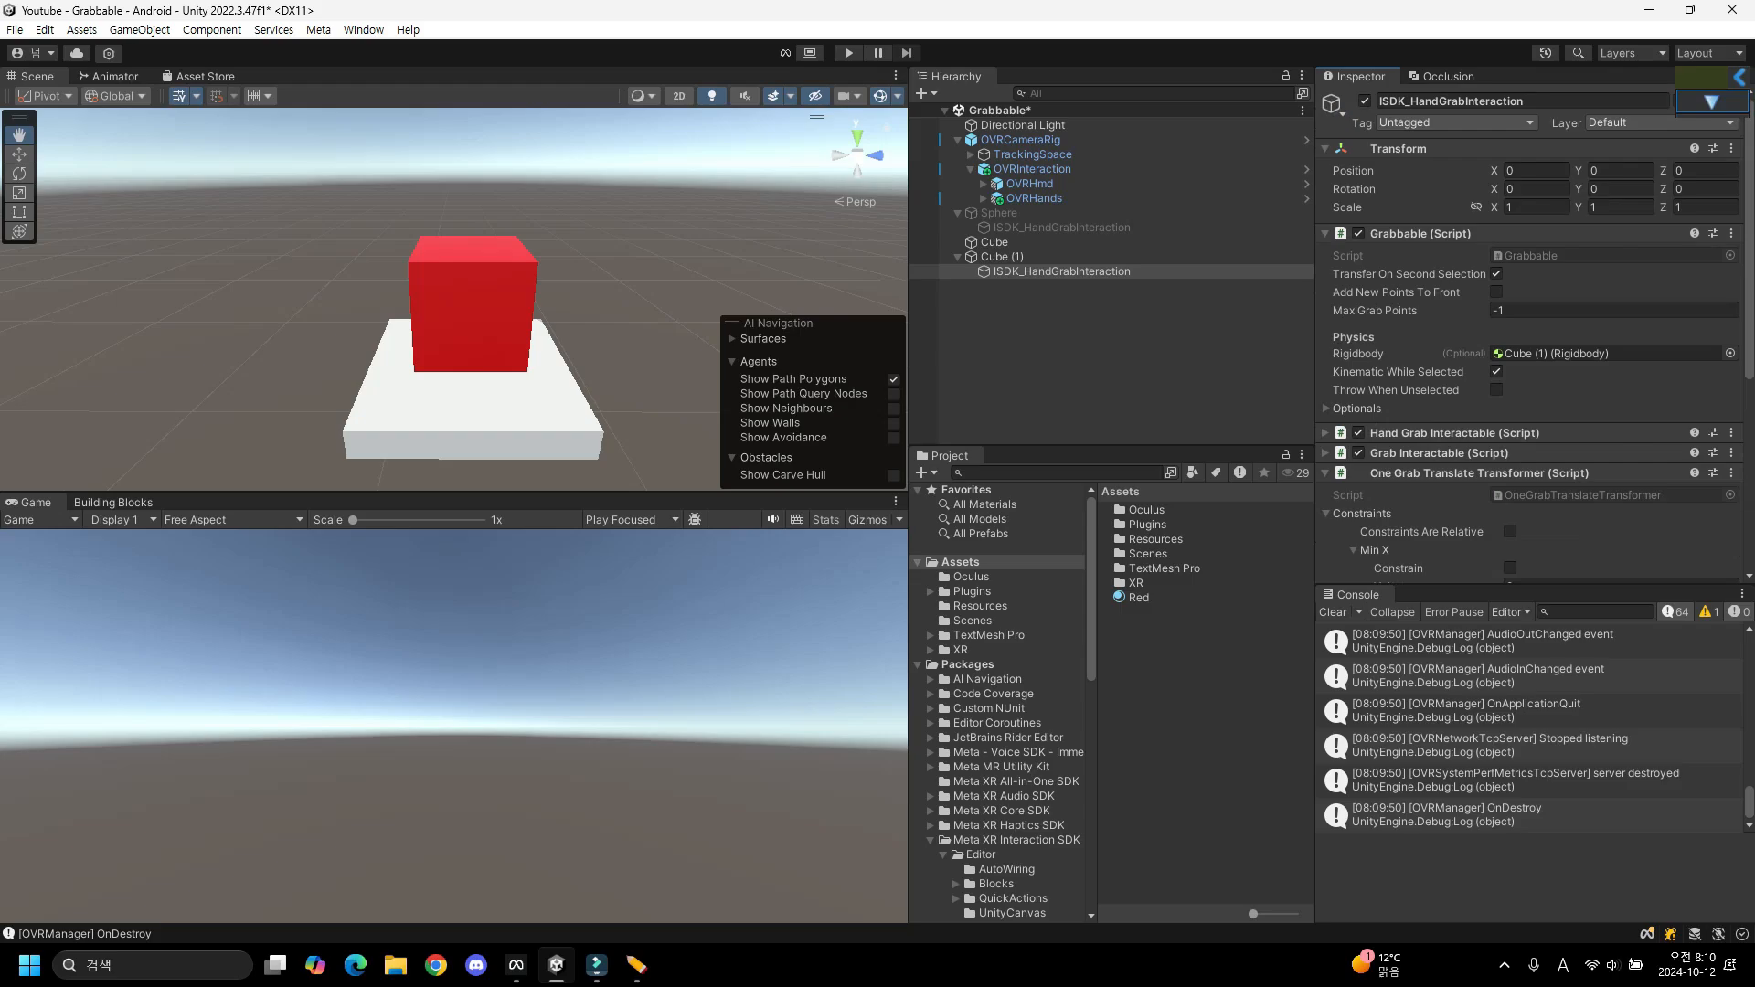
{"action": "left_click", "coordinate": [1356, 409]}
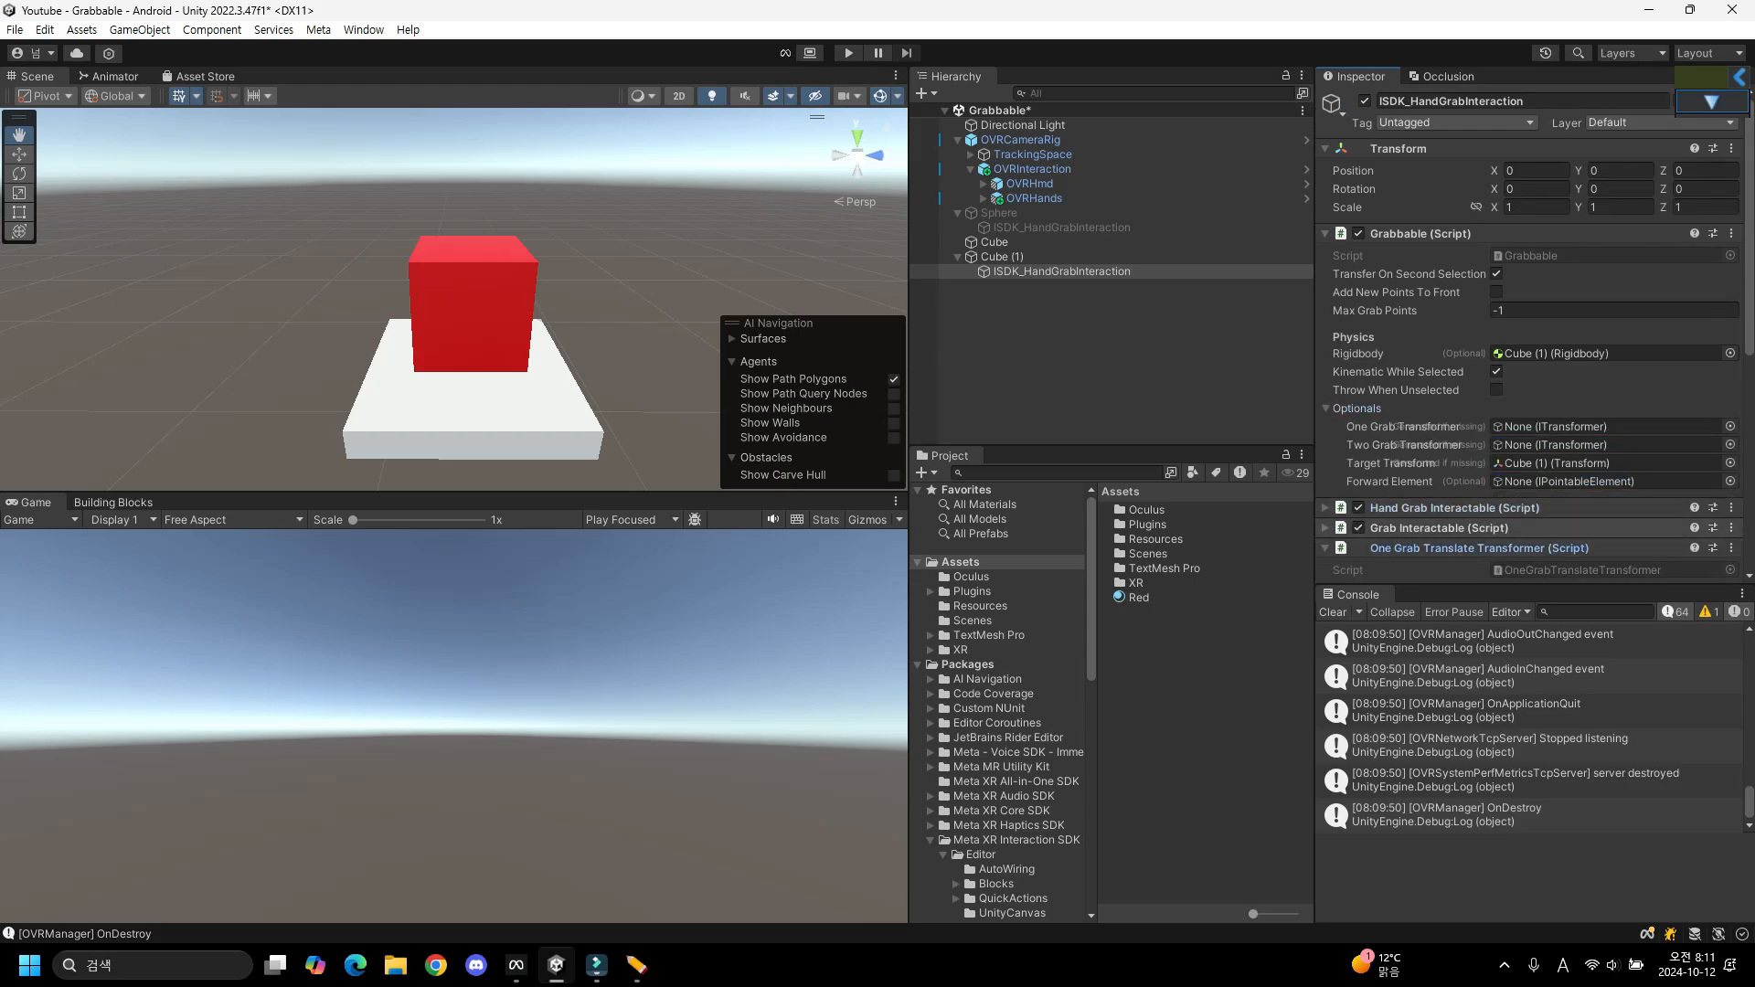
{"action": "left_click_drag", "start_coordinate": [1480, 547], "coordinate": [1609, 426]}
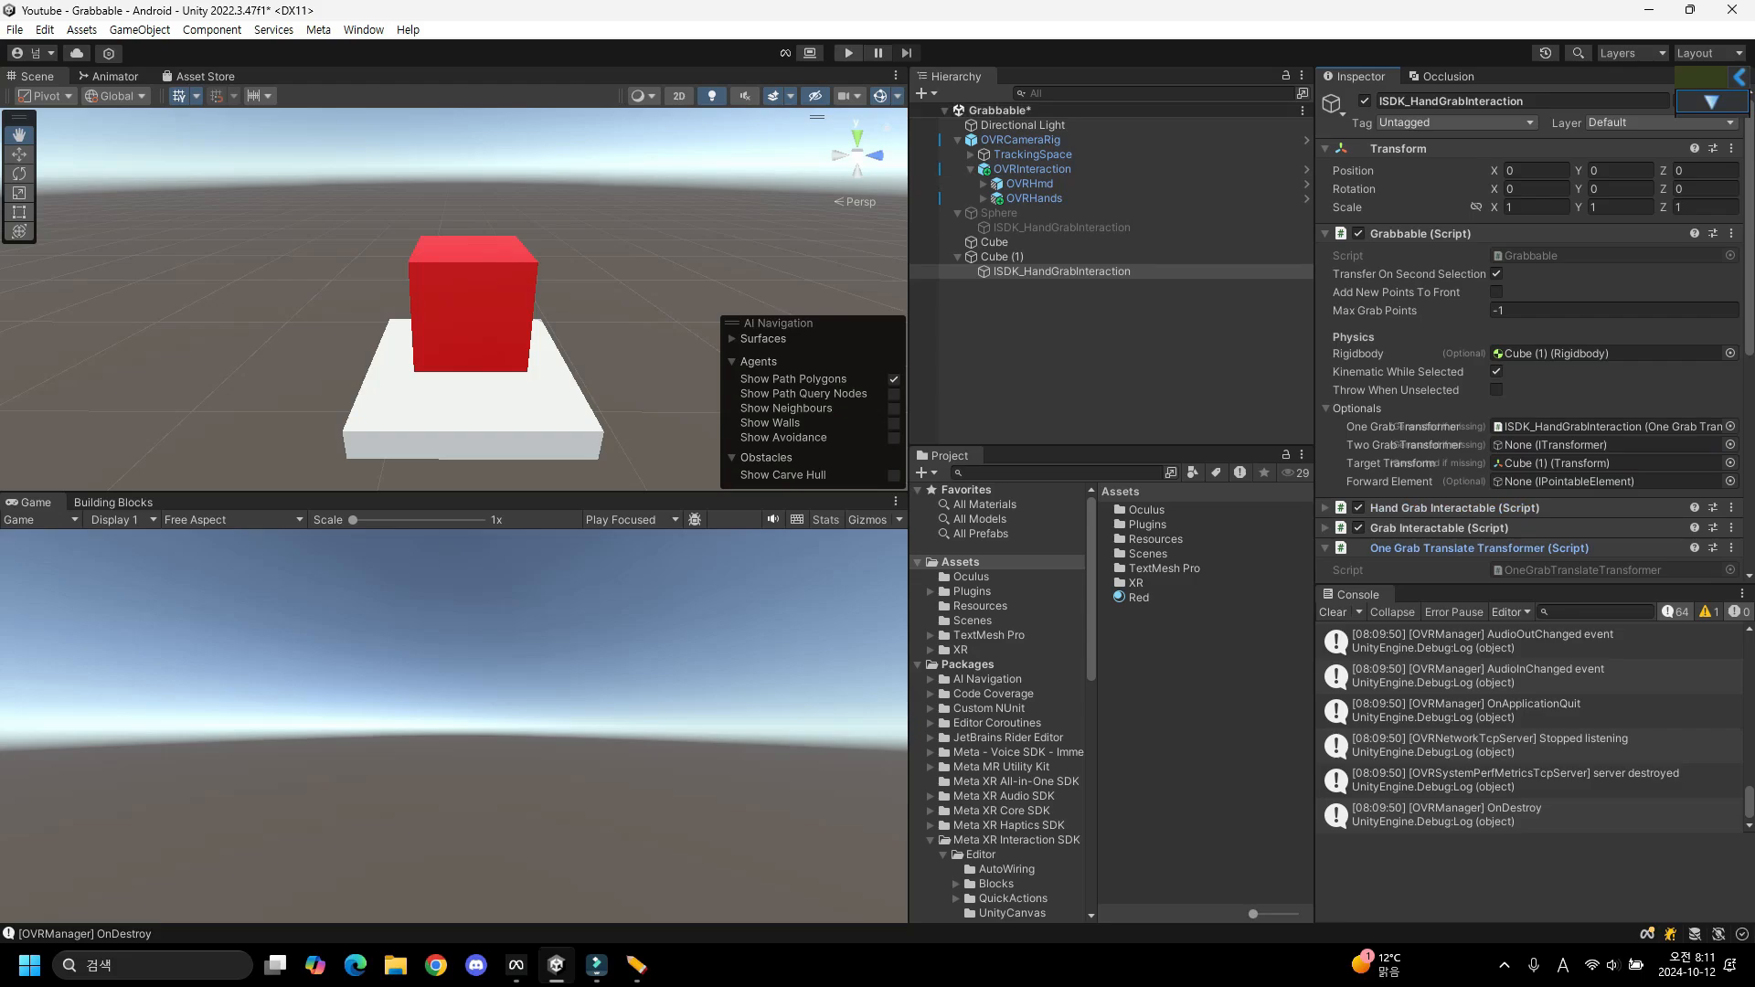
{"action": "key", "text": "ctrl+p"}
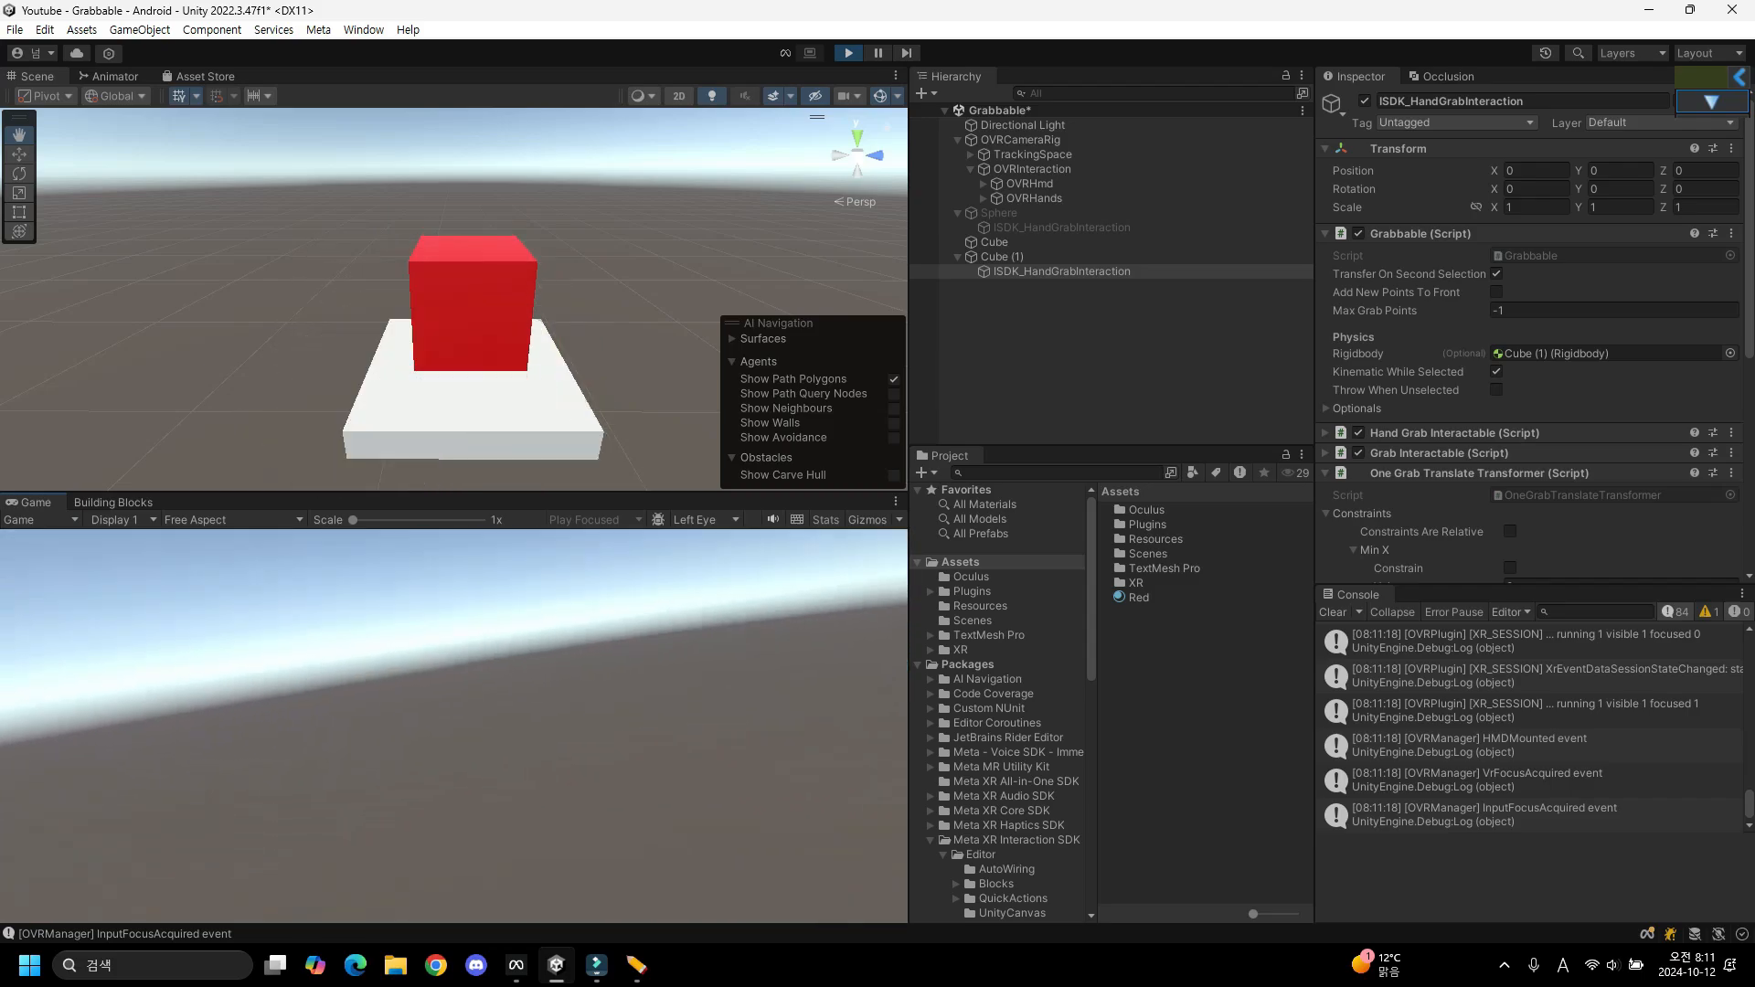
{"action": "left_click", "coordinate": [848, 52]}
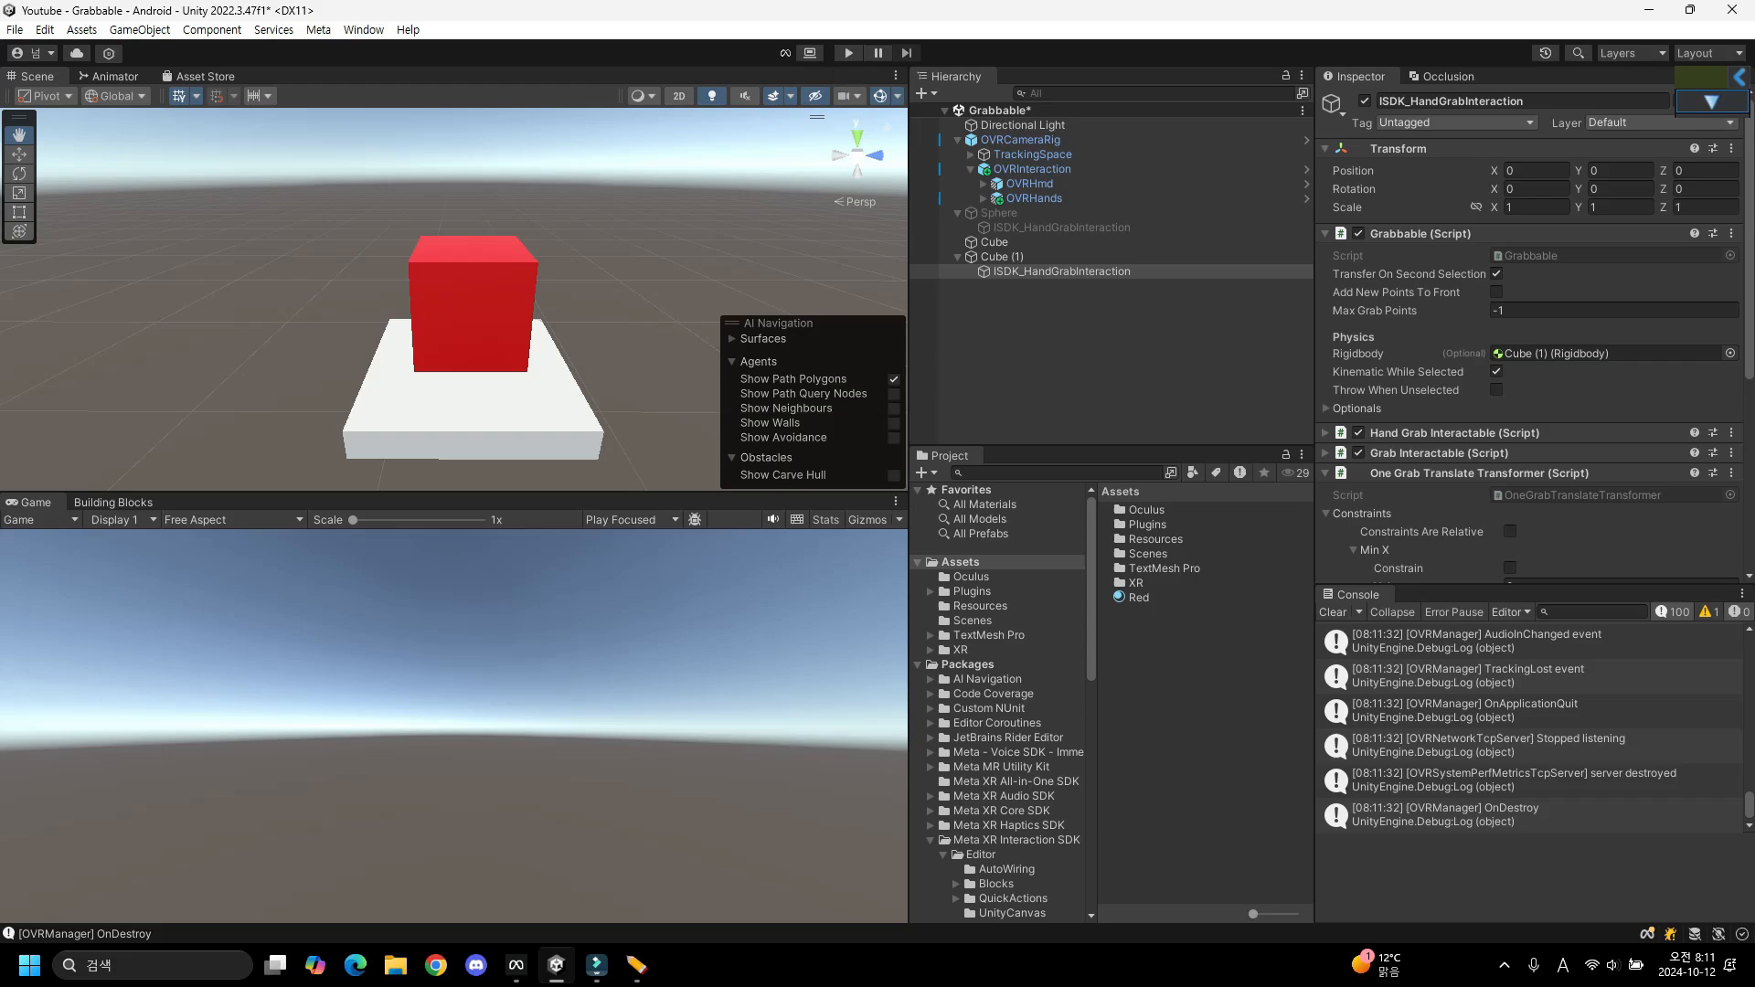
Replace the One Grab Translate Transformer on ISDK_HandGrabInteraction with a One Grab Scale Transformer and review its Min X and Max X constraints.
{"action": "scroll", "coordinate": [1531, 329], "scroll_direction": "down", "scroll_amount": 5}
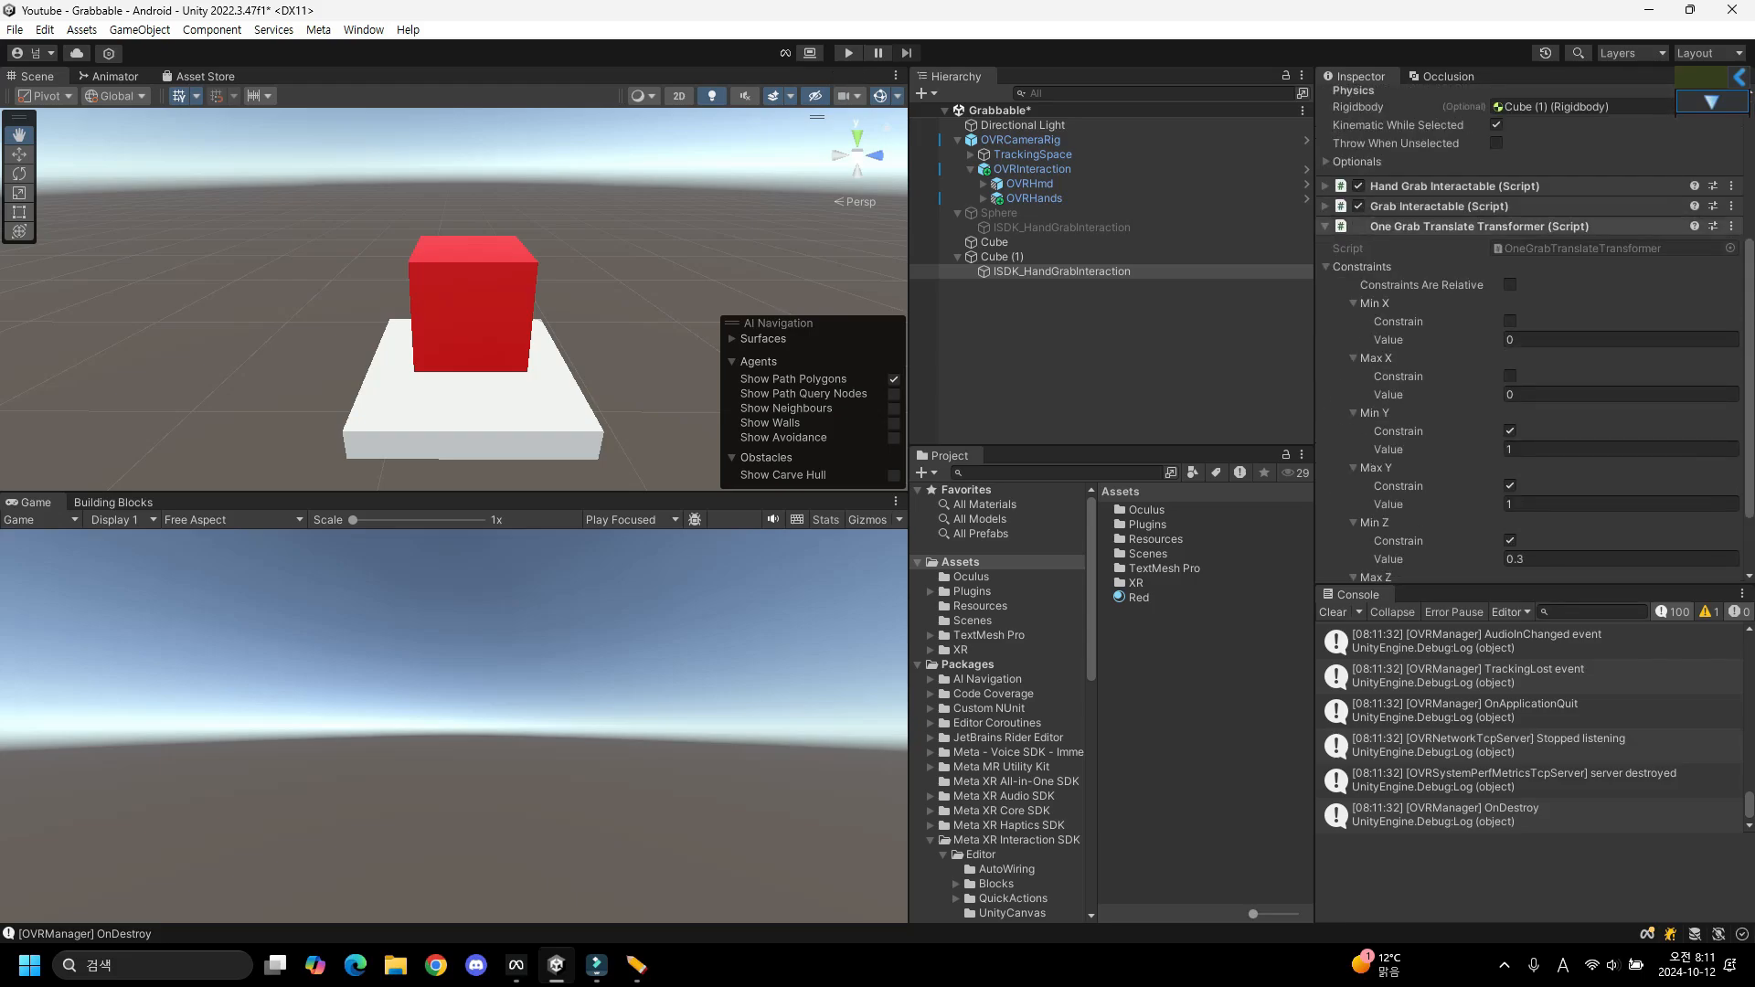
{"action": "left_click", "coordinate": [1730, 226]}
{"action": "left_click", "coordinate": [1608, 315]}
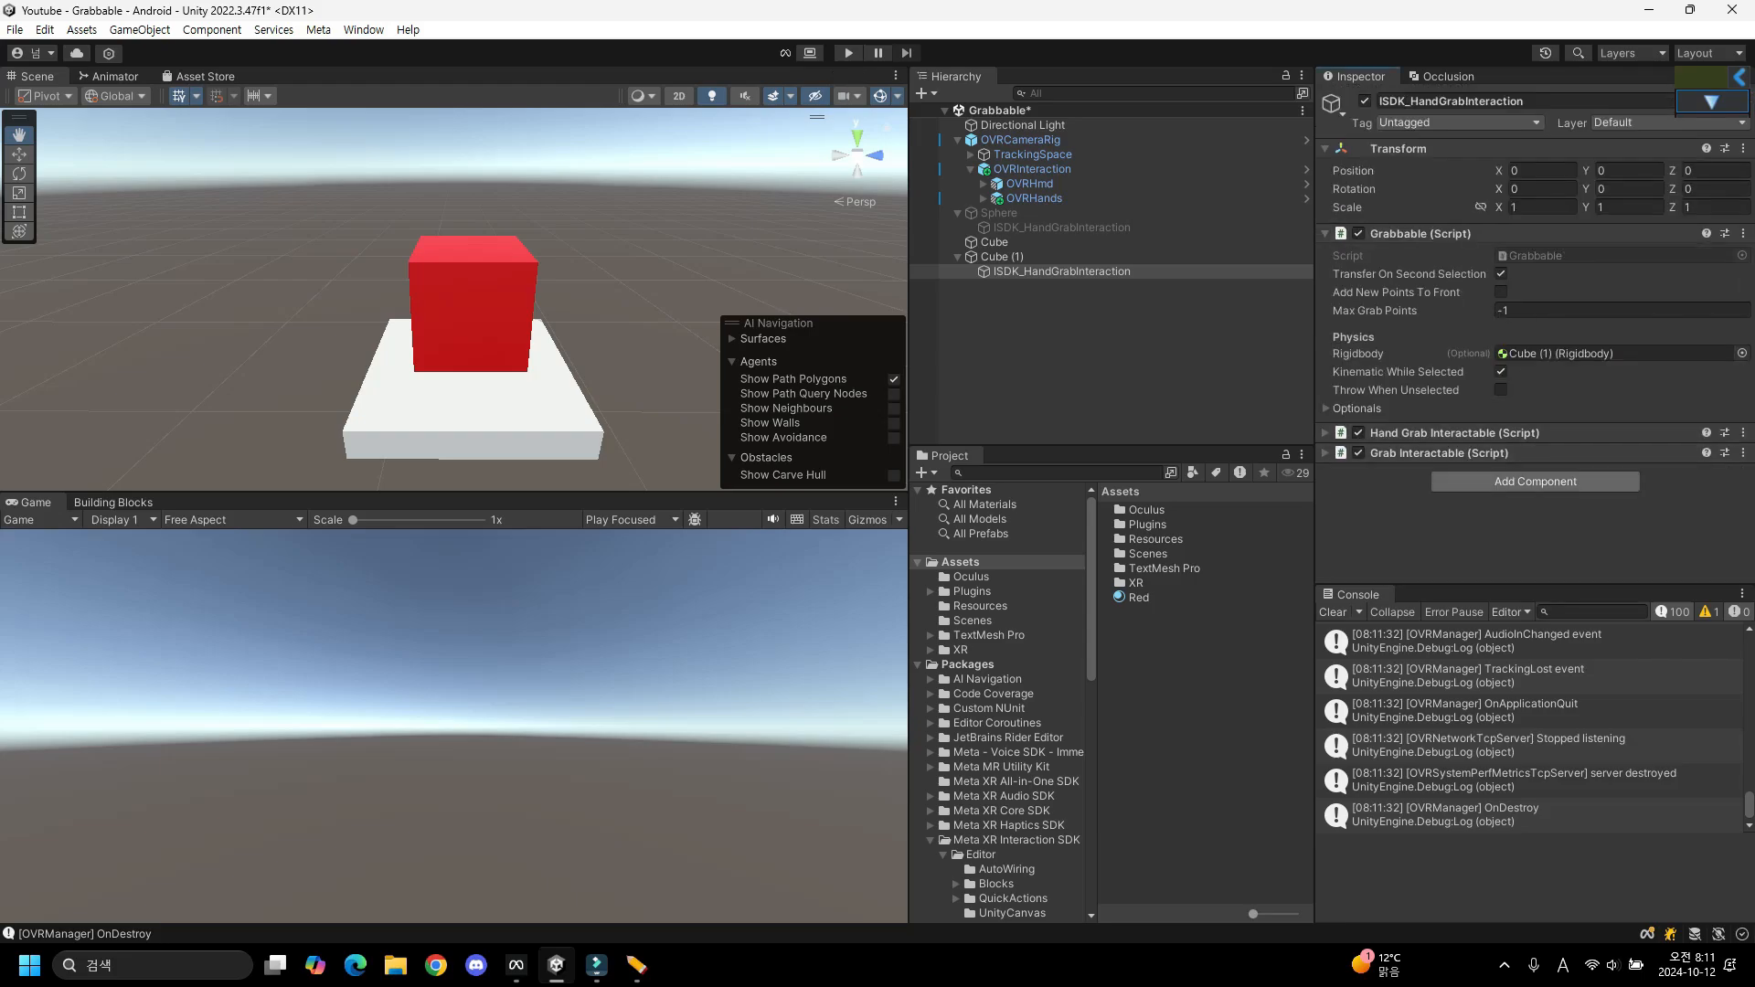
{"action": "left_click", "coordinate": [1535, 481]}
{"action": "key", "text": "Return"}
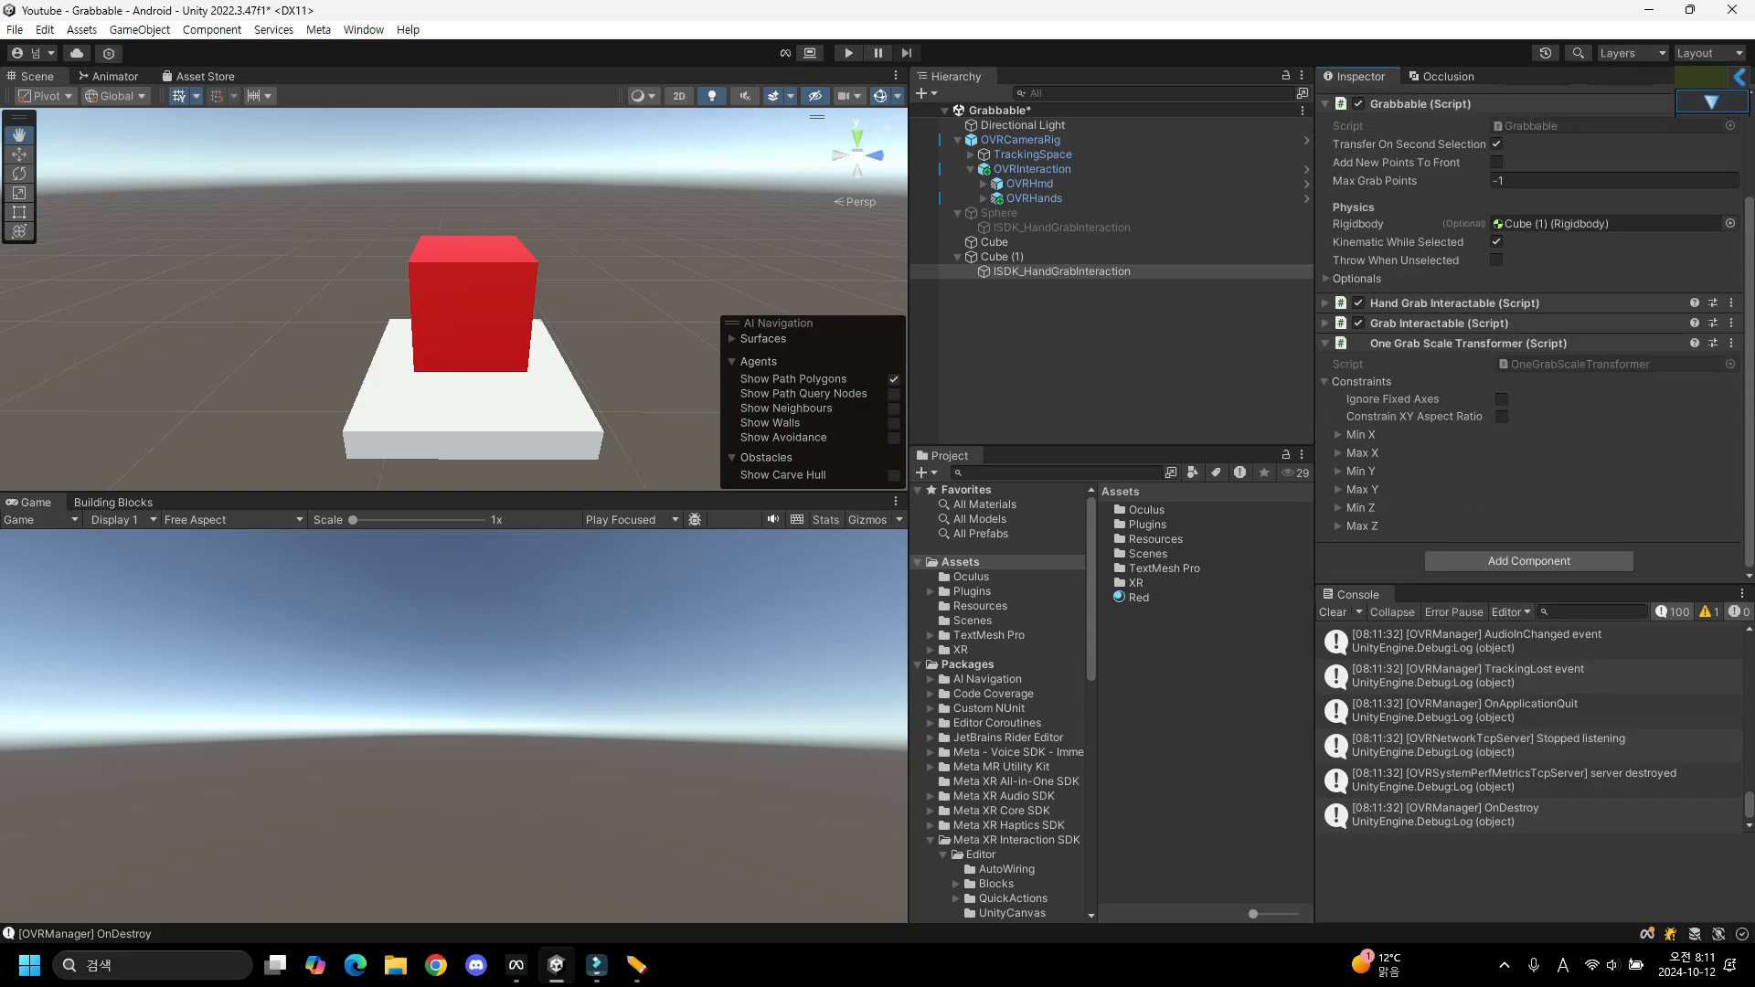
{"action": "left_click", "coordinate": [1339, 435]}
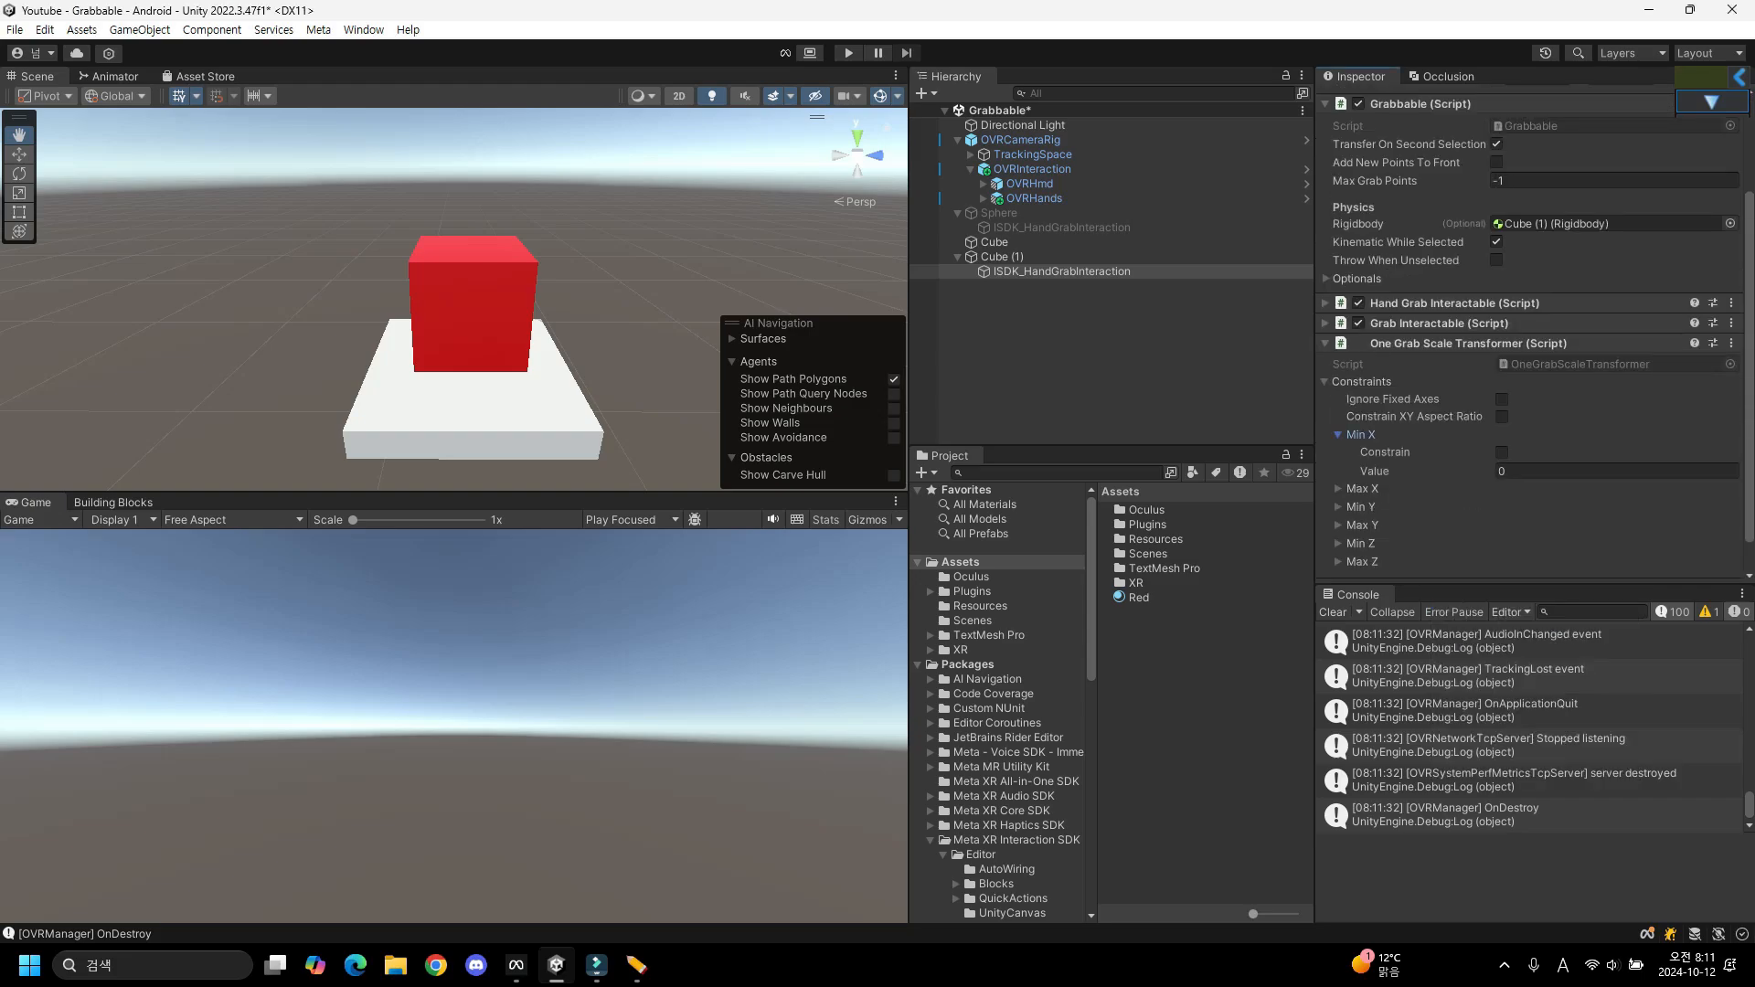
{"action": "left_click", "coordinate": [1339, 489]}
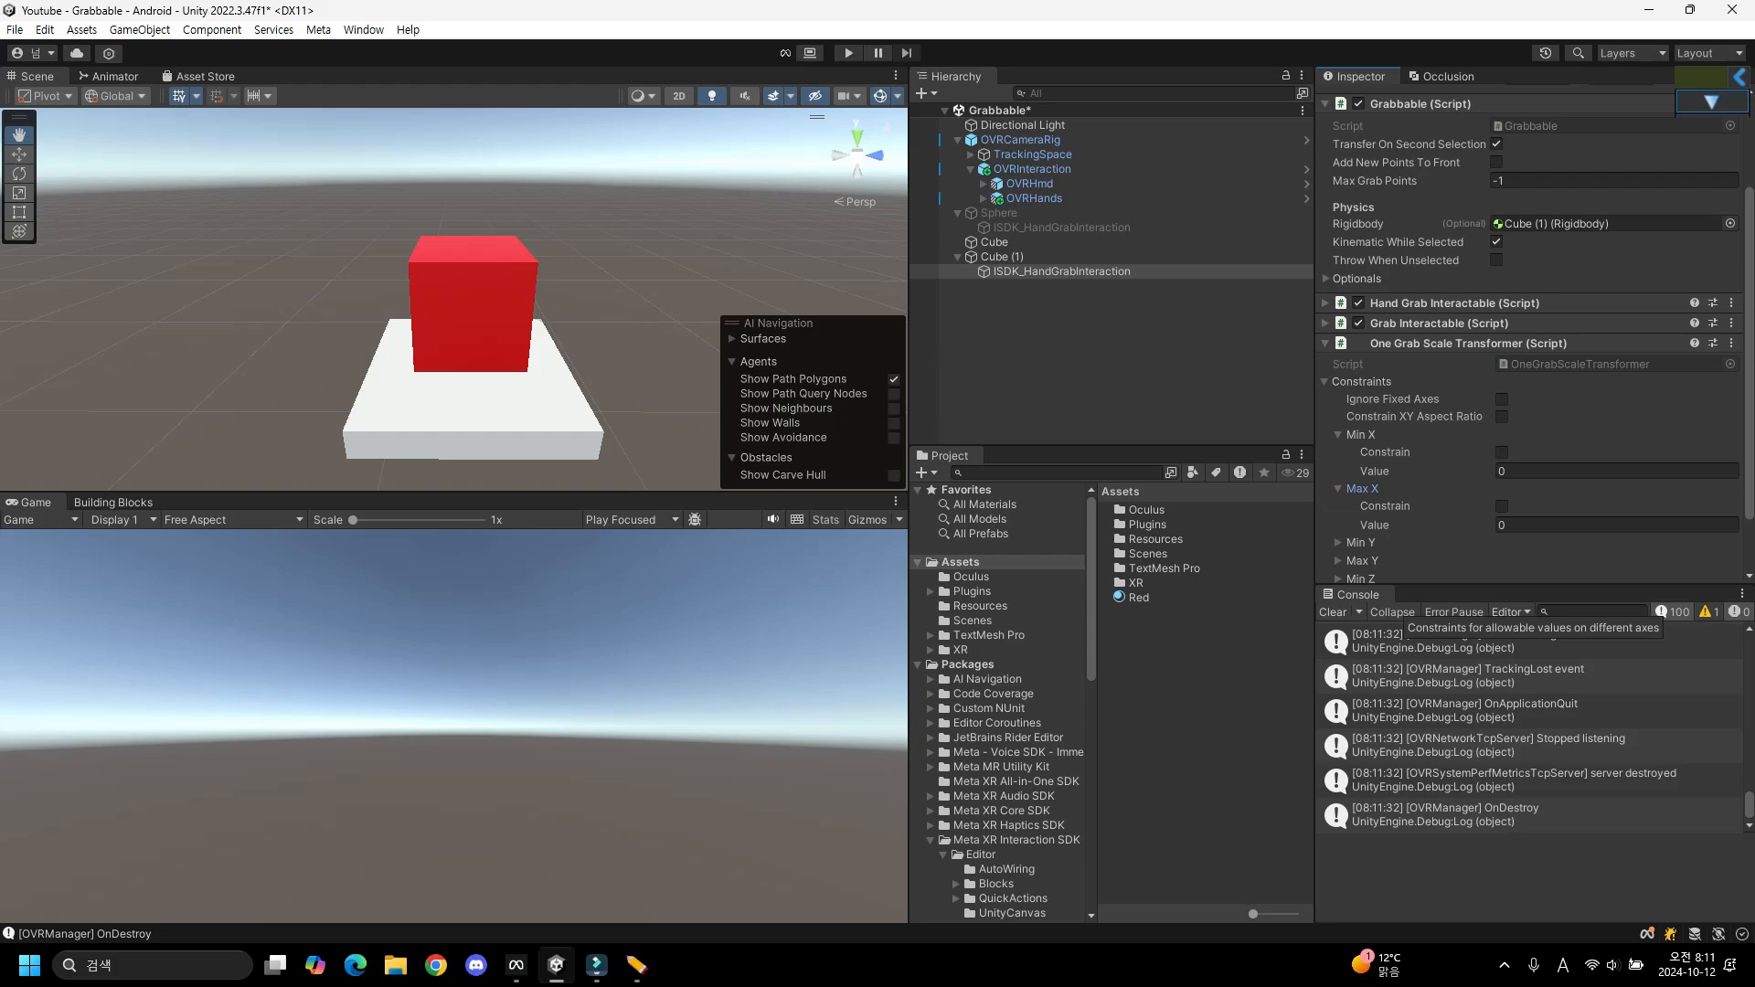
{"action": "left_click", "coordinate": [1339, 489]}
{"action": "left_click", "coordinate": [1339, 435]}
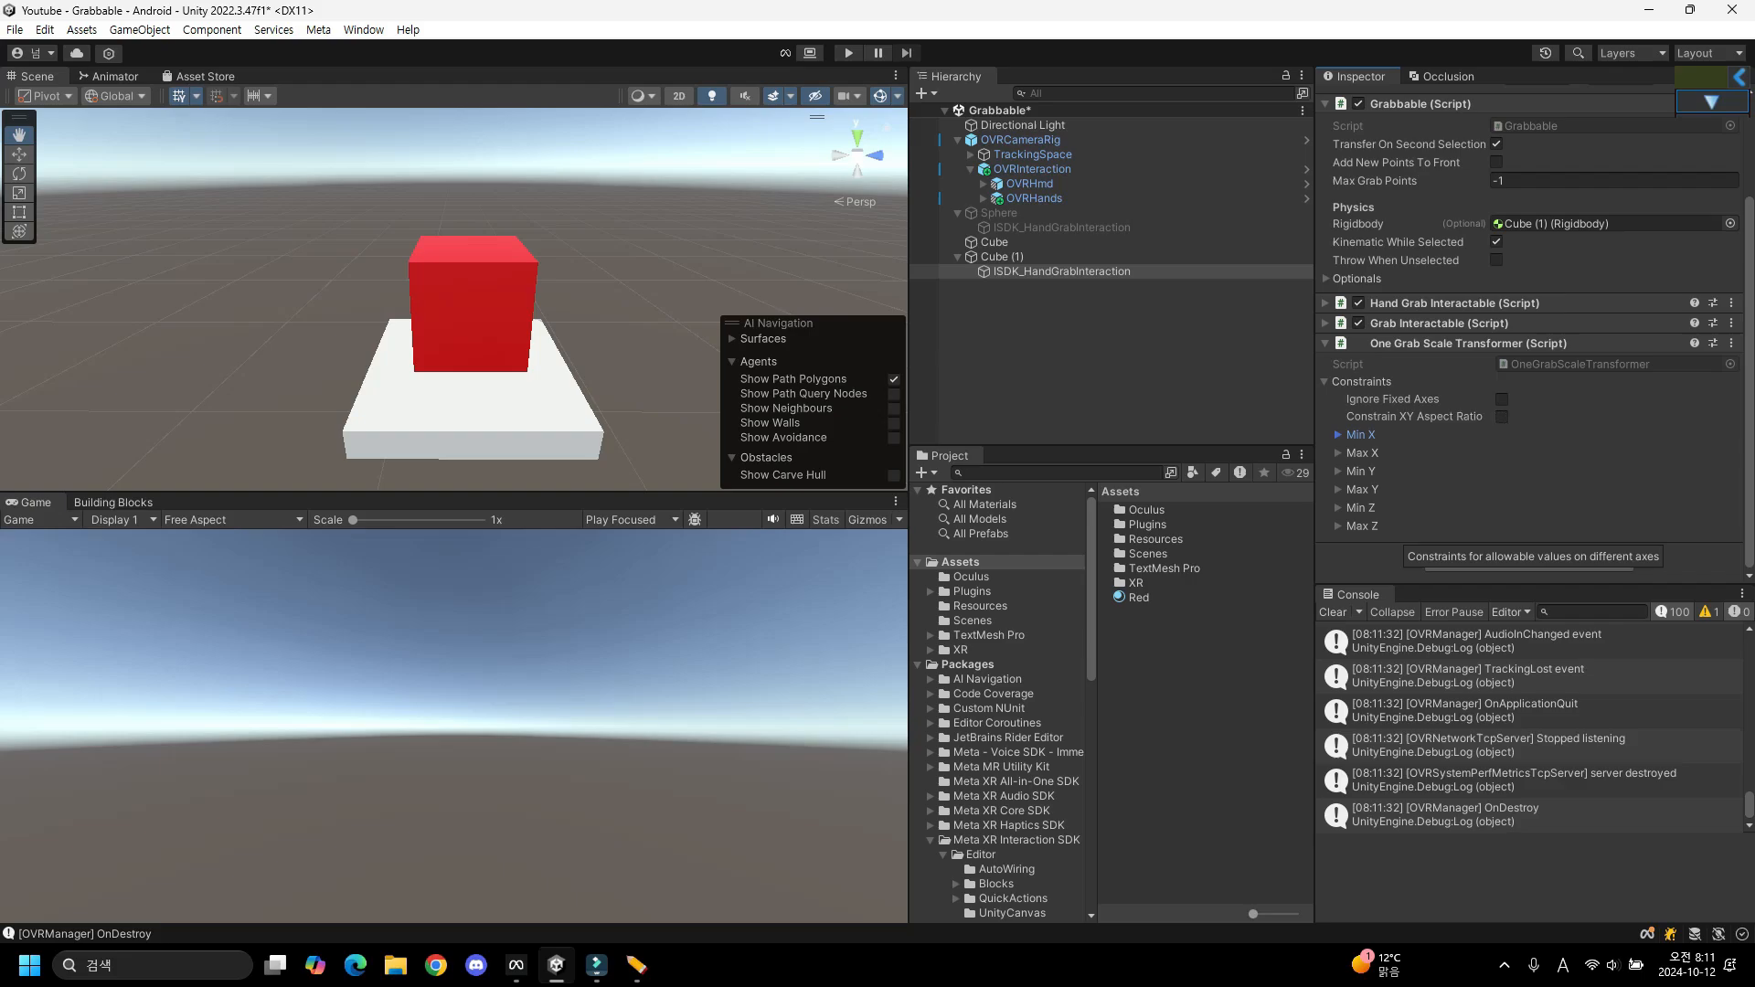
Assign the One Grab Scale Transformer to the Grabbable's One Grab Transformer and test scaling the cube in play mode.
{"action": "scroll", "coordinate": [1499, 412], "scroll_direction": "up", "scroll_amount": 3}
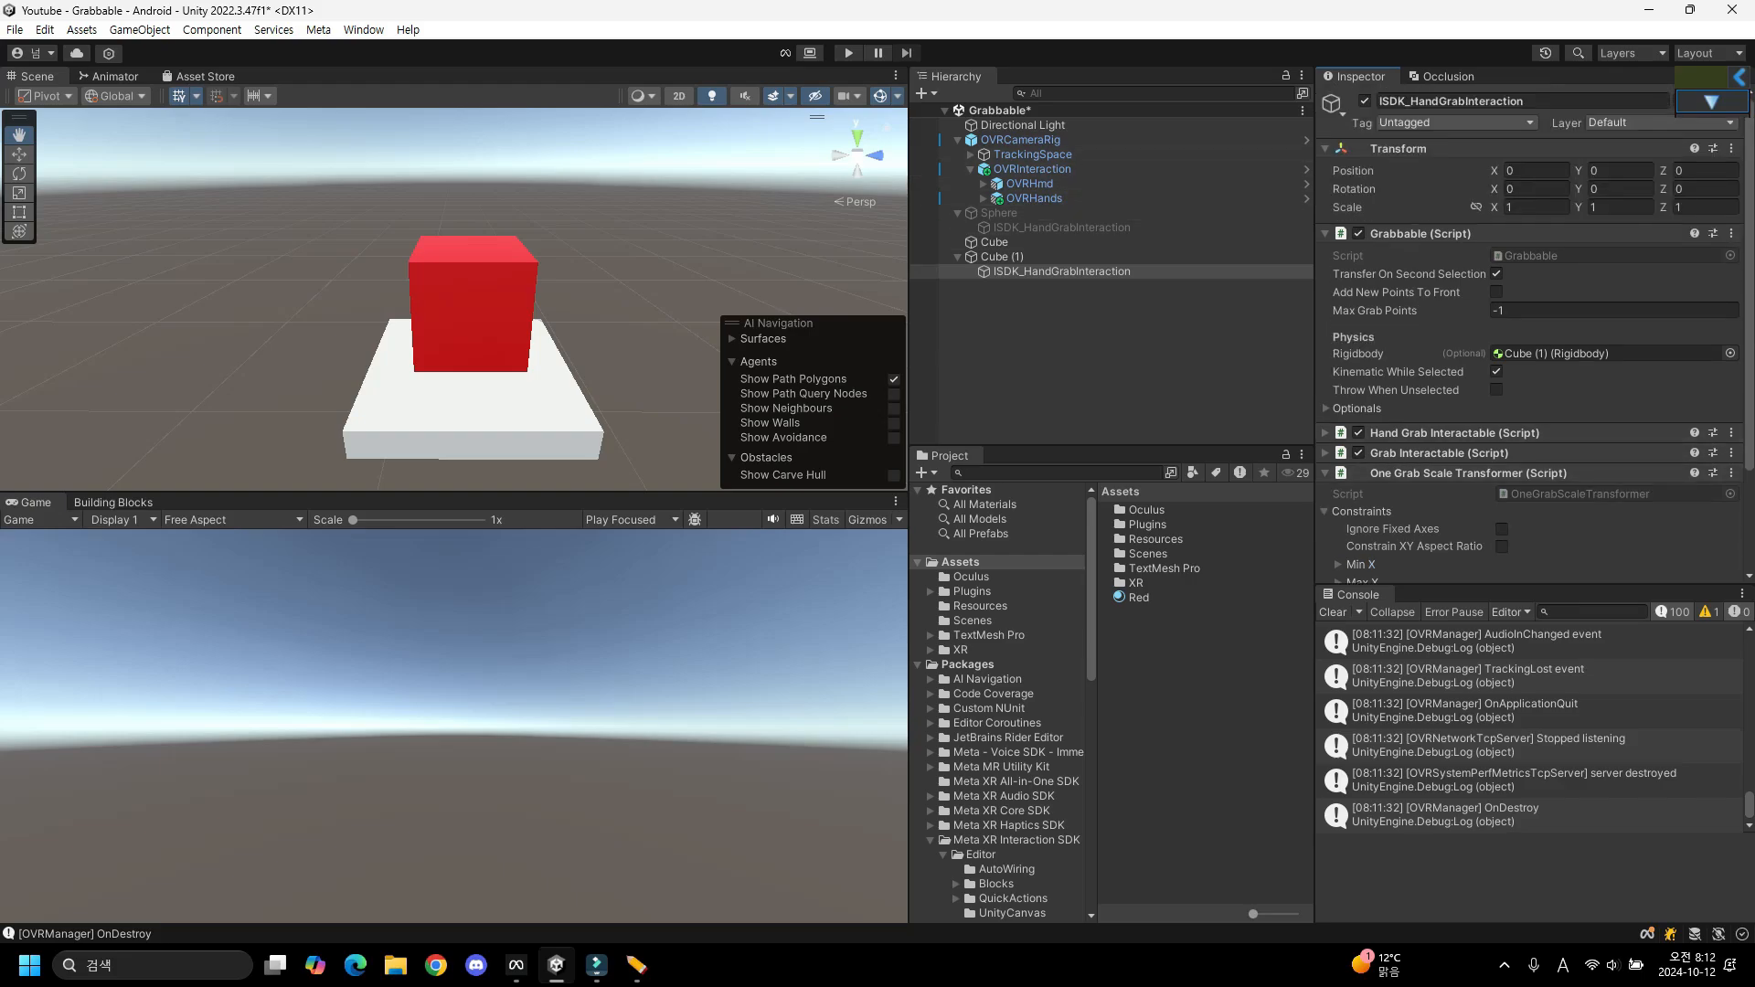
{"action": "left_click", "coordinate": [1356, 409]}
{"action": "scroll", "coordinate": [1371, 408], "scroll_direction": "down", "scroll_amount": 4}
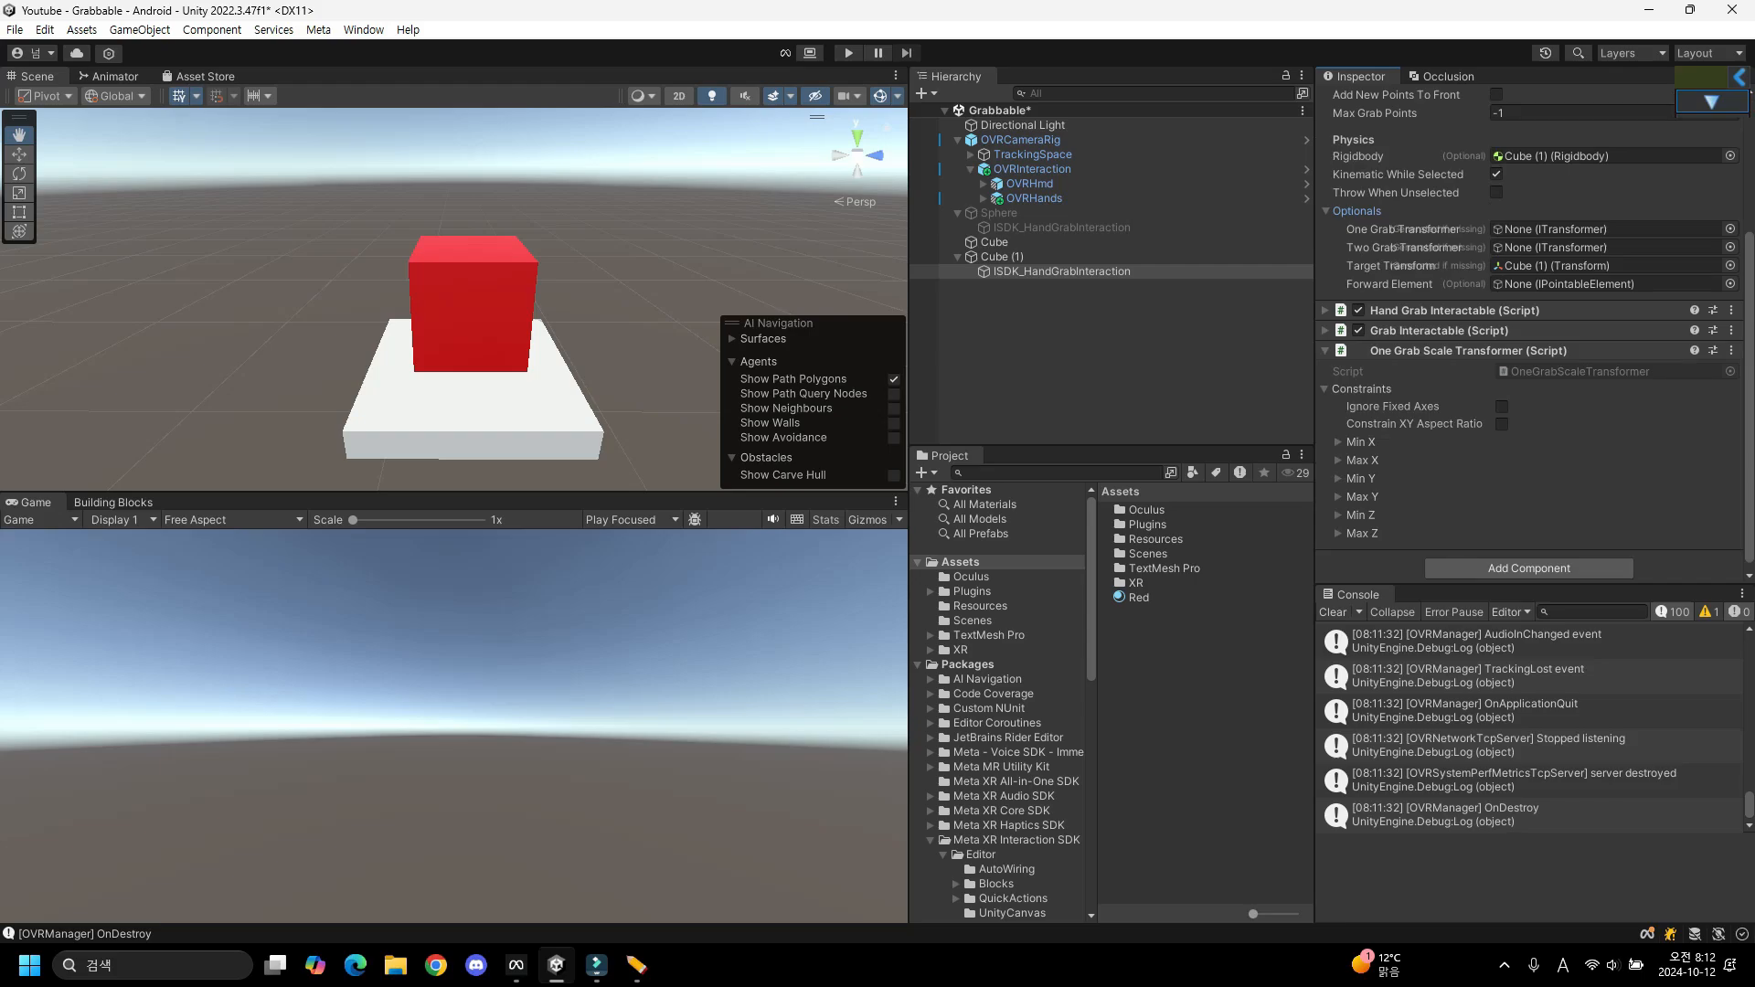
{"action": "left_click_drag", "start_coordinate": [1468, 351], "coordinate": [1559, 230]}
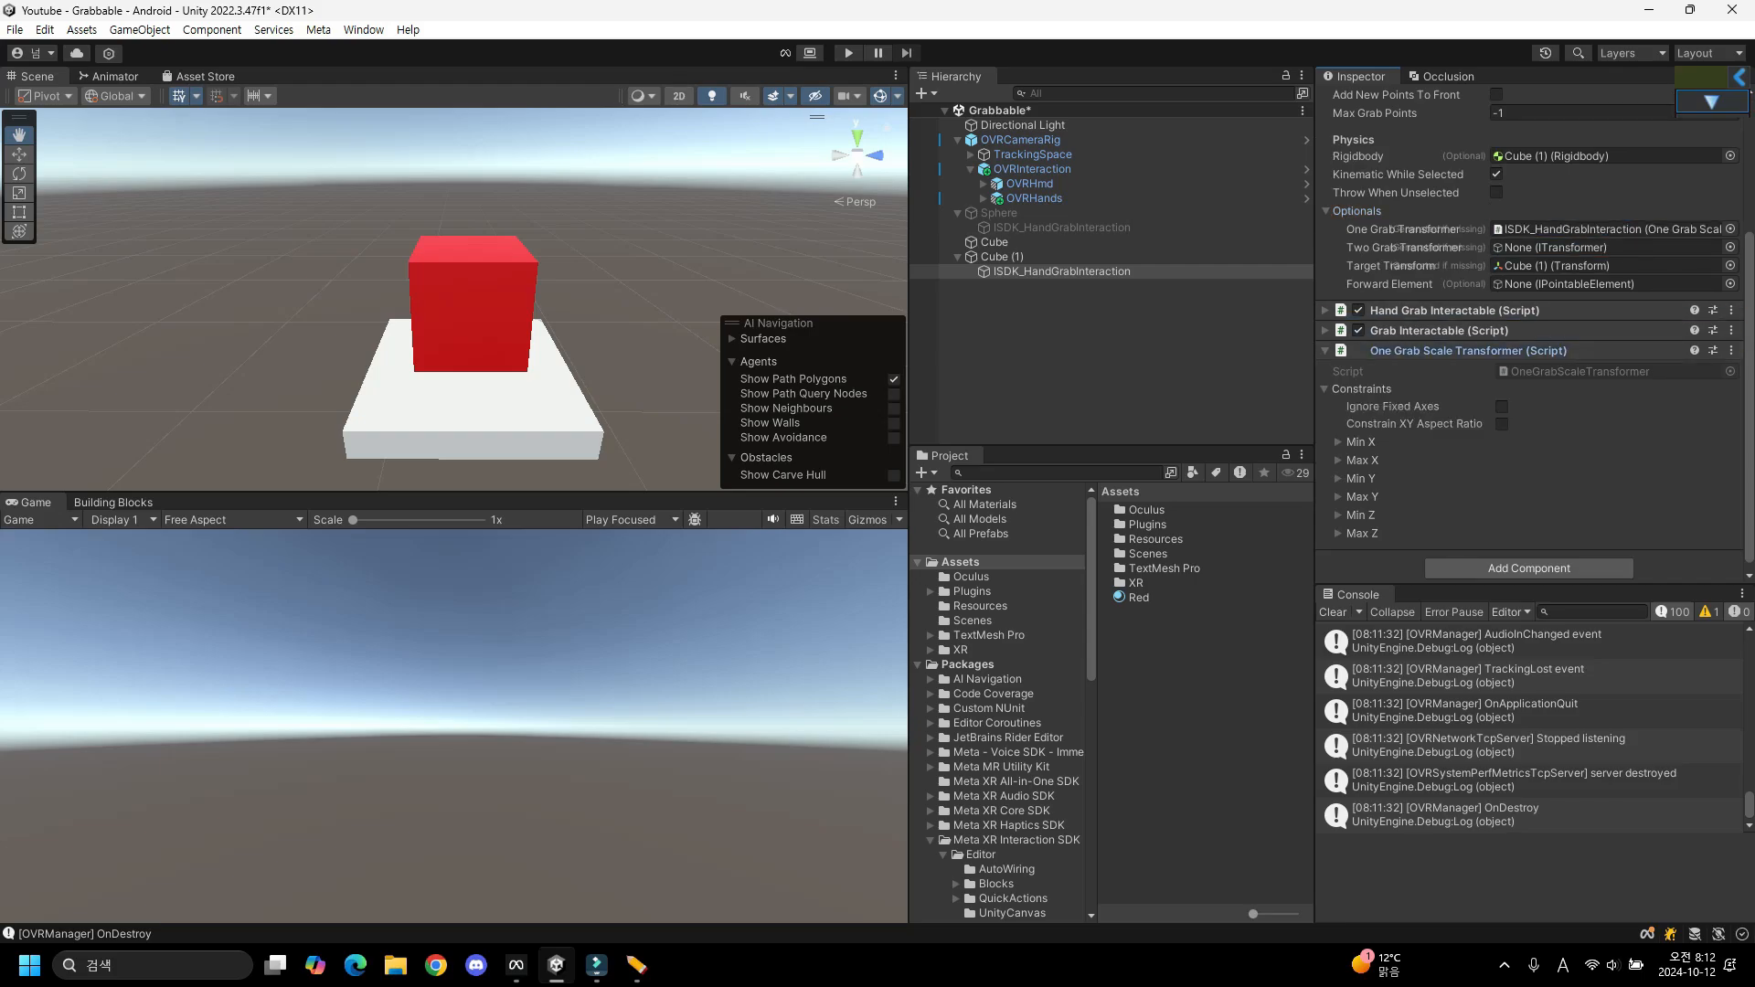
{"action": "key", "text": "ctrl+p"}
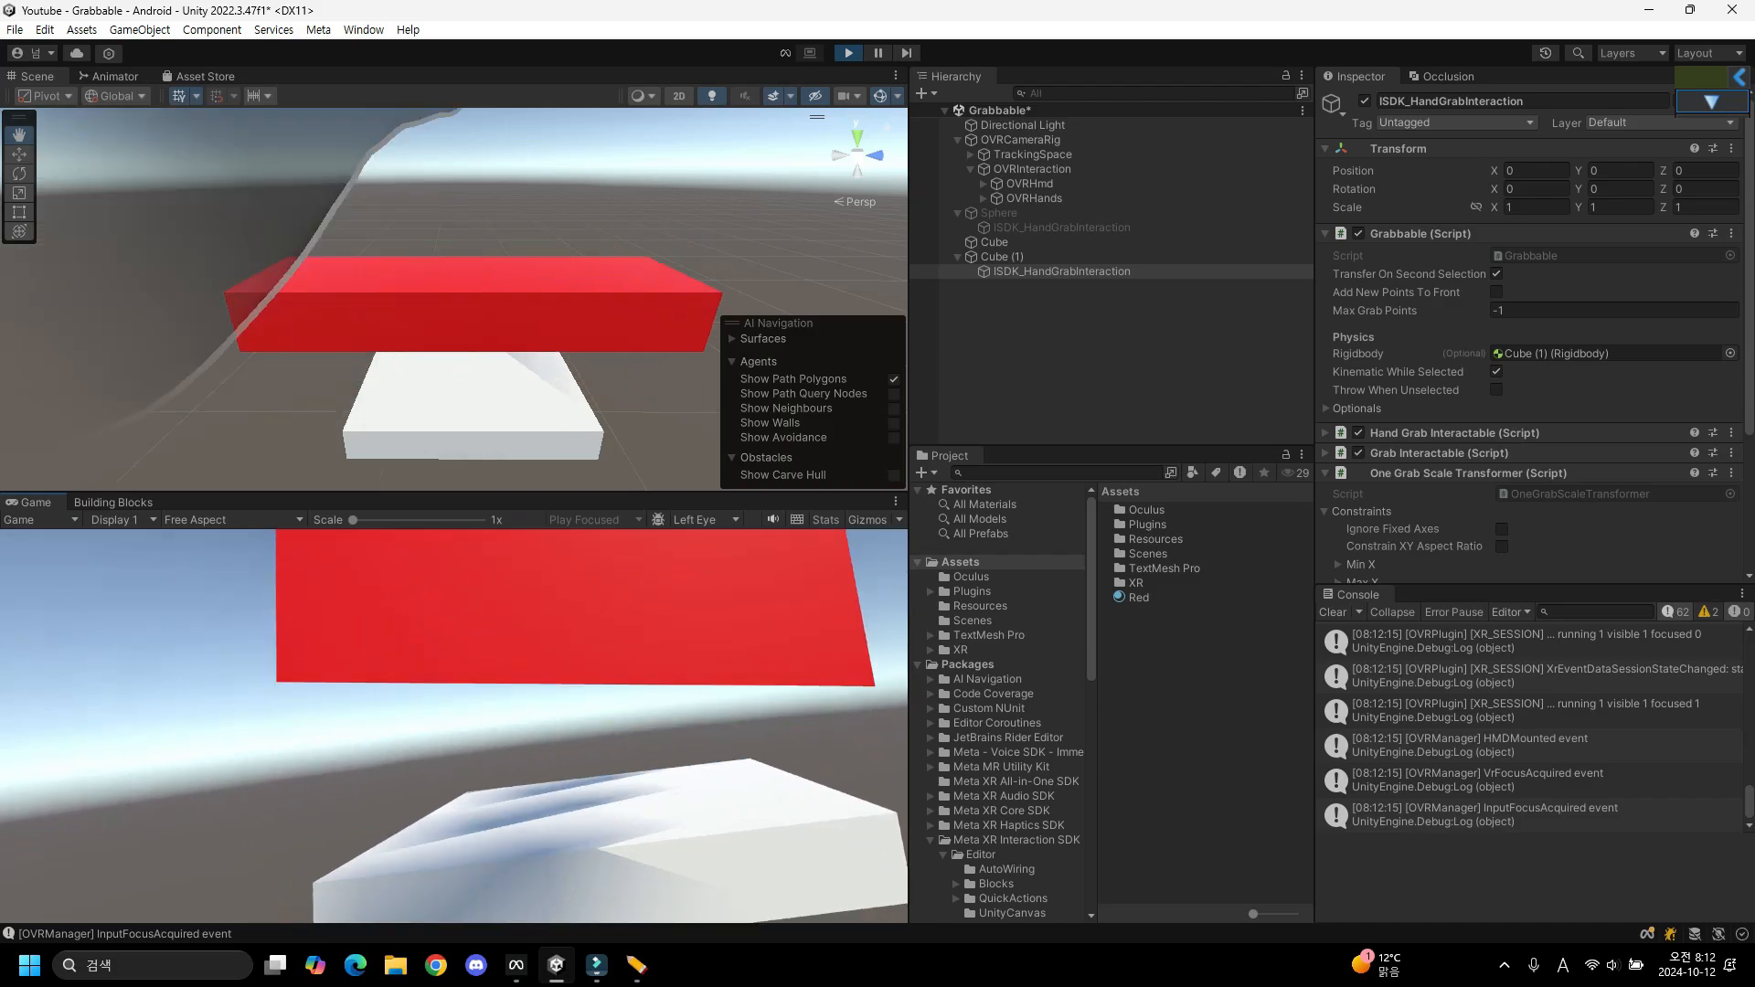
{"action": "key", "text": "ctrl+p"}
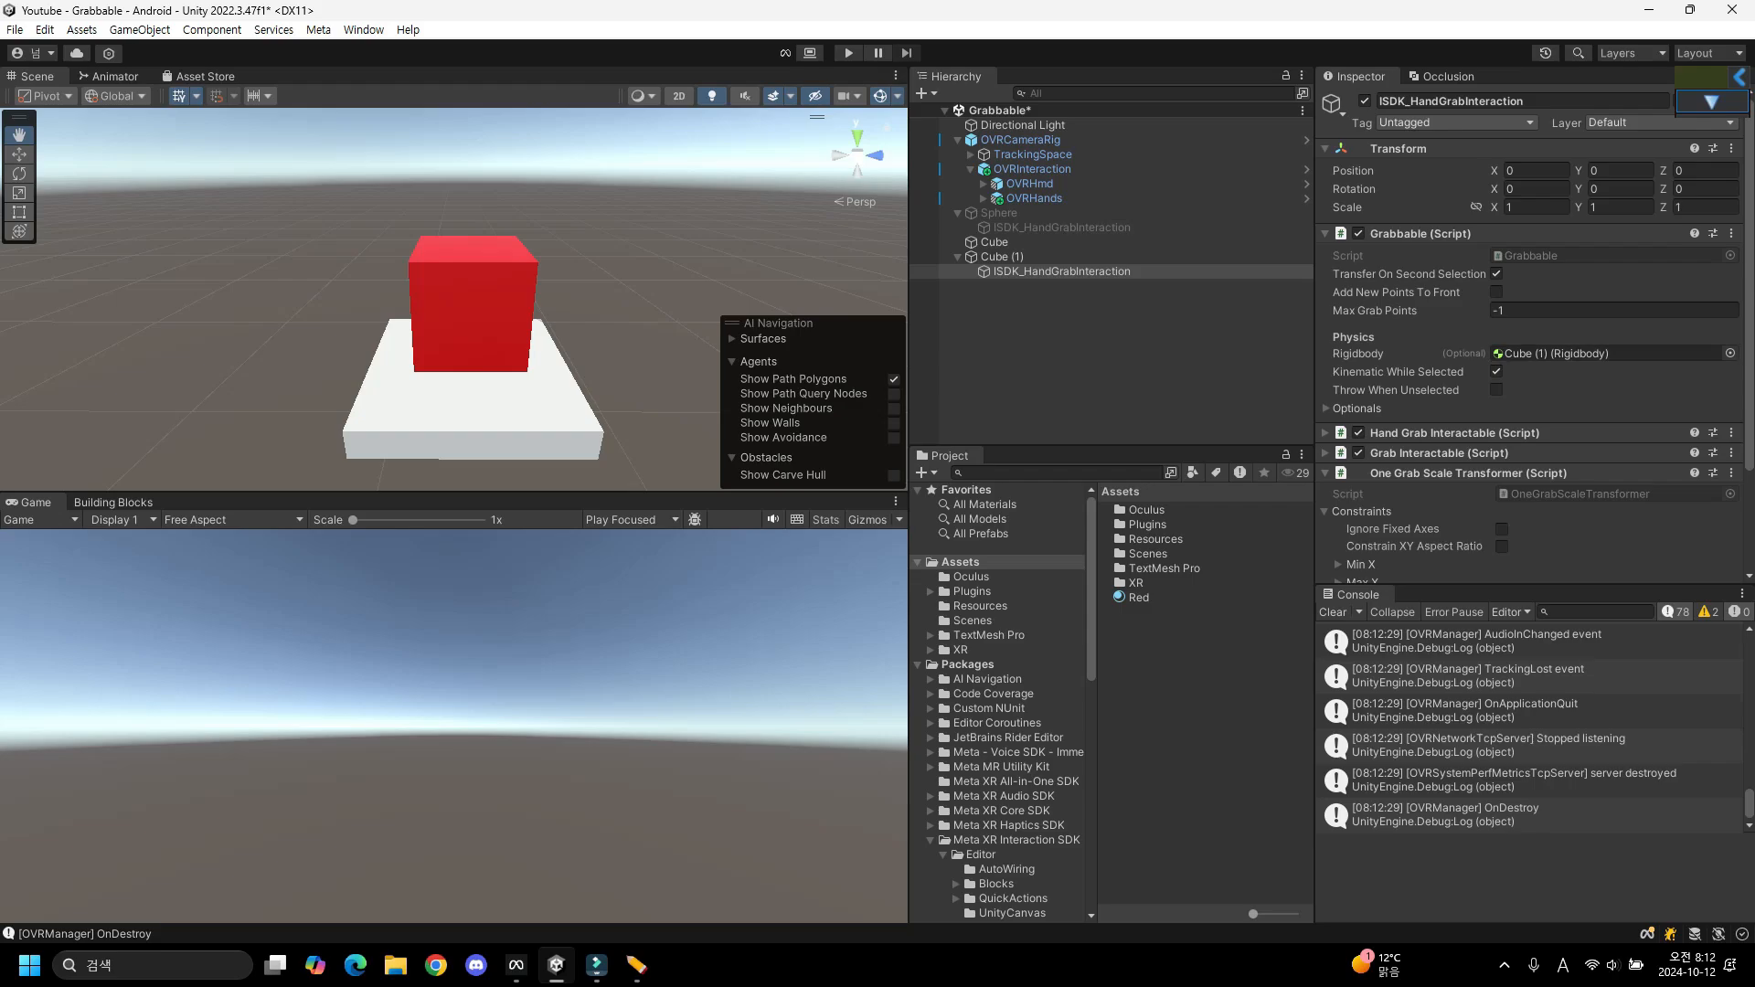
Remove the One Grab Scale Transformer from ISDK_HandGrabInteraction and add a Two Grab Plane Transformer.
{"action": "scroll", "coordinate": [1526, 365], "scroll_direction": "down", "scroll_amount": 3}
{"action": "left_click", "coordinate": [1732, 343]}
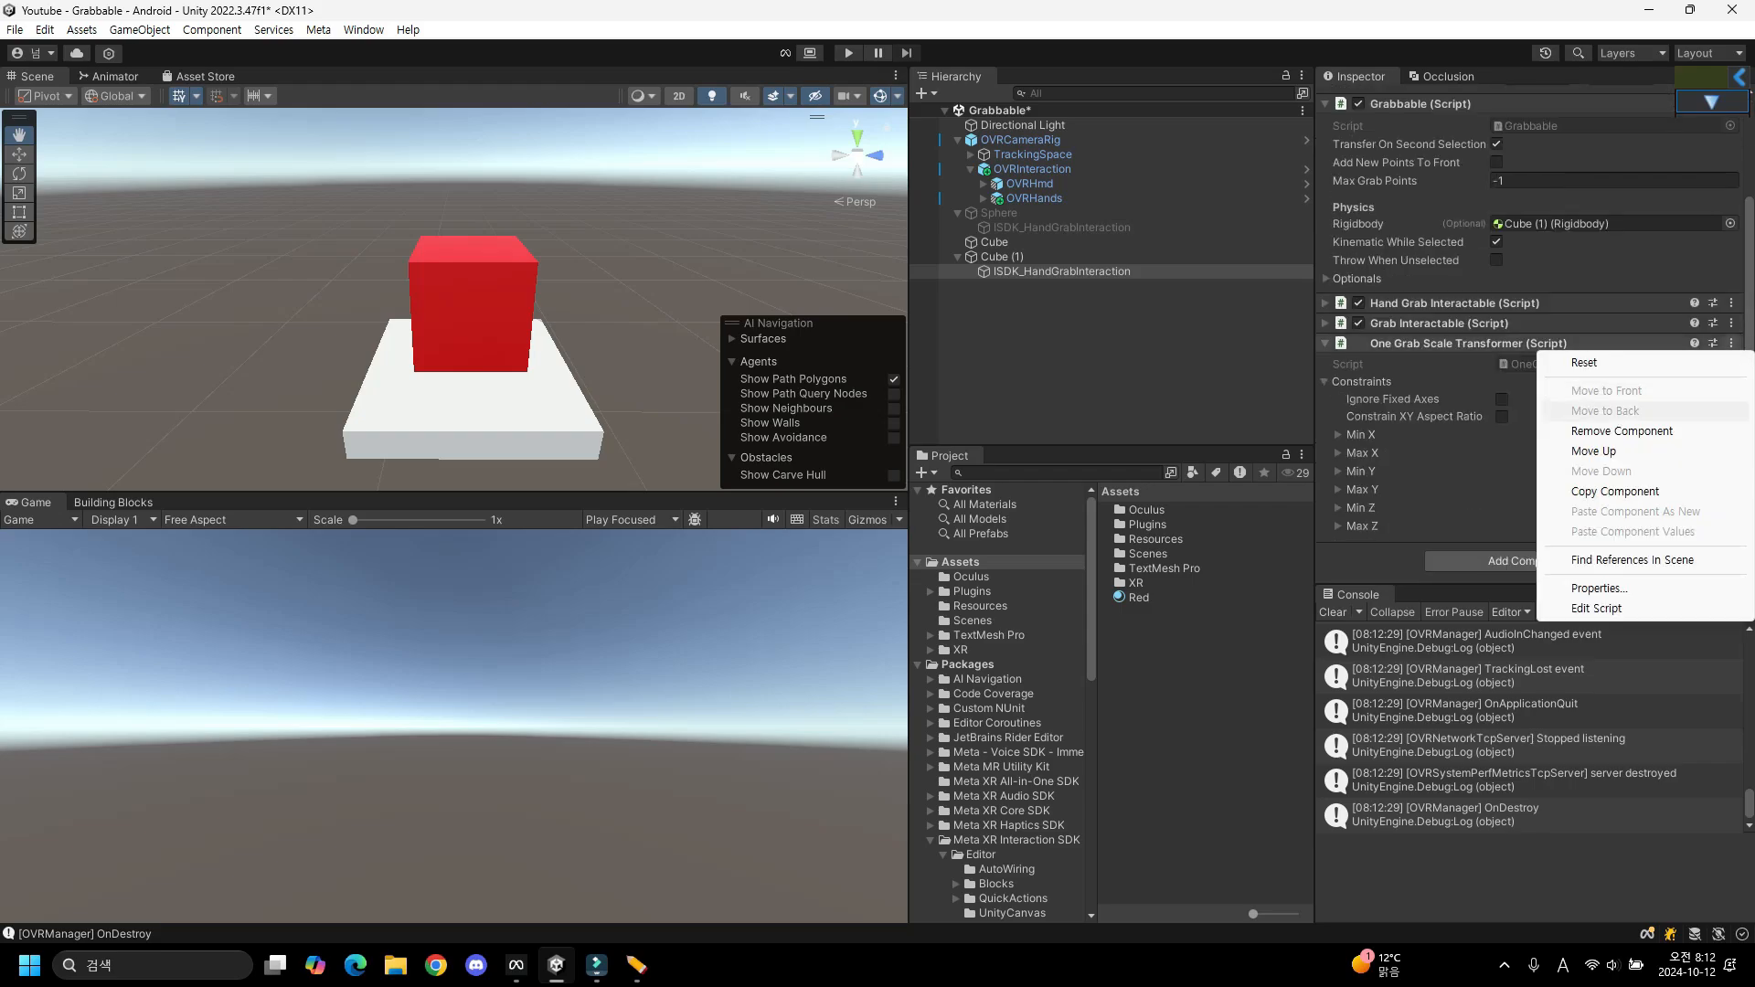
{"action": "left_click", "coordinate": [1622, 431]}
{"action": "left_click", "coordinate": [1536, 481]}
{"action": "type", "text": "tw"}
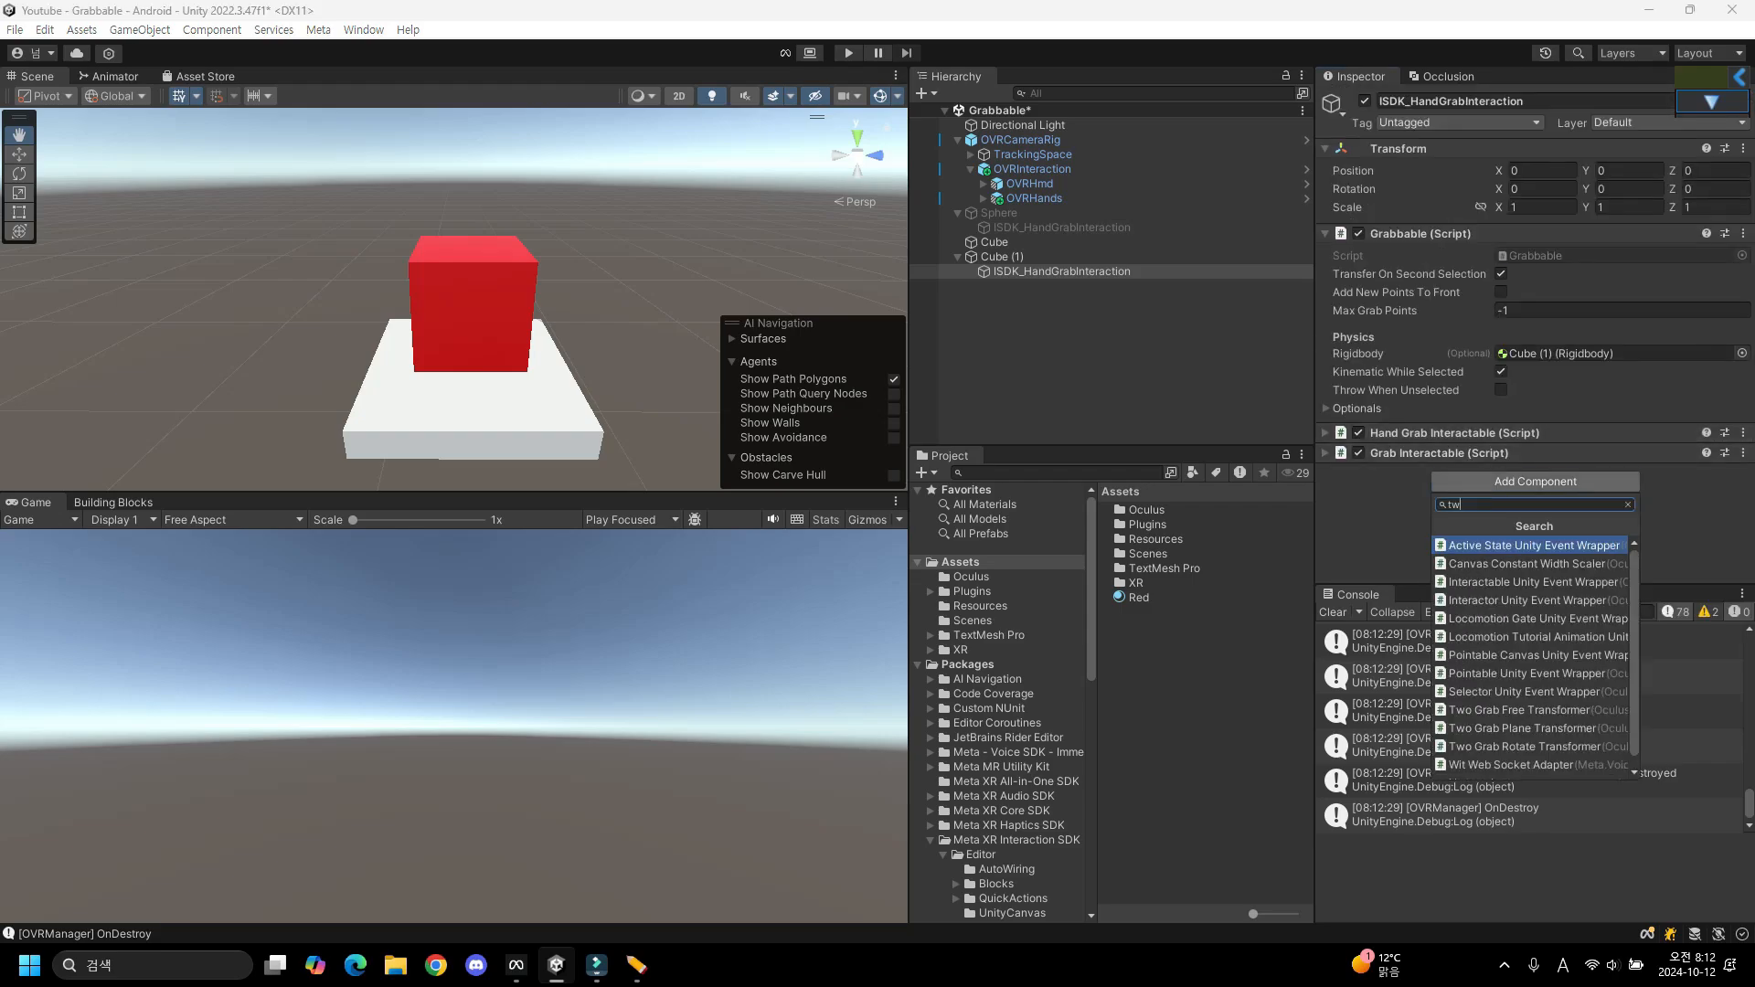
{"action": "type", "text": "o"}
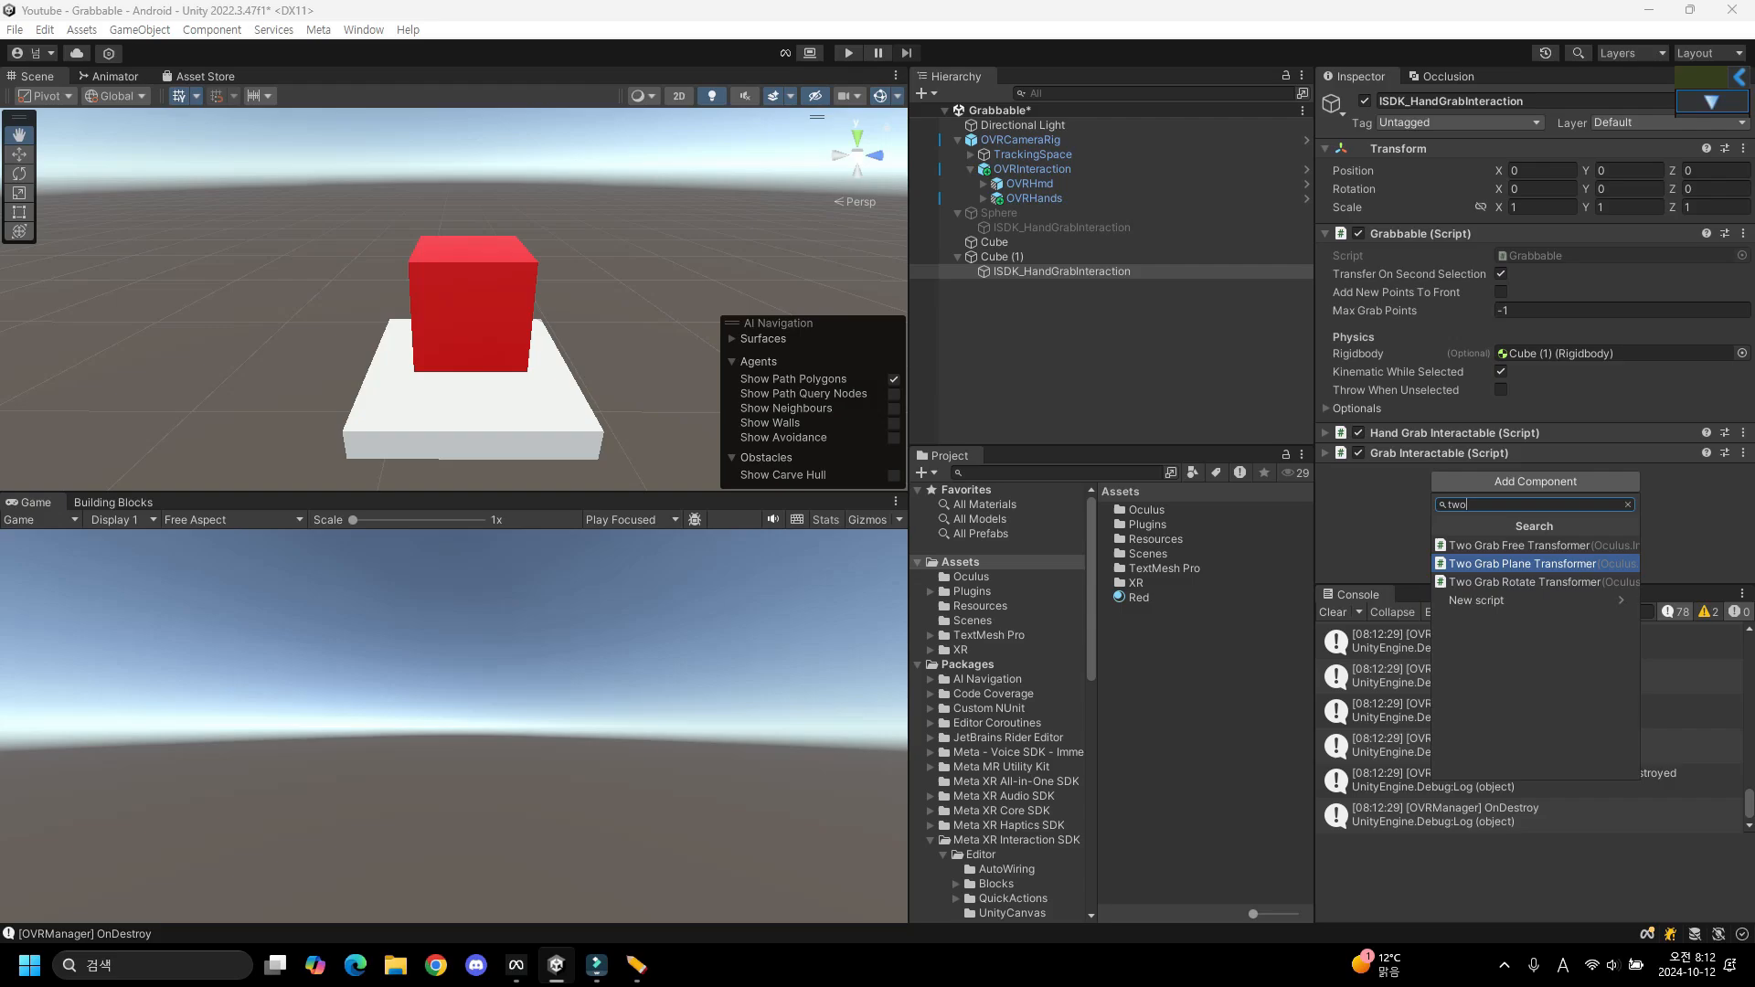
{"action": "left_click", "coordinate": [1522, 563]}
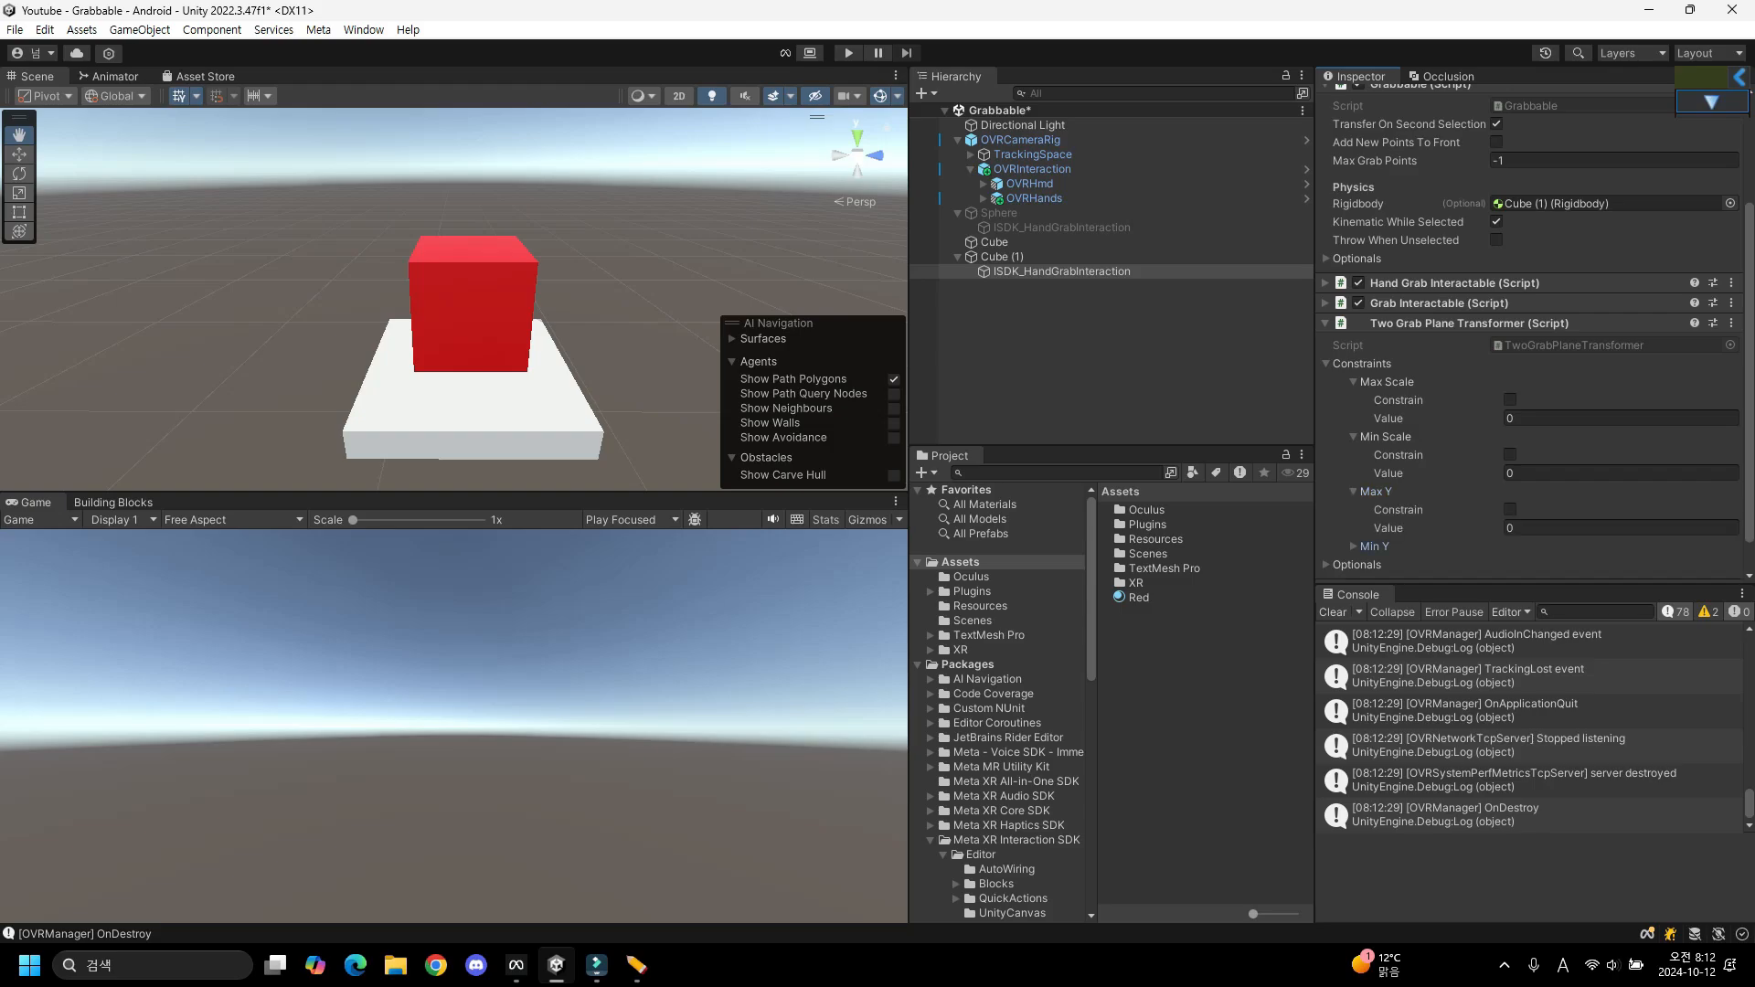
Examine the Two Grab Plane Transformer's Max Scale, Min Scale, Max Y and Min Y constraints and the Grabbable settings.
{"action": "left_click", "coordinate": [1355, 546]}
{"action": "scroll", "coordinate": [1354, 547], "scroll_direction": "down", "scroll_amount": 2}
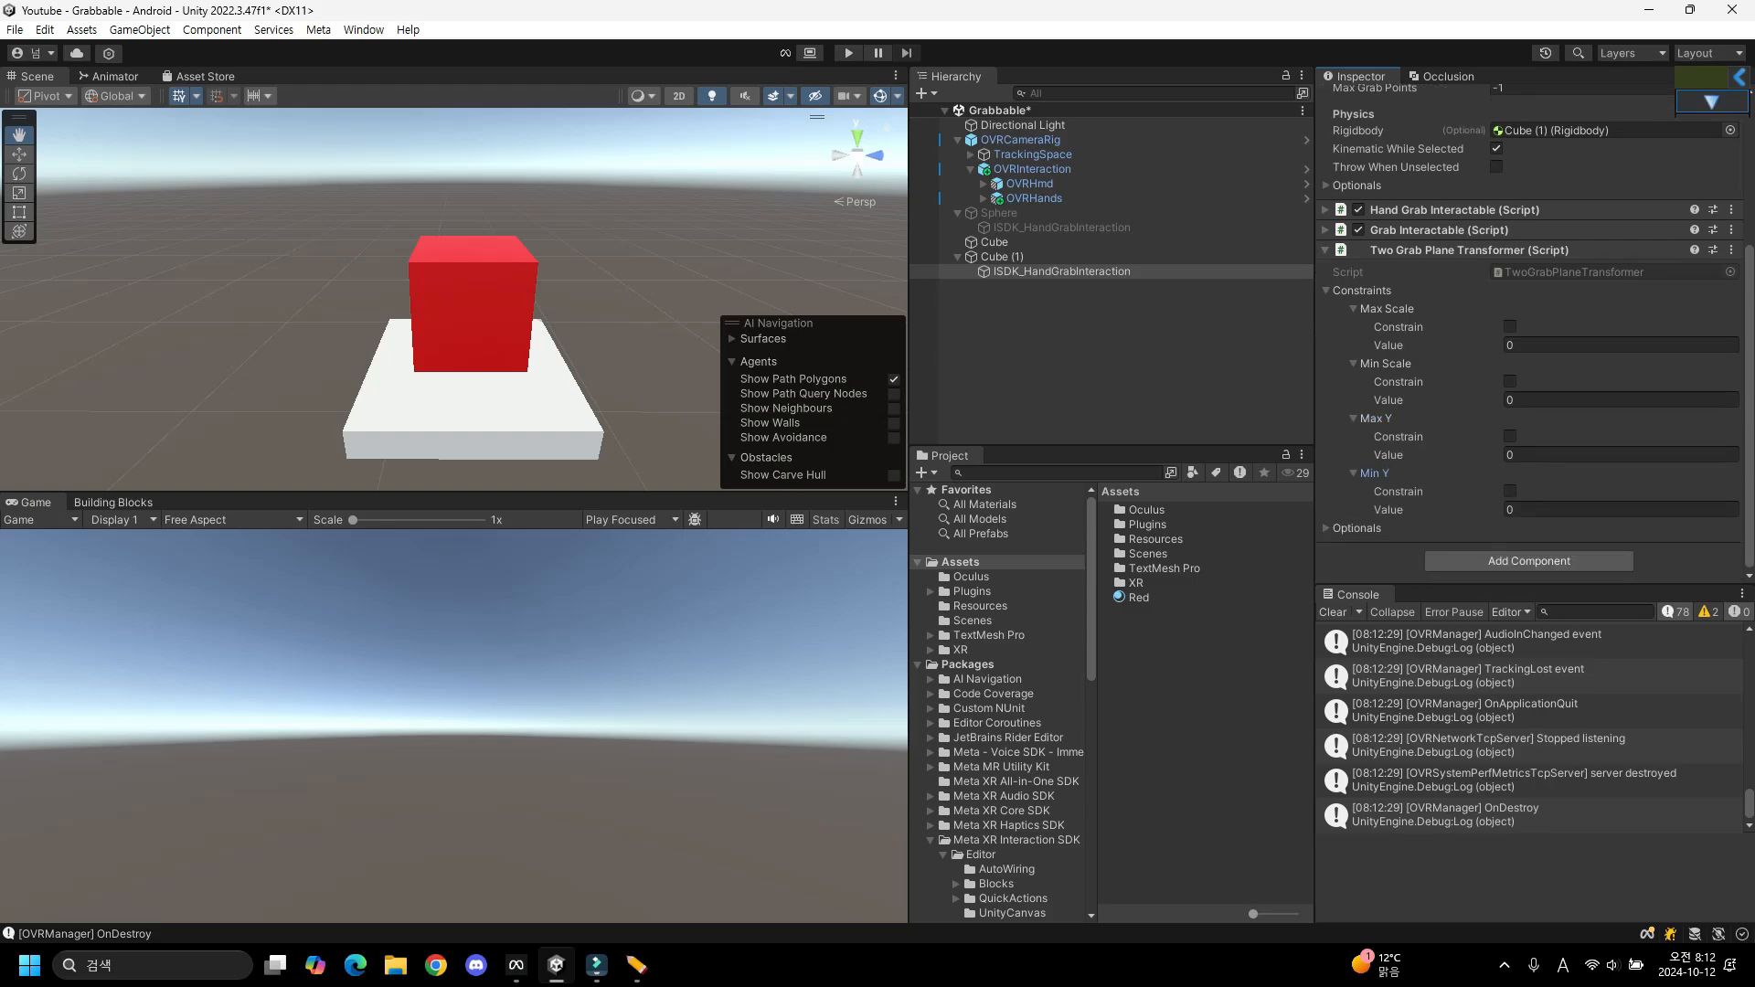
{"action": "left_click", "coordinate": [1355, 419]}
{"action": "left_click", "coordinate": [1354, 472]}
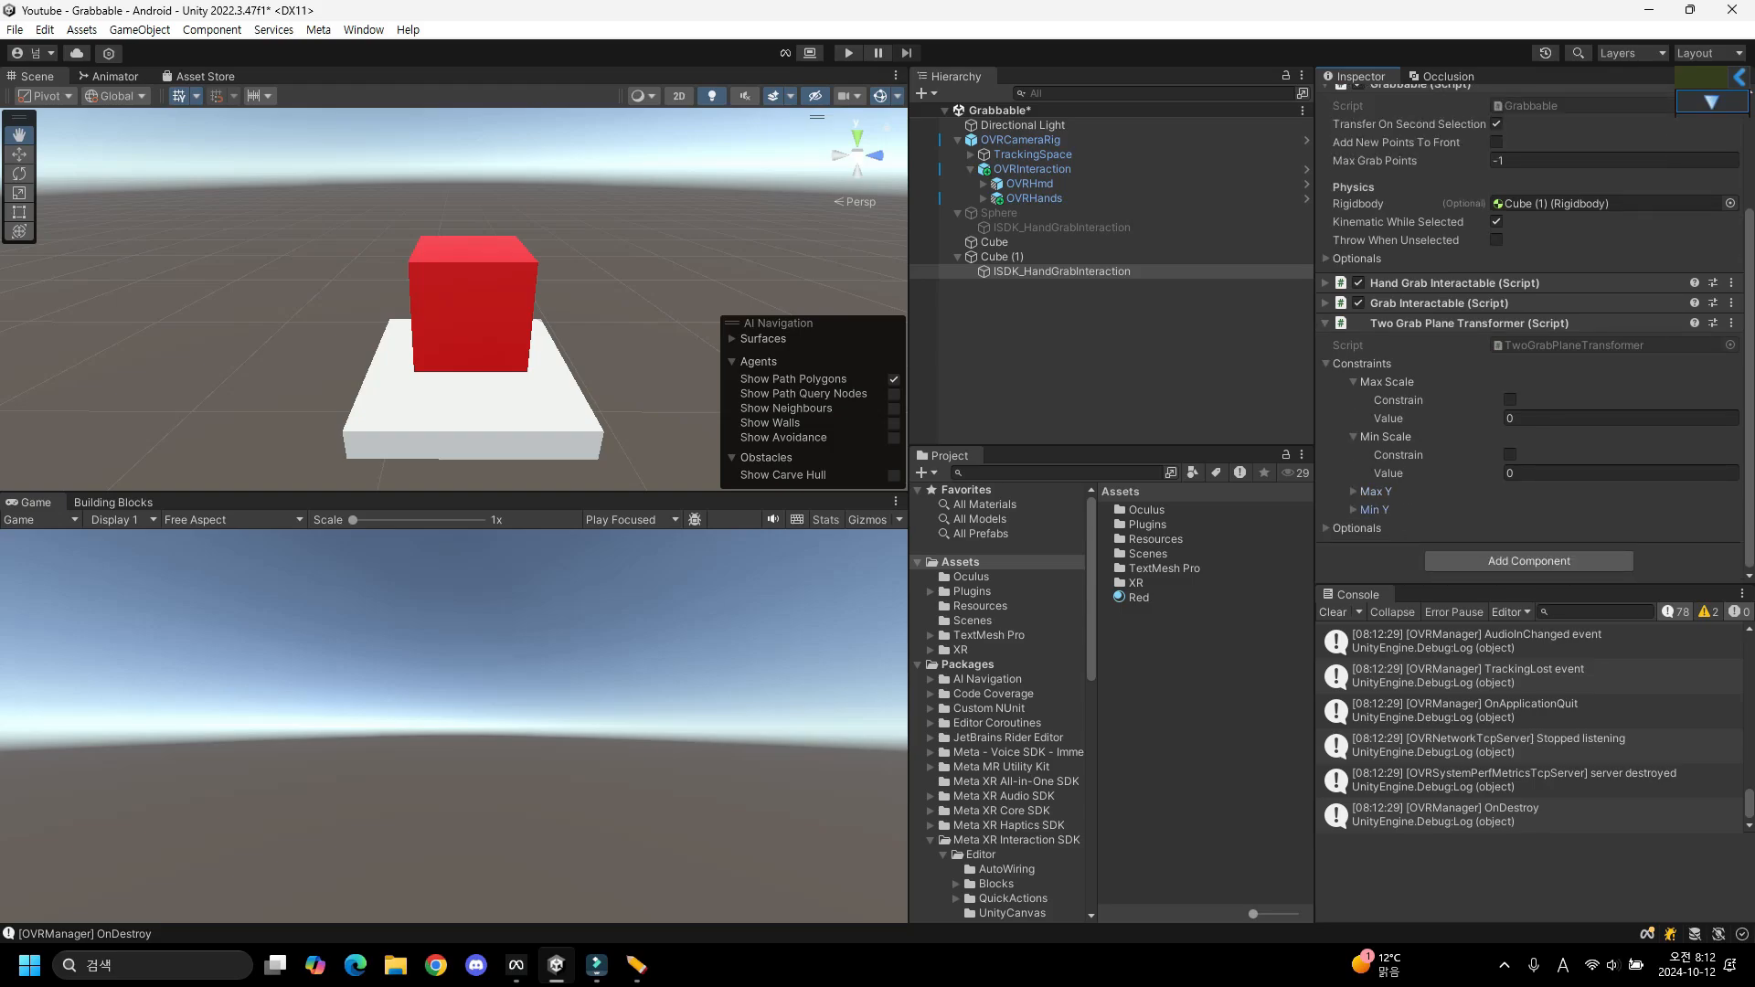
{"action": "scroll", "coordinate": [1530, 334], "scroll_direction": "up", "scroll_amount": 1}
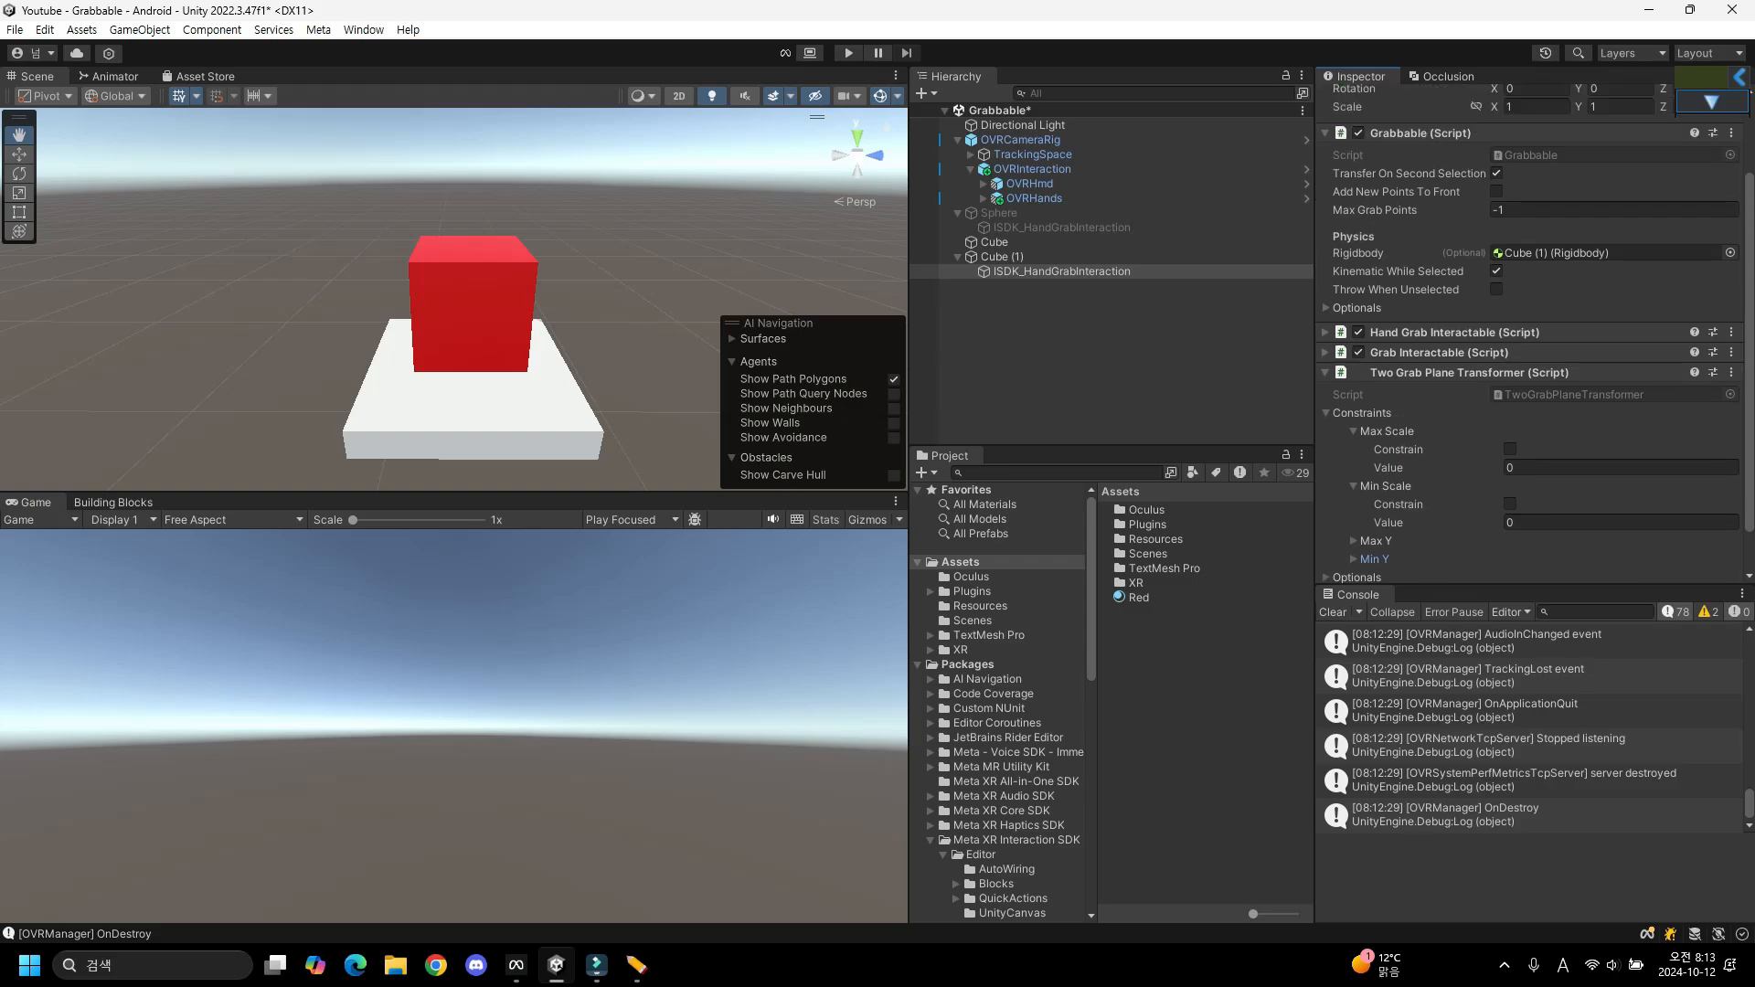
{"action": "scroll", "coordinate": [1529, 333], "scroll_direction": "up", "scroll_amount": 3}
{"action": "scroll", "coordinate": [1529, 333], "scroll_direction": "down", "scroll_amount": 2}
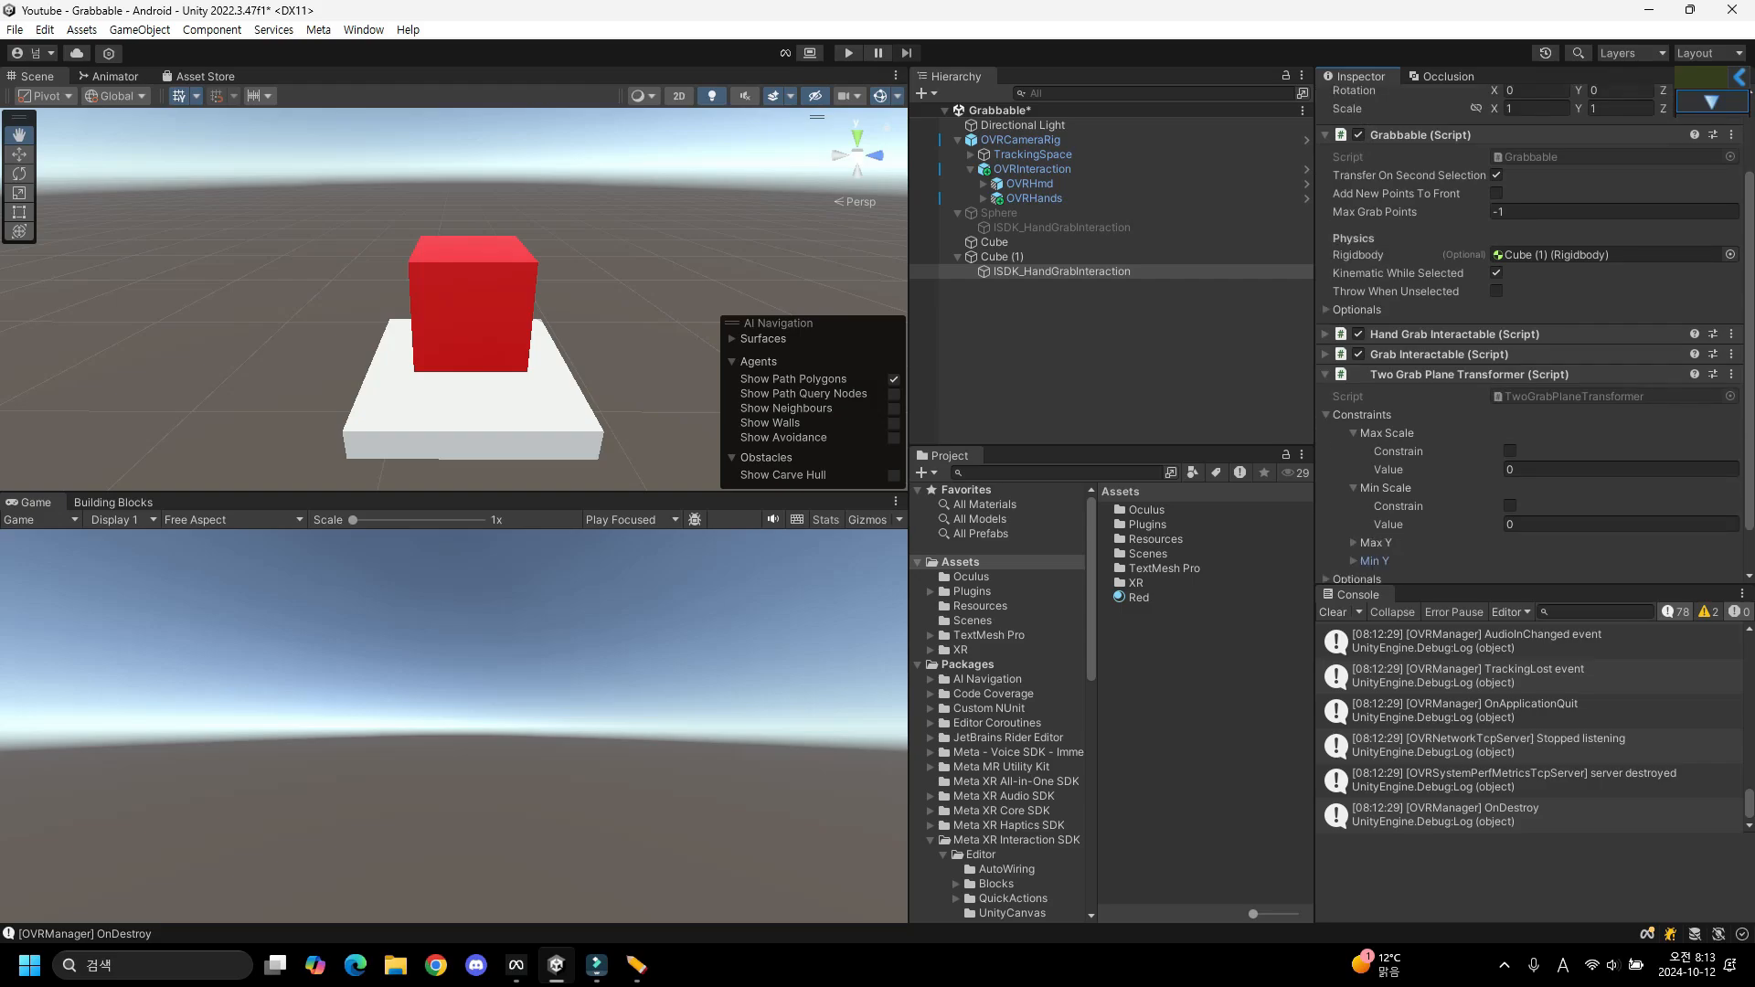
{"action": "scroll", "coordinate": [1529, 334], "scroll_direction": "up", "scroll_amount": 2}
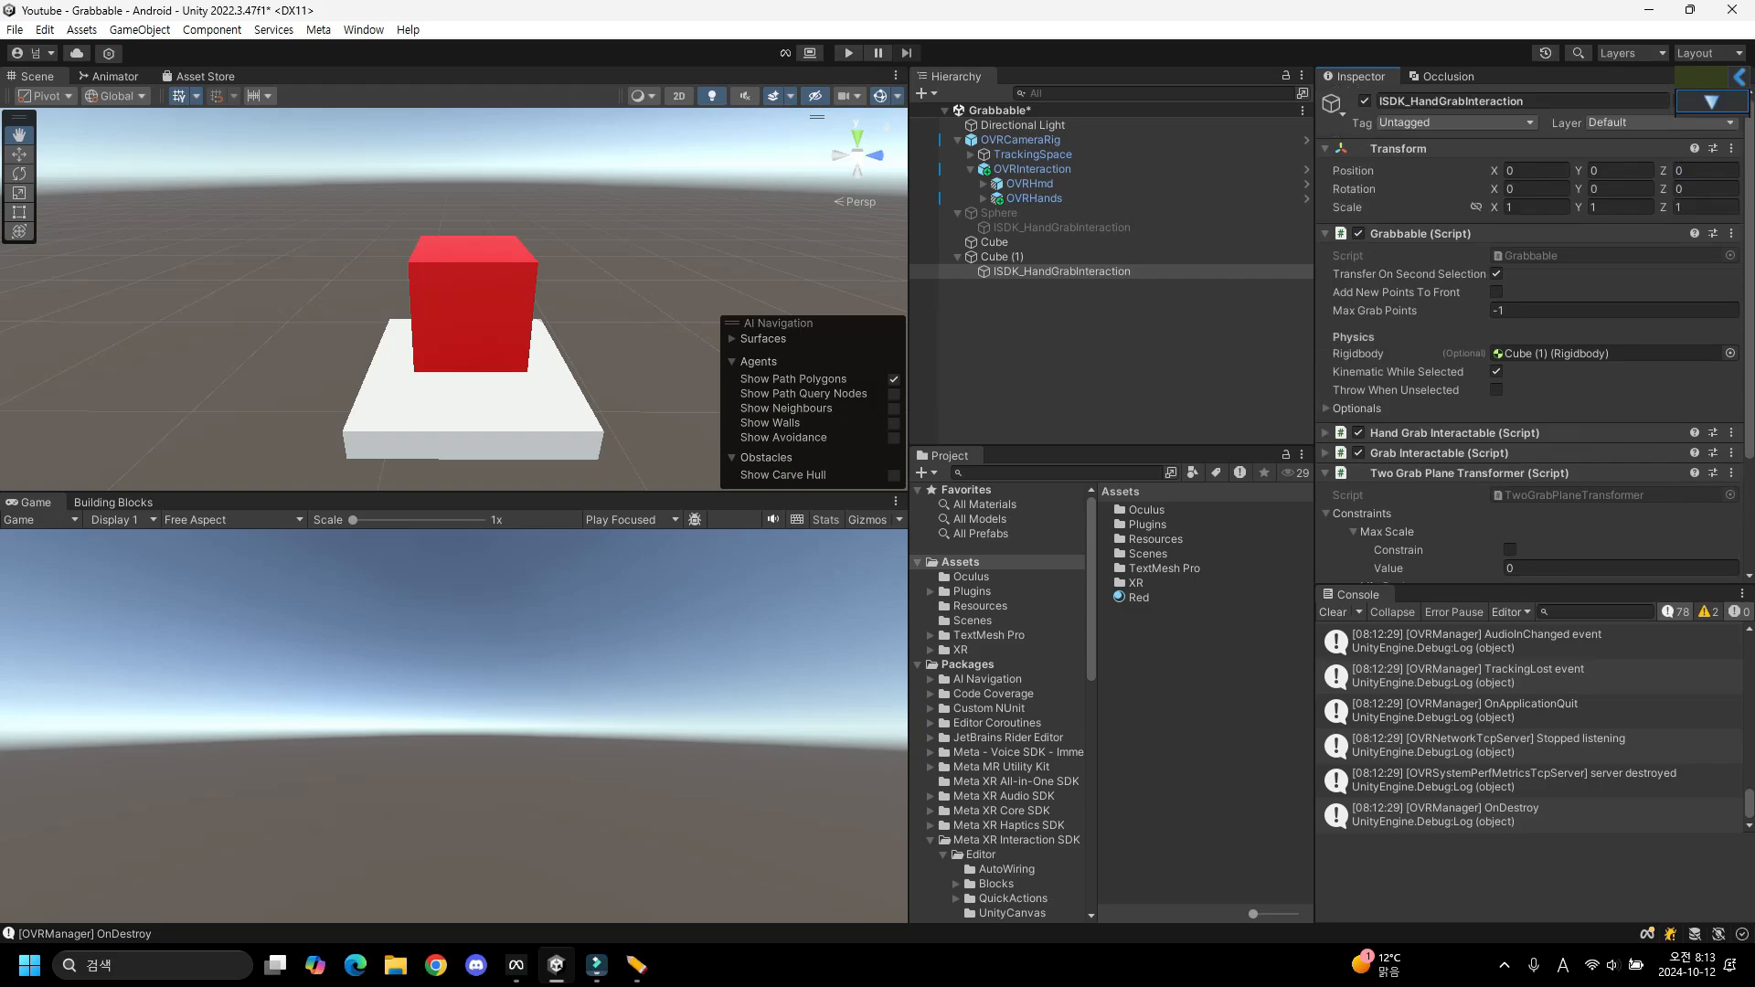
{"action": "scroll", "coordinate": [1529, 334], "scroll_direction": "down", "scroll_amount": 1}
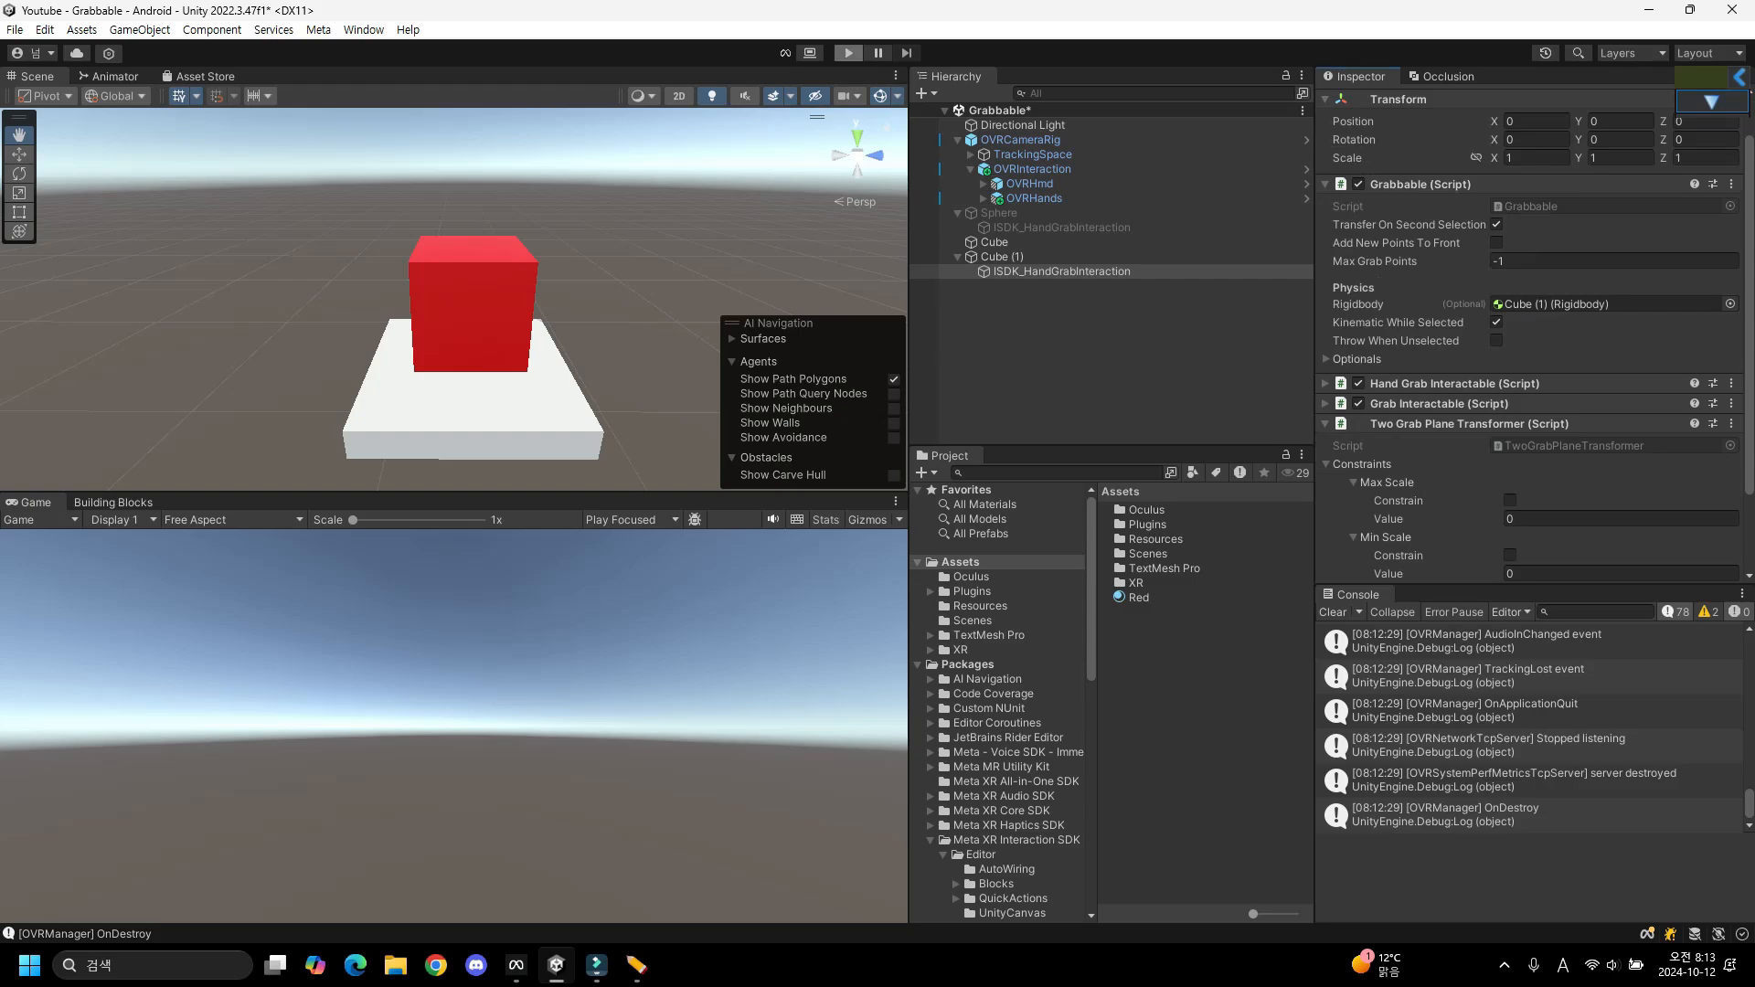
Assign the Two Grab Plane Transformer to the Grabbable's optional Two Grab Transformer.
{"action": "key", "text": "ctrl+p"}
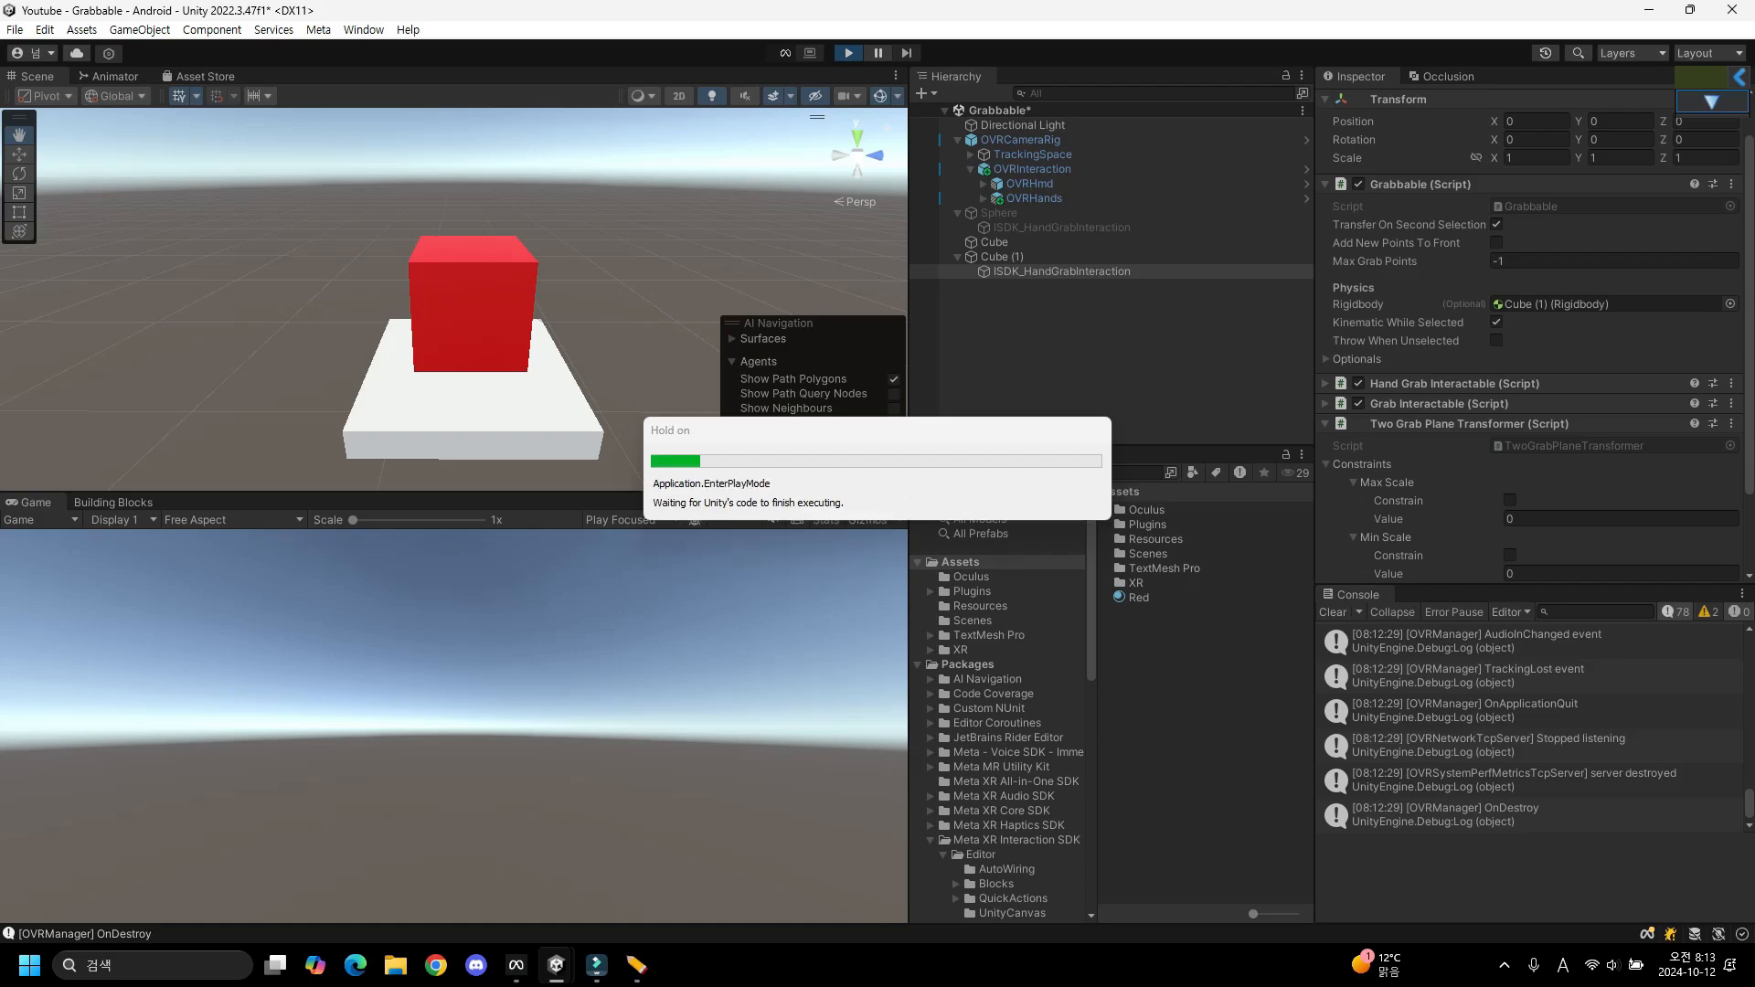
{"action": "key", "text": "ctrl+p"}
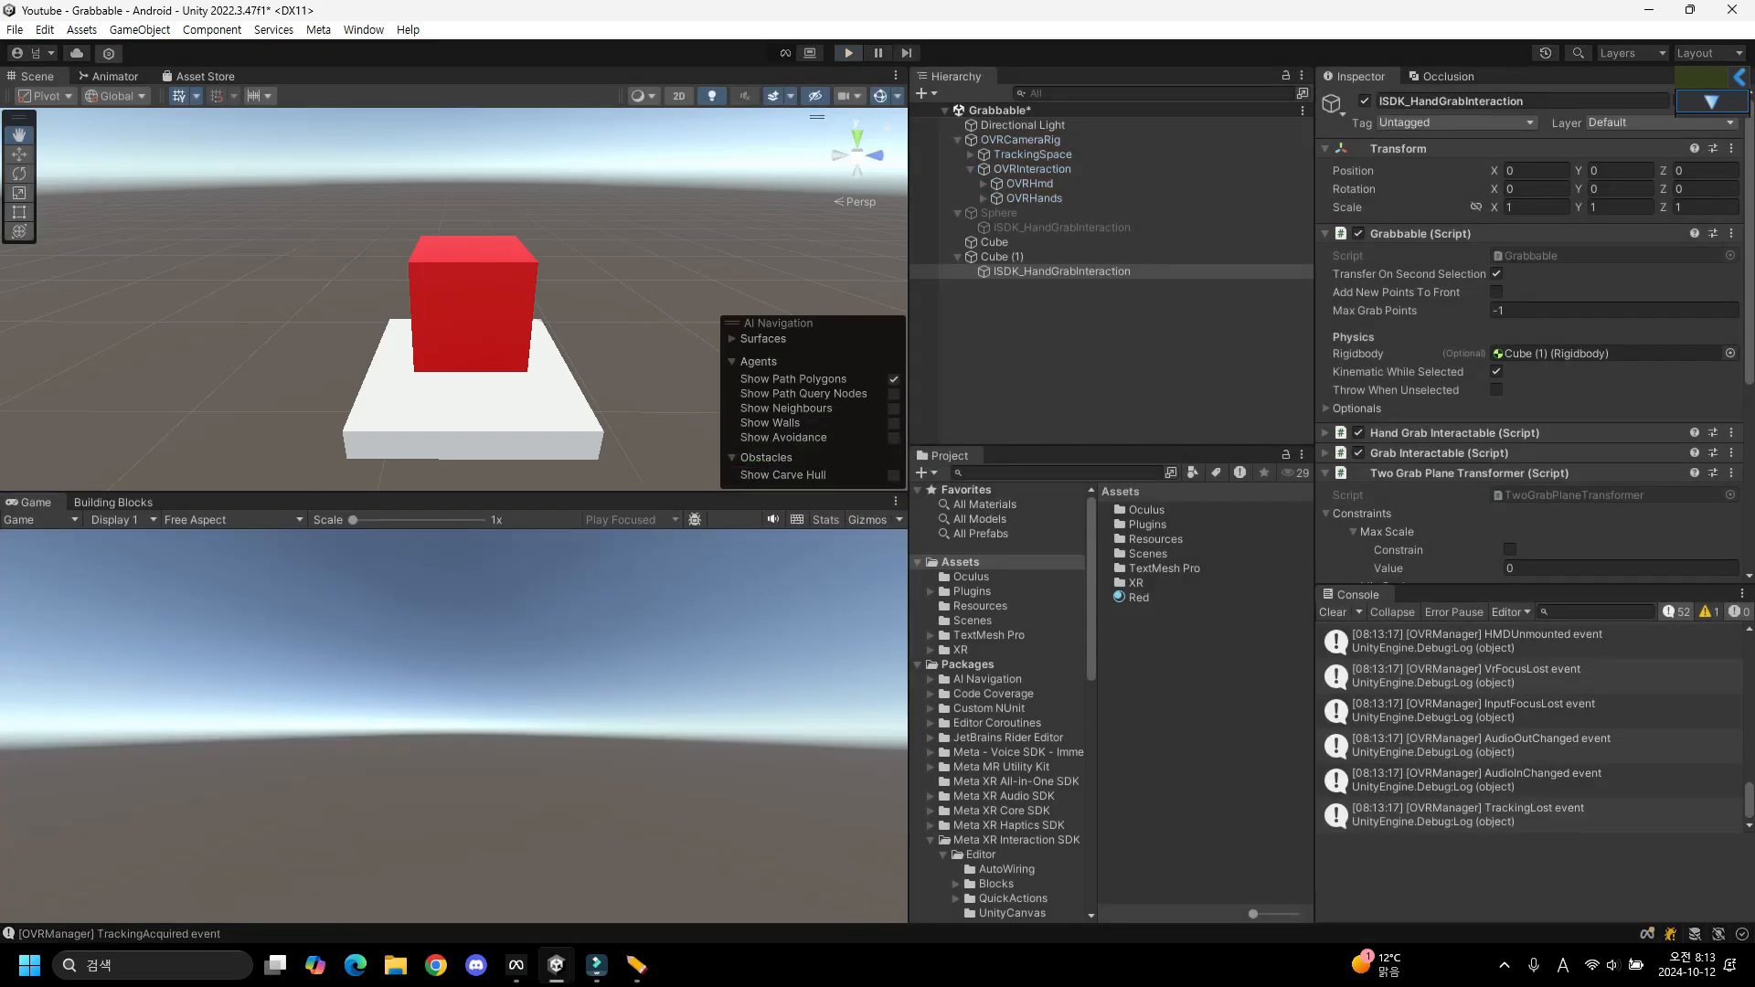
{"action": "left_click", "coordinate": [1356, 409]}
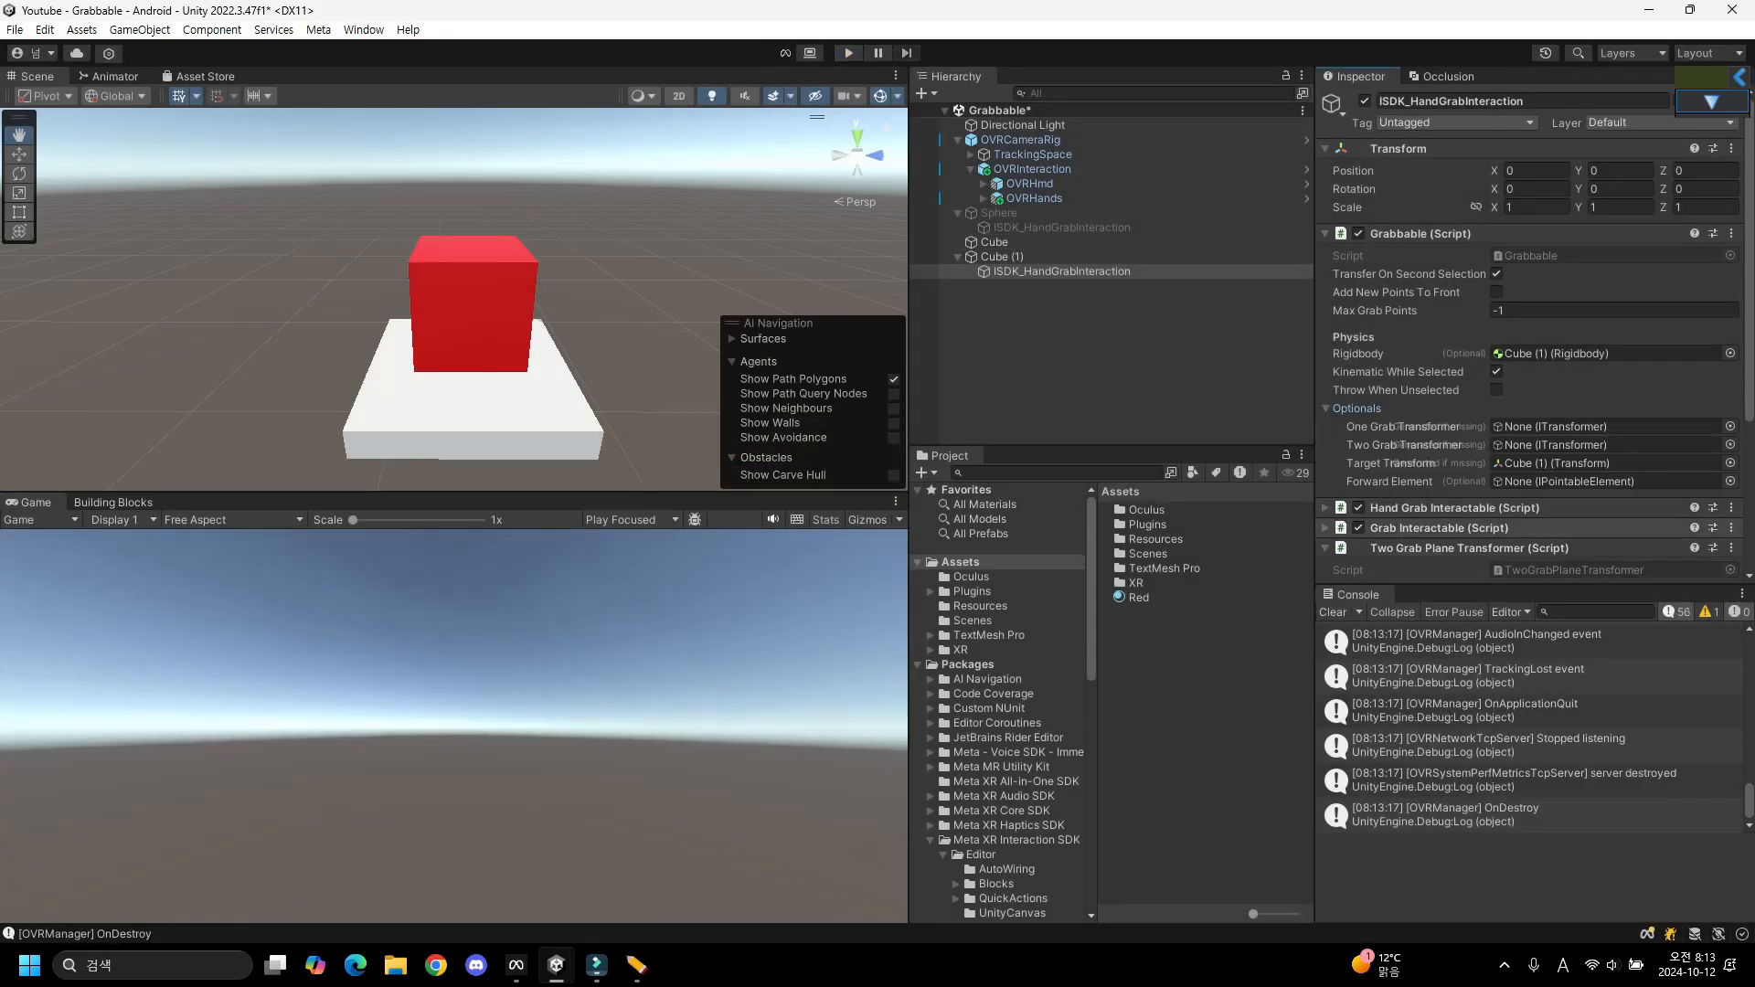
{"action": "mouse_move", "coordinate": [1471, 548]}
{"action": "left_mouse_down"}
{"action": "mouse_move", "coordinate": [1581, 463]}
{"action": "mouse_move", "coordinate": [1581, 443]}
{"action": "left_mouse_up"}
{"action": "left_click", "coordinate": [1712, 102]}
{"action": "left_click", "coordinate": [1712, 133]}
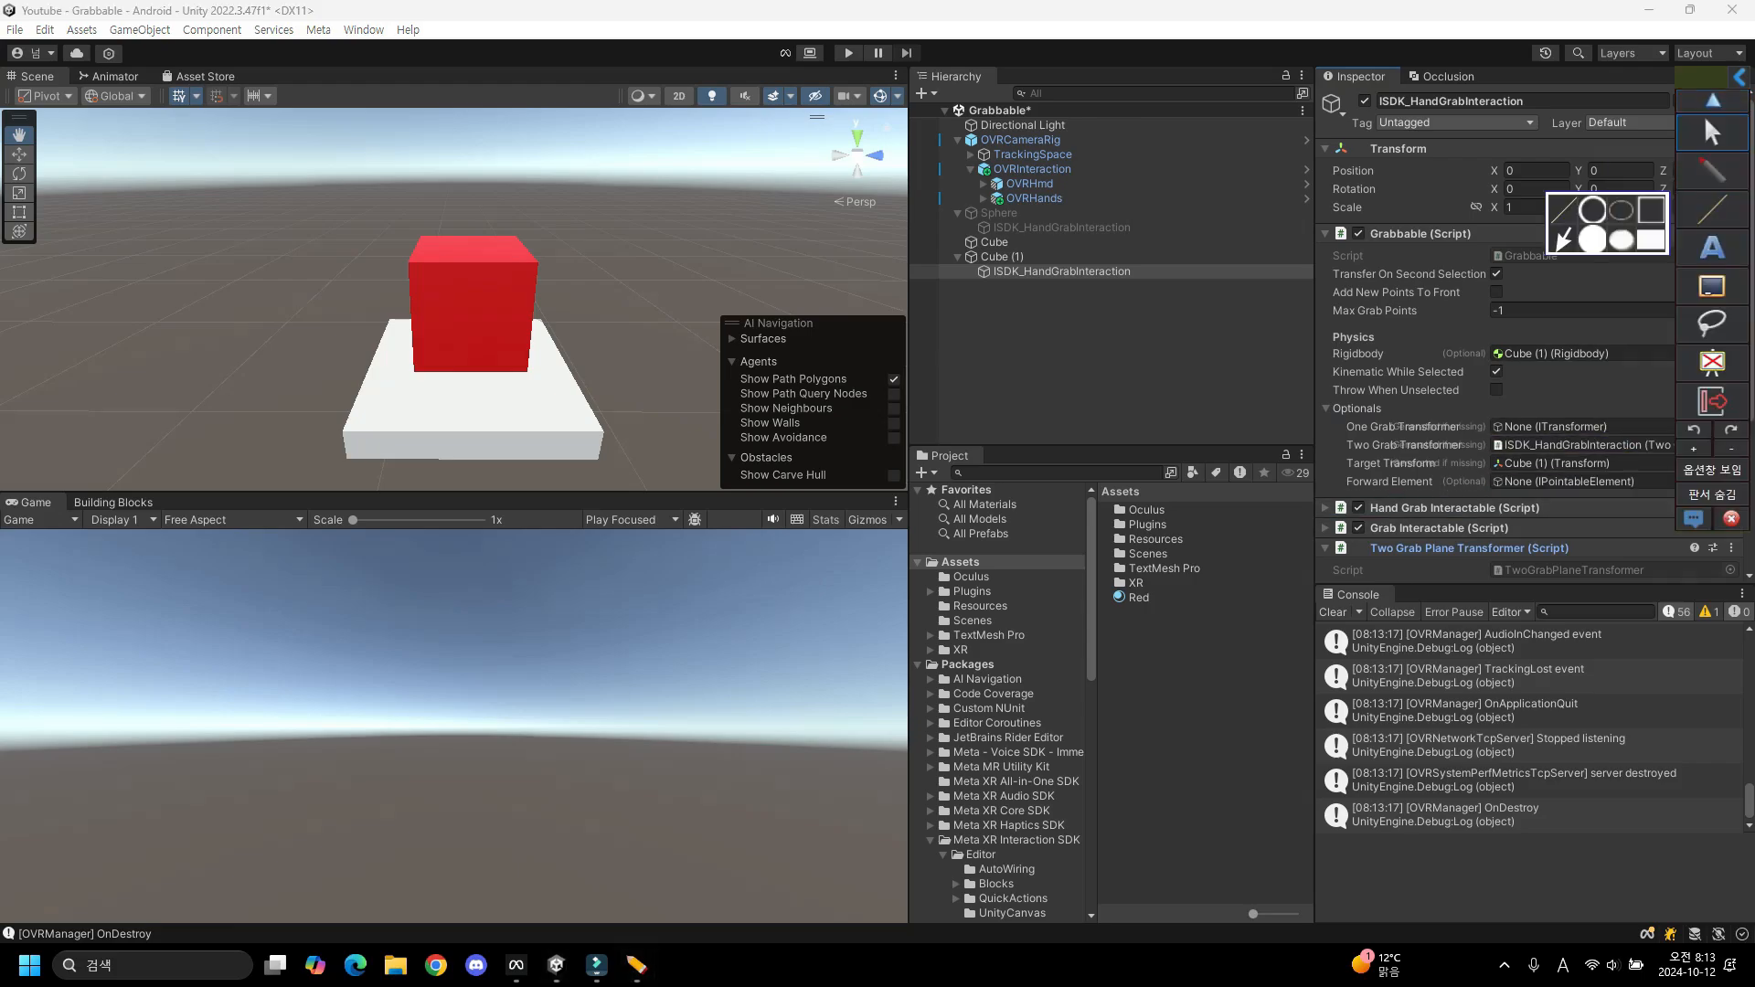
{"action": "left_click_drag", "start_coordinate": [1346, 454], "coordinate": [1466, 463]}
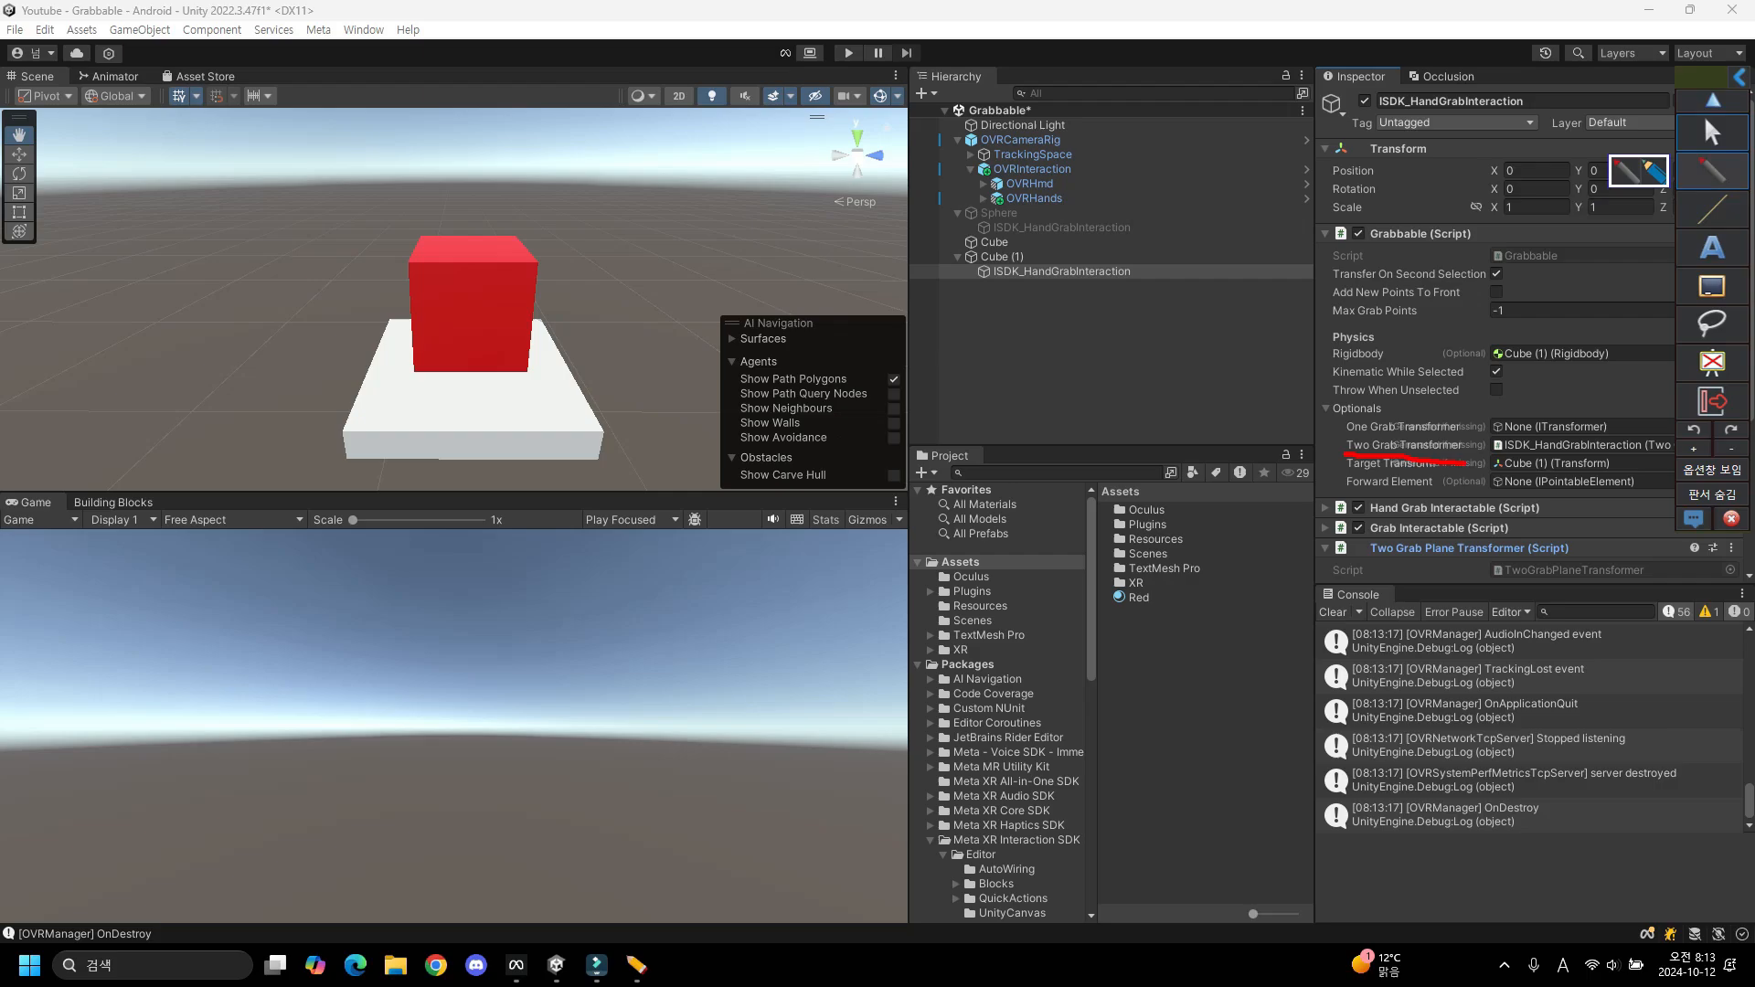
{"action": "left_click", "coordinate": [1703, 113]}
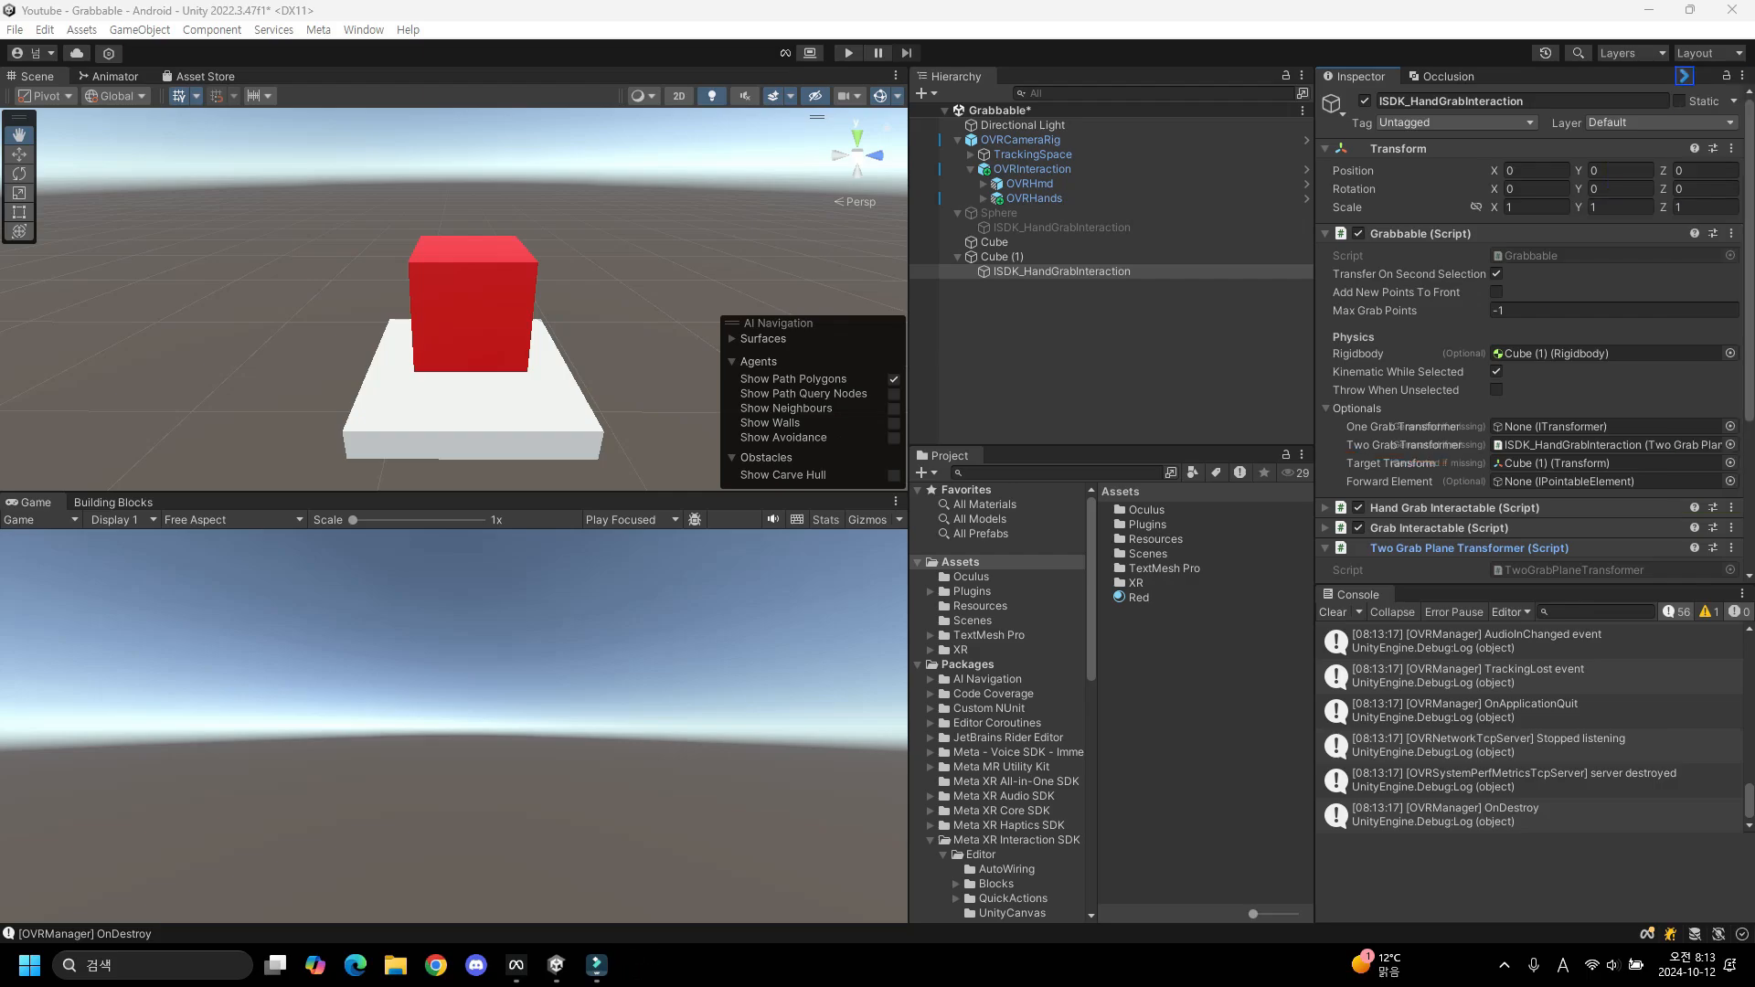
{"action": "left_click", "coordinate": [1683, 76]}
{"action": "left_click", "coordinate": [1712, 133]}
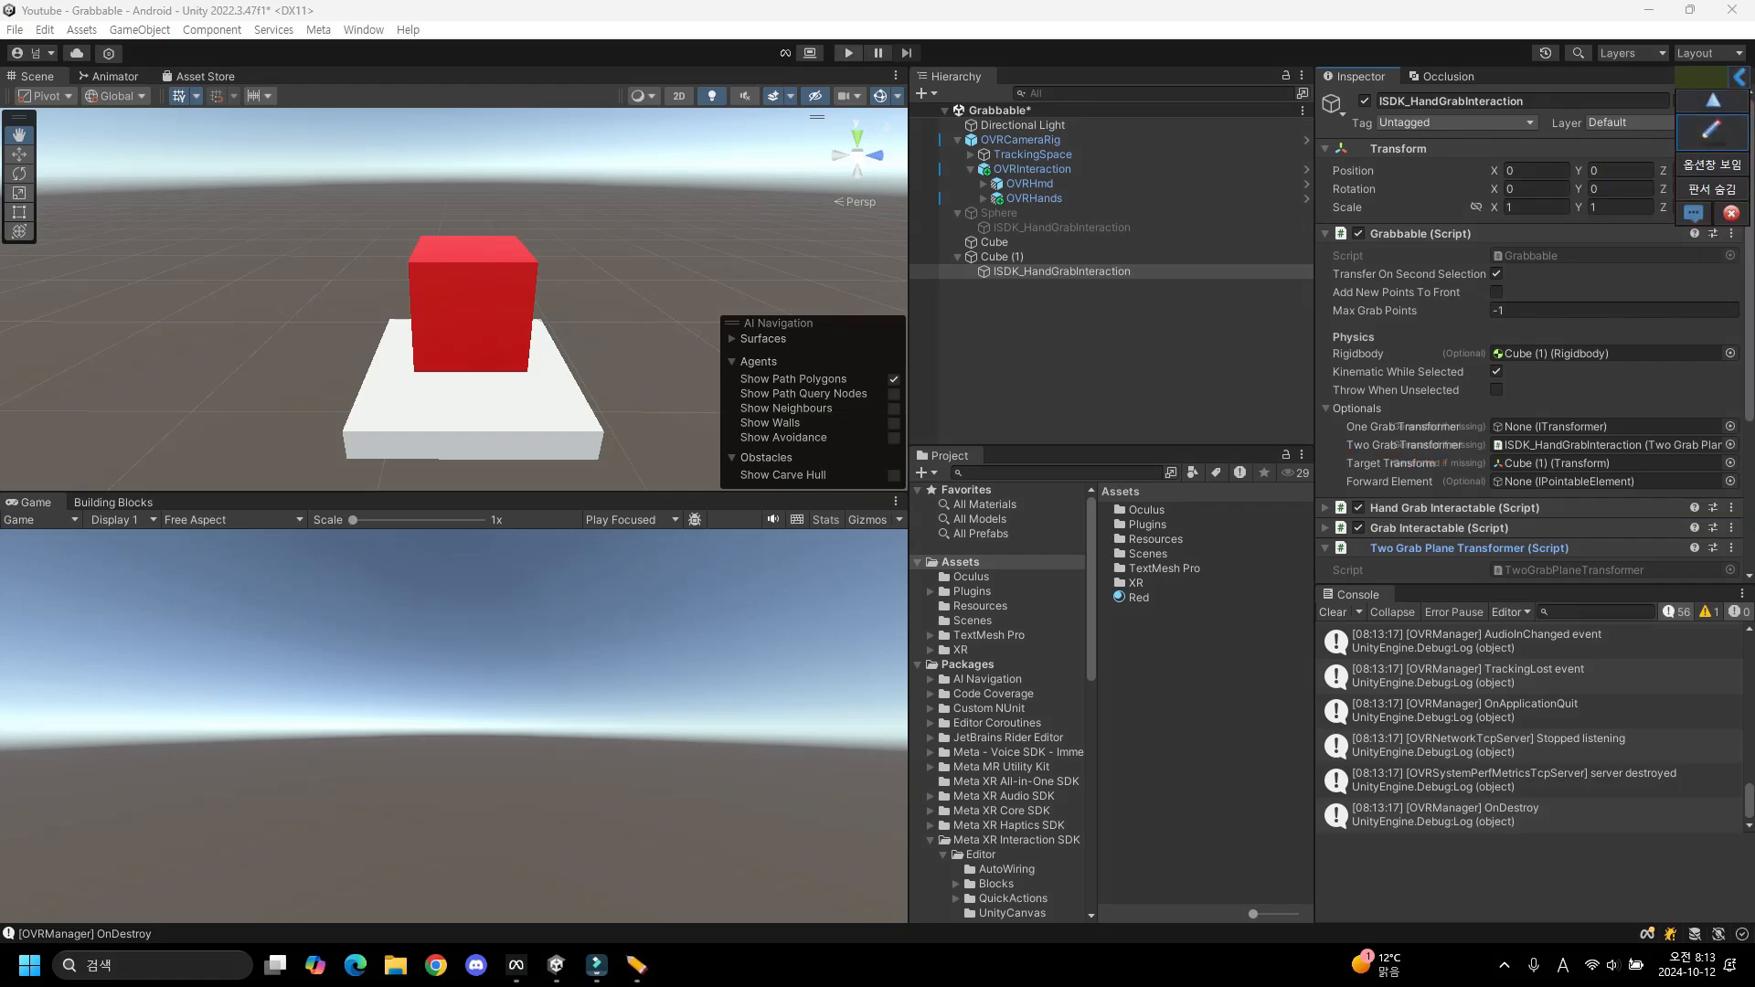
Test grabbing the red cube with the tracked hands in play mode, then stop playback.
{"action": "key", "text": "ctrl+p"}
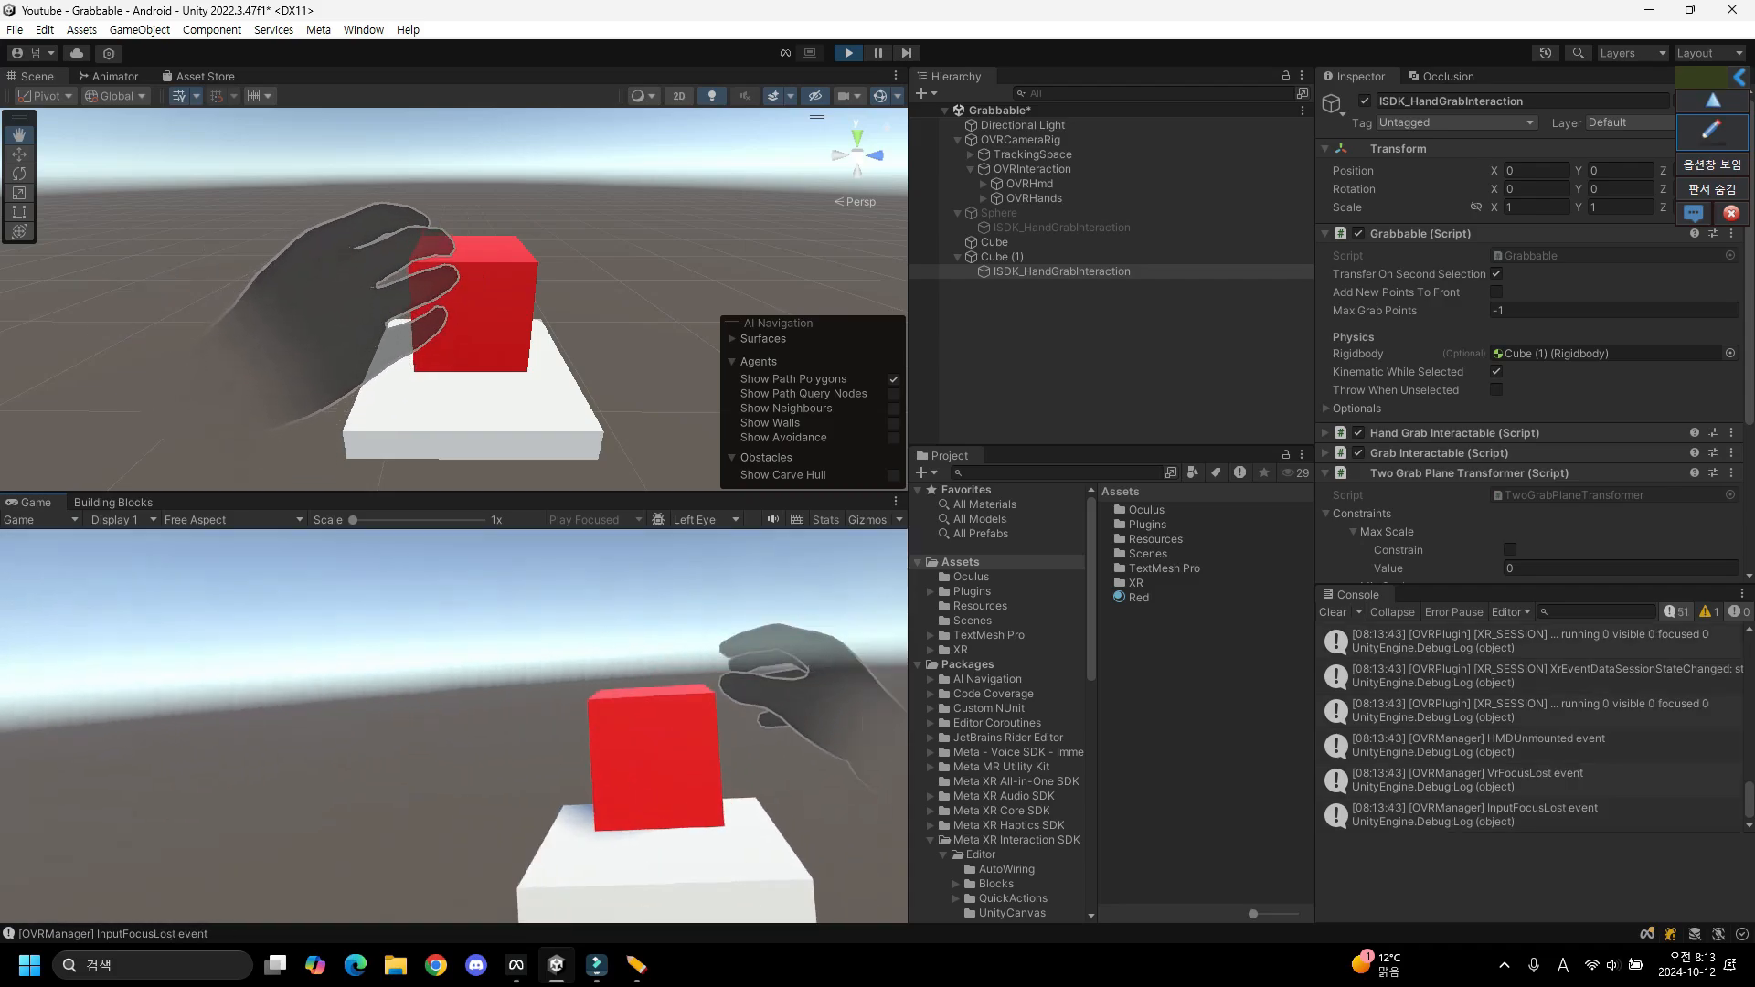
{"action": "key", "text": "ctrl+p"}
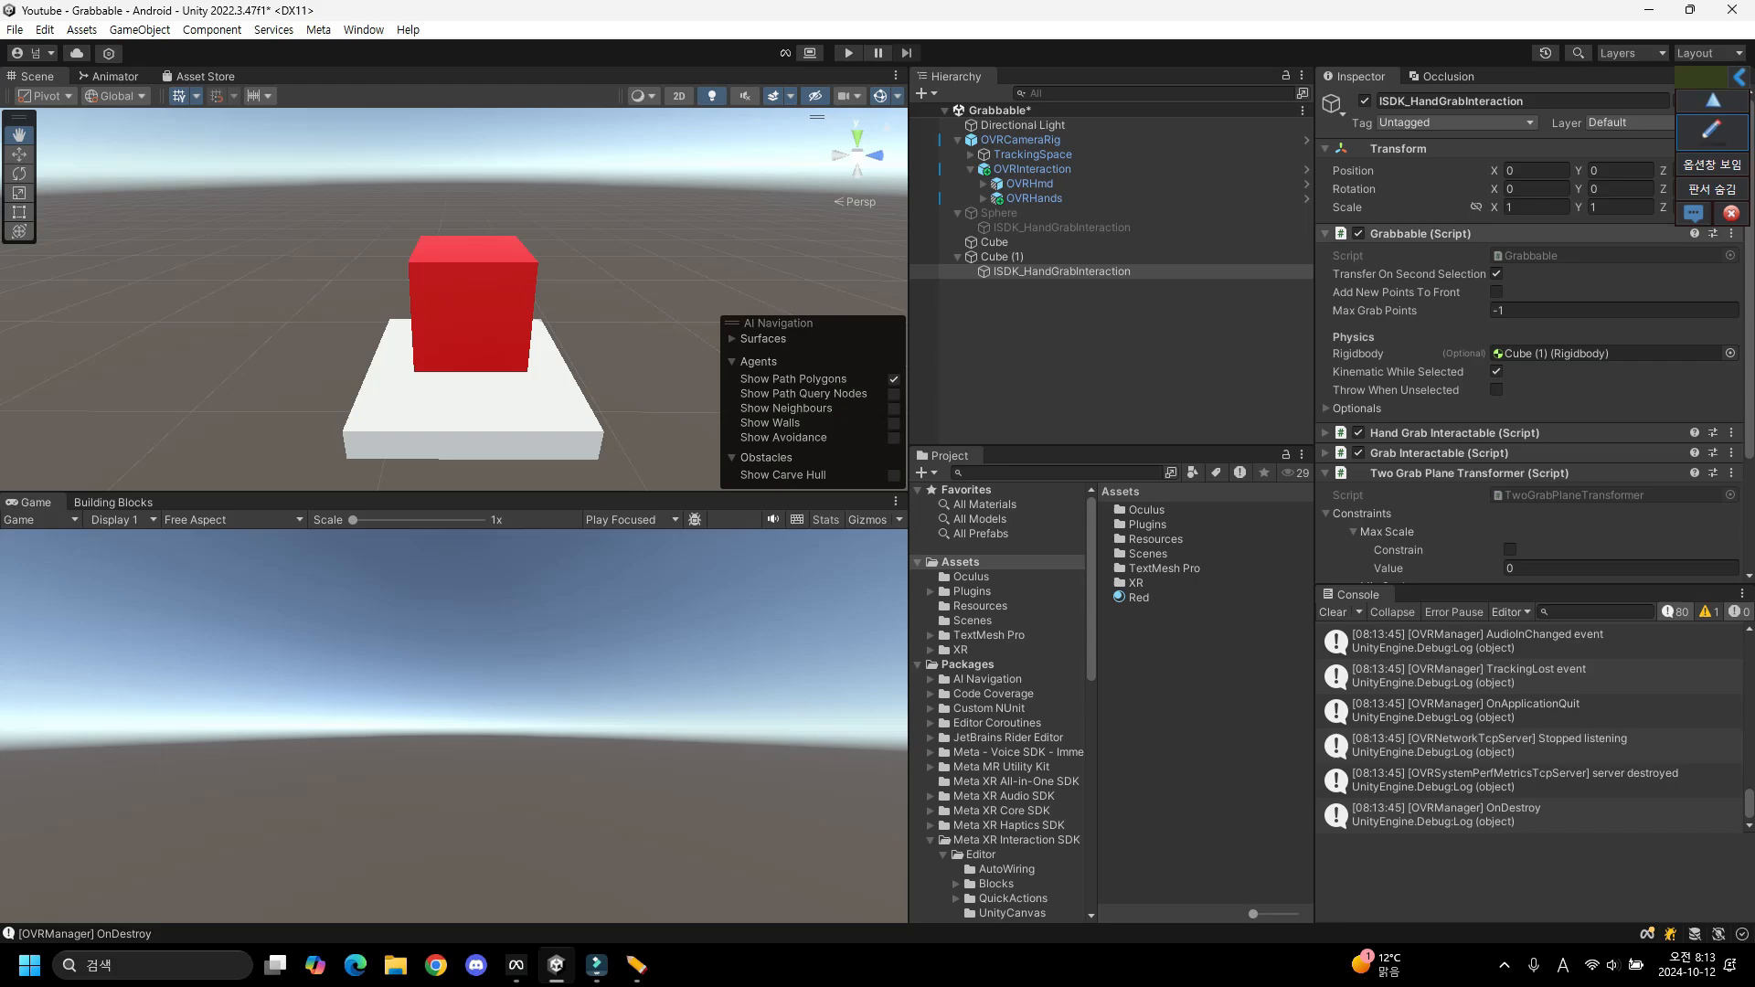
{"action": "left_click", "coordinate": [1712, 133]}
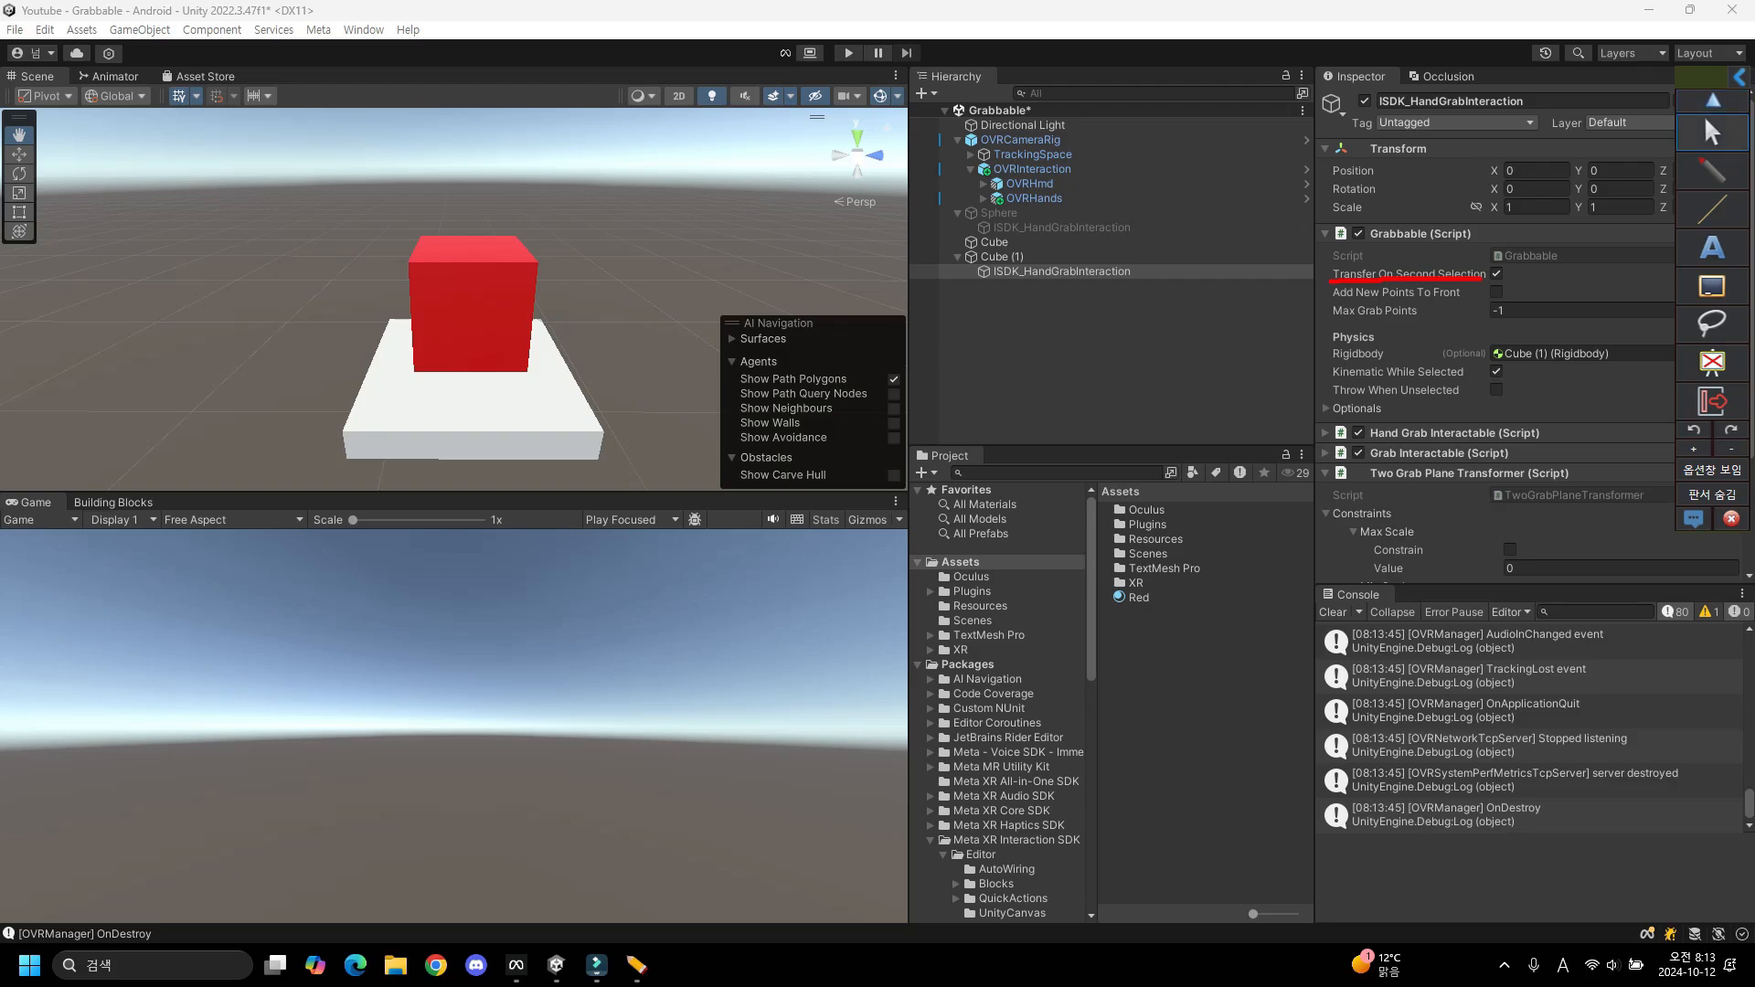
{"action": "left_click", "coordinate": [1712, 134]}
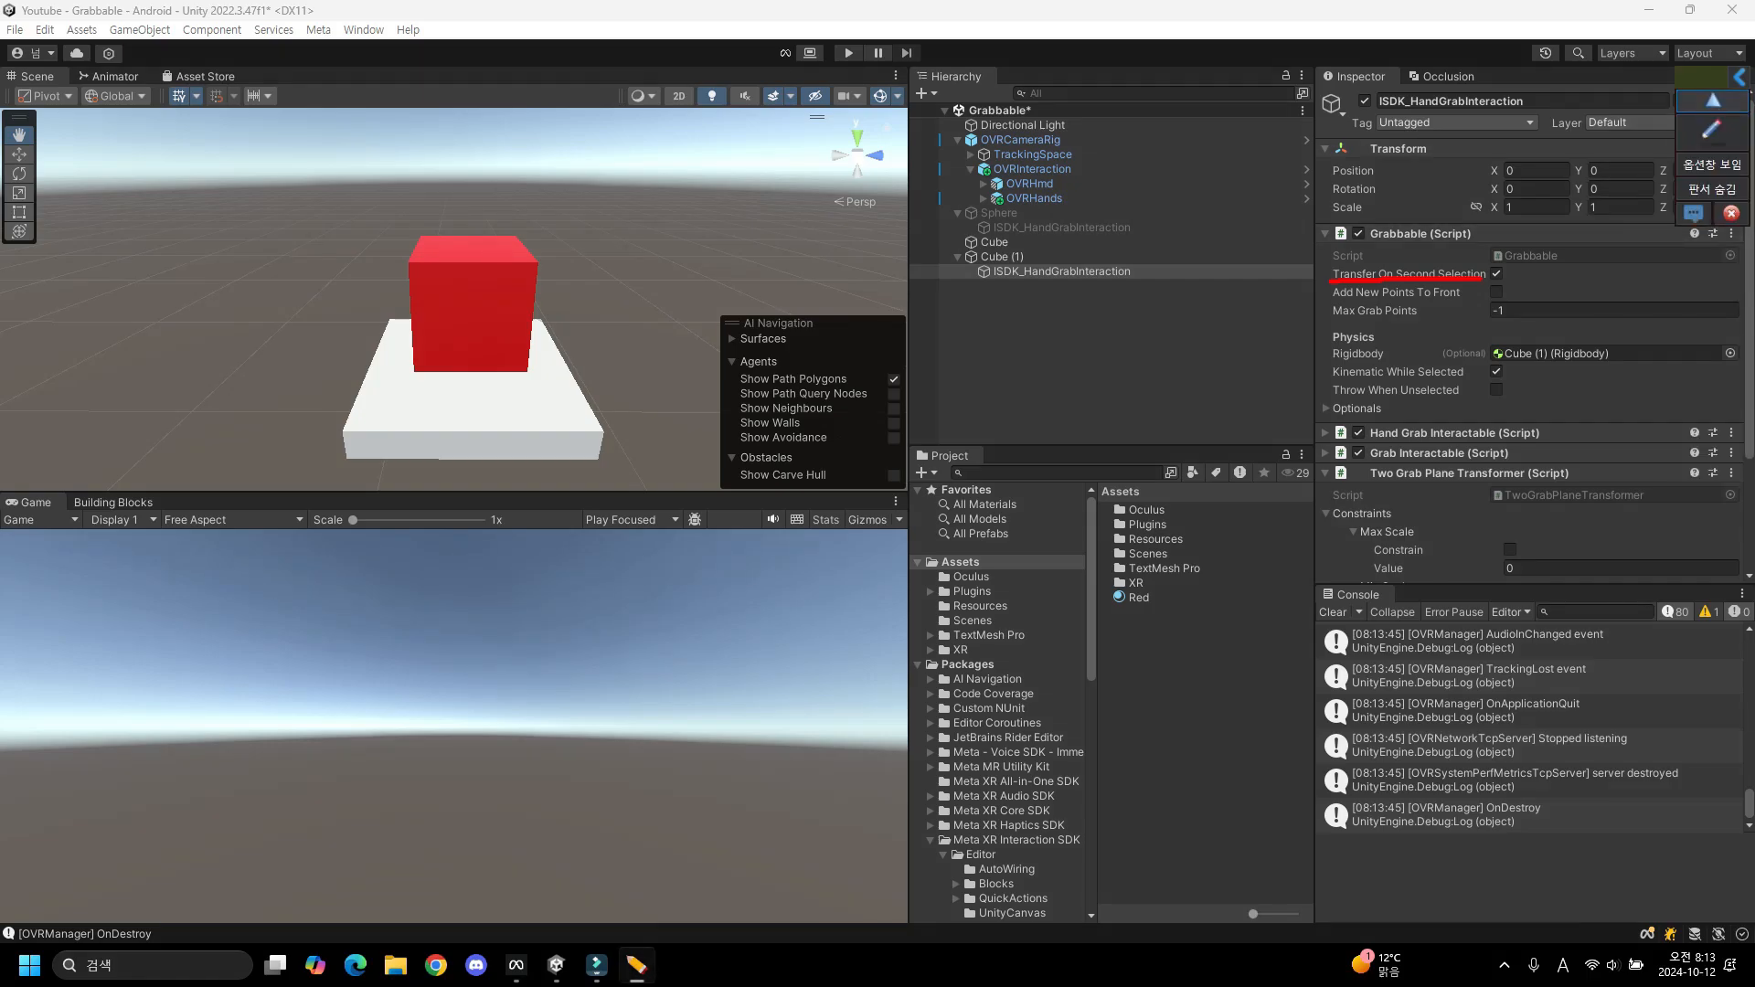
{"action": "left_click", "coordinate": [1712, 134]}
{"action": "mouse_move", "coordinate": [1712, 286]}
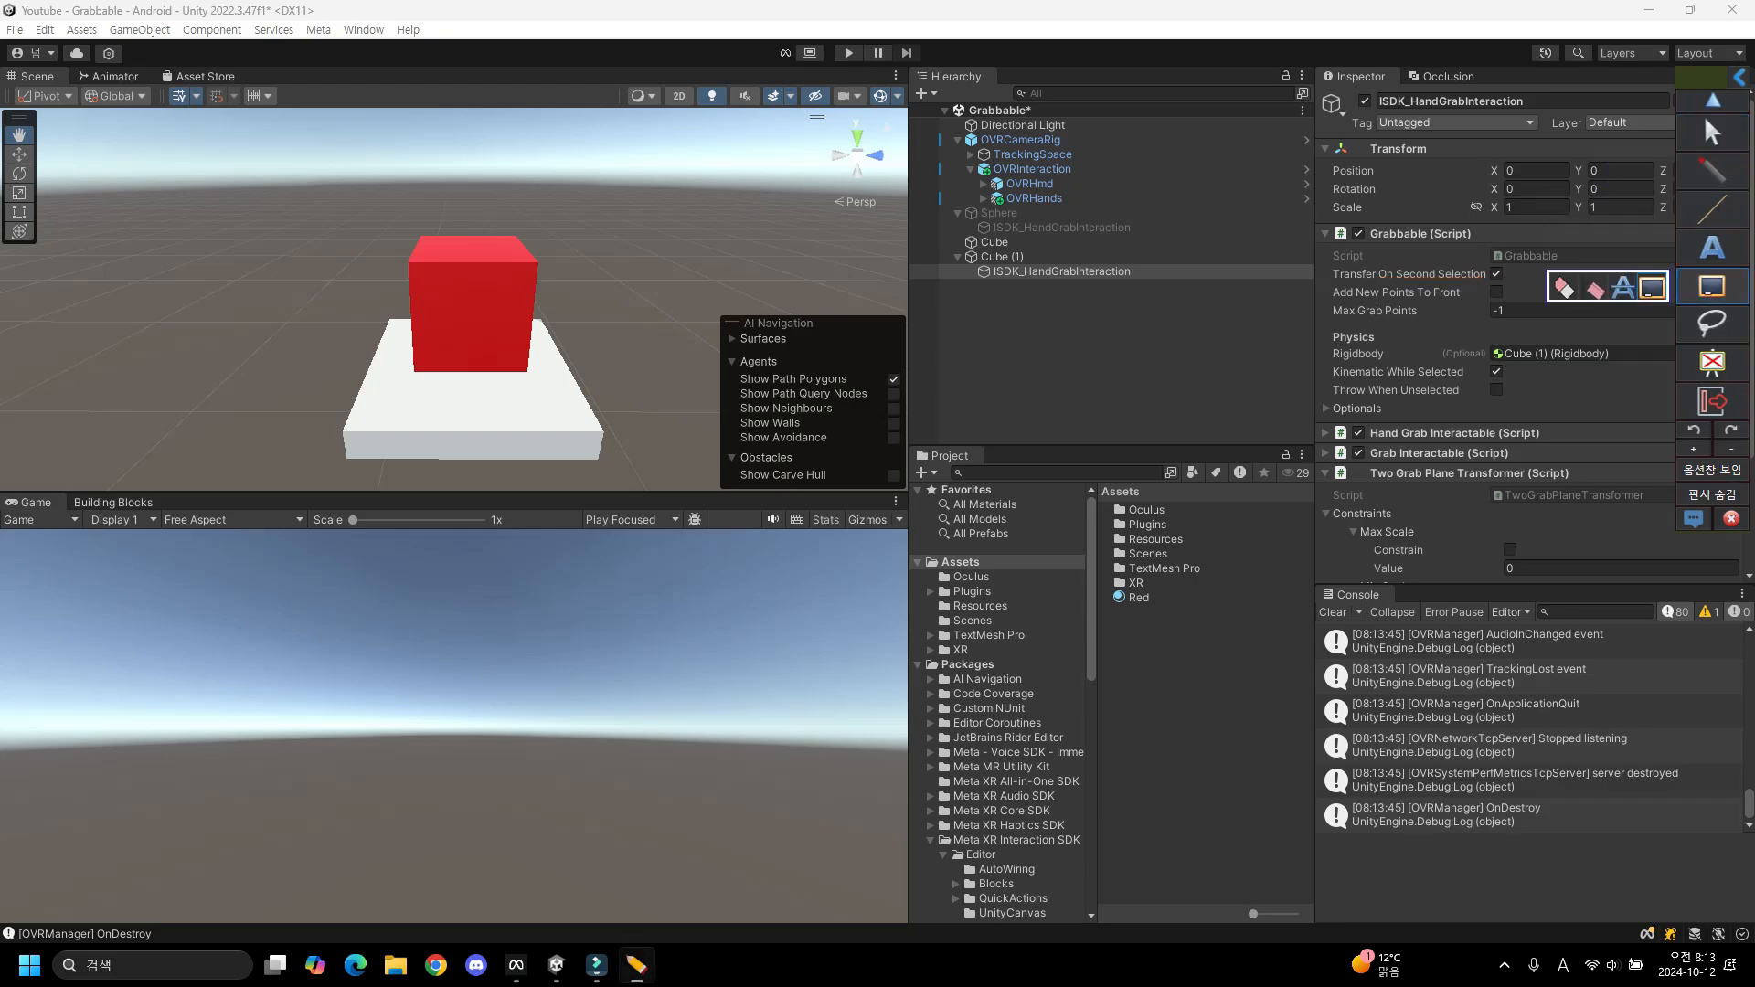
{"action": "left_click", "coordinate": [1712, 134]}
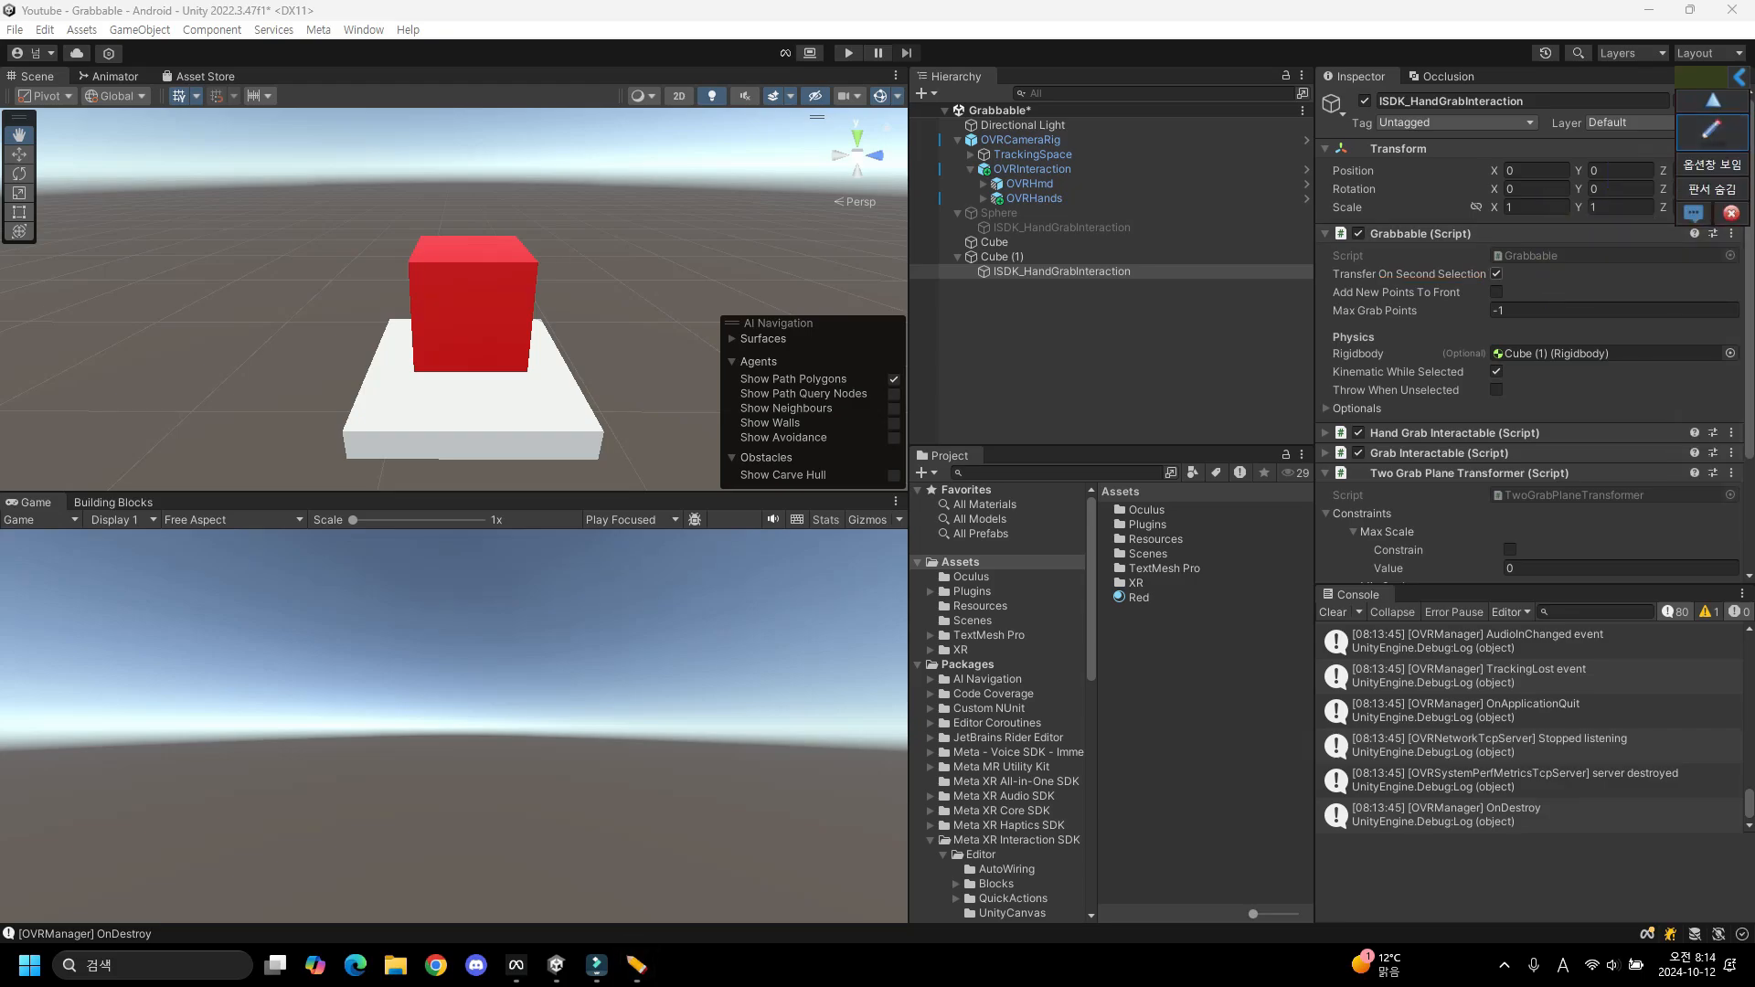
Turn off Transfer On Second Selection on the Grabbable component.
{"action": "left_click", "coordinate": [1496, 273]}
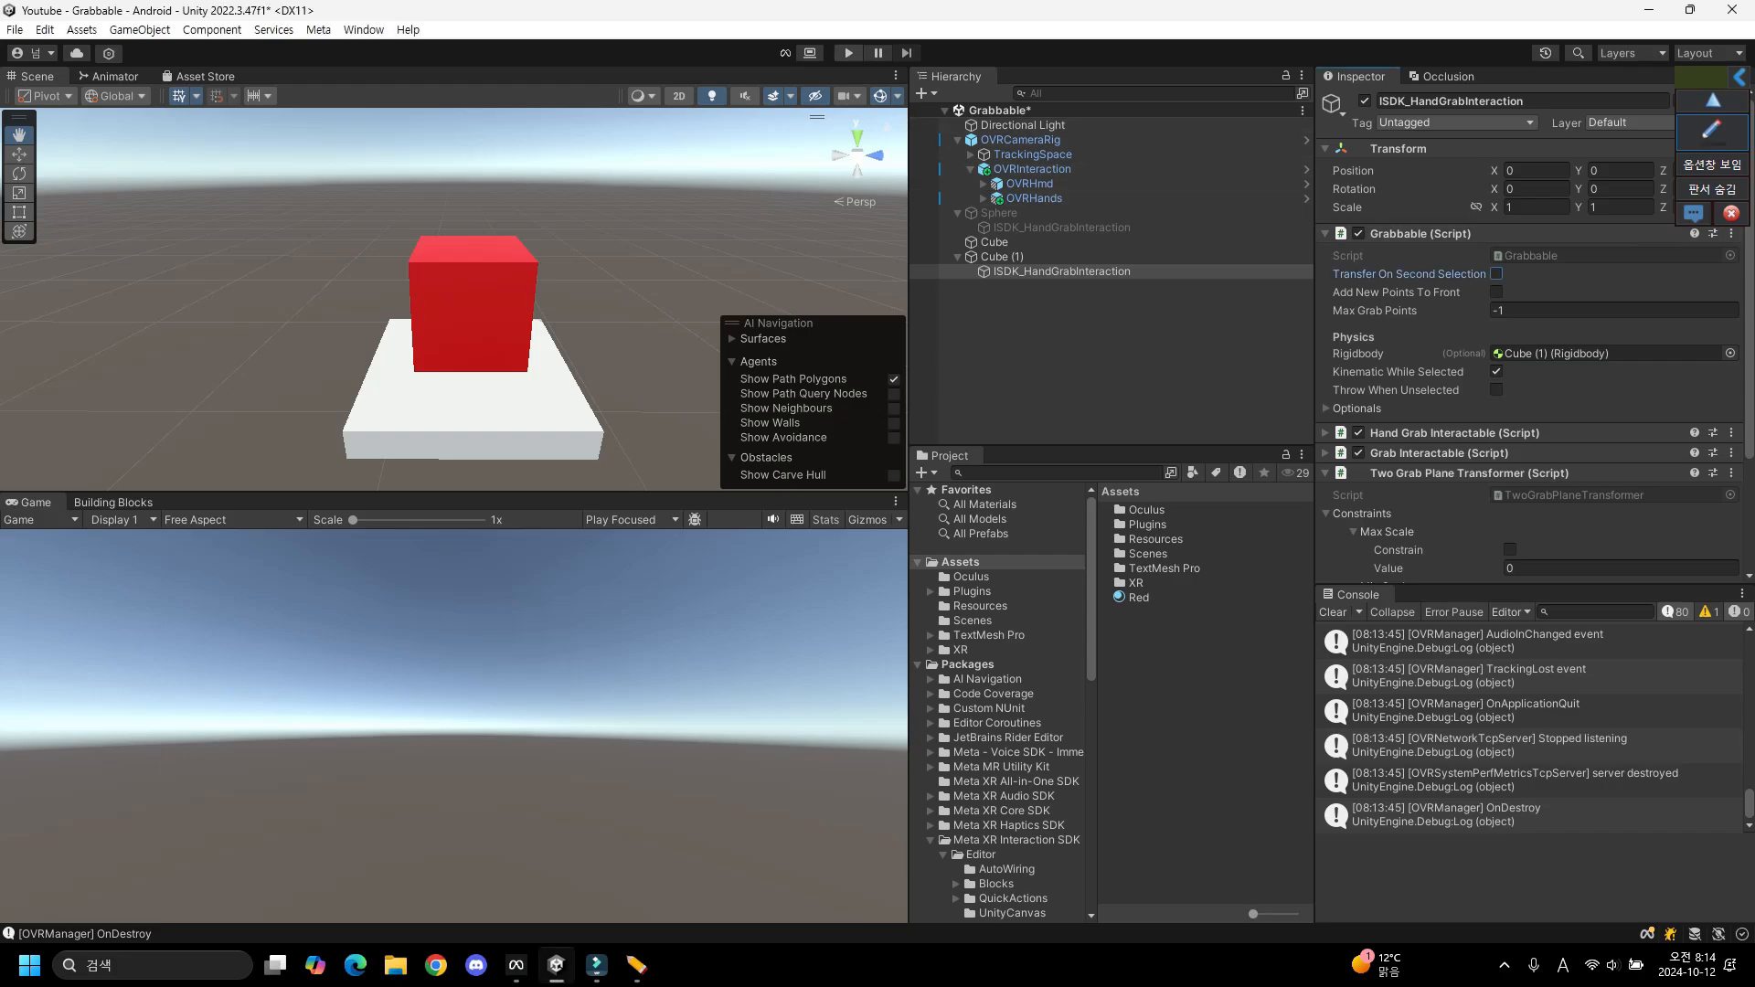
Test two-handed grabbing of the red cube in play mode with second-selection transfer disabled, and stop playback.
{"action": "key", "text": "ctrl+p"}
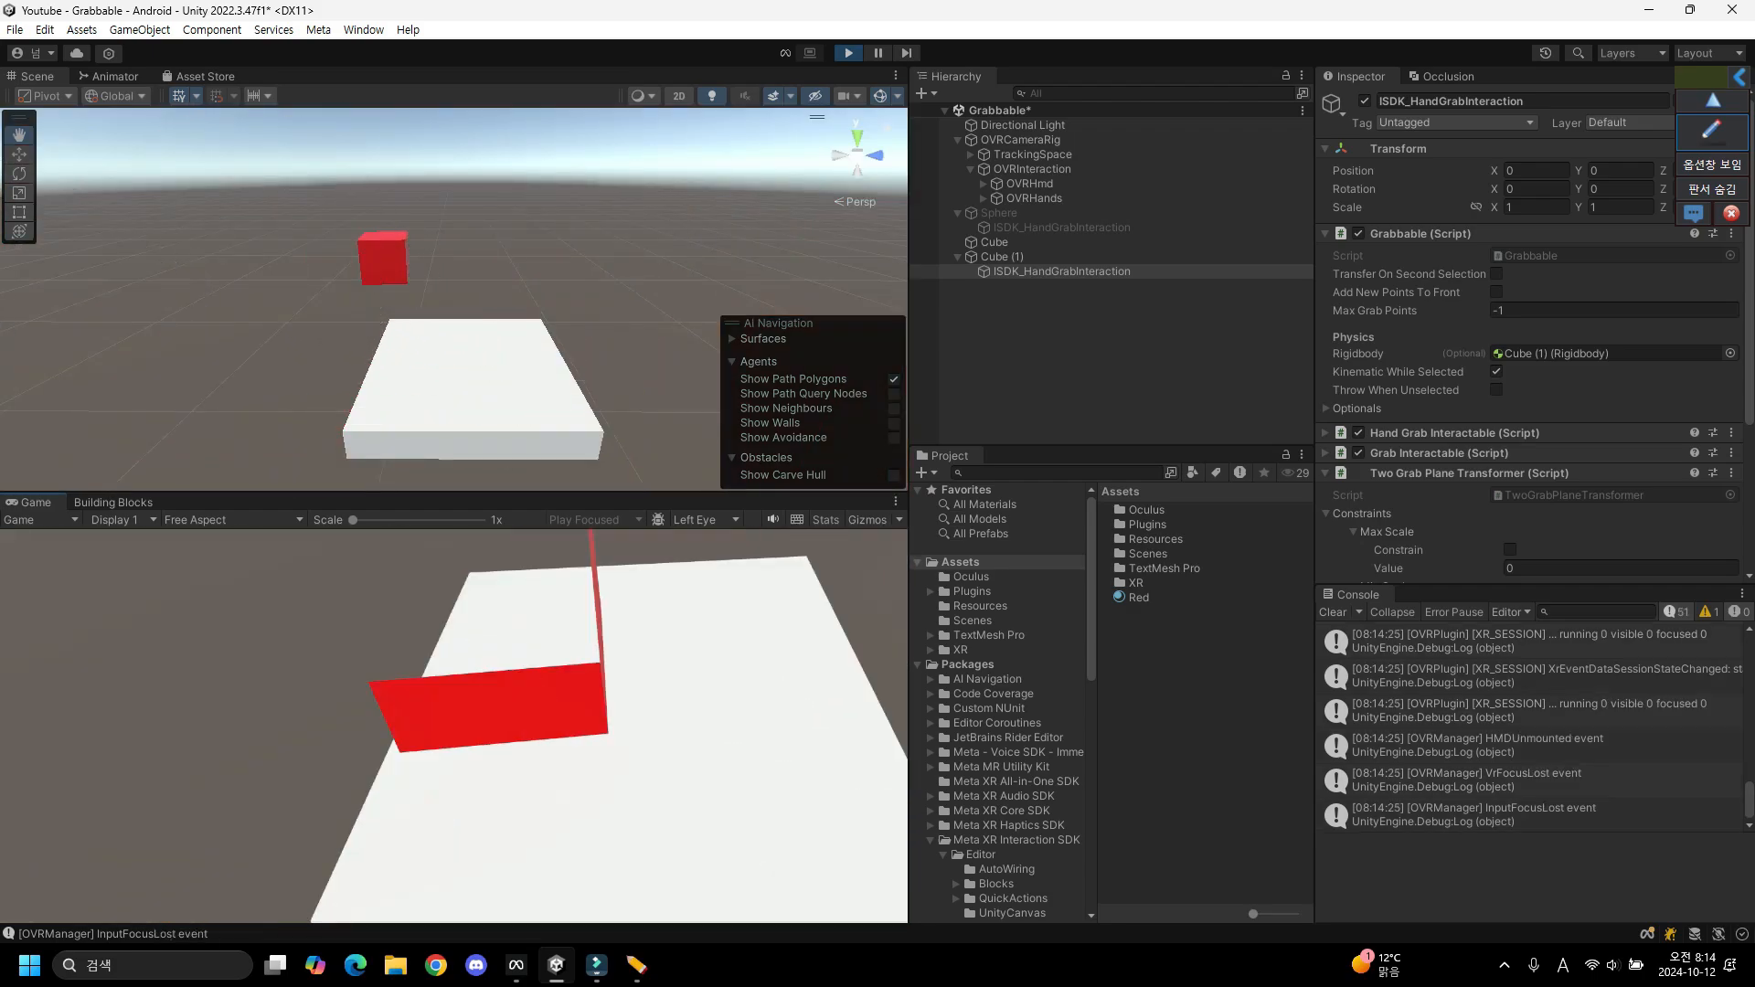
{"action": "key", "text": "ctrl+p"}
Constrain the Two Grab Plane Transformer's Min Scale to 0.1 and Max Scale to 0.3, and test the limits in play mode.
{"action": "scroll", "coordinate": [1545, 366], "scroll_direction": "down", "scroll_amount": 3}
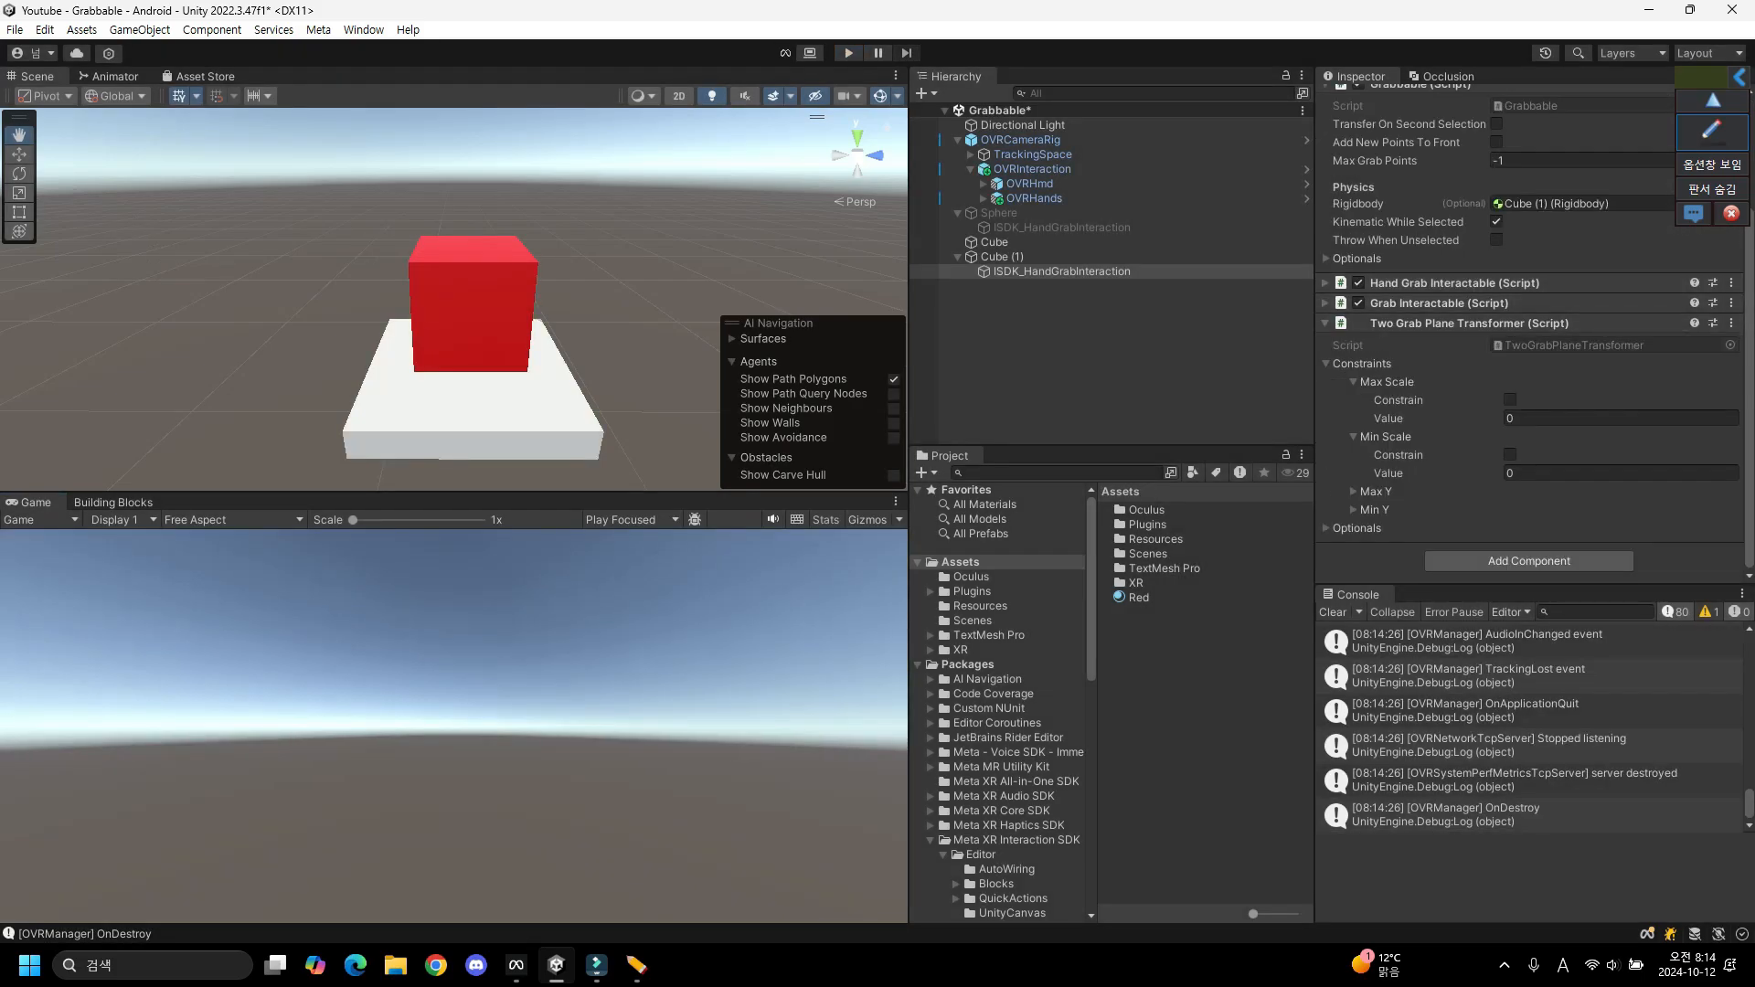
{"action": "left_click", "coordinate": [1510, 454]}
{"action": "scroll", "coordinate": [1526, 366], "scroll_direction": "up", "scroll_amount": 3}
{"action": "left_click", "coordinate": [1014, 257]}
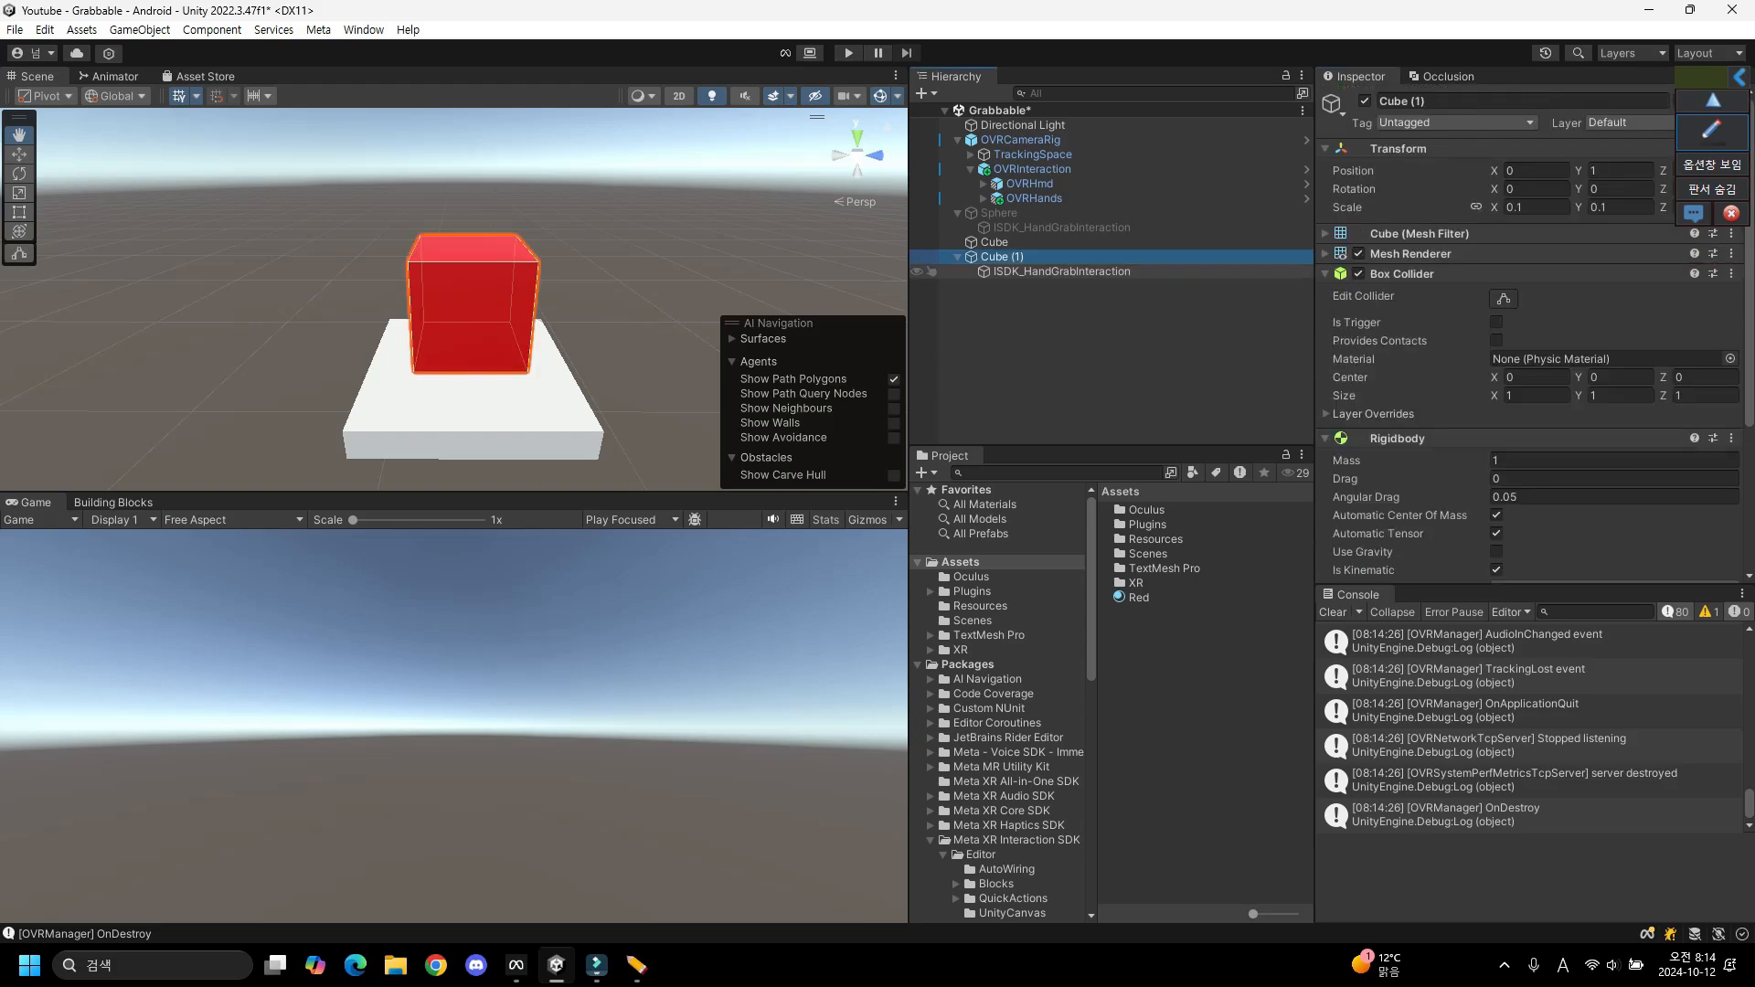
{"action": "left_click", "coordinate": [1051, 272]}
{"action": "scroll", "coordinate": [1527, 411], "scroll_direction": "down", "scroll_amount": 3}
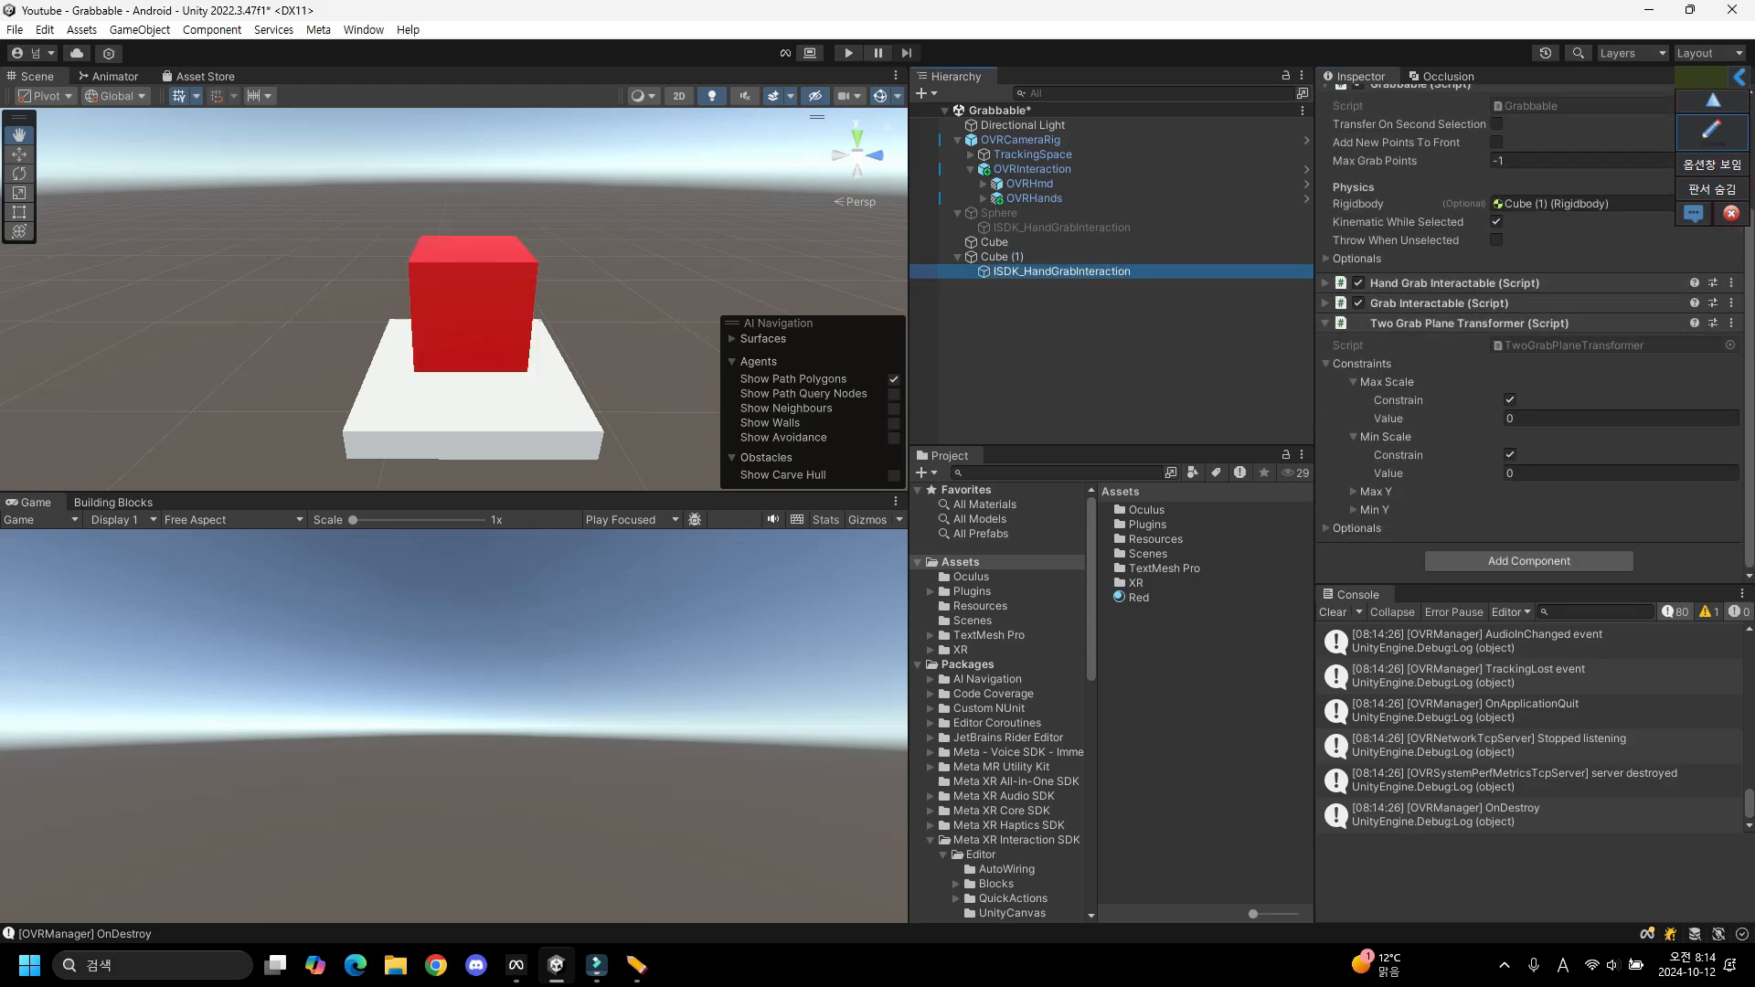
{"action": "left_click", "coordinate": [1554, 472]}
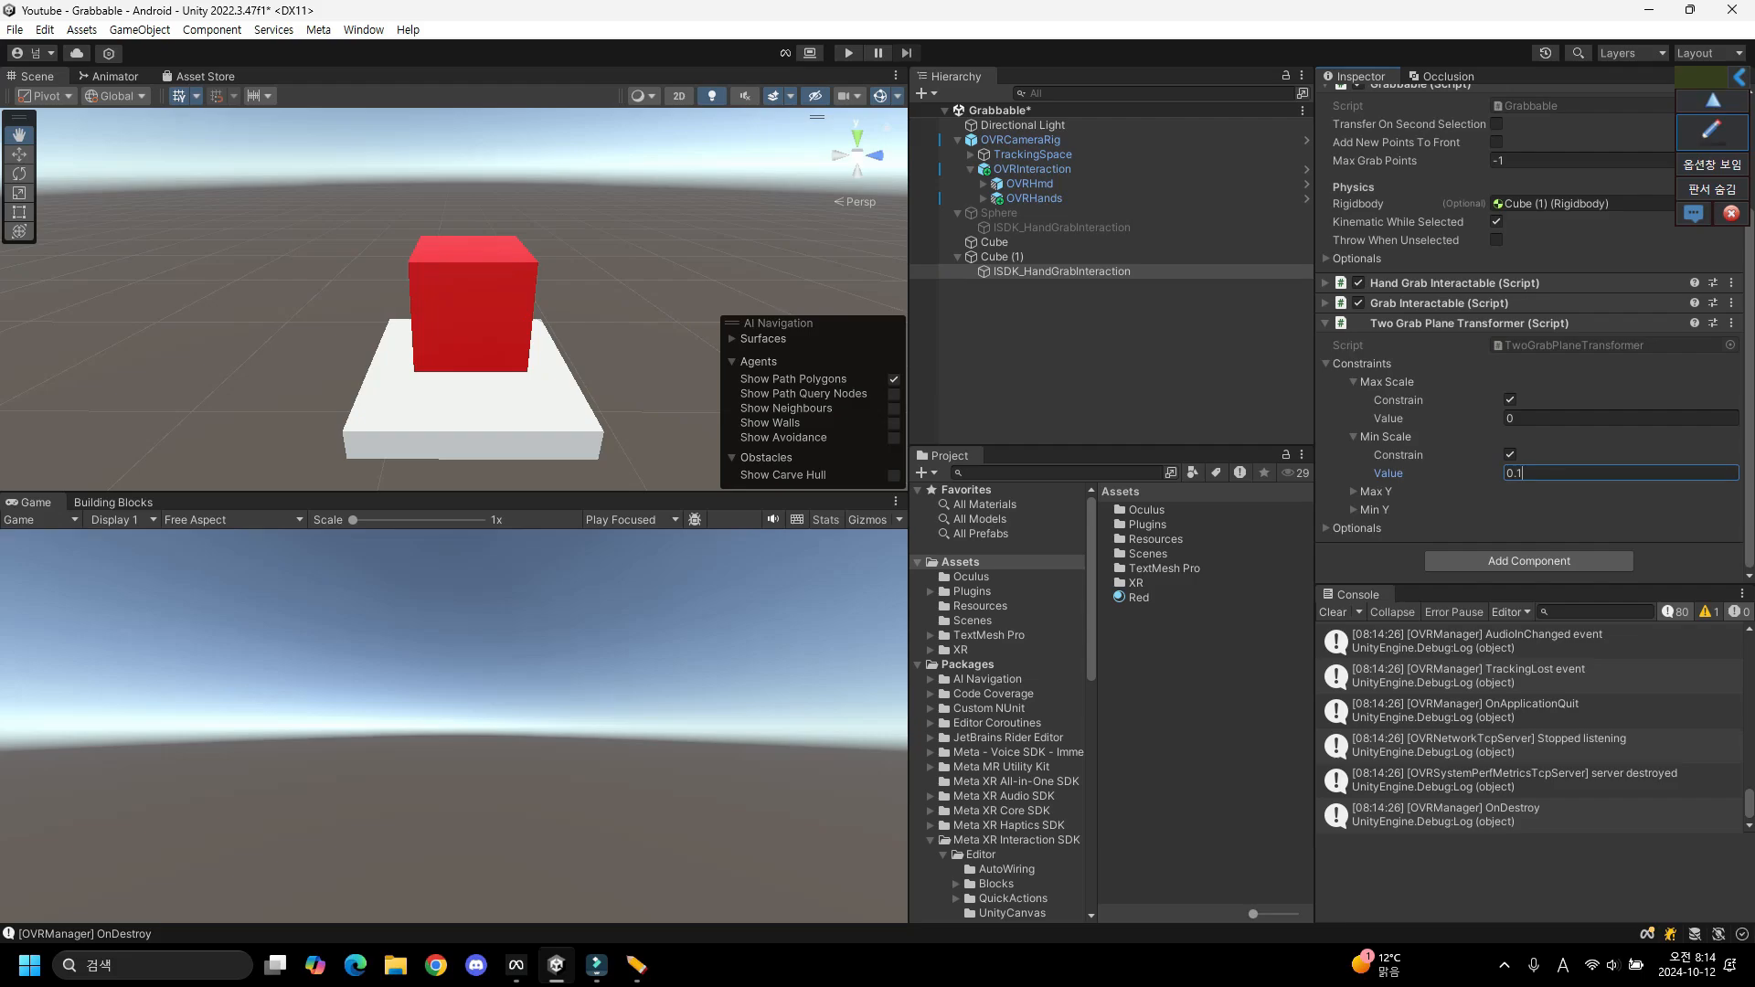
{"action": "left_click", "coordinate": [1554, 418]}
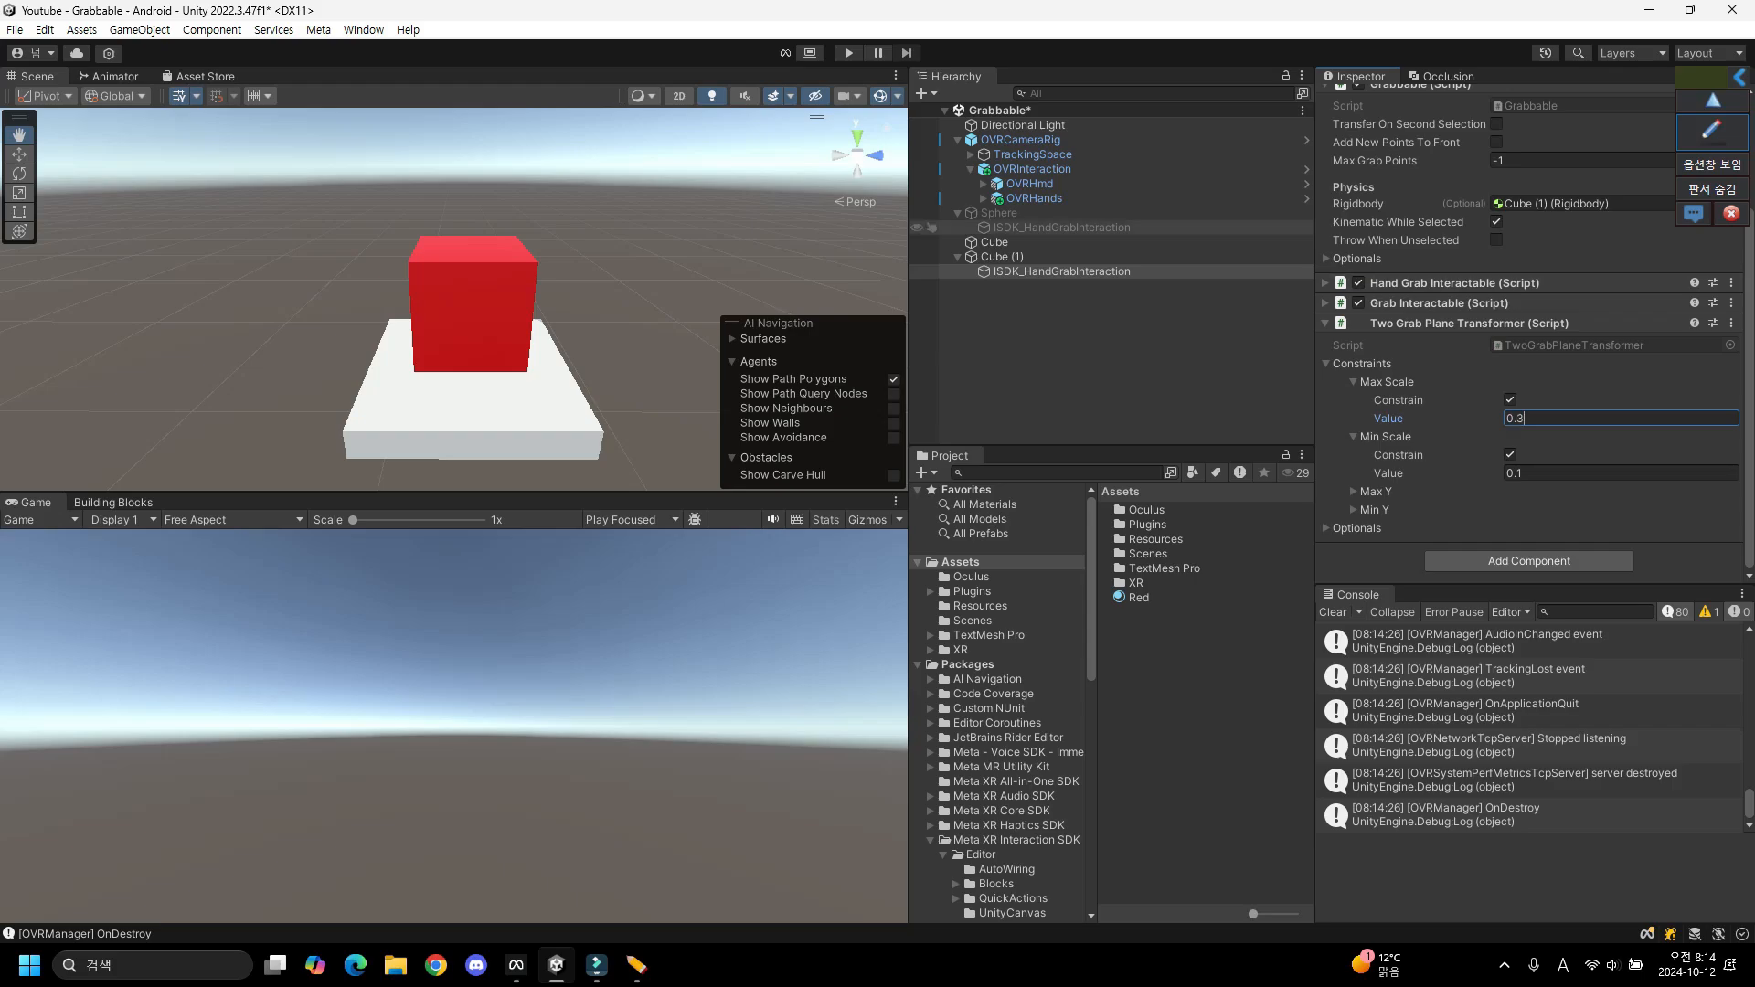
{"action": "left_click", "coordinate": [848, 53]}
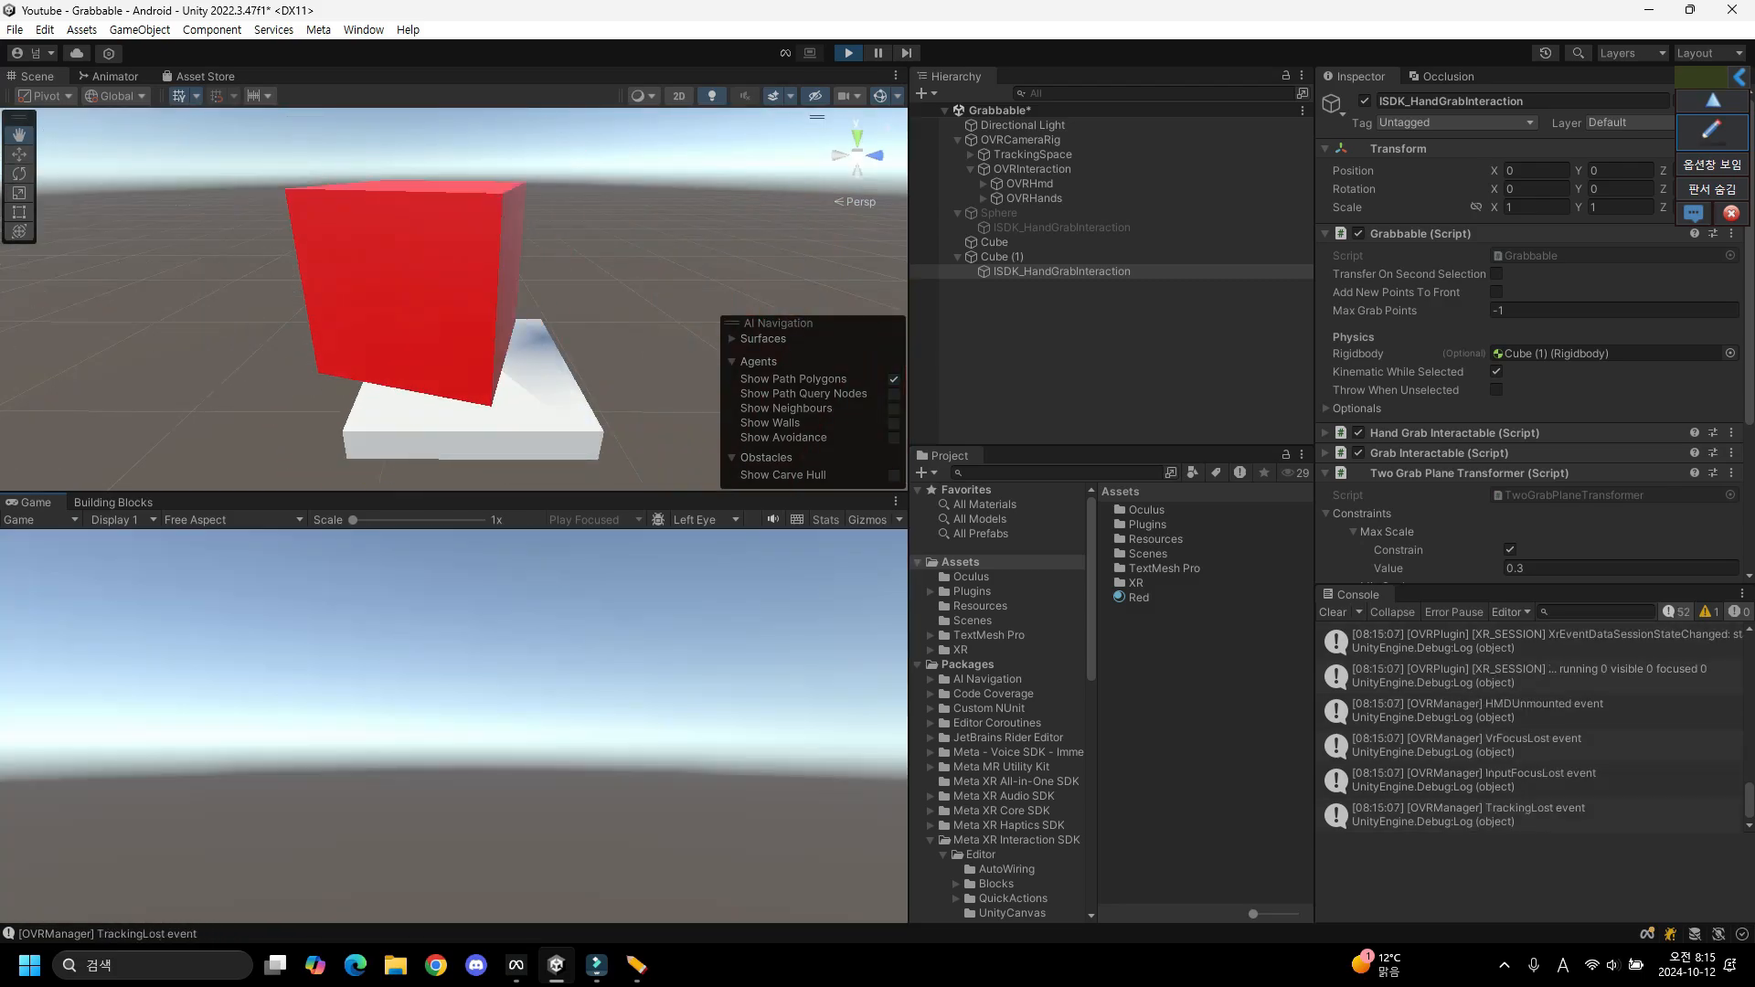
{"action": "key", "text": "ctrl+p"}
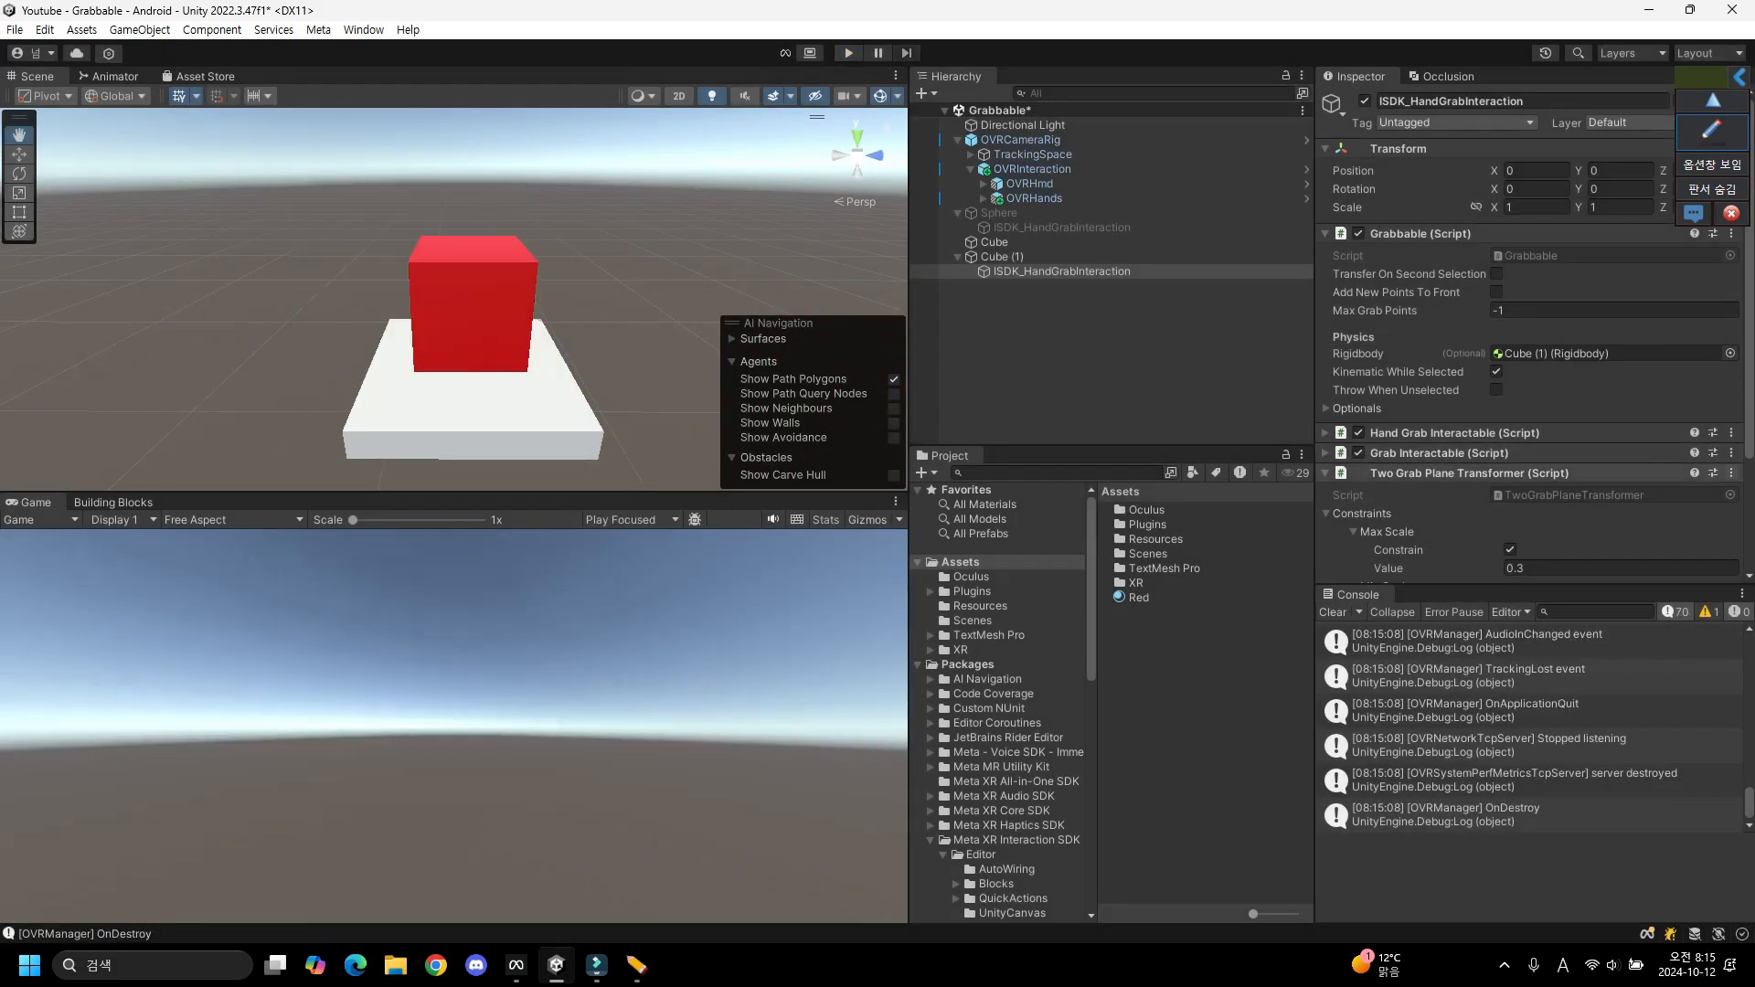
Replace the Two Grab Plane Transformer with a Two Grab Rotate Transformer and inspect its rotation axis options and angle constraints.
{"action": "left_click", "coordinate": [1731, 473]}
{"action": "left_click", "coordinate": [1591, 560]}
{"action": "left_click", "coordinate": [1536, 482]}
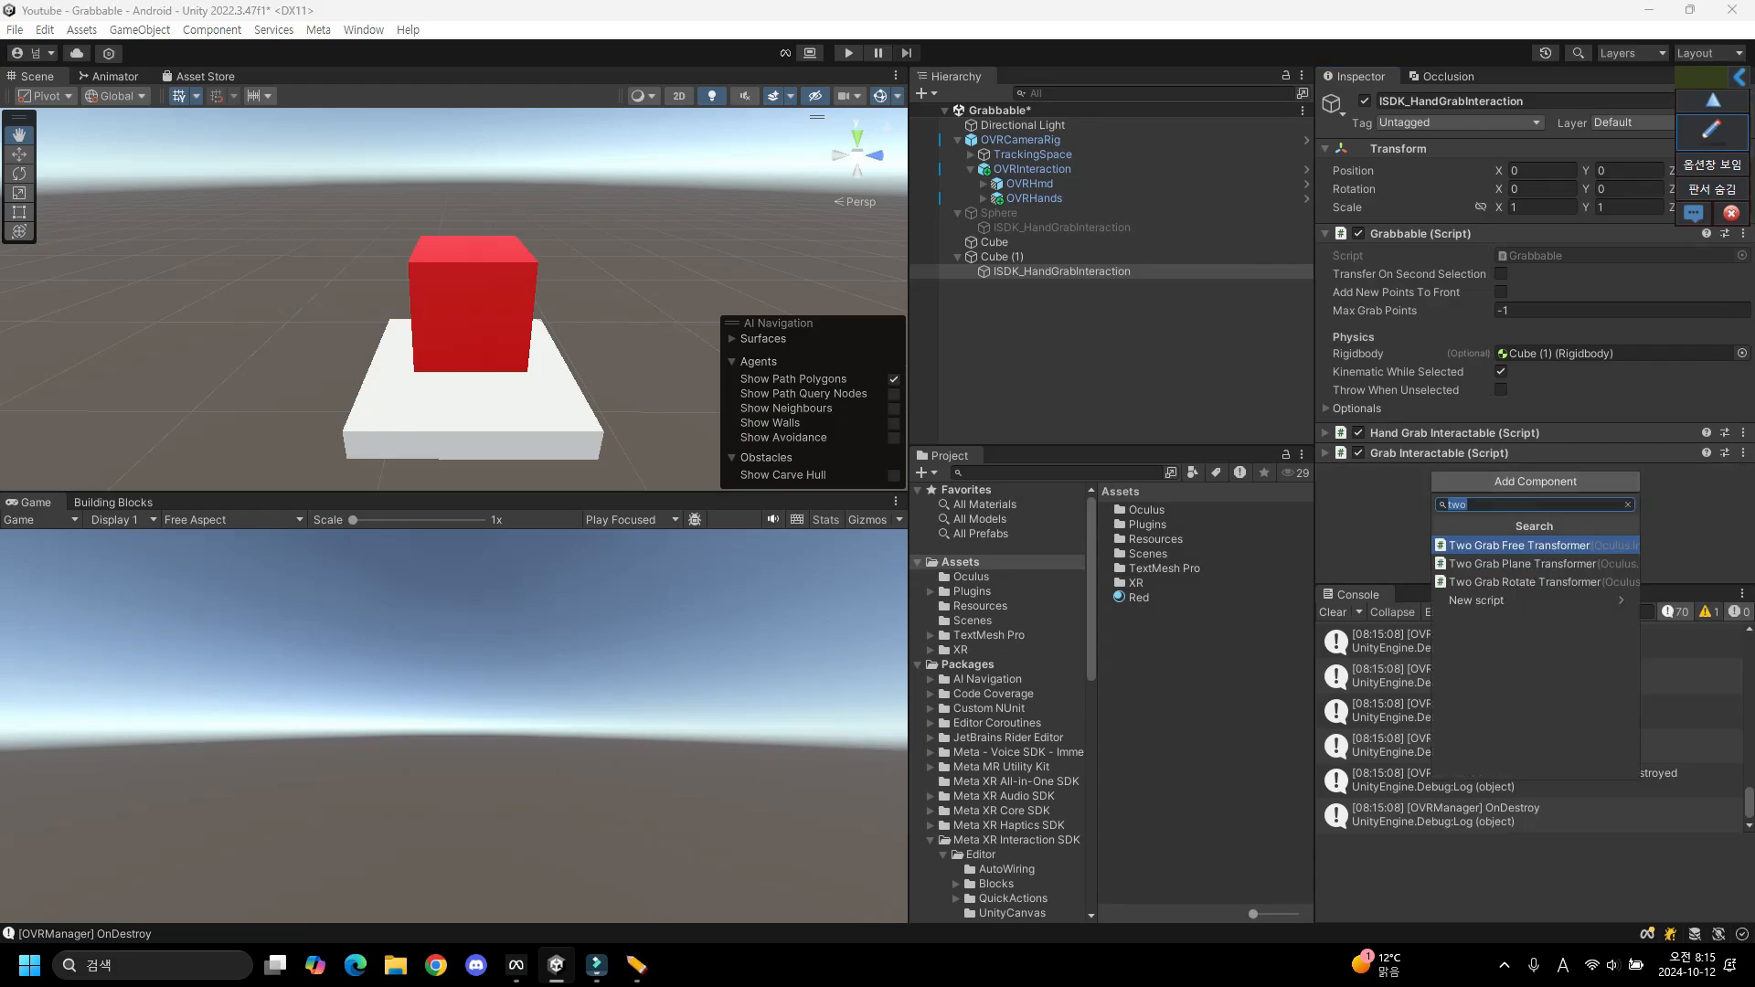
{"action": "key", "text": "Down"}
{"action": "key", "text": "Down"}
{"action": "key", "text": "Return"}
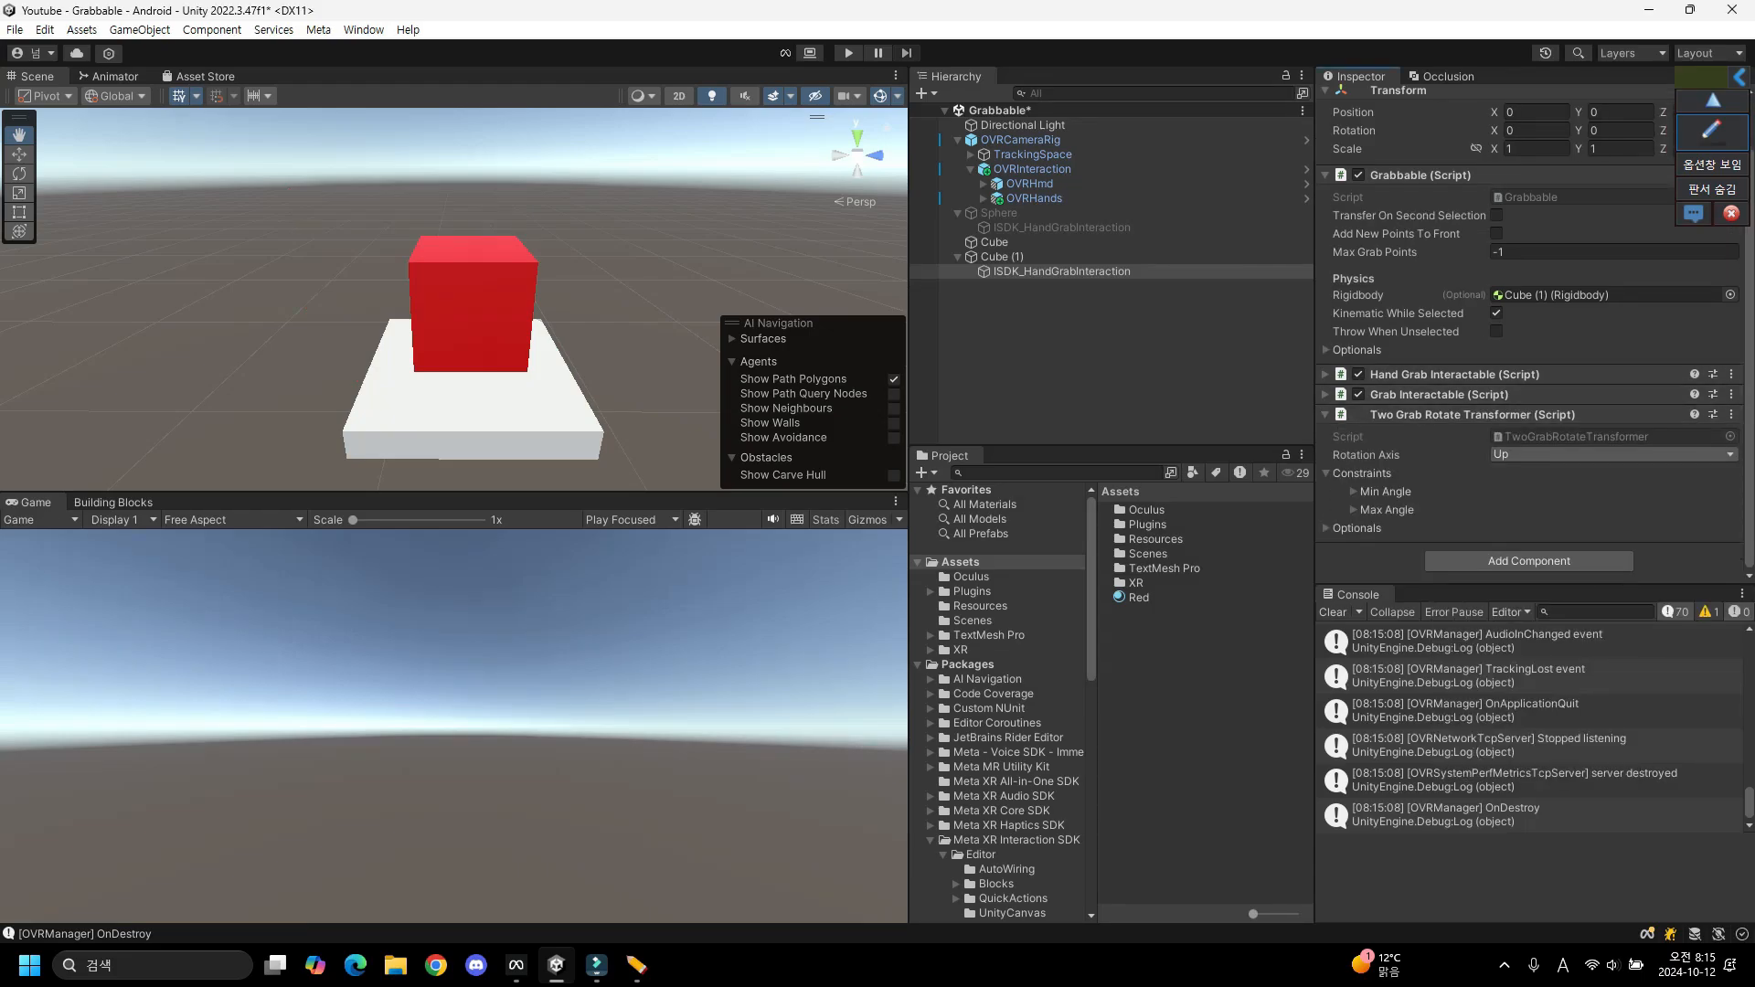
{"action": "left_click", "coordinate": [1579, 454]}
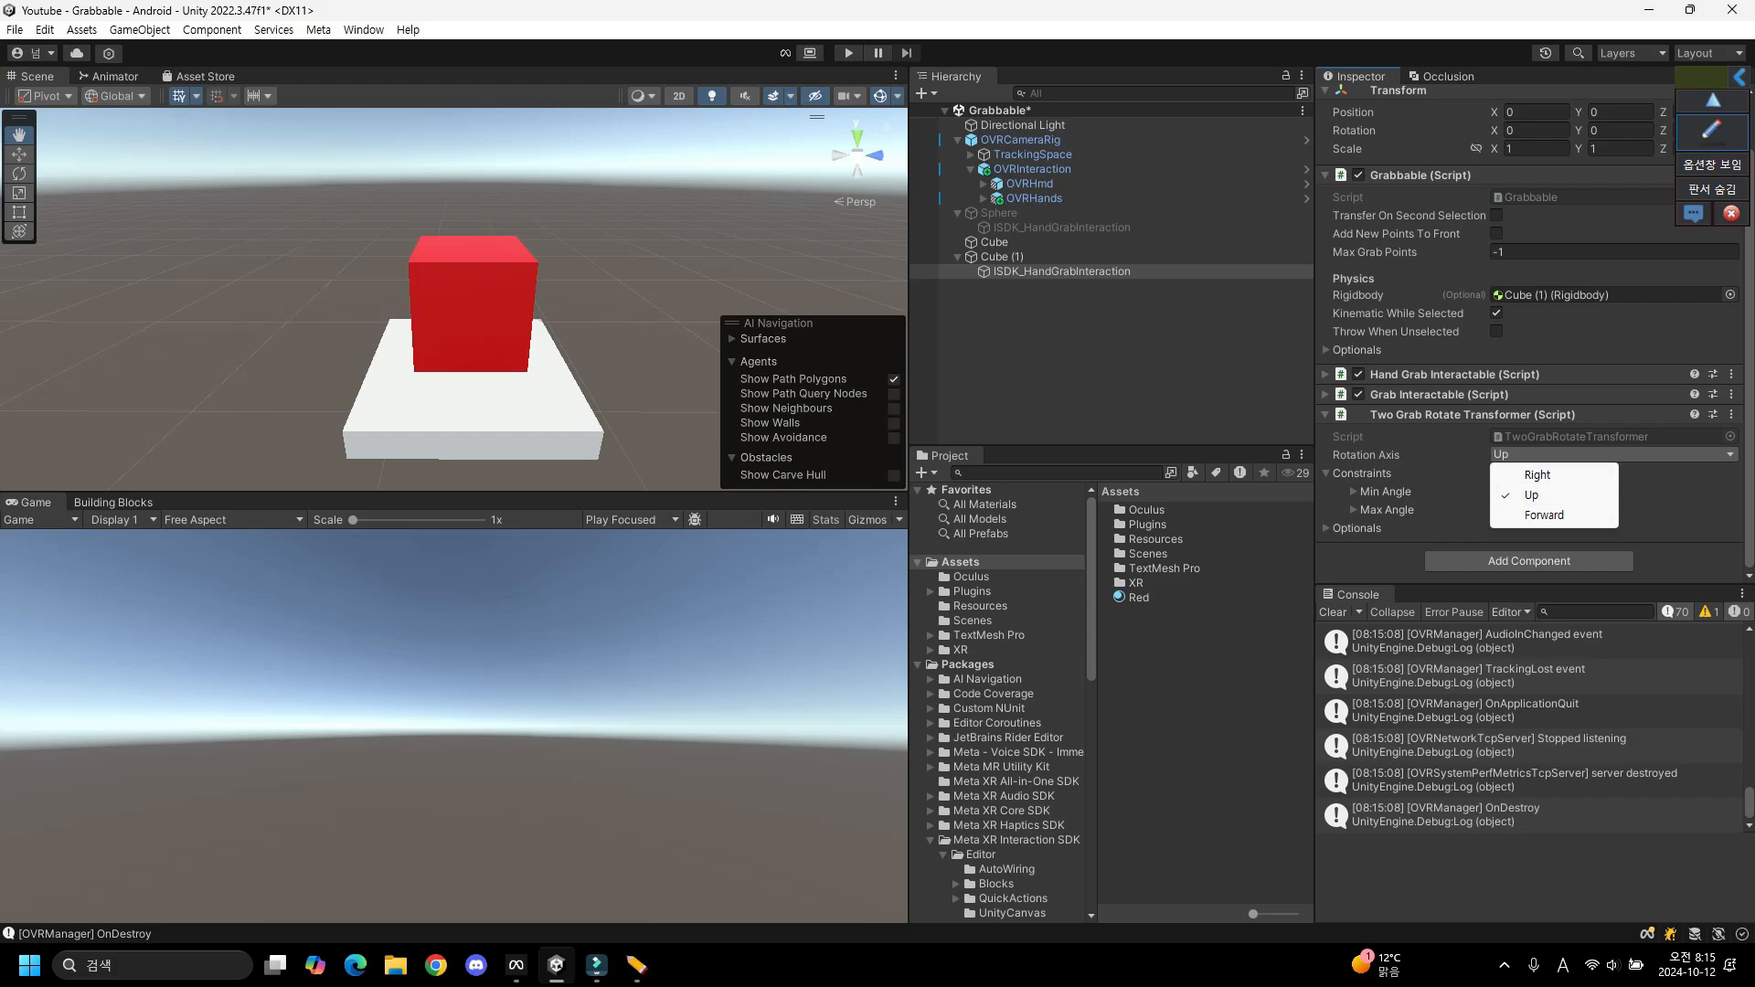
{"action": "left_click", "coordinate": [1383, 492]}
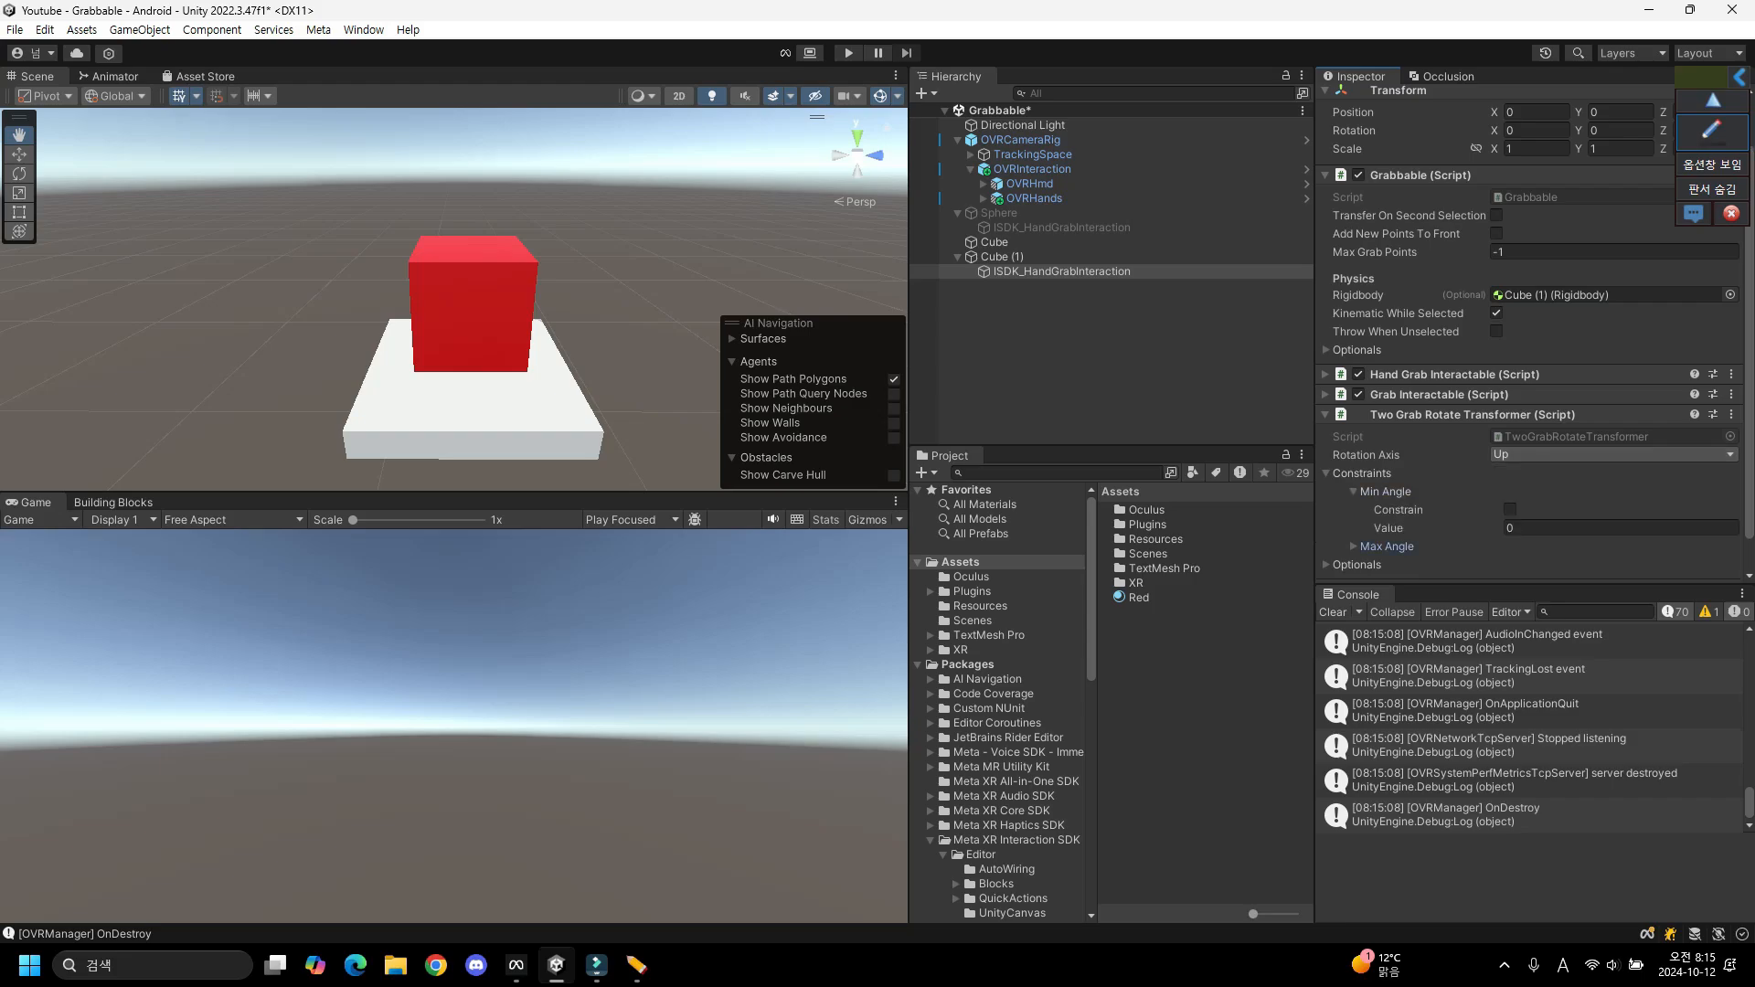
{"action": "left_click", "coordinate": [1386, 547]}
{"action": "scroll", "coordinate": [1407, 539], "scroll_direction": "down", "scroll_amount": 1}
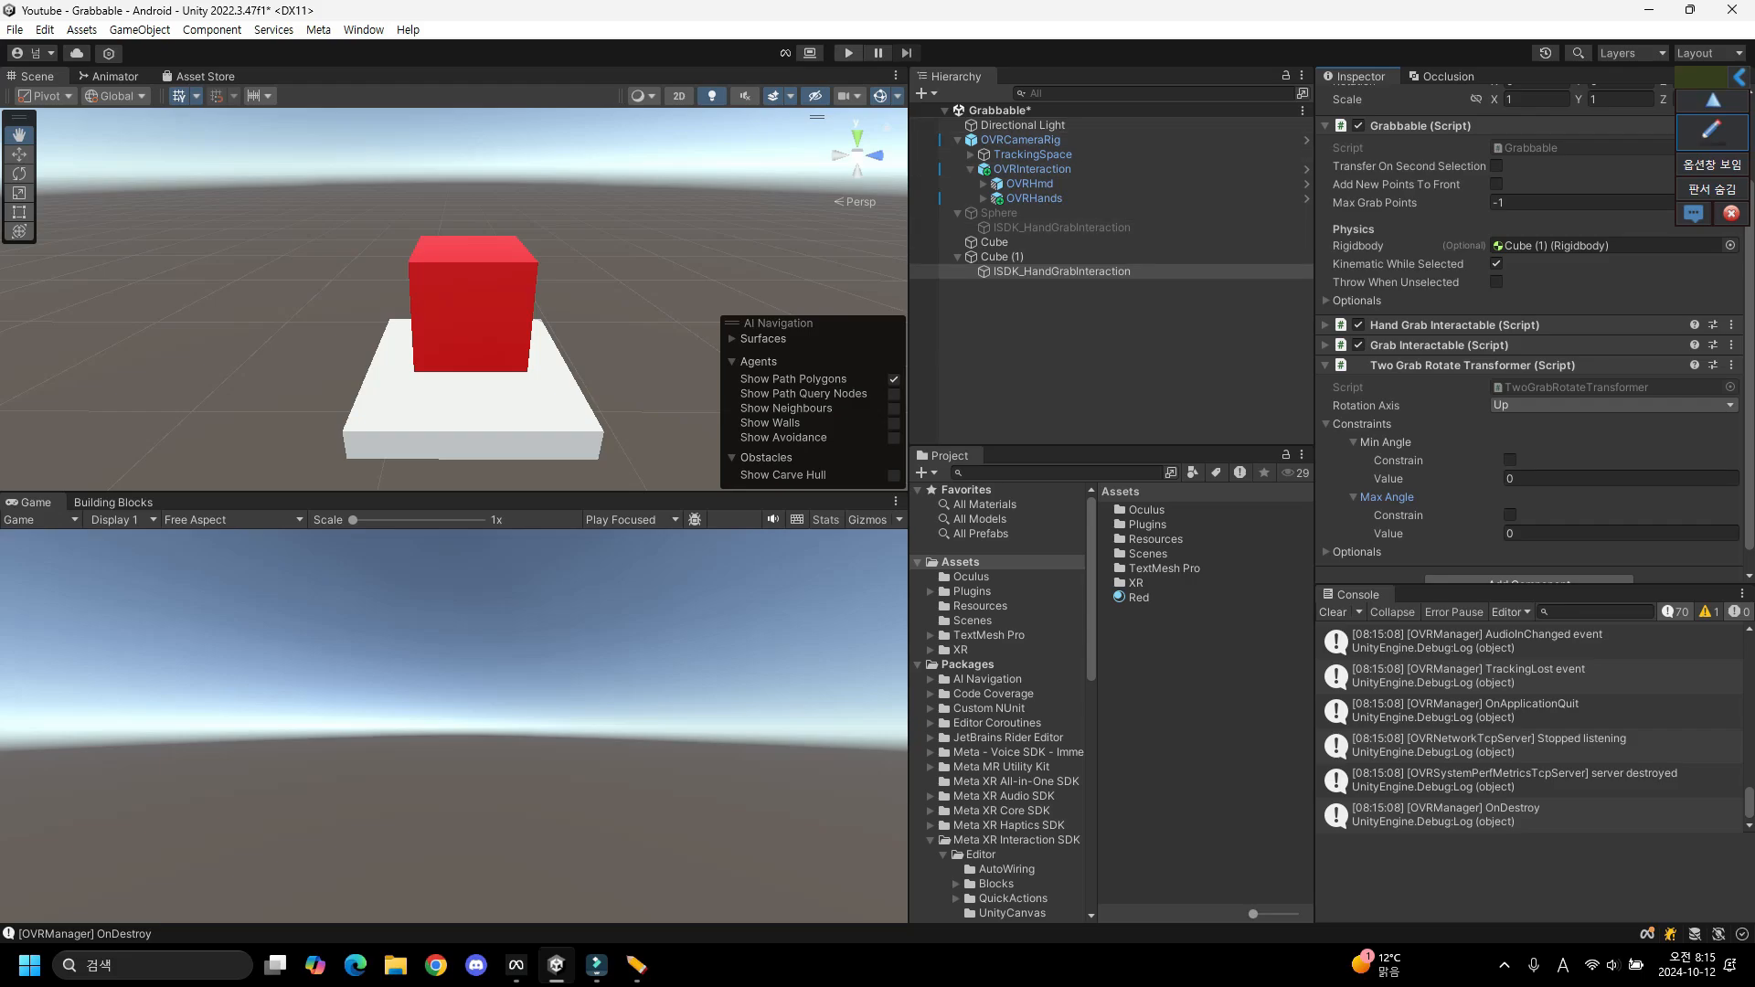
Assign the Two Grab Rotate Transformer as the Grabbable's optional Two Grab Transformer and test rotating the cube in play mode.
{"action": "key", "text": "ctrl+p"}
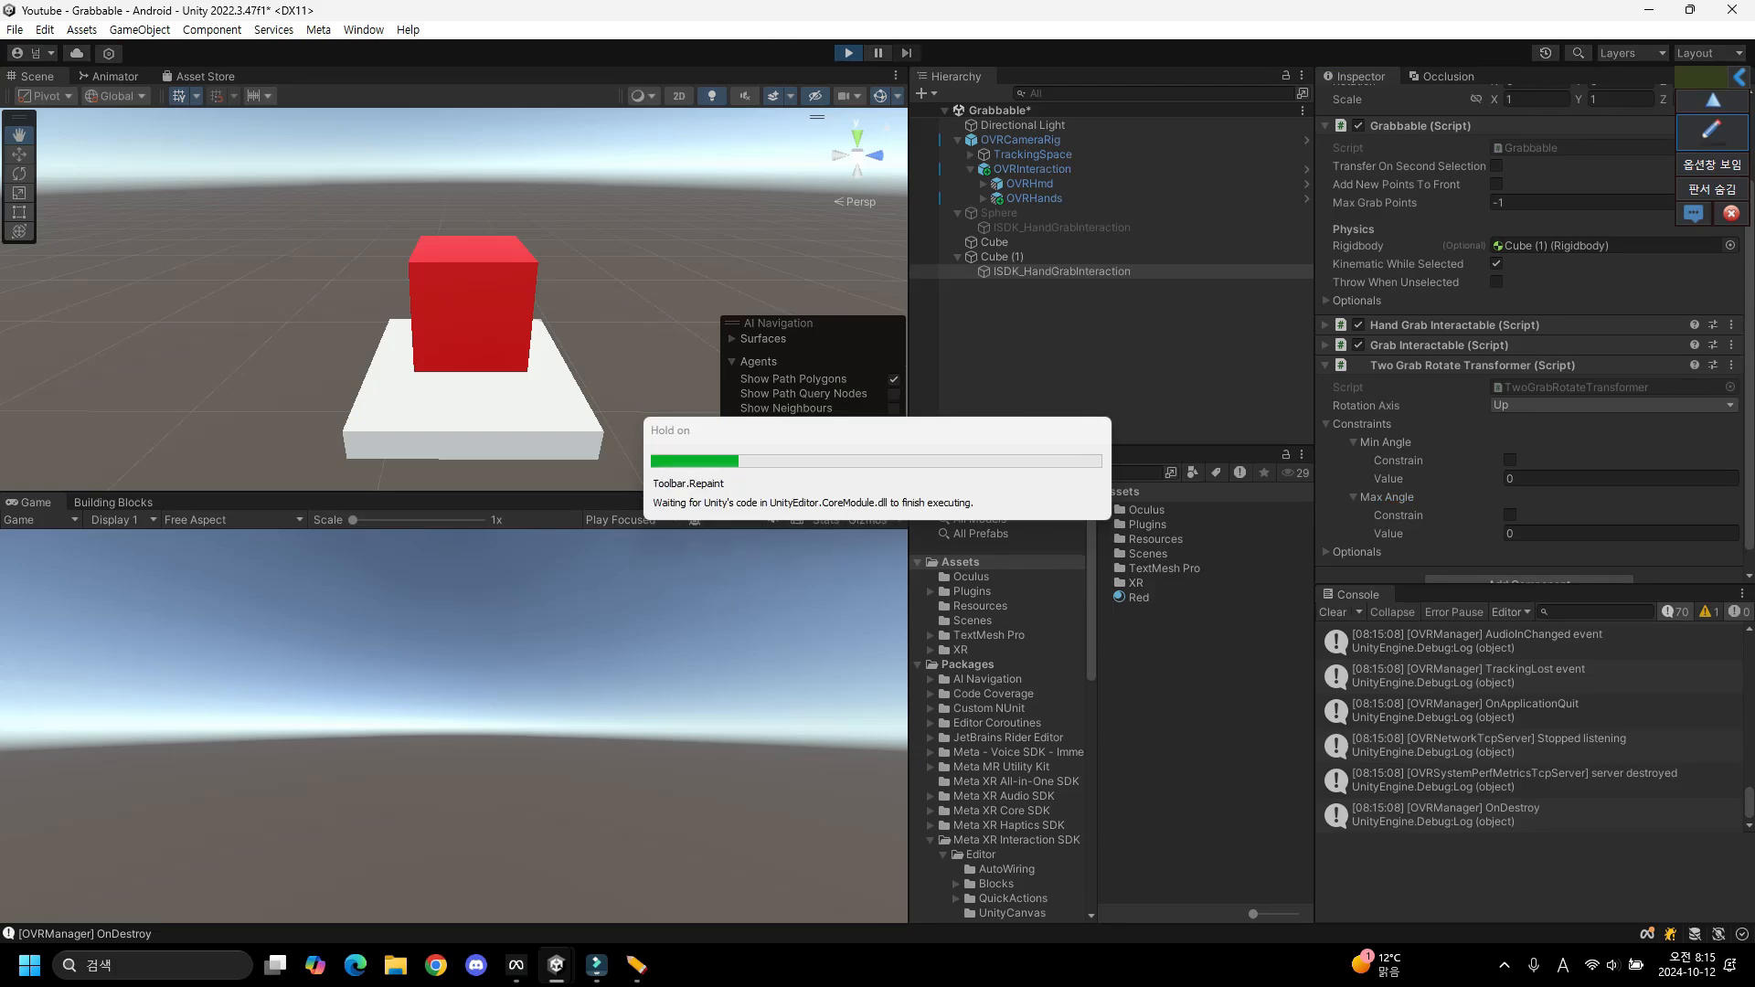
{"action": "key", "text": "ctrl+p"}
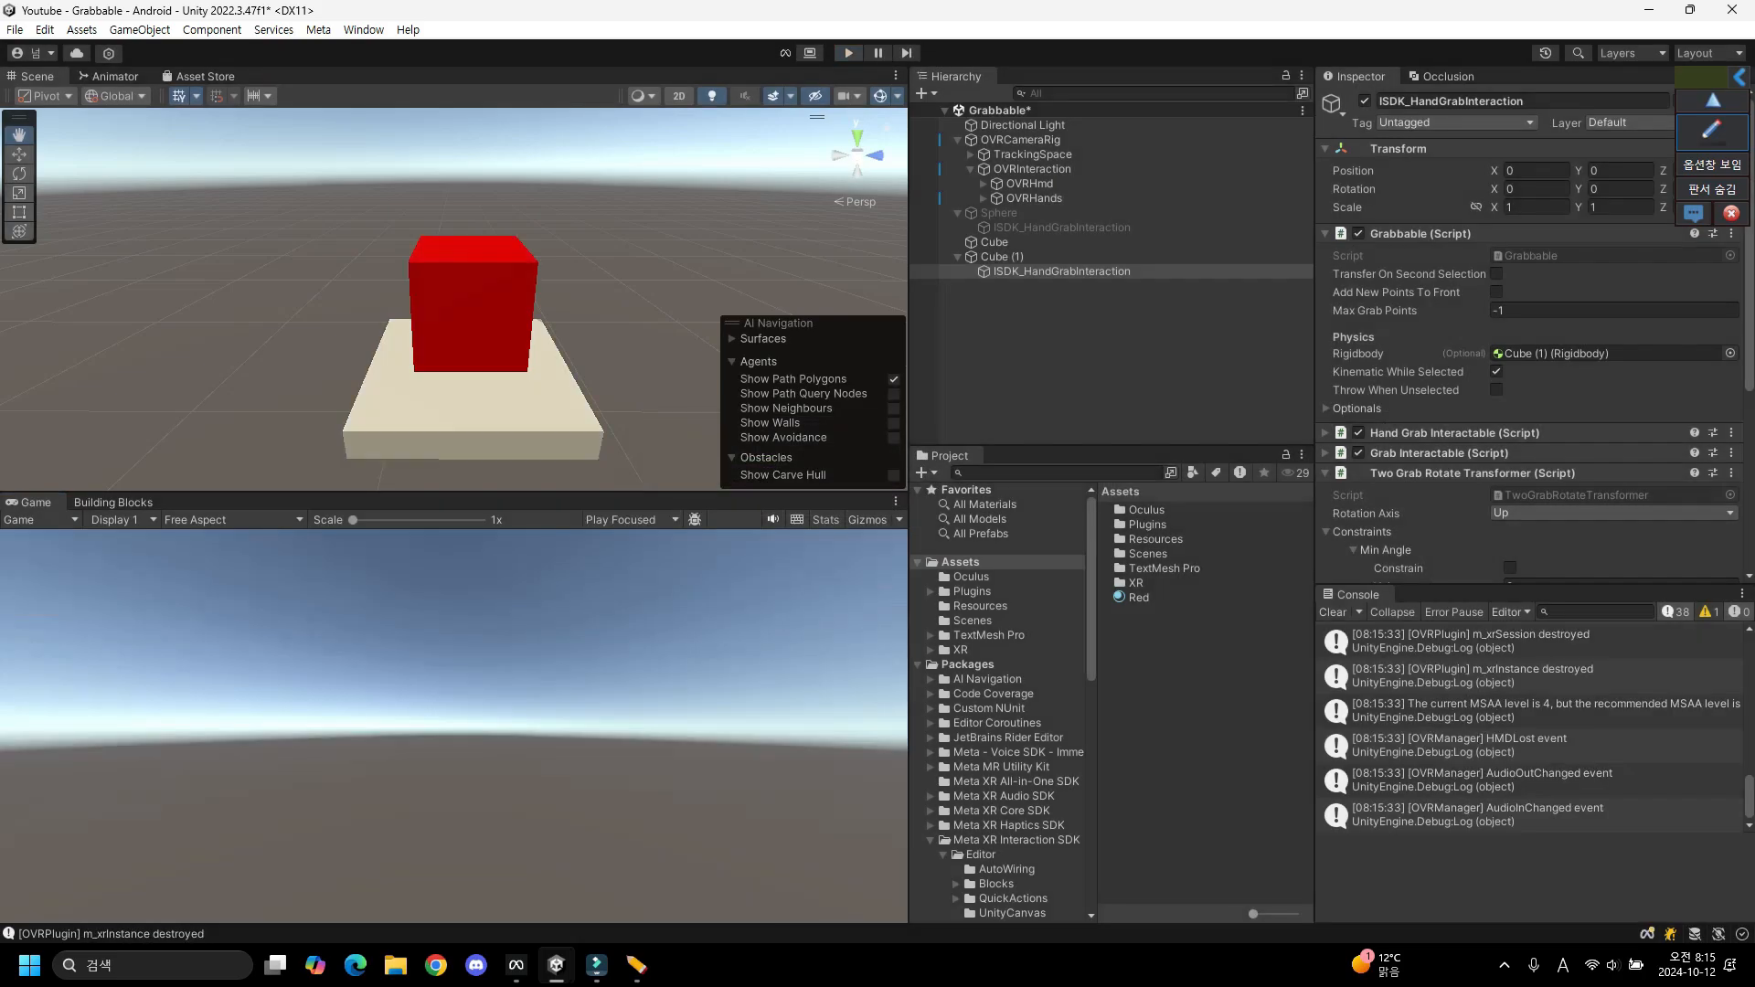
{"action": "left_click", "coordinate": [1356, 408]}
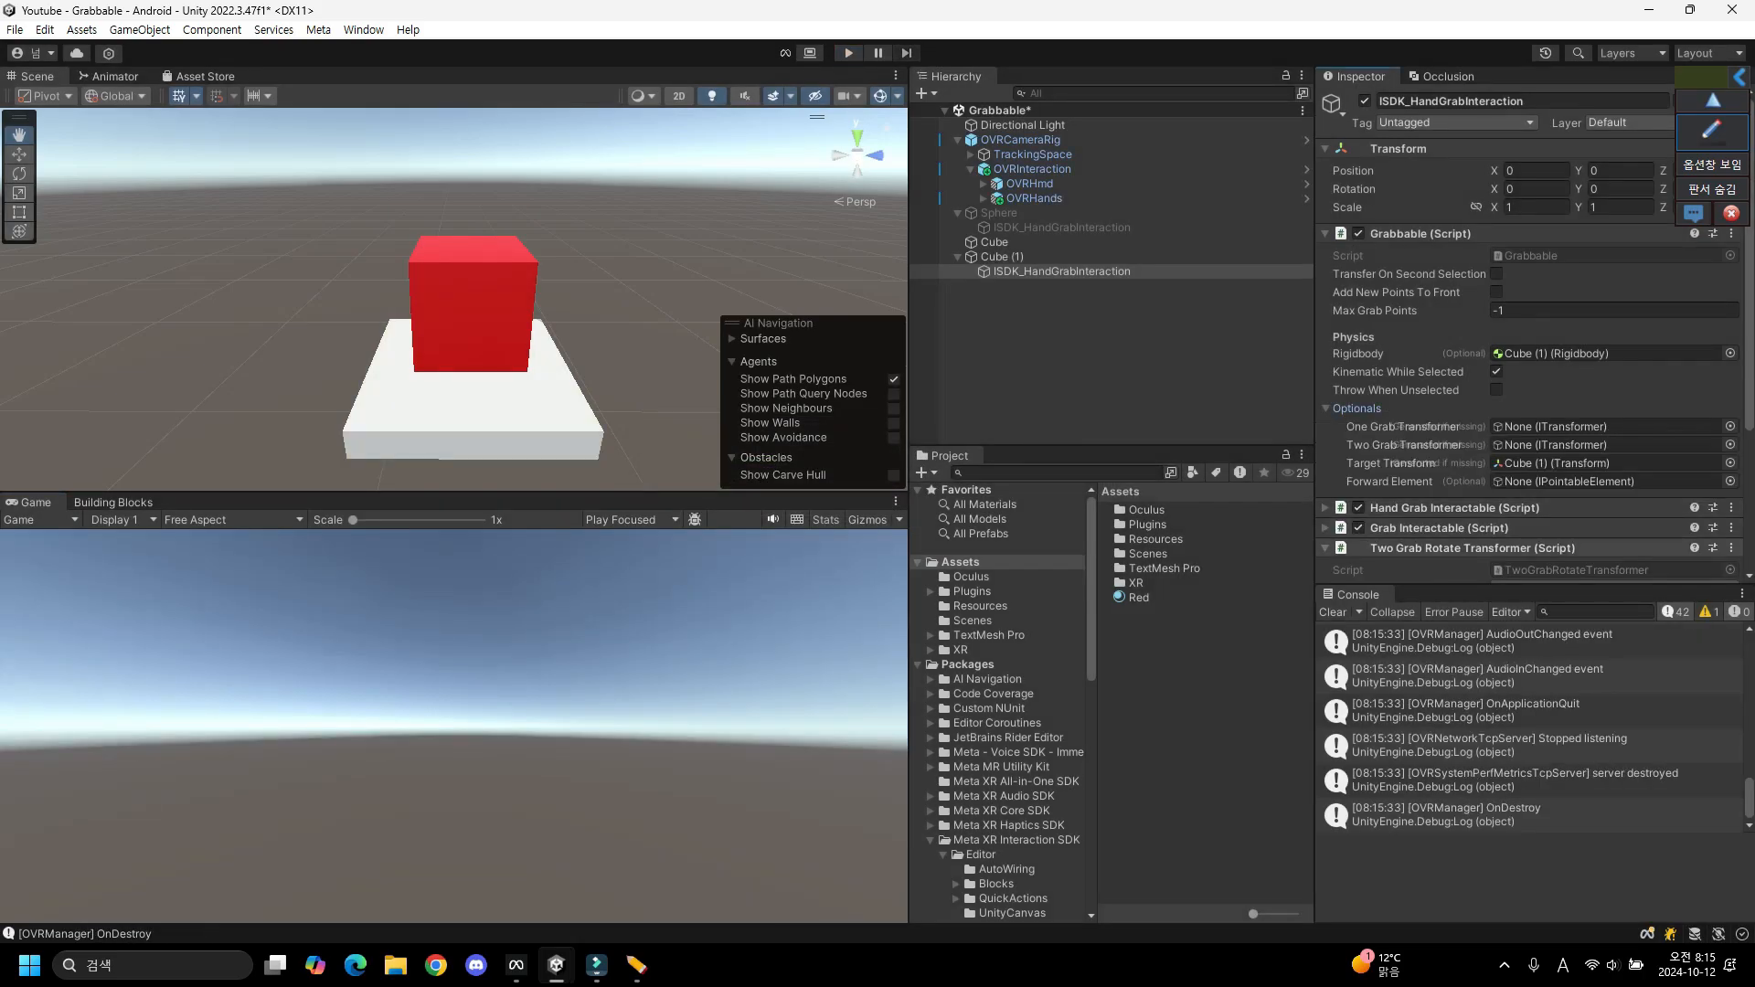
{"action": "left_click_drag", "start_coordinate": [1473, 549], "coordinate": [1594, 445]}
{"action": "key", "text": "ctrl+p"}
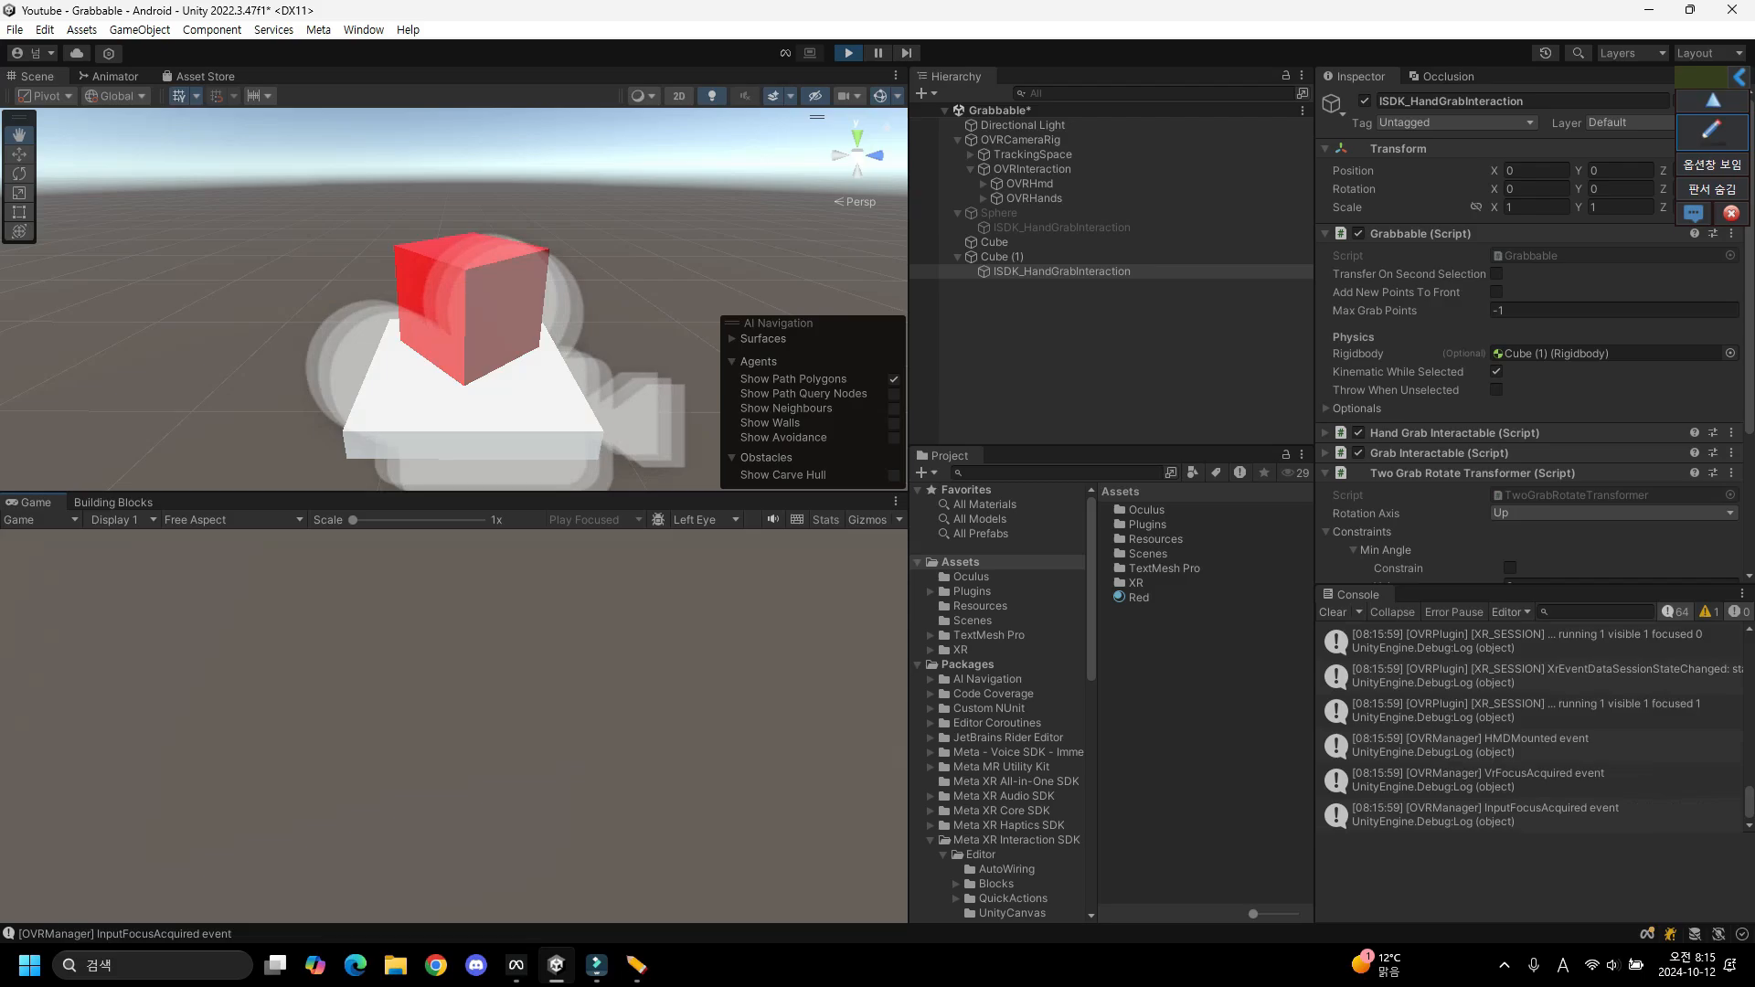
{"action": "key", "text": "ctrl+p"}
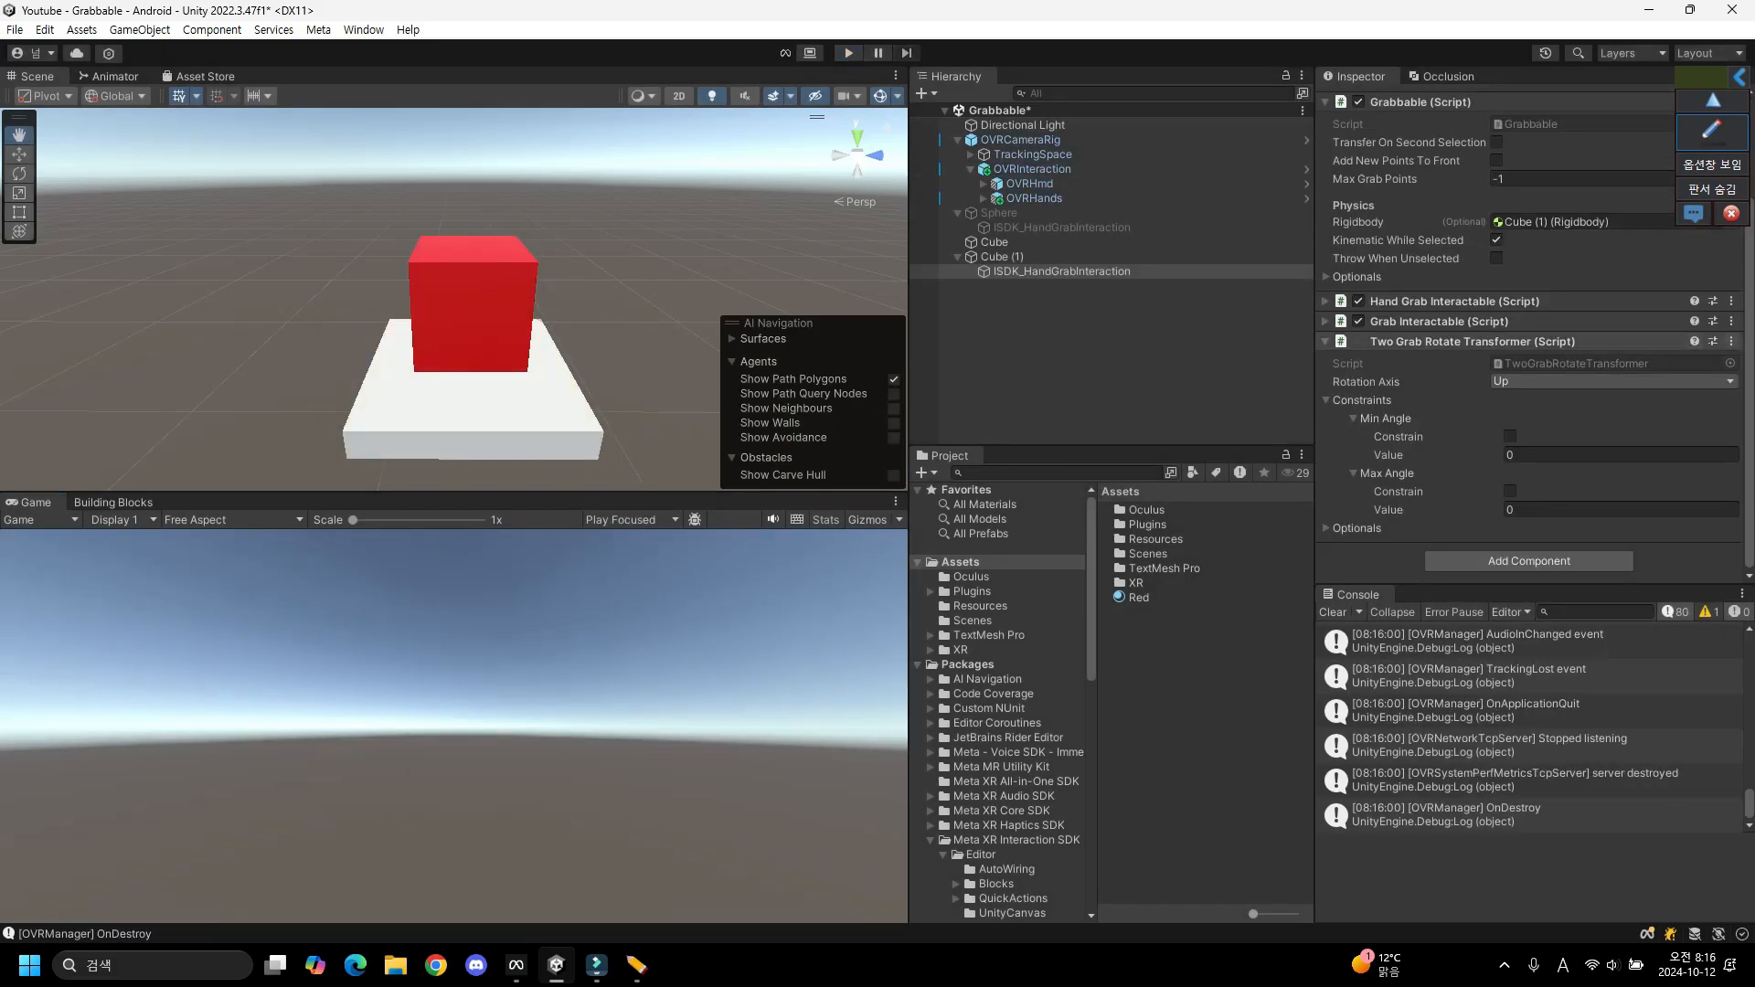
Remove the Two Grab Rotate Transformer from the cube's ISDK_HandGrabInteraction object and add a Grab Free Transformer instead.
{"action": "left_click", "coordinate": [1732, 341]}
{"action": "left_click", "coordinate": [1595, 390]}
{"action": "left_click", "coordinate": [1535, 481]}
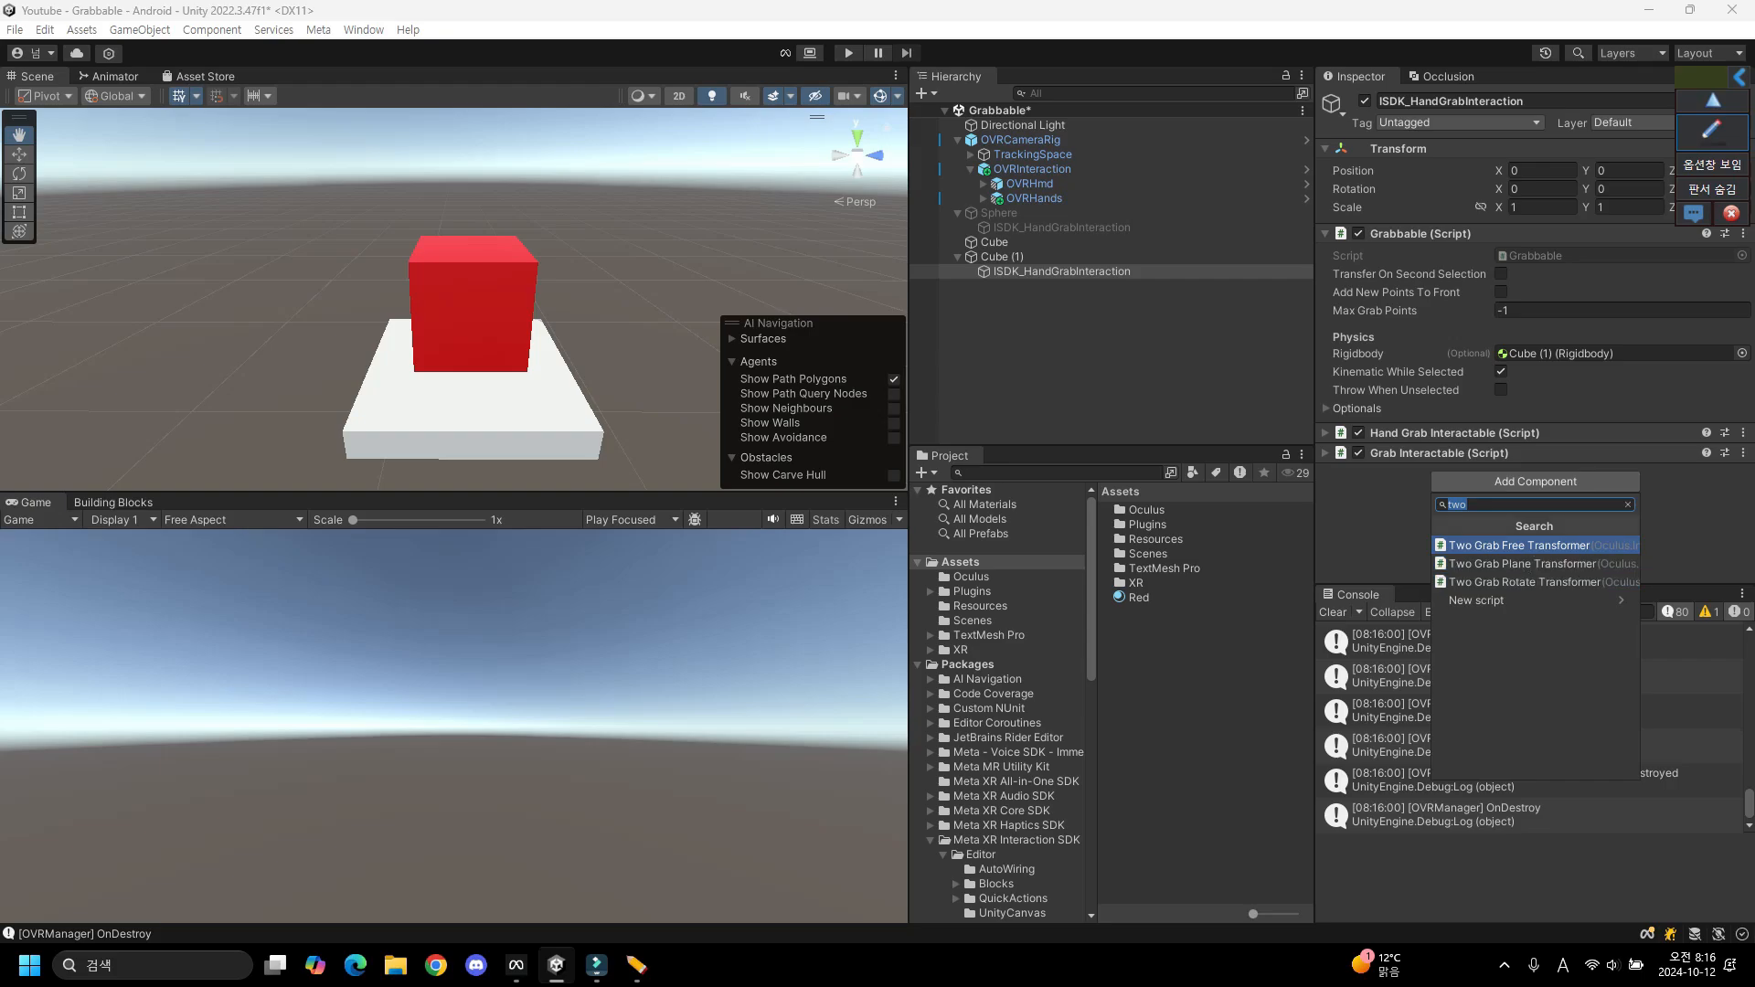
{"action": "type", "text": "onegrab"}
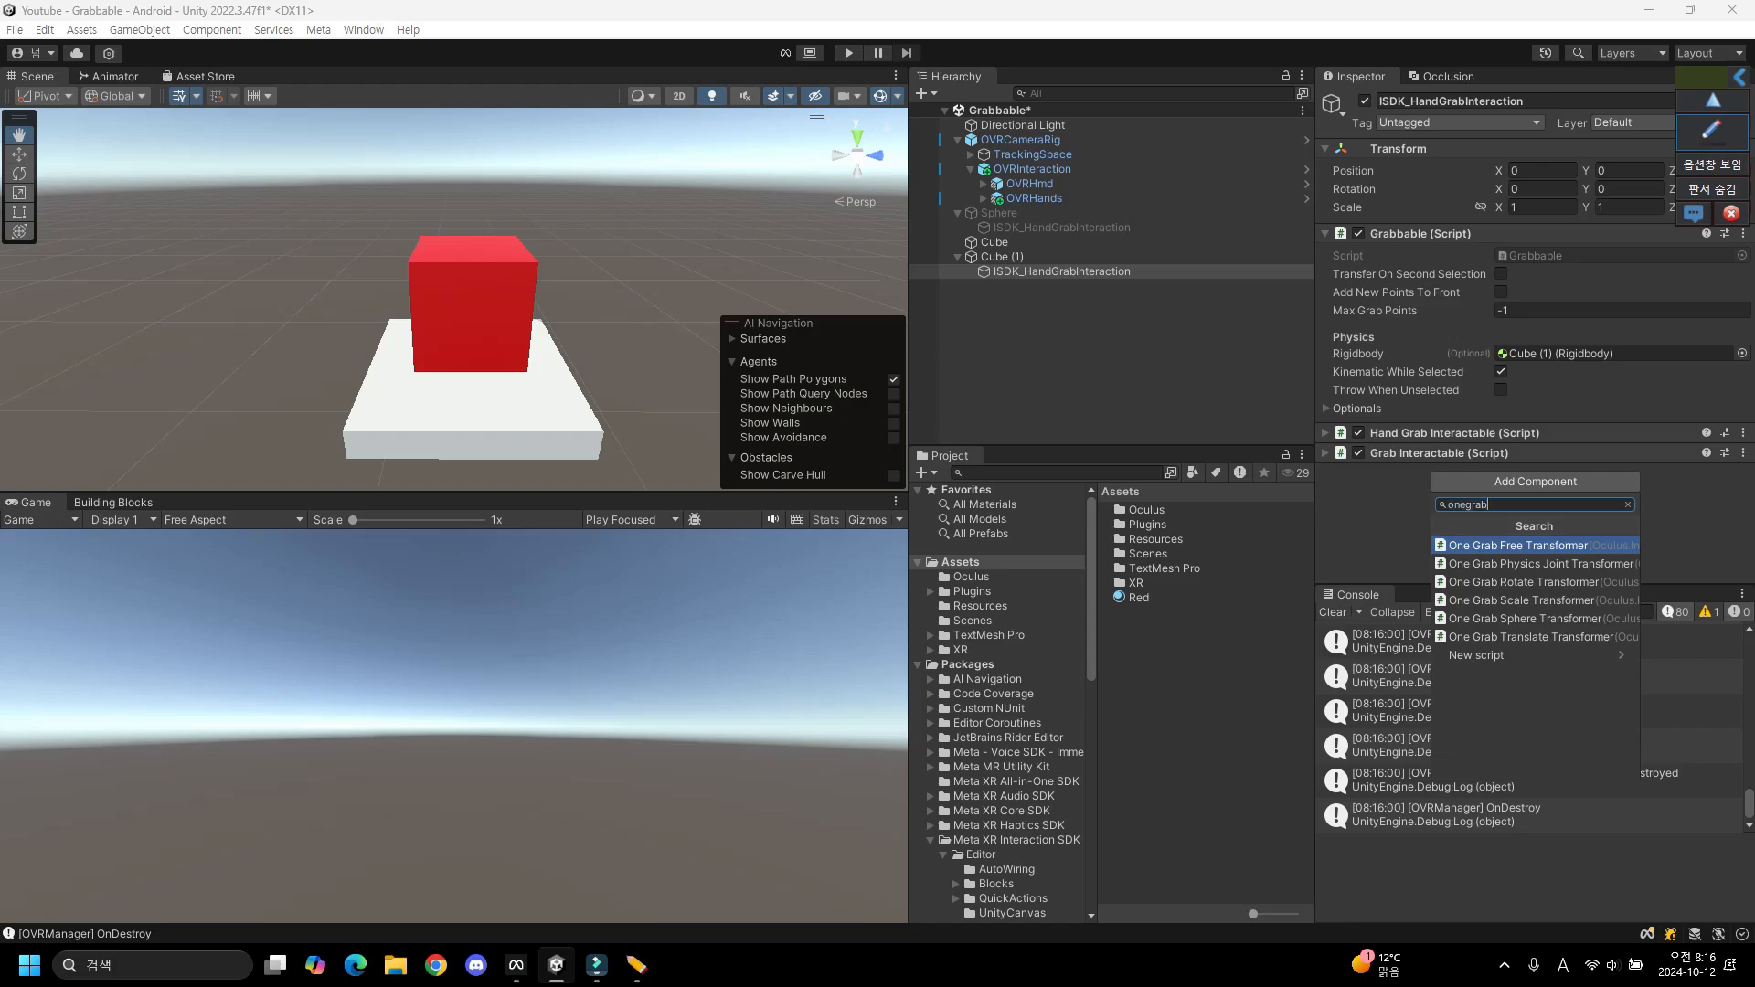
{"action": "key", "text": "ctrl+a"}
{"action": "type", "text": "grabf"}
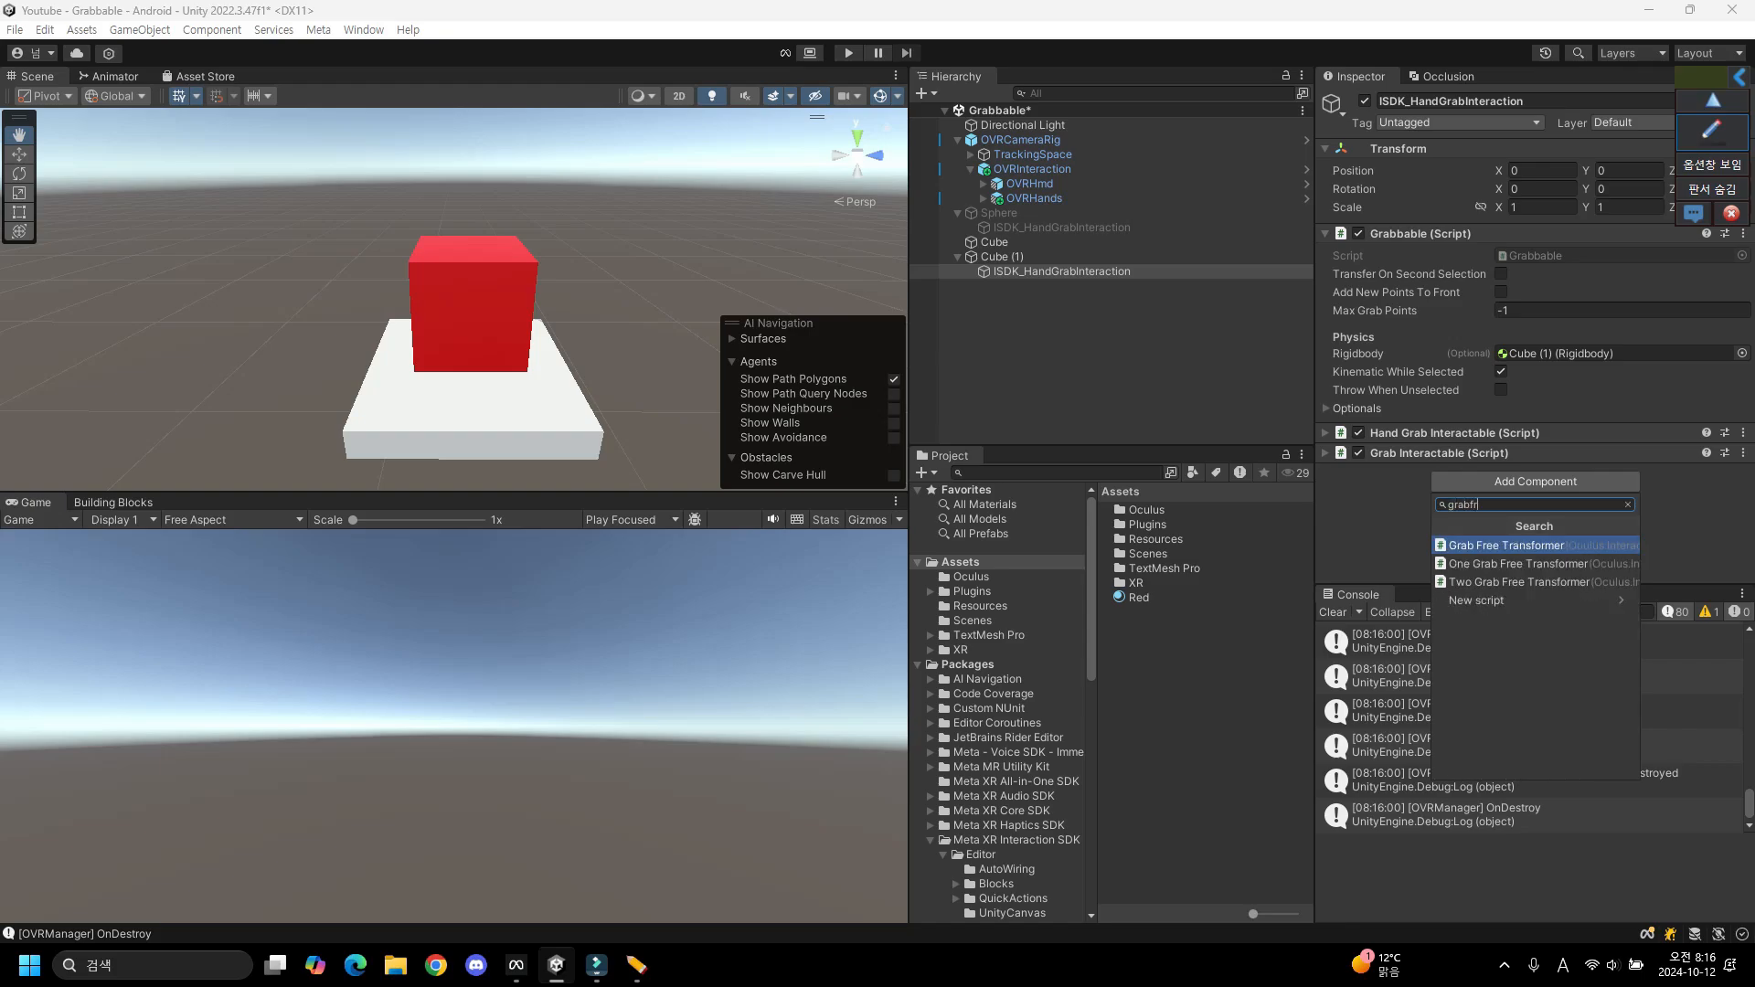
{"action": "key", "text": "Return"}
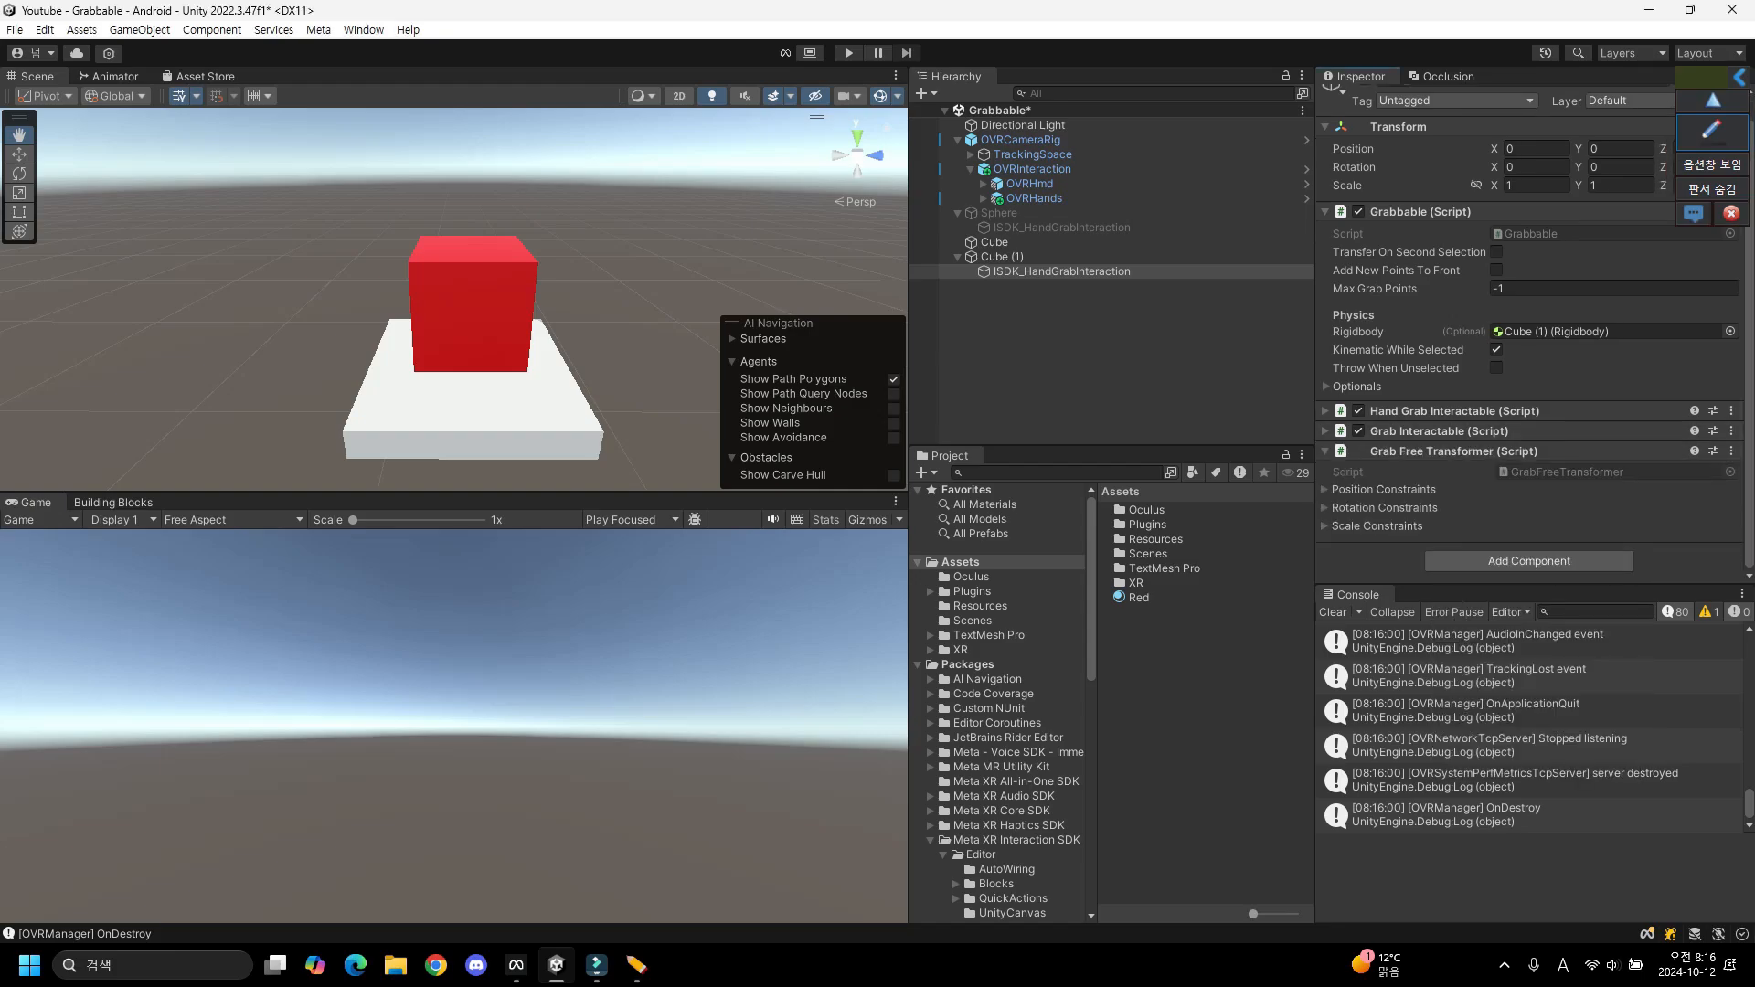
Examine the Grab Free Transformer's position, rotation and scale constraint settings.
{"action": "left_click", "coordinate": [1369, 490]}
{"action": "scroll", "coordinate": [1369, 490], "scroll_direction": "down", "scroll_amount": 1}
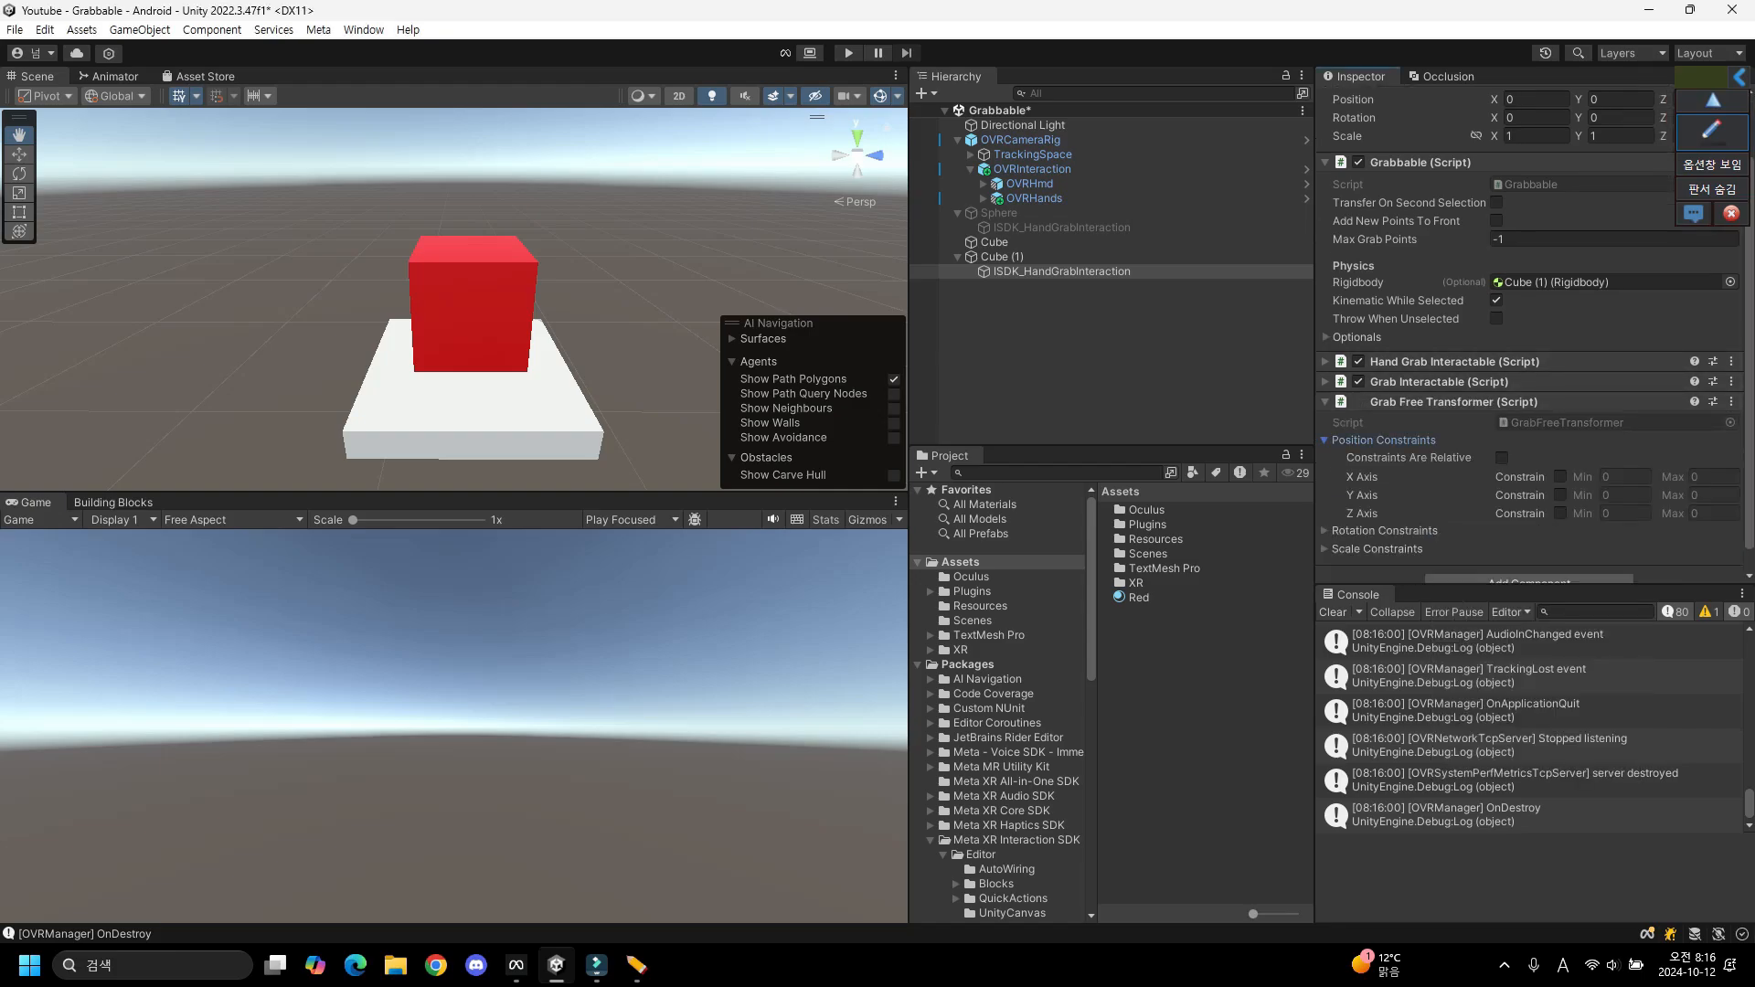
{"action": "left_click", "coordinate": [1383, 531]}
{"action": "scroll", "coordinate": [1384, 531], "scroll_direction": "down", "scroll_amount": 2}
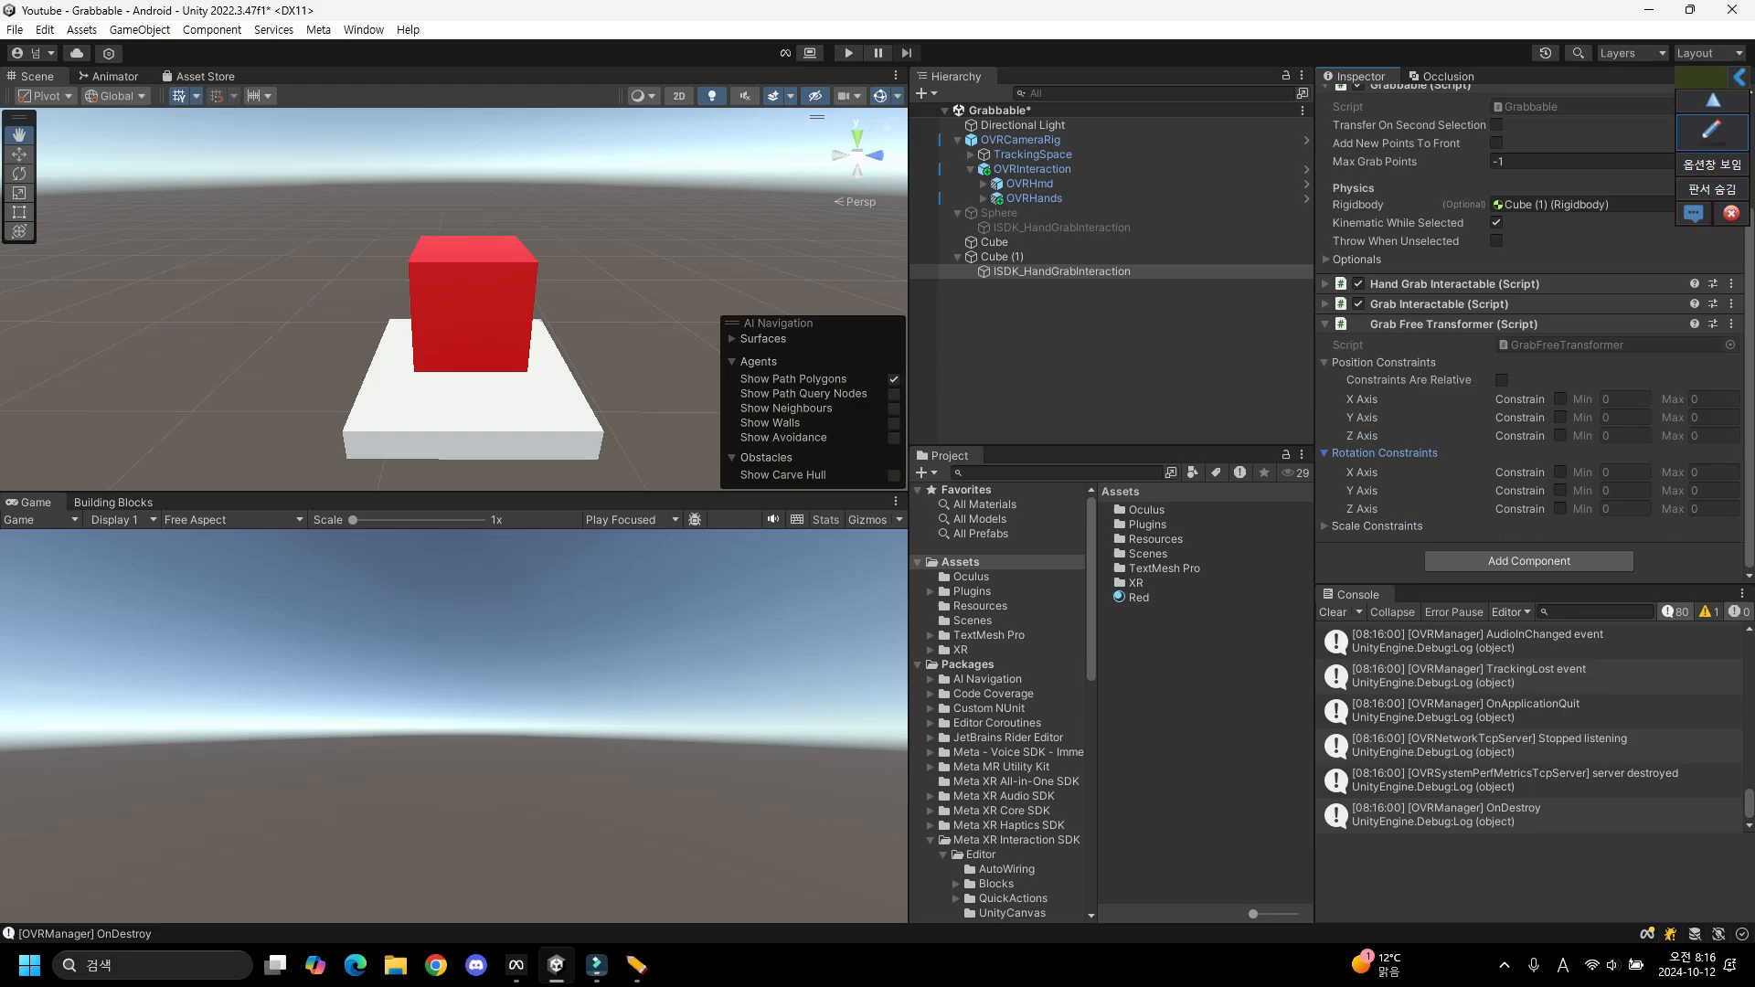
{"action": "left_click", "coordinate": [1377, 527]}
{"action": "scroll", "coordinate": [1376, 526], "scroll_direction": "down", "scroll_amount": 2}
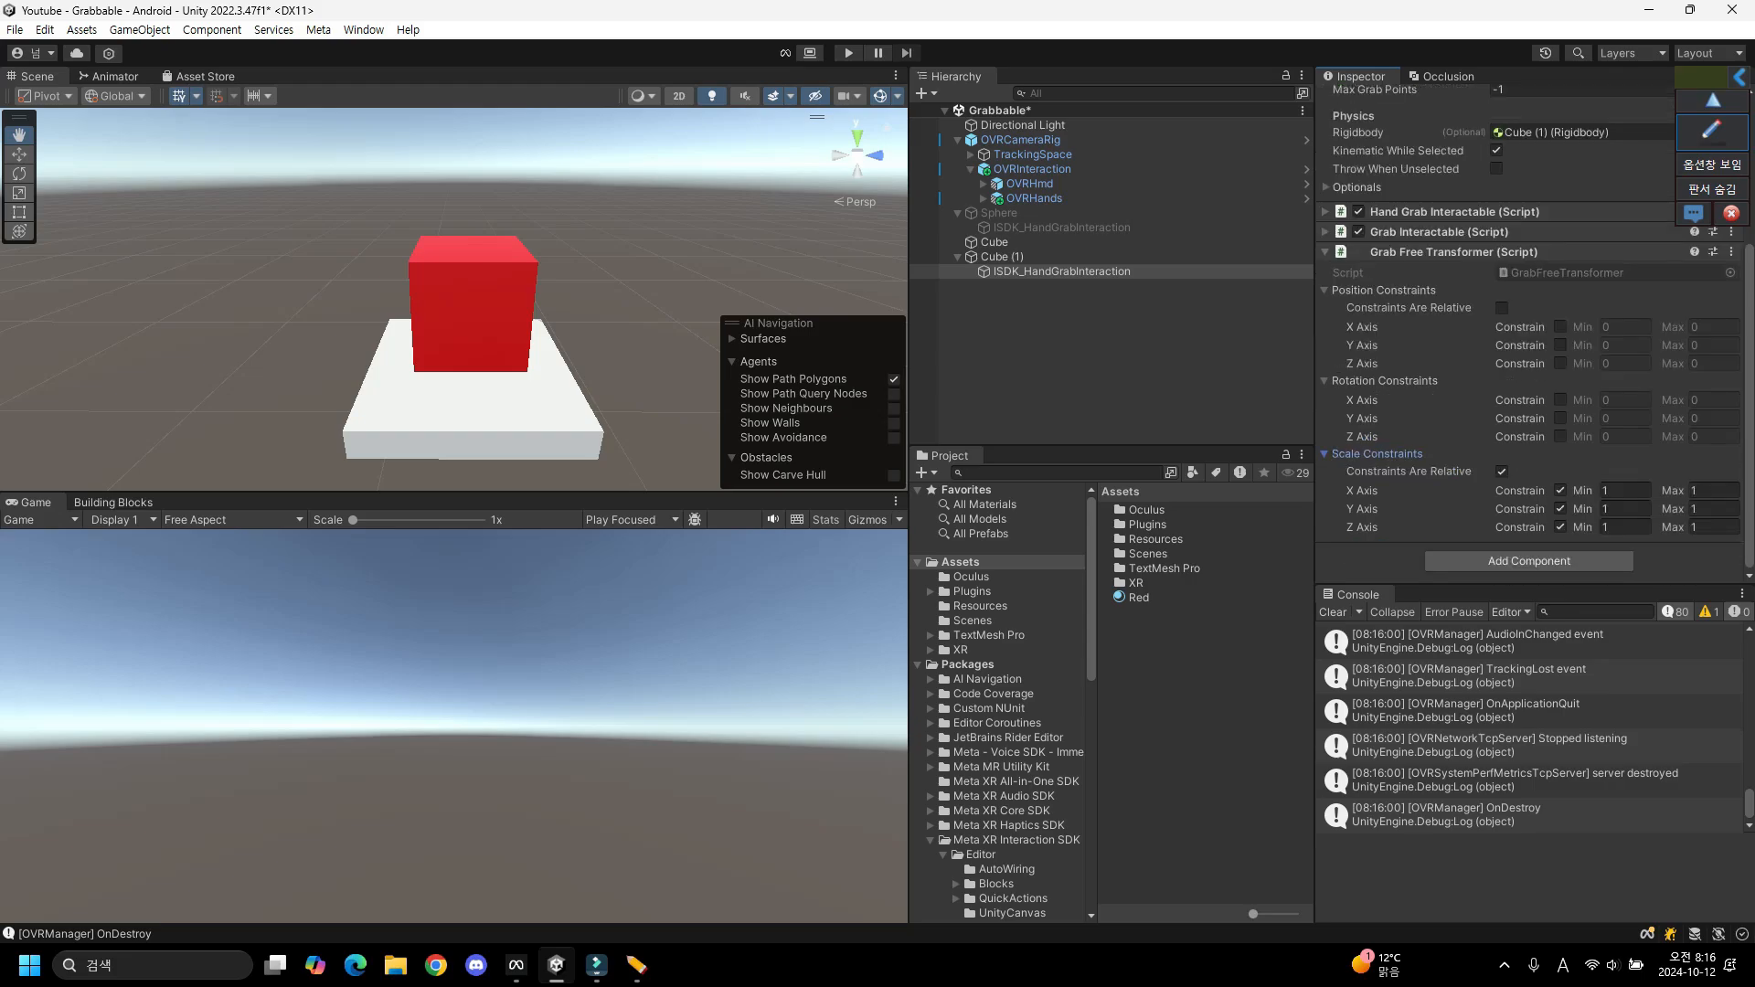
{"action": "scroll", "coordinate": [1528, 365], "scroll_direction": "up", "scroll_amount": 5}
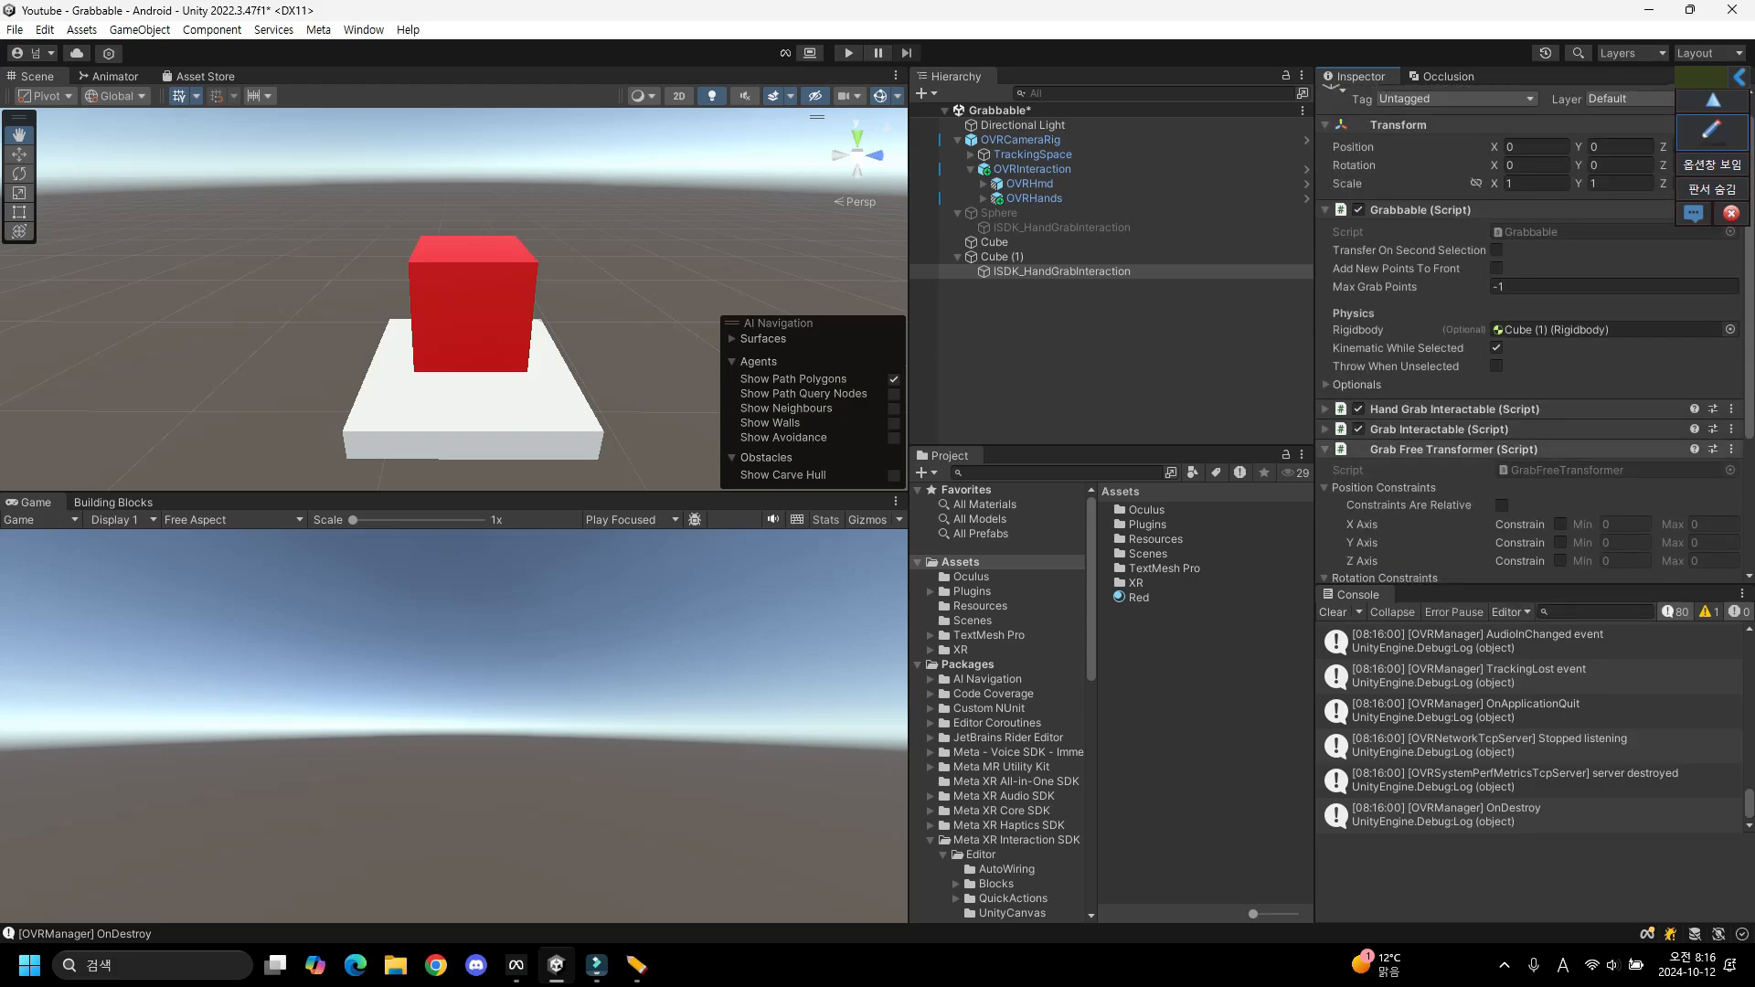
{"action": "scroll", "coordinate": [1528, 366], "scroll_direction": "down", "scroll_amount": 4}
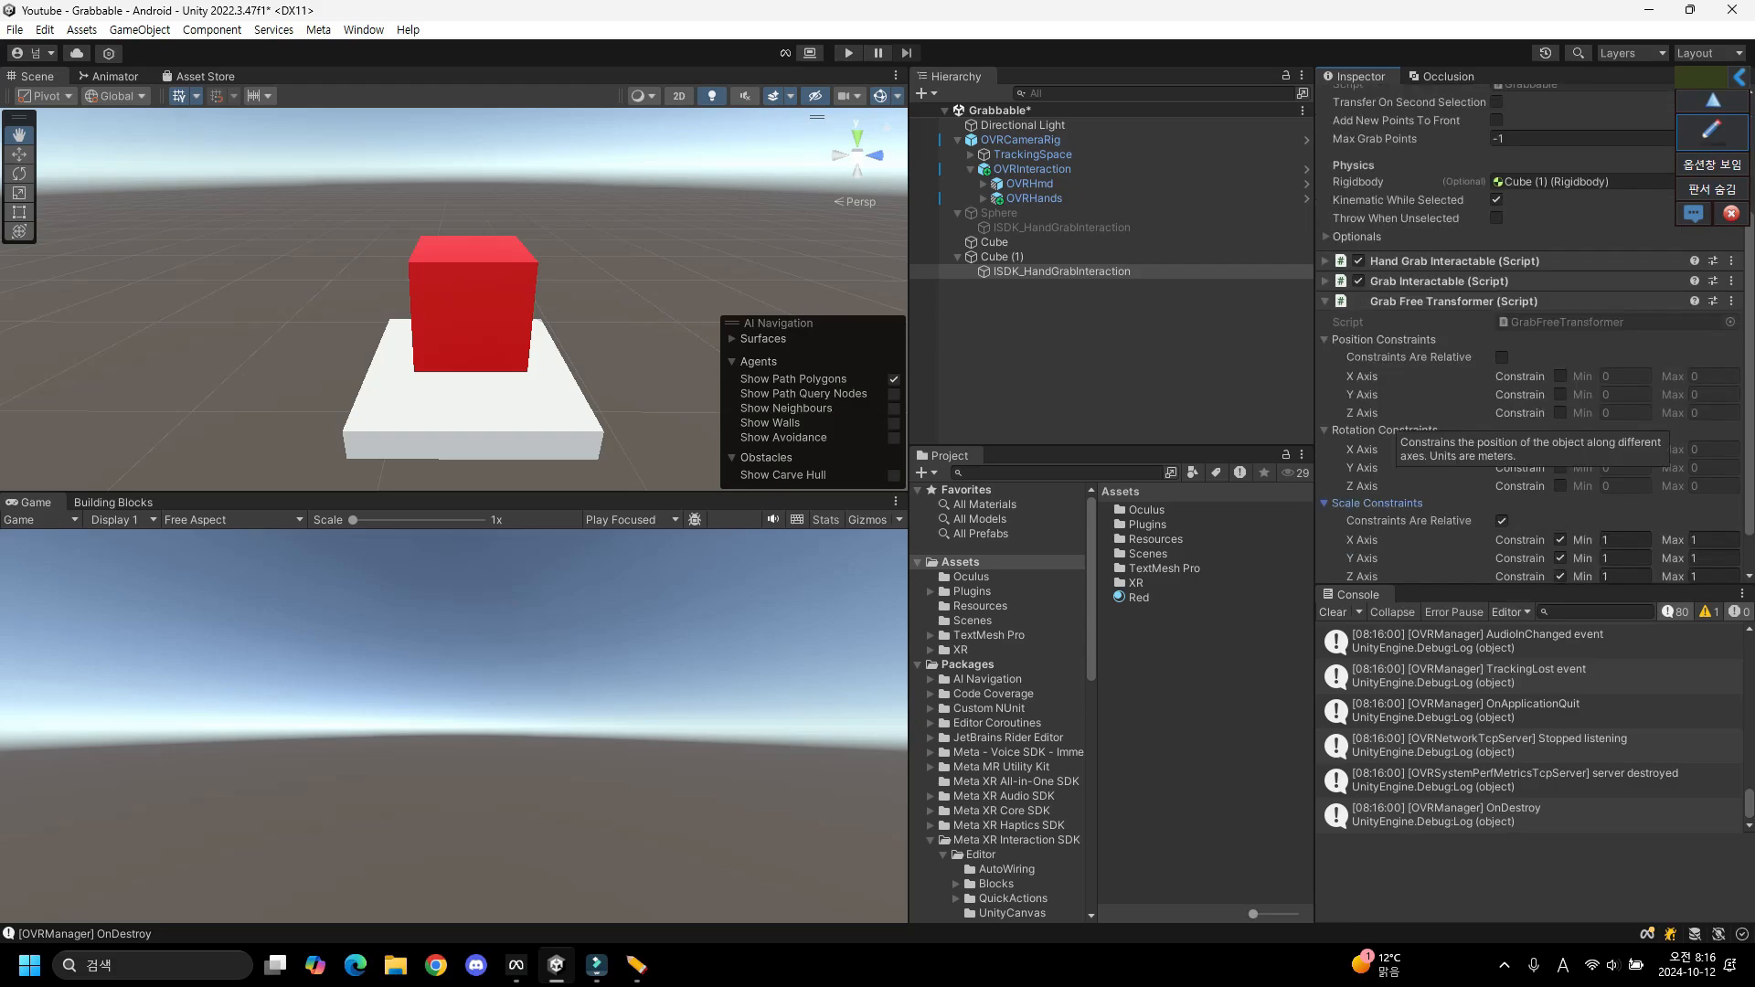
{"action": "scroll", "coordinate": [1528, 366], "scroll_direction": "up", "scroll_amount": 1}
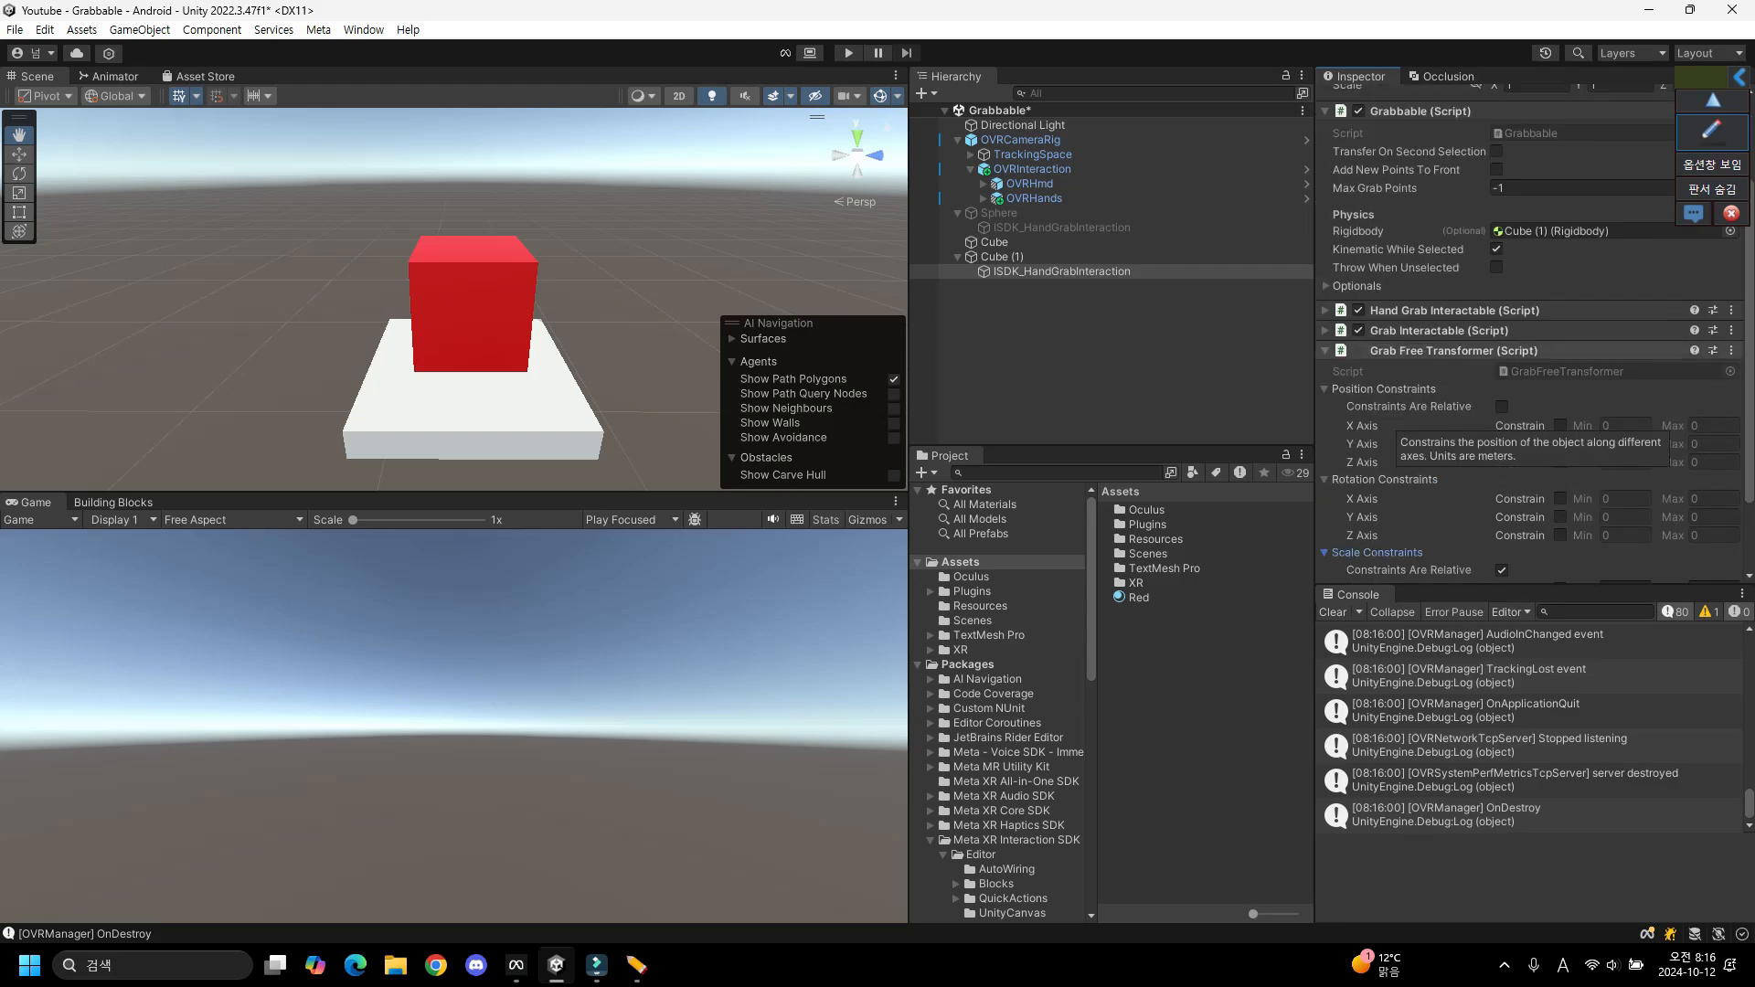
{"action": "scroll", "coordinate": [1501, 407], "scroll_direction": "down", "scroll_amount": 1}
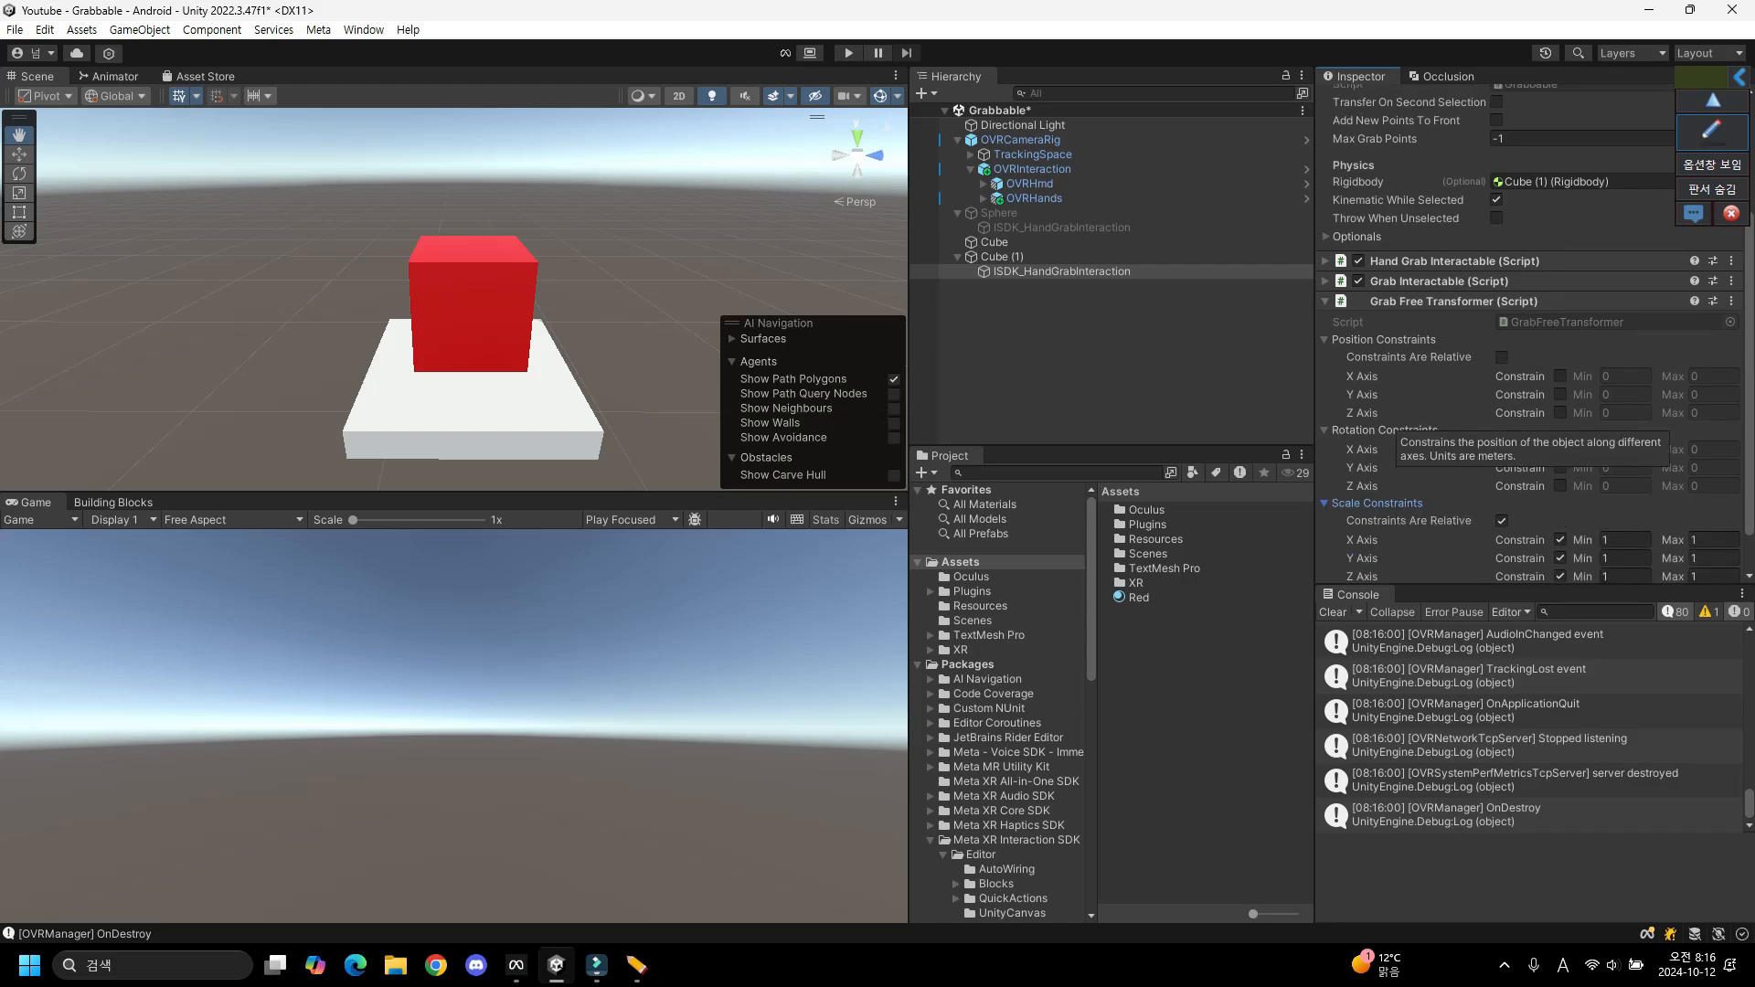
Constrain the Grab Free Transformer's position to Y min 1, max 1 and Z min 0.3, max 0.3.
{"action": "left_click", "coordinate": [1559, 394]}
{"action": "left_click", "coordinate": [1559, 412]}
{"action": "scroll", "coordinate": [1559, 412], "scroll_direction": "up", "scroll_amount": 1}
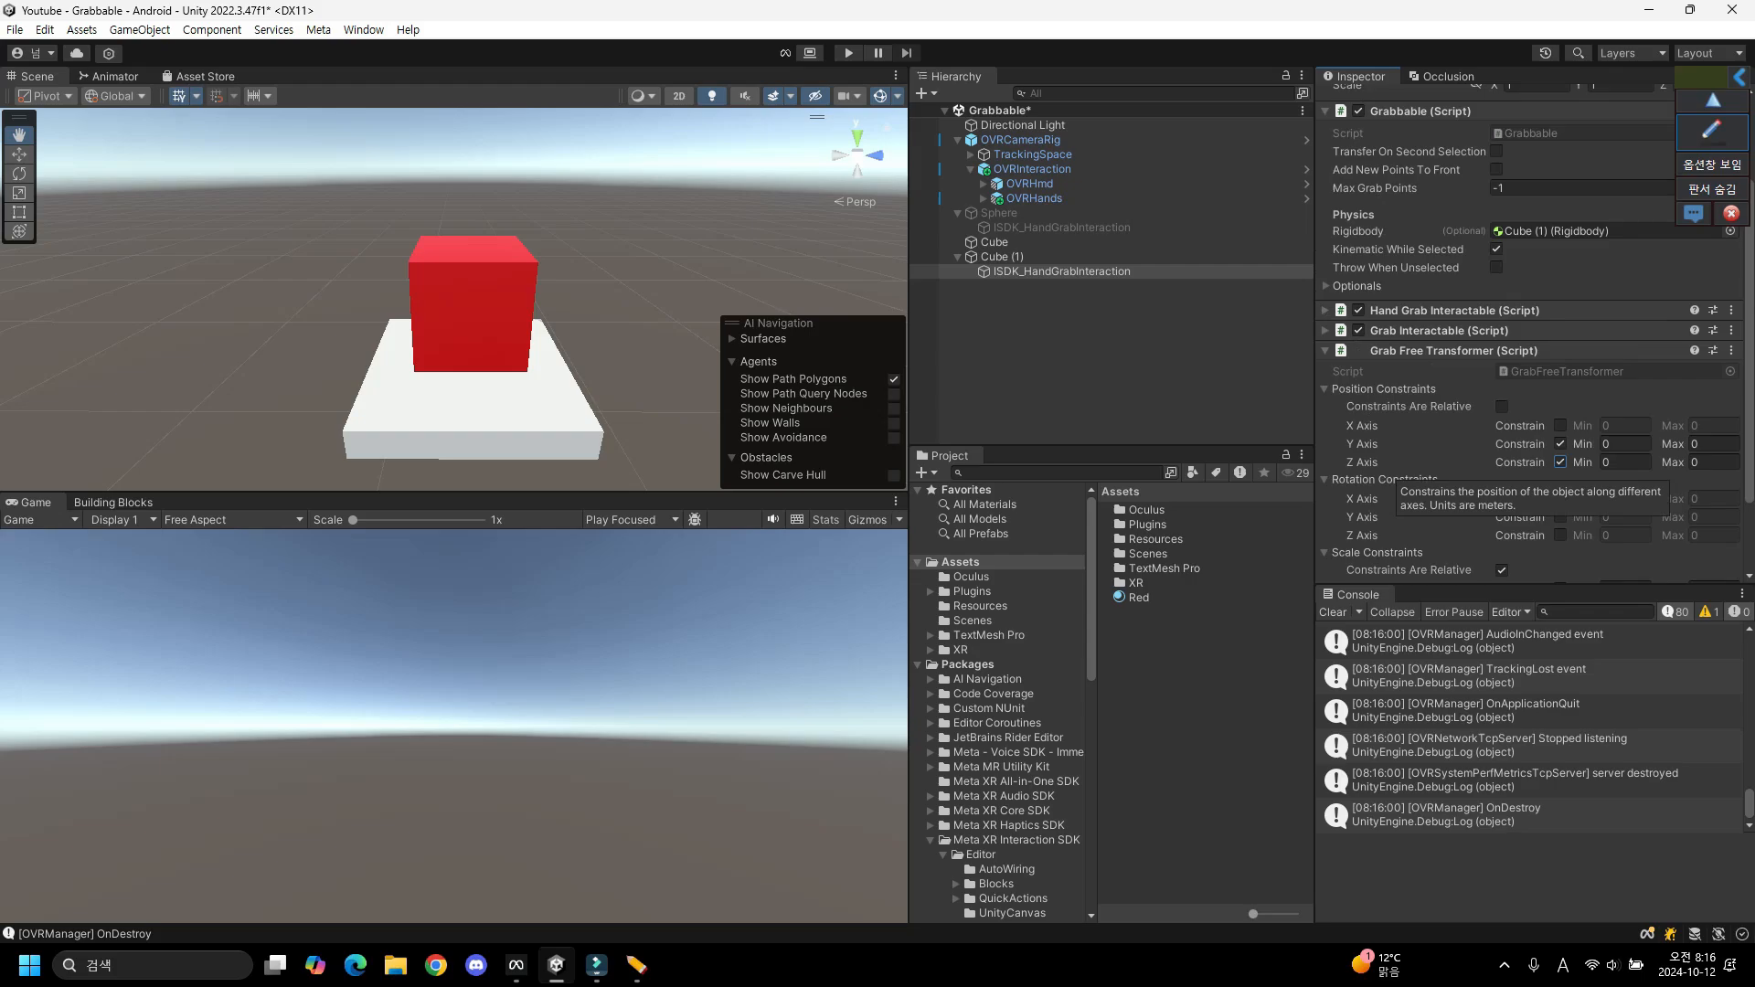
{"action": "left_click", "coordinate": [1625, 444]}
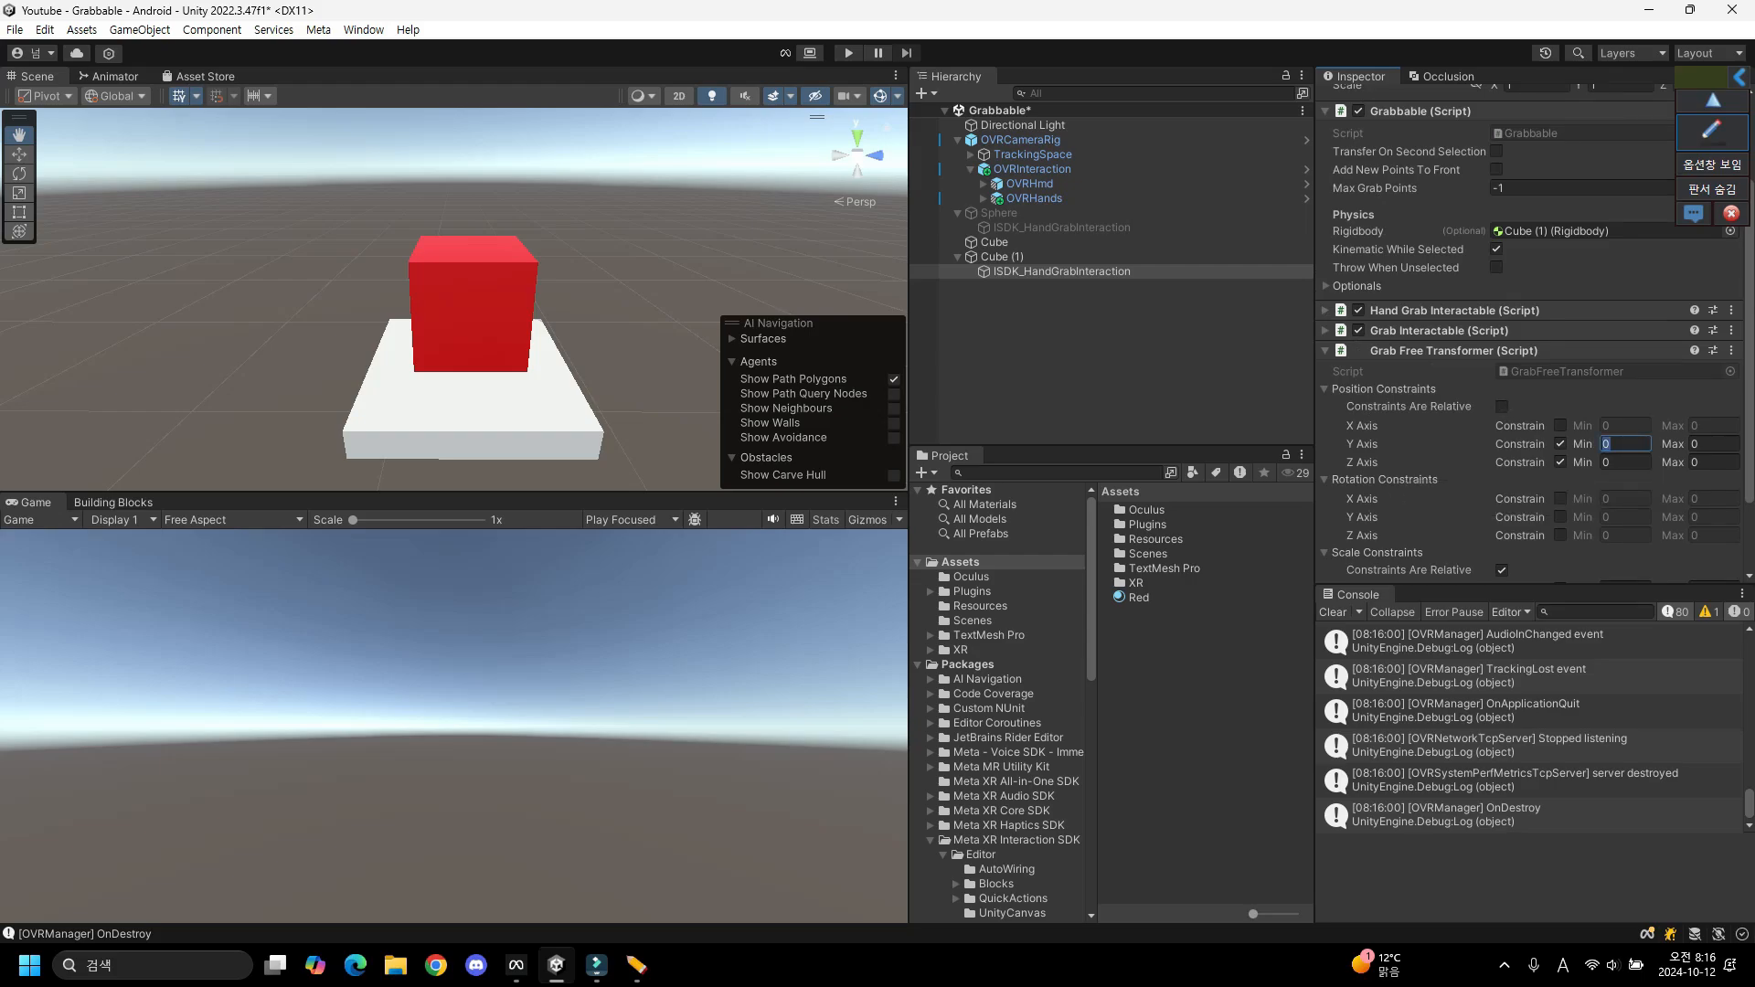
{"action": "type", "text": "1"}
{"action": "key", "text": "Tab"}
{"action": "type", "text": "1"}
{"action": "key", "text": "Tab"}
{"action": "type", "text": "0.3"}
{"action": "key", "text": "Tab"}
{"action": "type", "text": "0."}
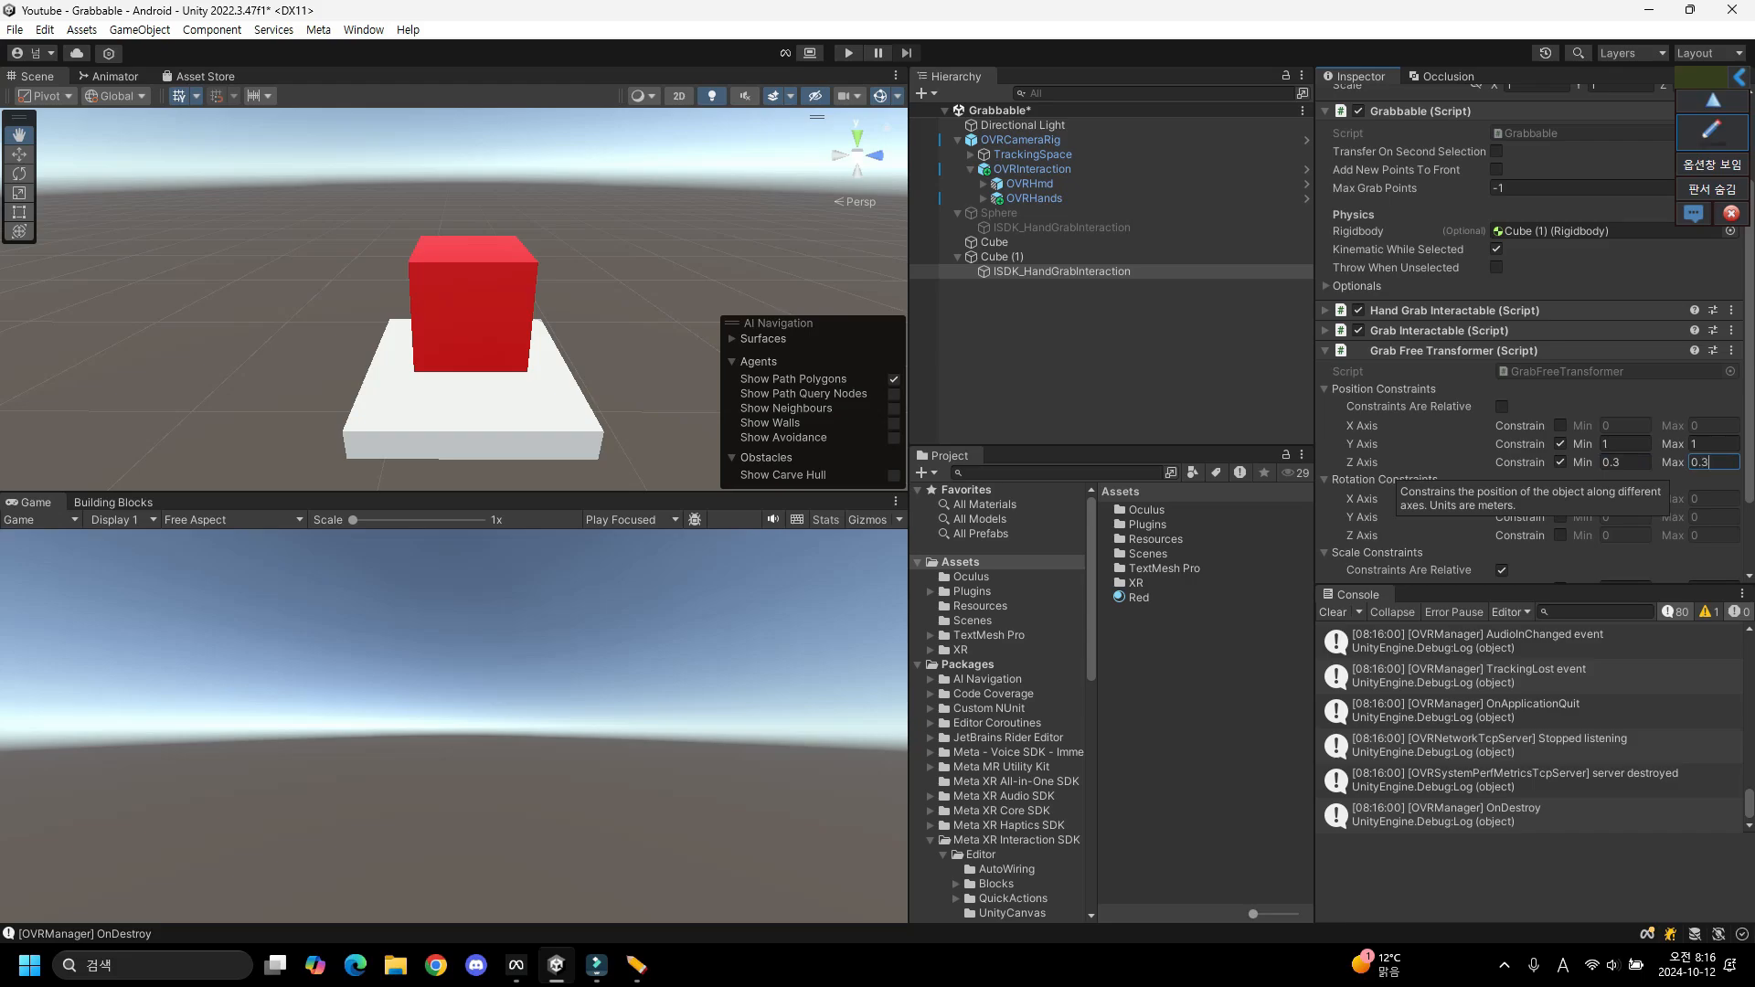
{"action": "left_click", "coordinate": [1325, 390]}
{"action": "left_click", "coordinate": [1325, 390]}
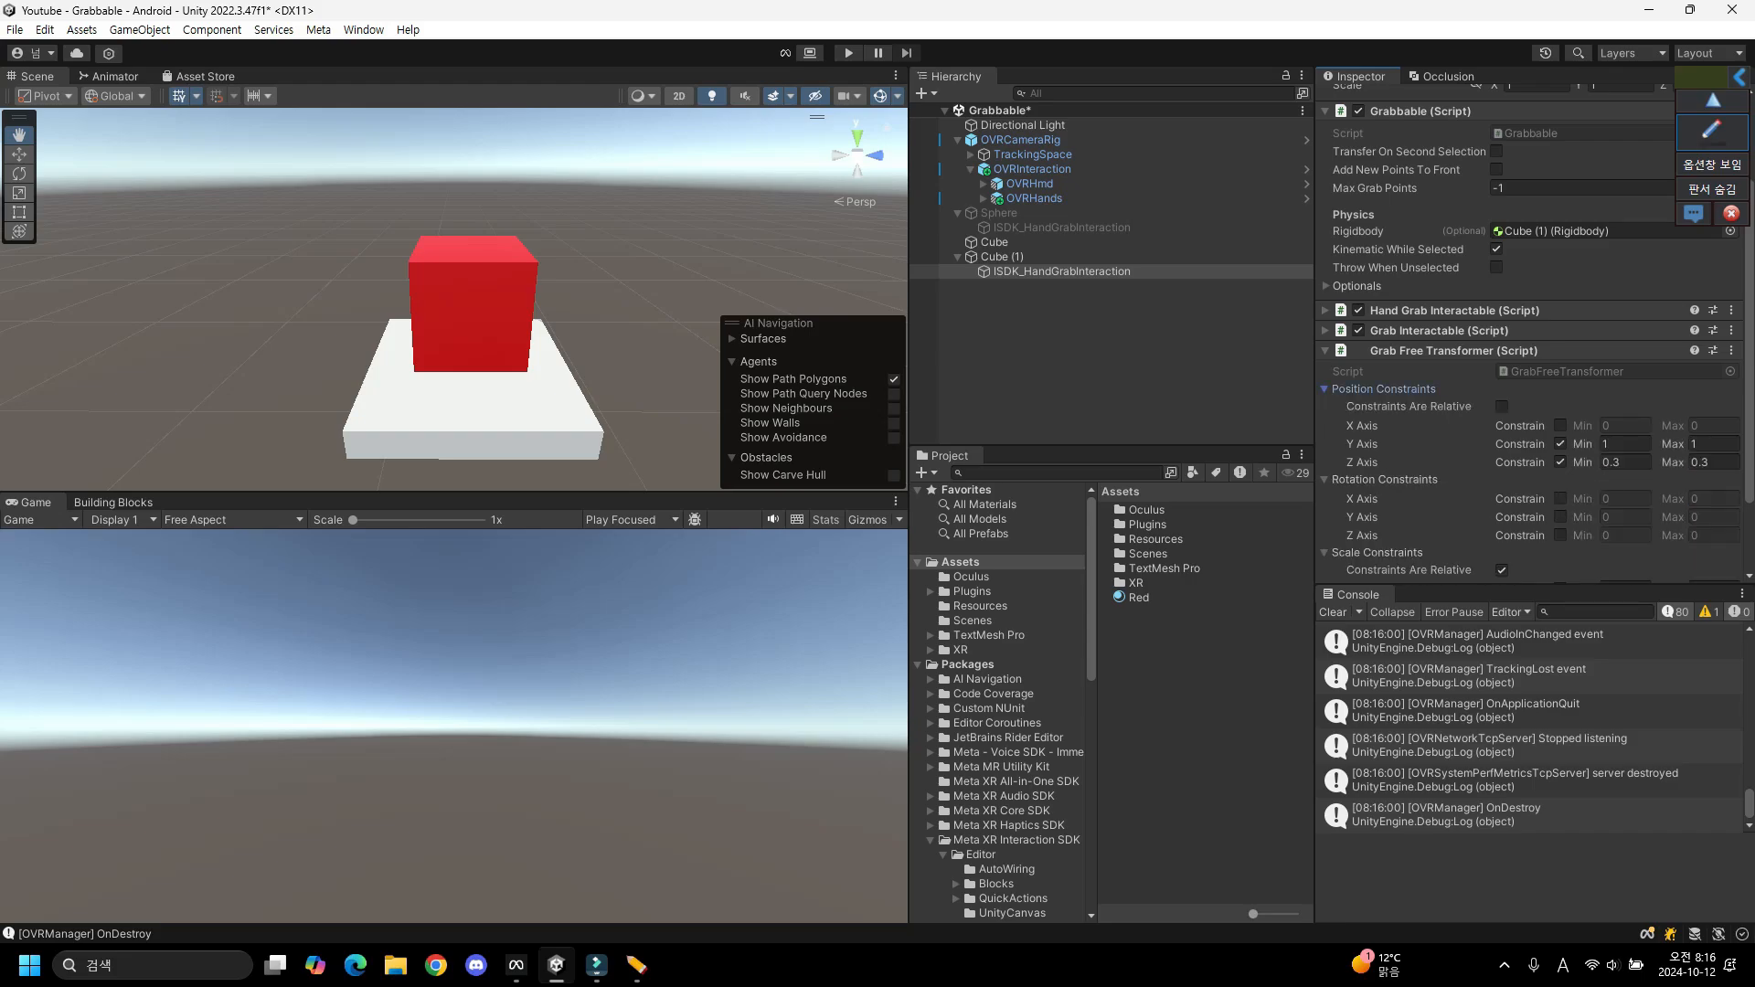
{"action": "scroll", "coordinate": [1624, 463], "scroll_direction": "down", "scroll_amount": 2}
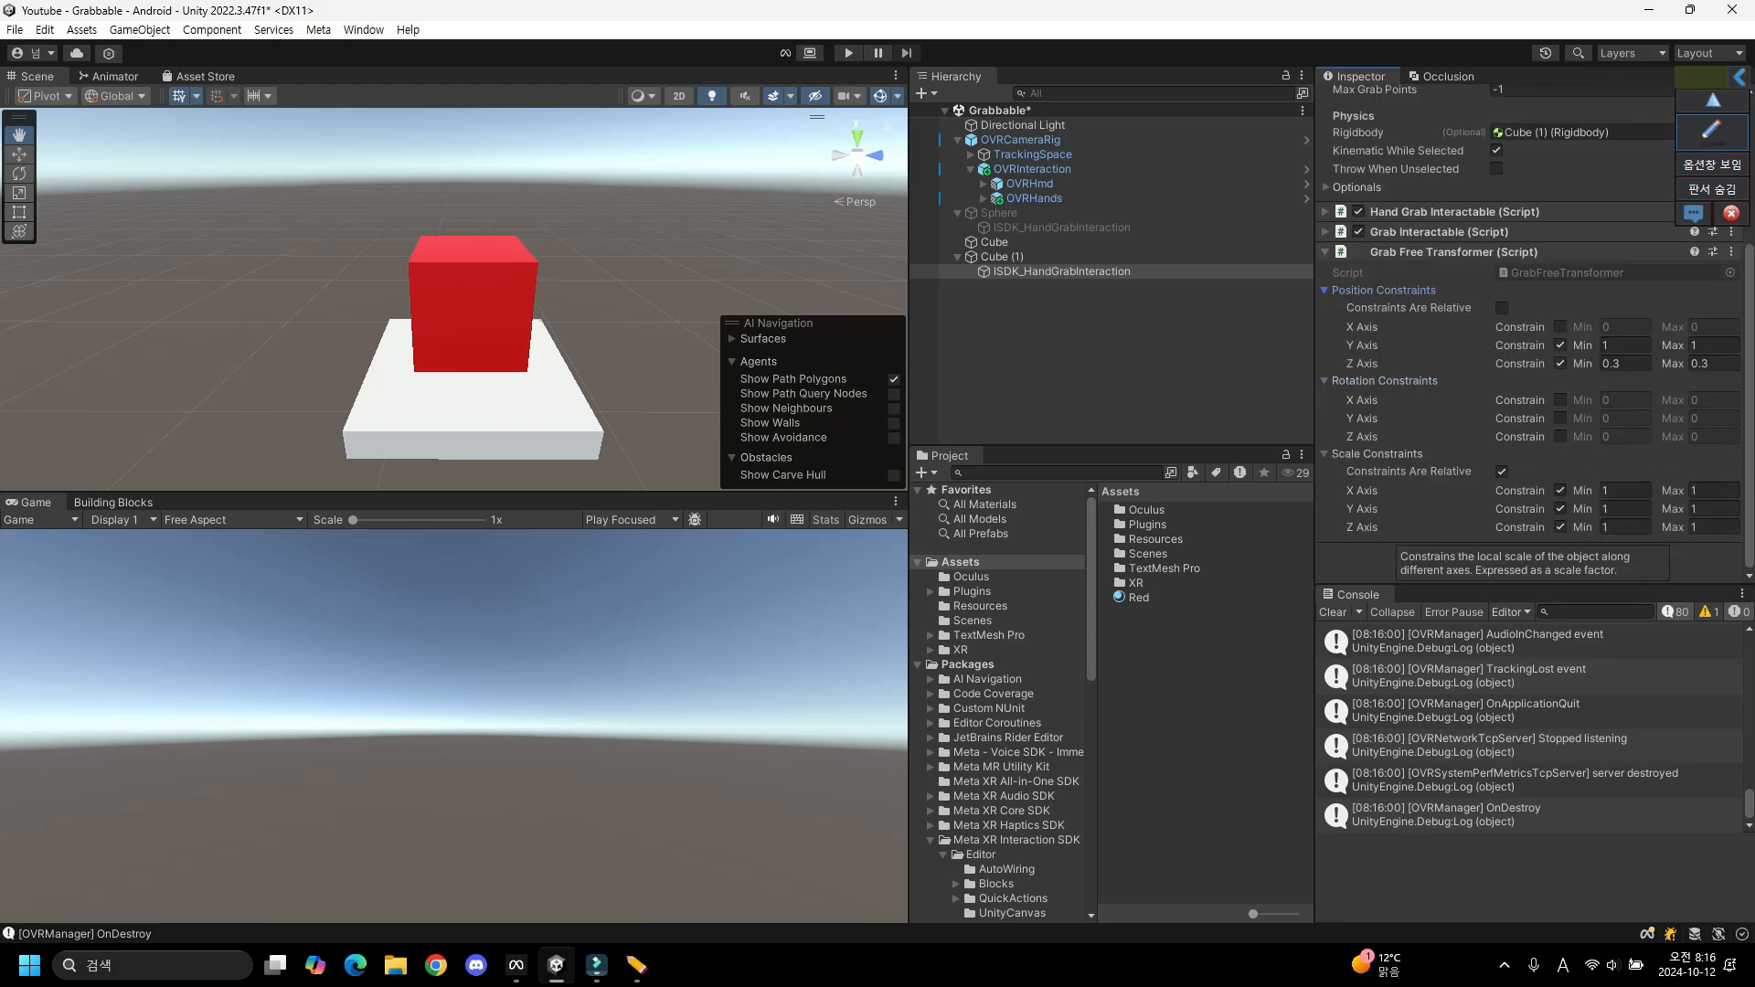
{"action": "scroll", "coordinate": [1527, 412], "scroll_direction": "up", "scroll_amount": 4}
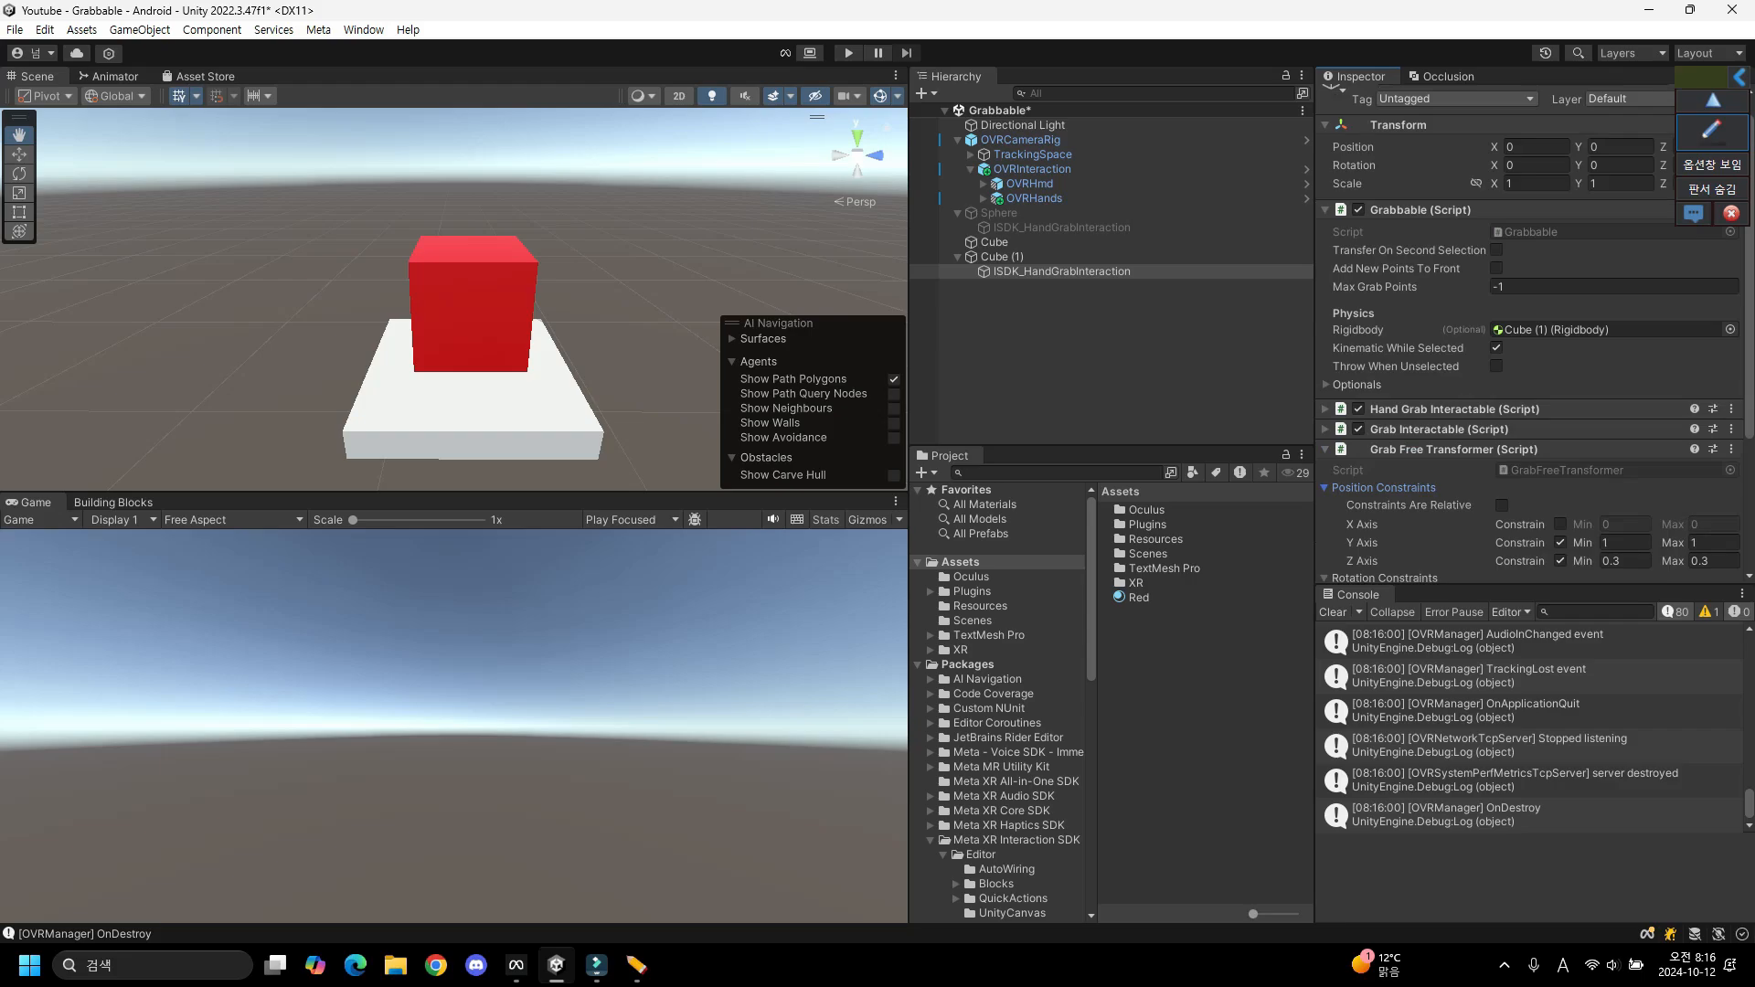
Assign the Grab Free Transformer as the Grabbable's optional One Grab Transformer and test the position-constrained cube in play mode.
{"action": "left_click", "coordinate": [1326, 385]}
{"action": "scroll", "coordinate": [1426, 393], "scroll_direction": "down", "scroll_amount": 3}
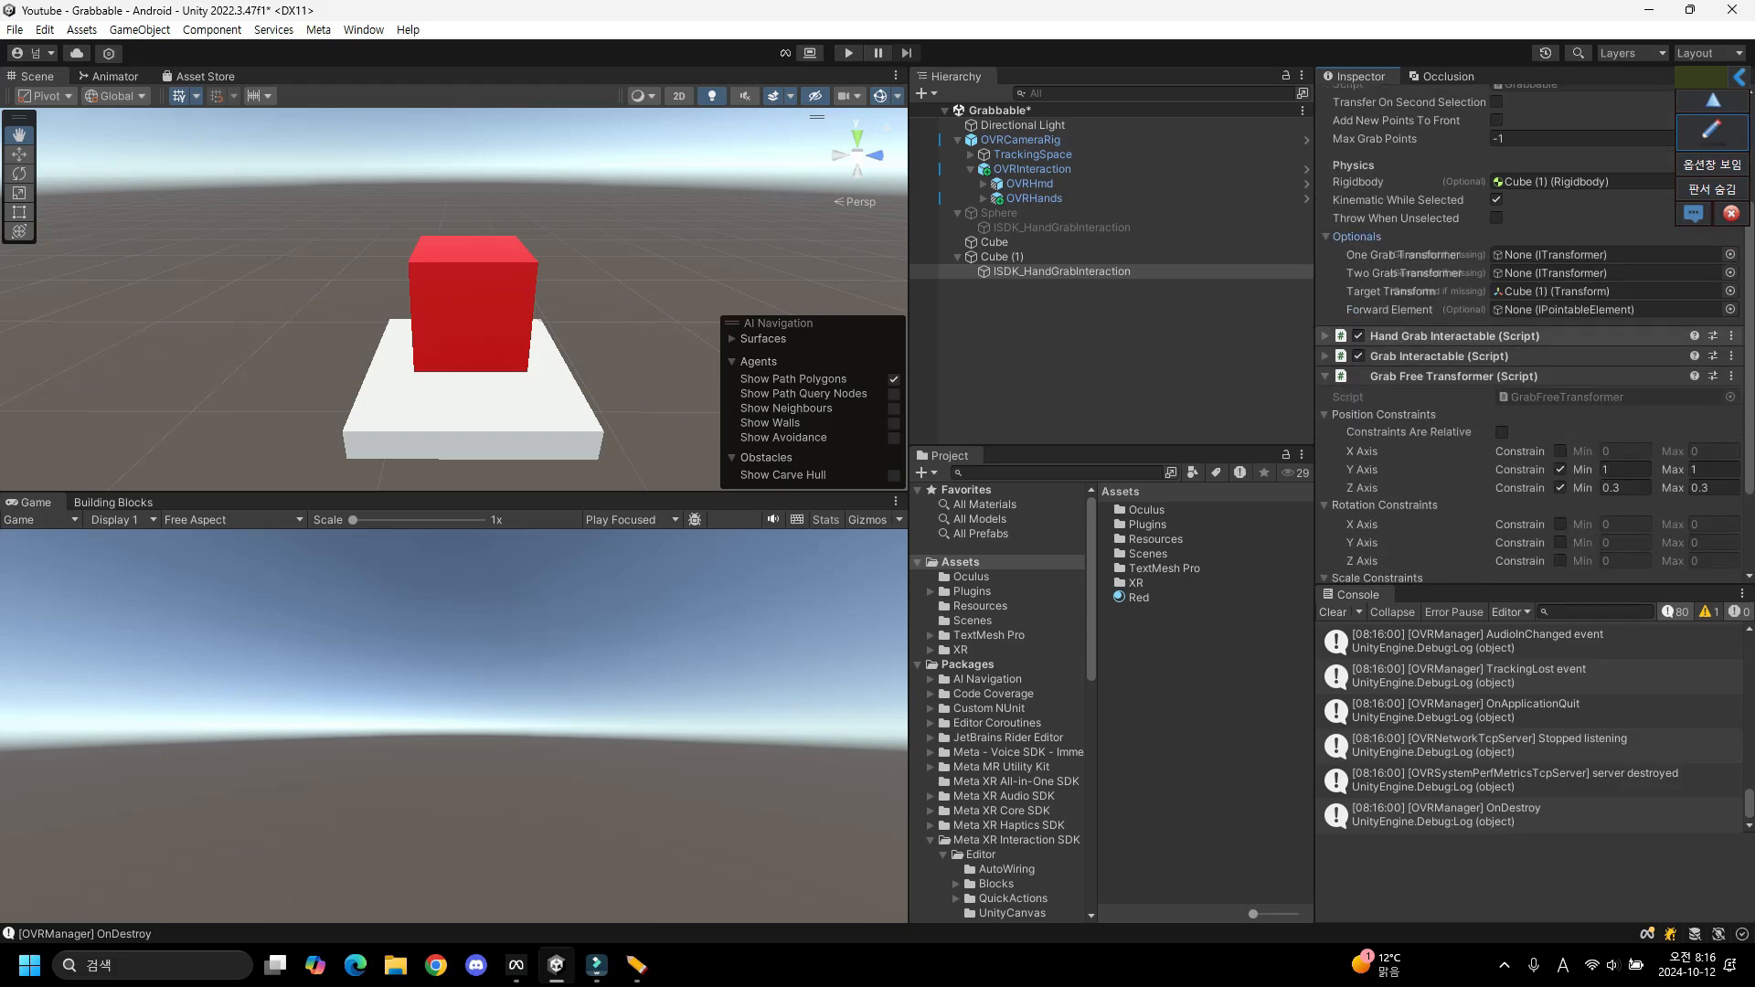
{"action": "left_click_drag", "start_coordinate": [1454, 376], "coordinate": [1554, 255]}
{"action": "key", "text": "ctrl+p"}
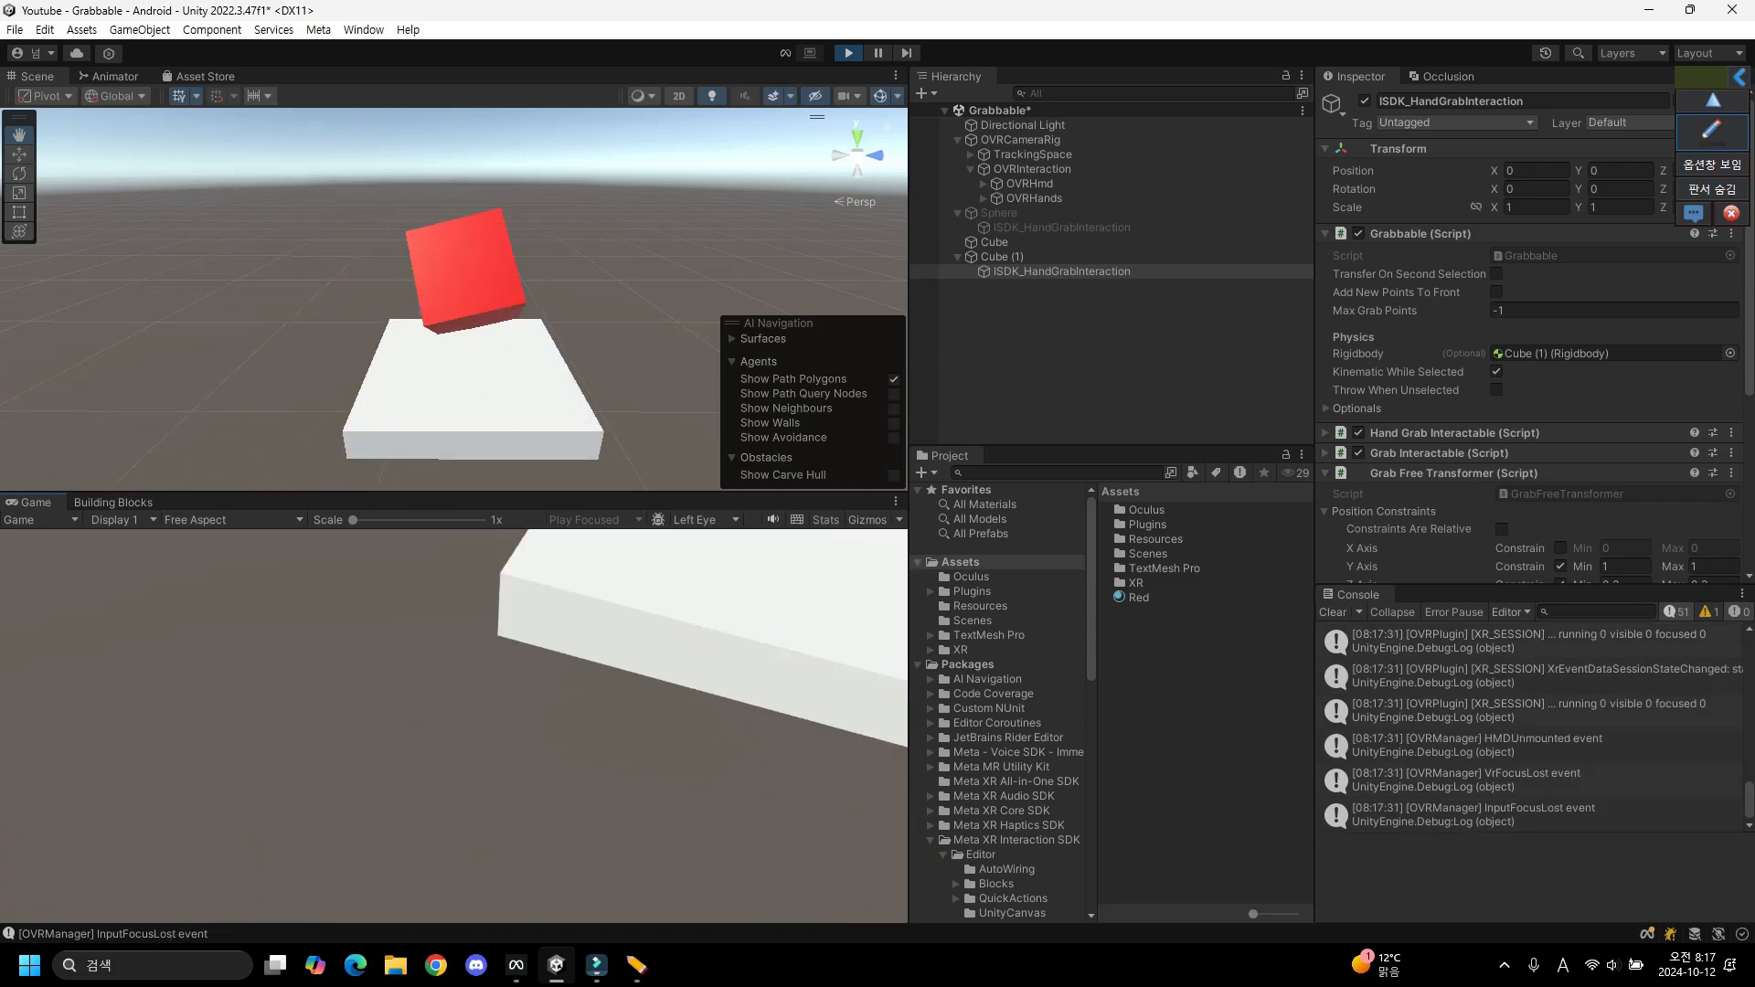
{"action": "key", "text": "ctrl+p"}
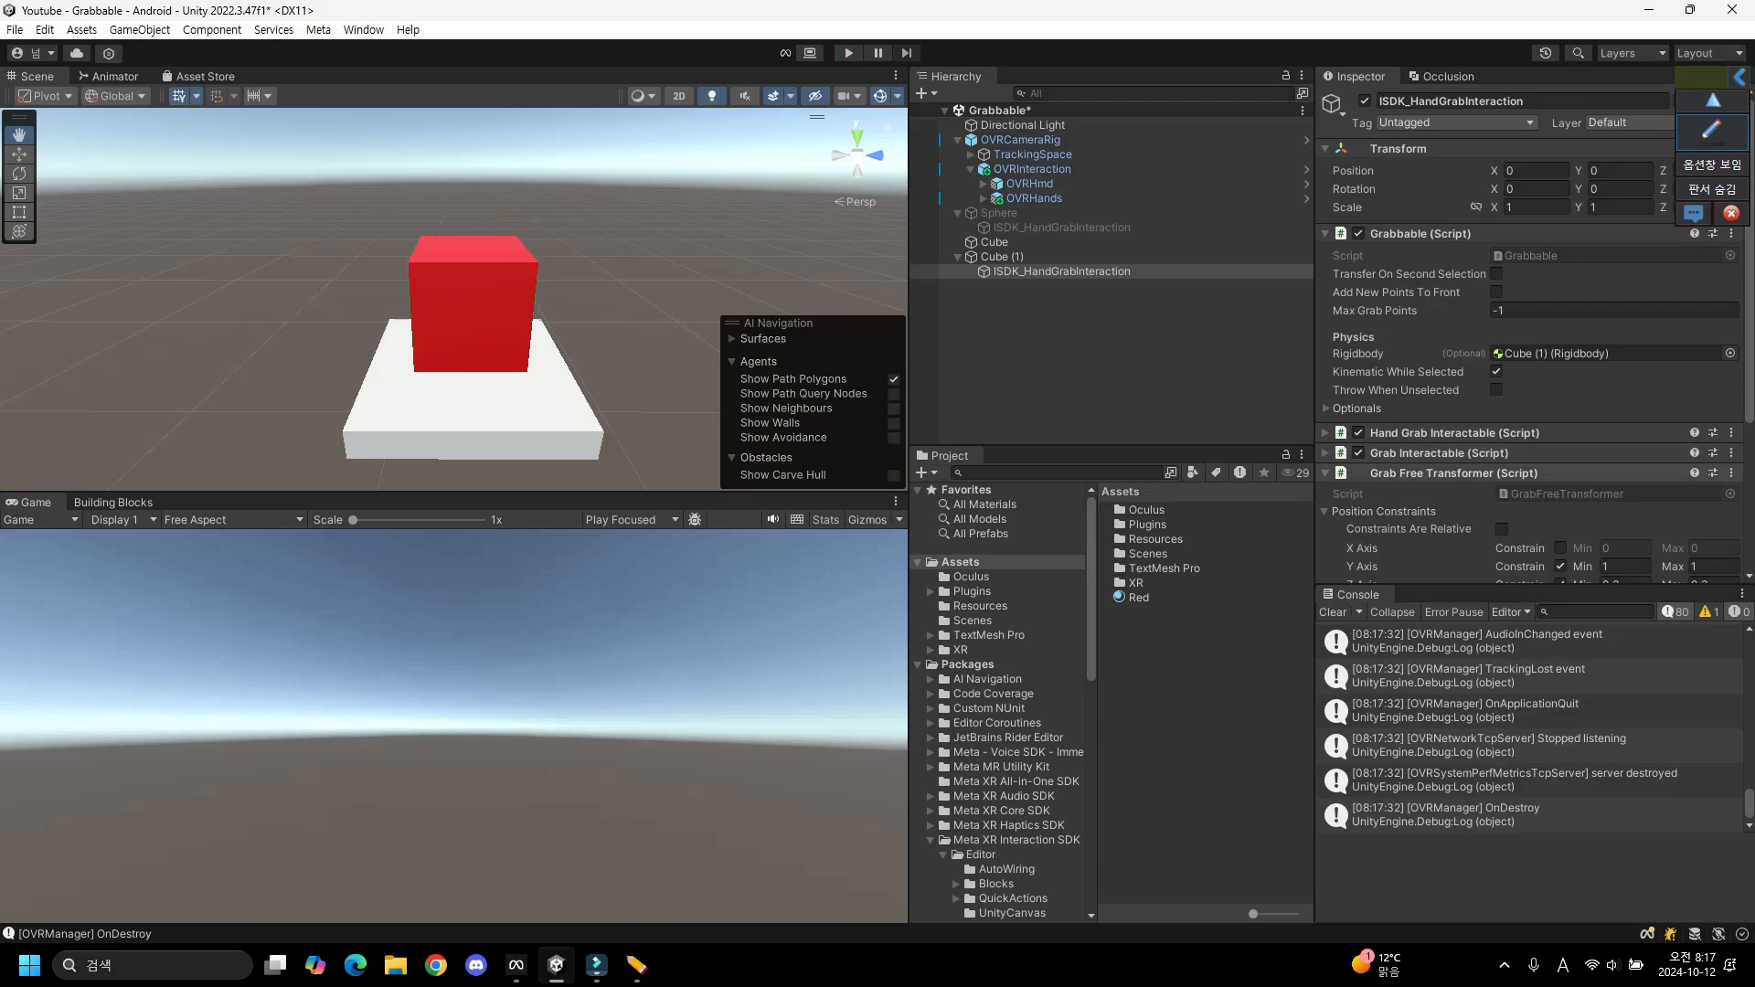
Bring the Grab Free Transformer's constraints into view and launch PanserPen from the 유튜브 folder, closing its options window.
{"action": "scroll", "coordinate": [1526, 411], "scroll_direction": "down", "scroll_amount": 4}
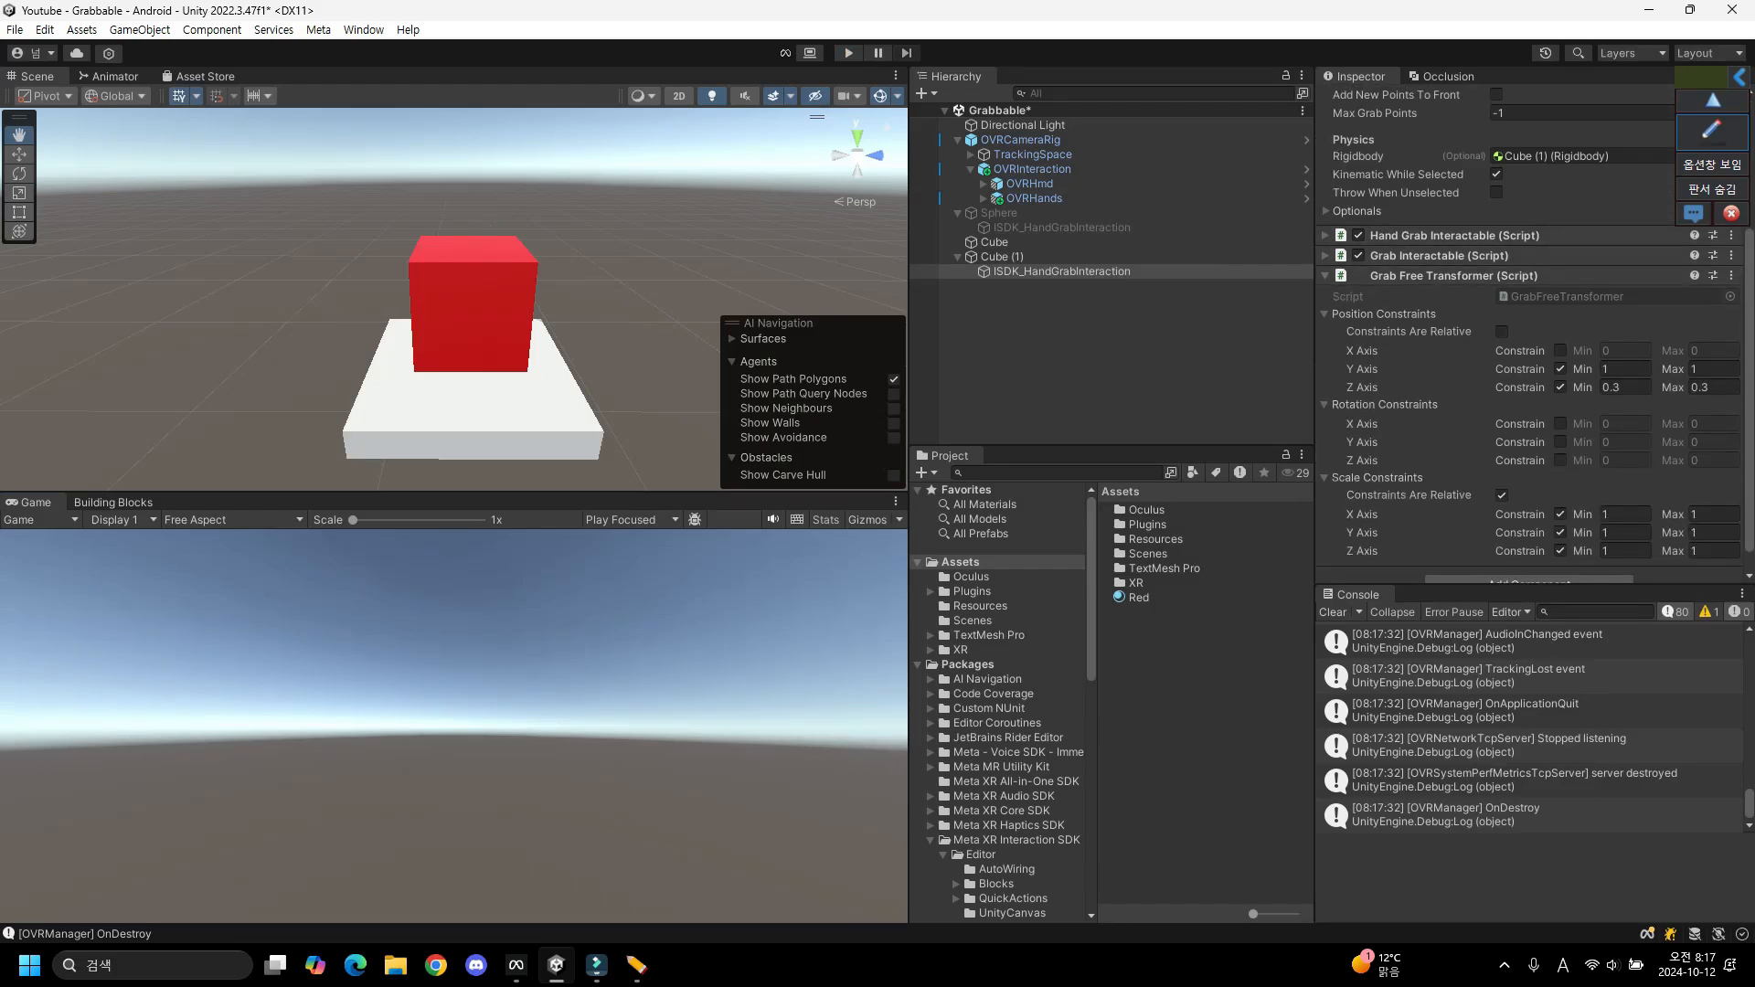
{"action": "scroll", "coordinate": [1399, 439], "scroll_direction": "up", "scroll_amount": 1}
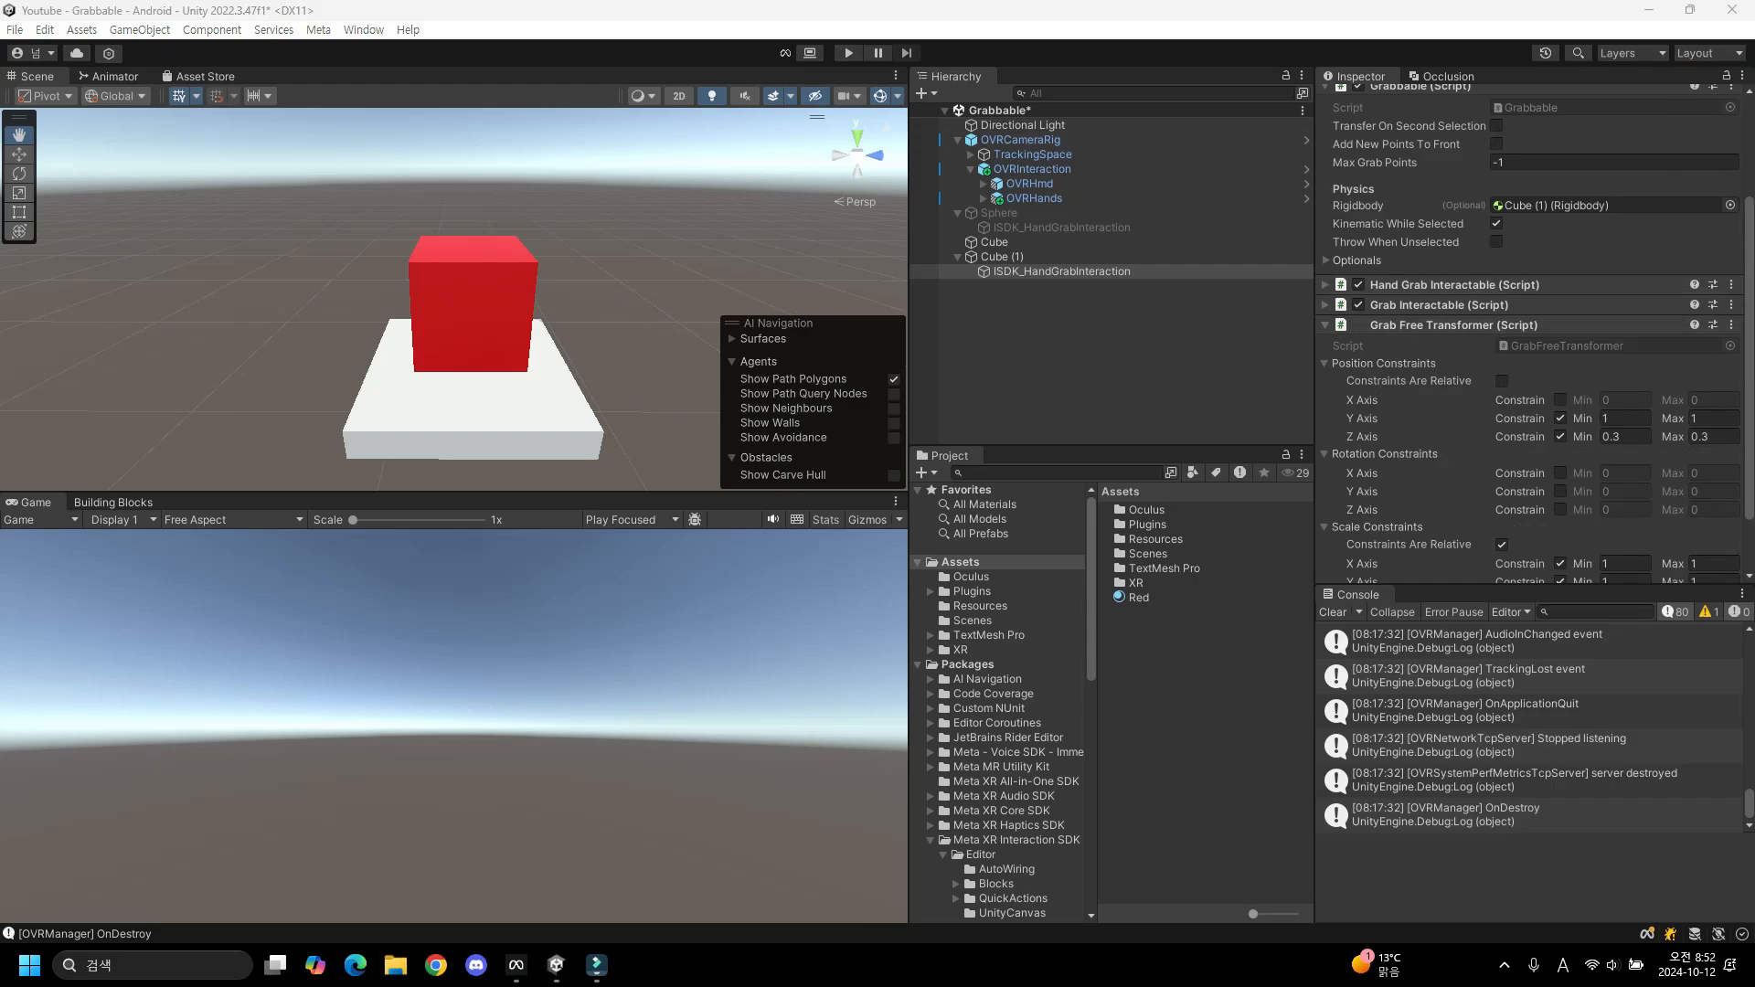
{"action": "left_click", "coordinate": [395, 964]}
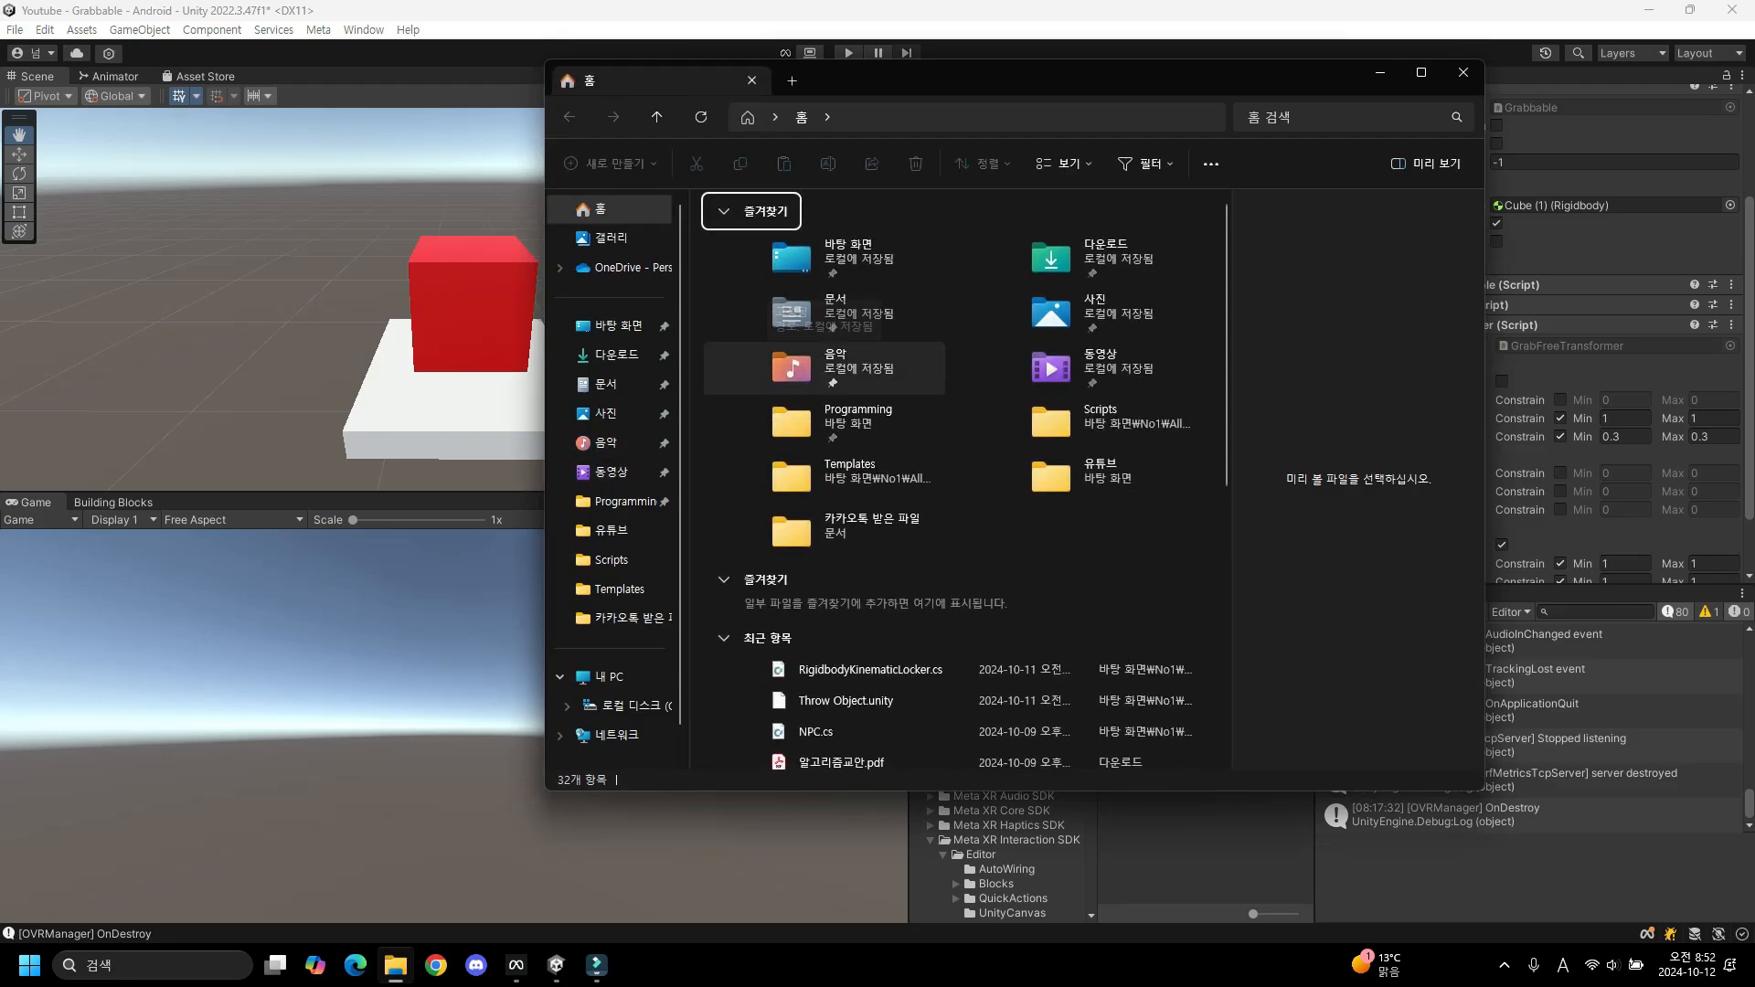
{"action": "left_click", "coordinate": [610, 531]}
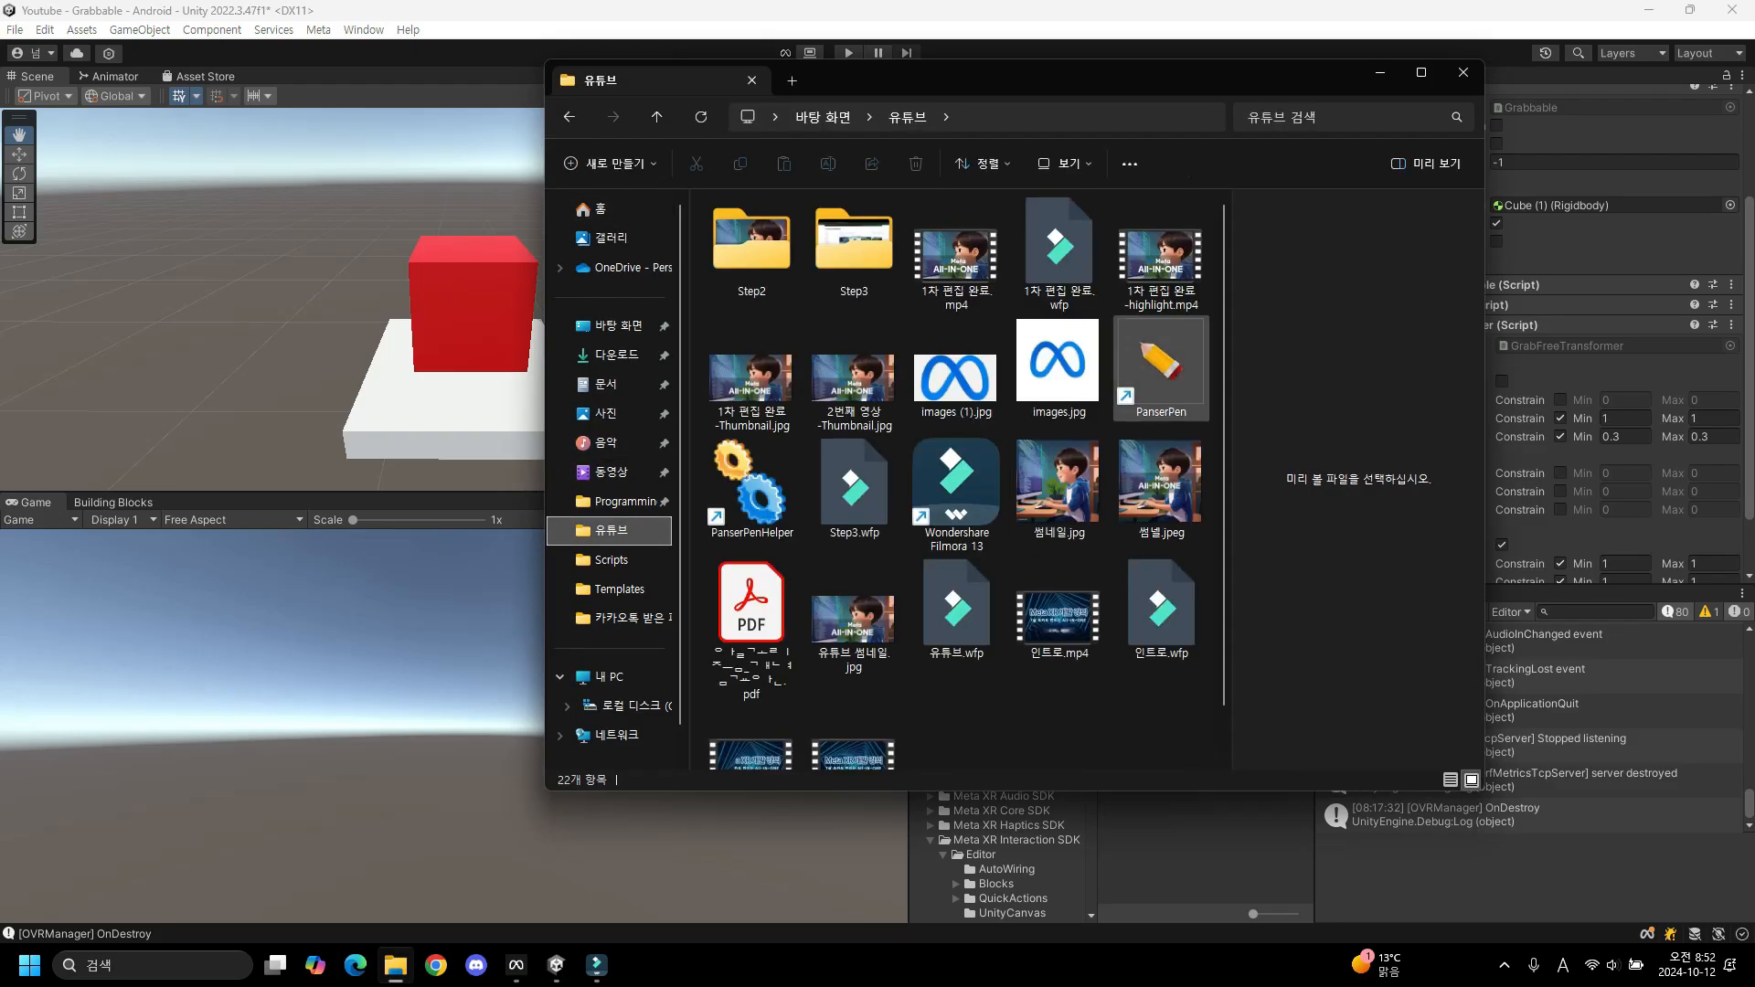
{"action": "double_click", "coordinate": [1161, 367]}
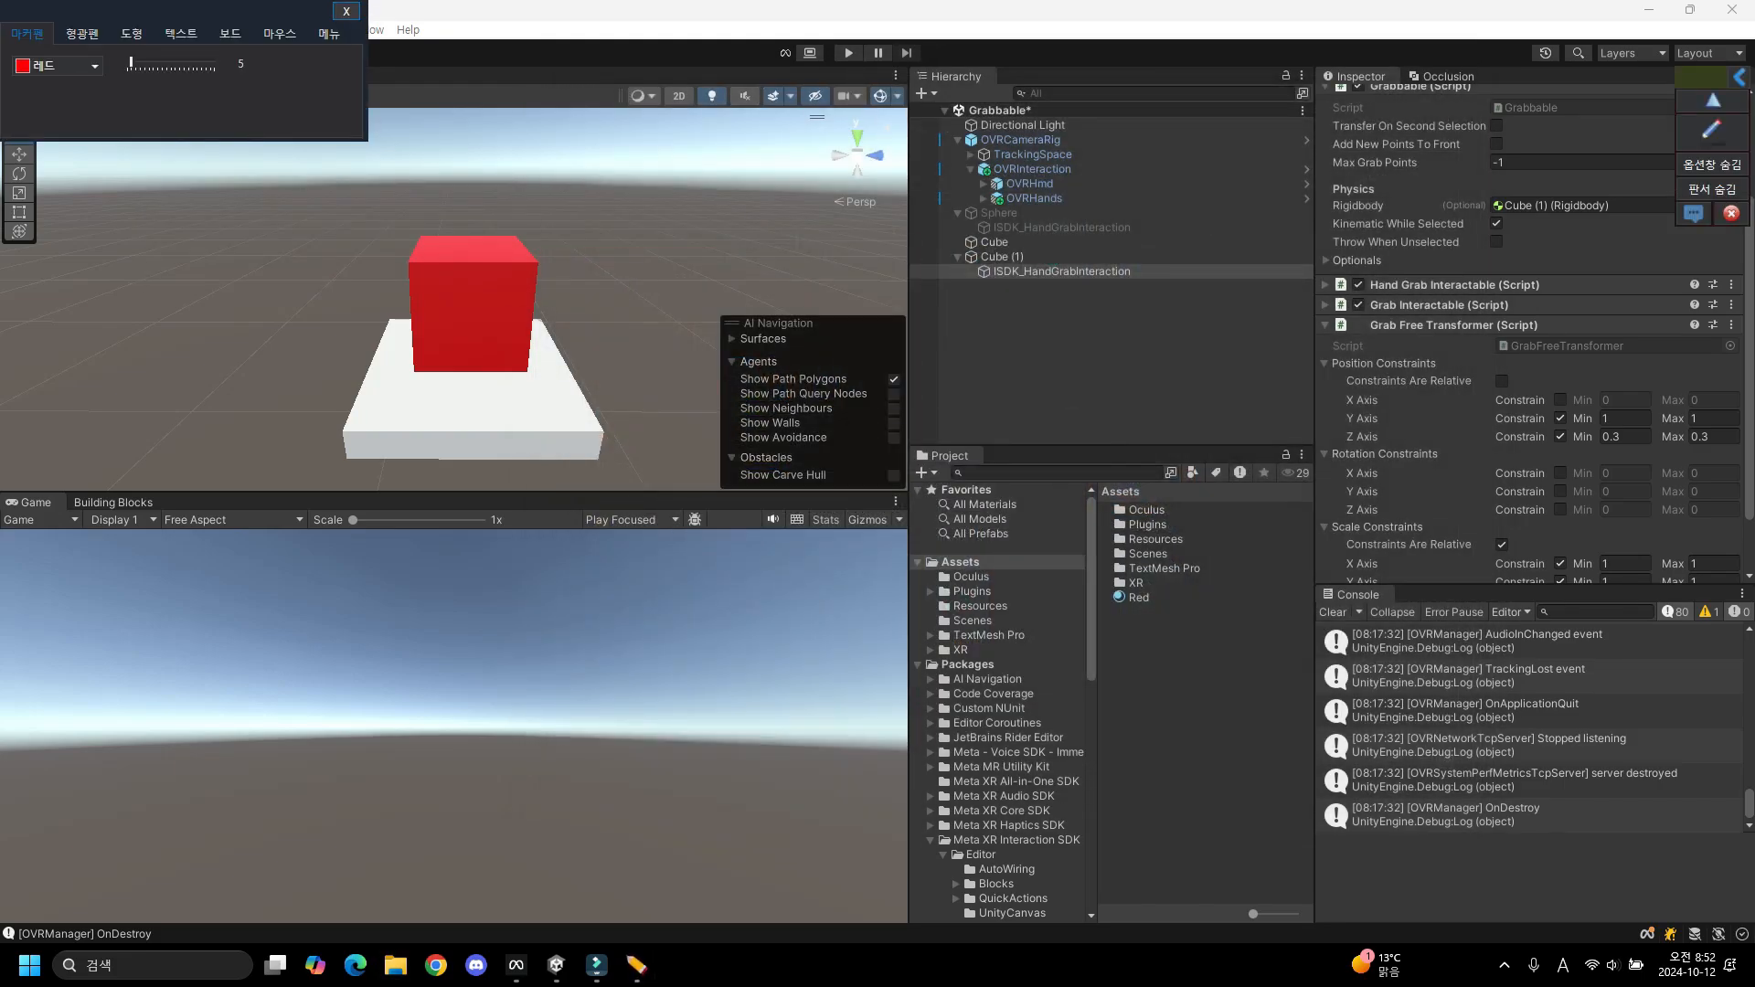
{"action": "left_click", "coordinate": [347, 11]}
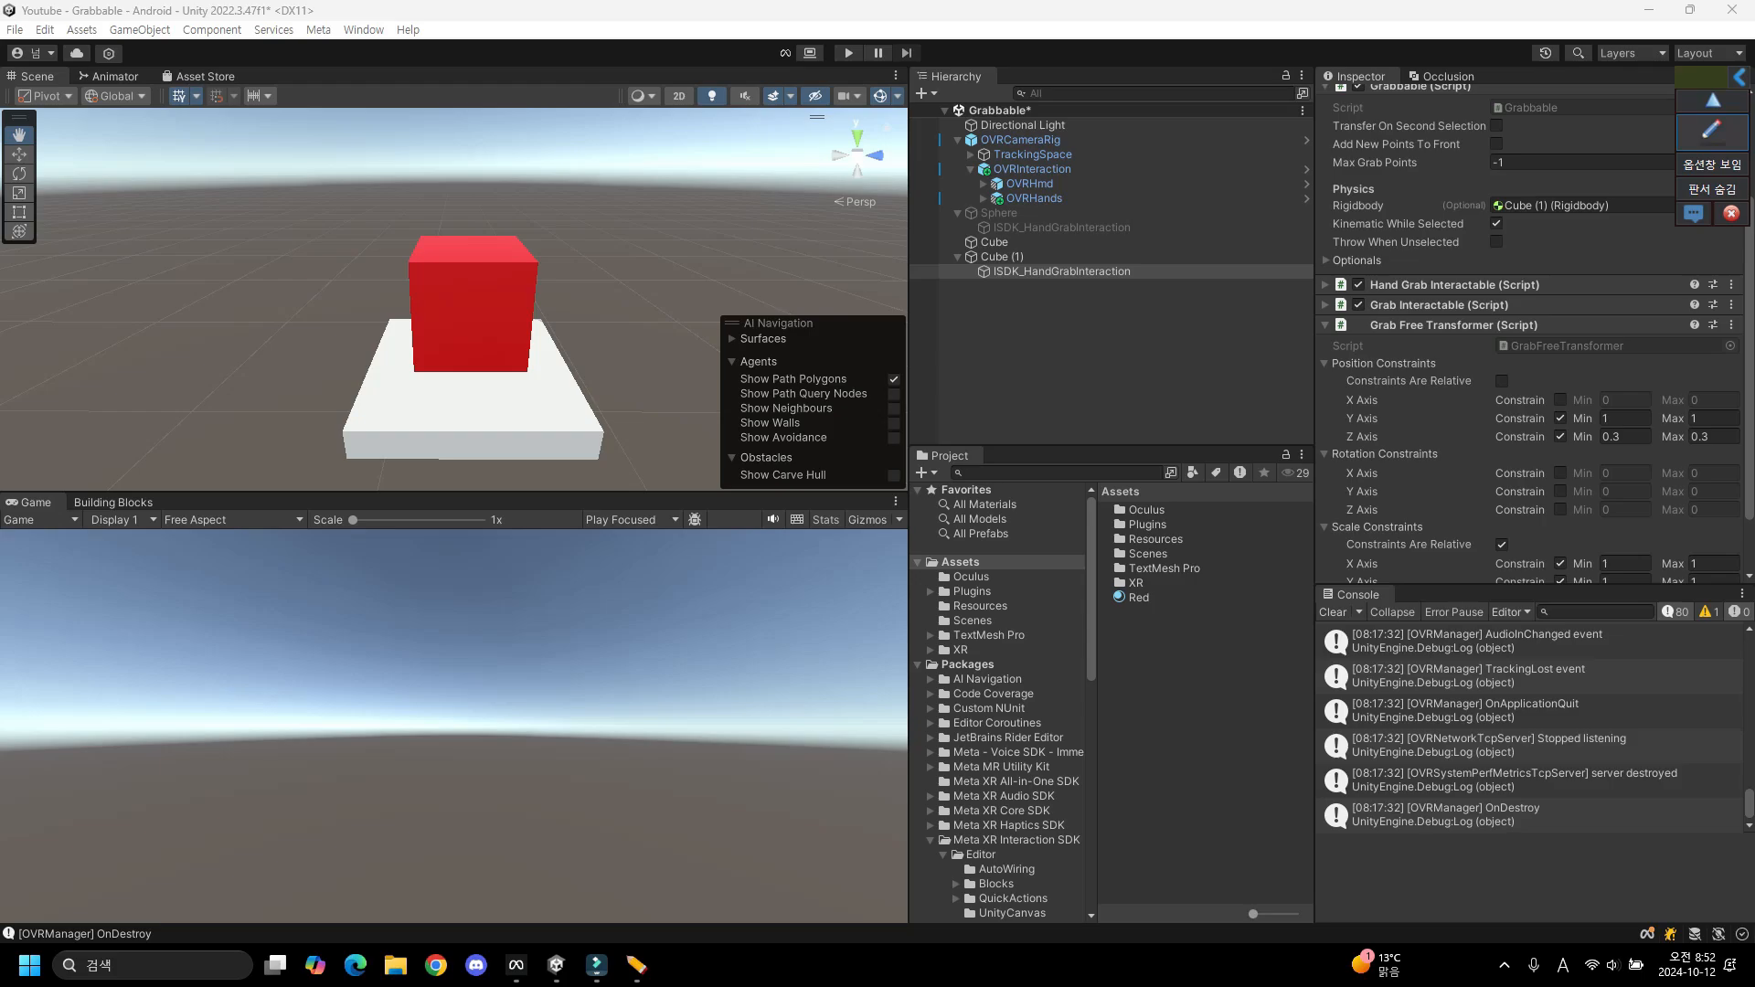
Mark the position constraints' Constraints Are Relative option with red ink, then leave drawing mode and collapse the PanserPen toolbar.
{"action": "left_click", "coordinate": [1712, 132]}
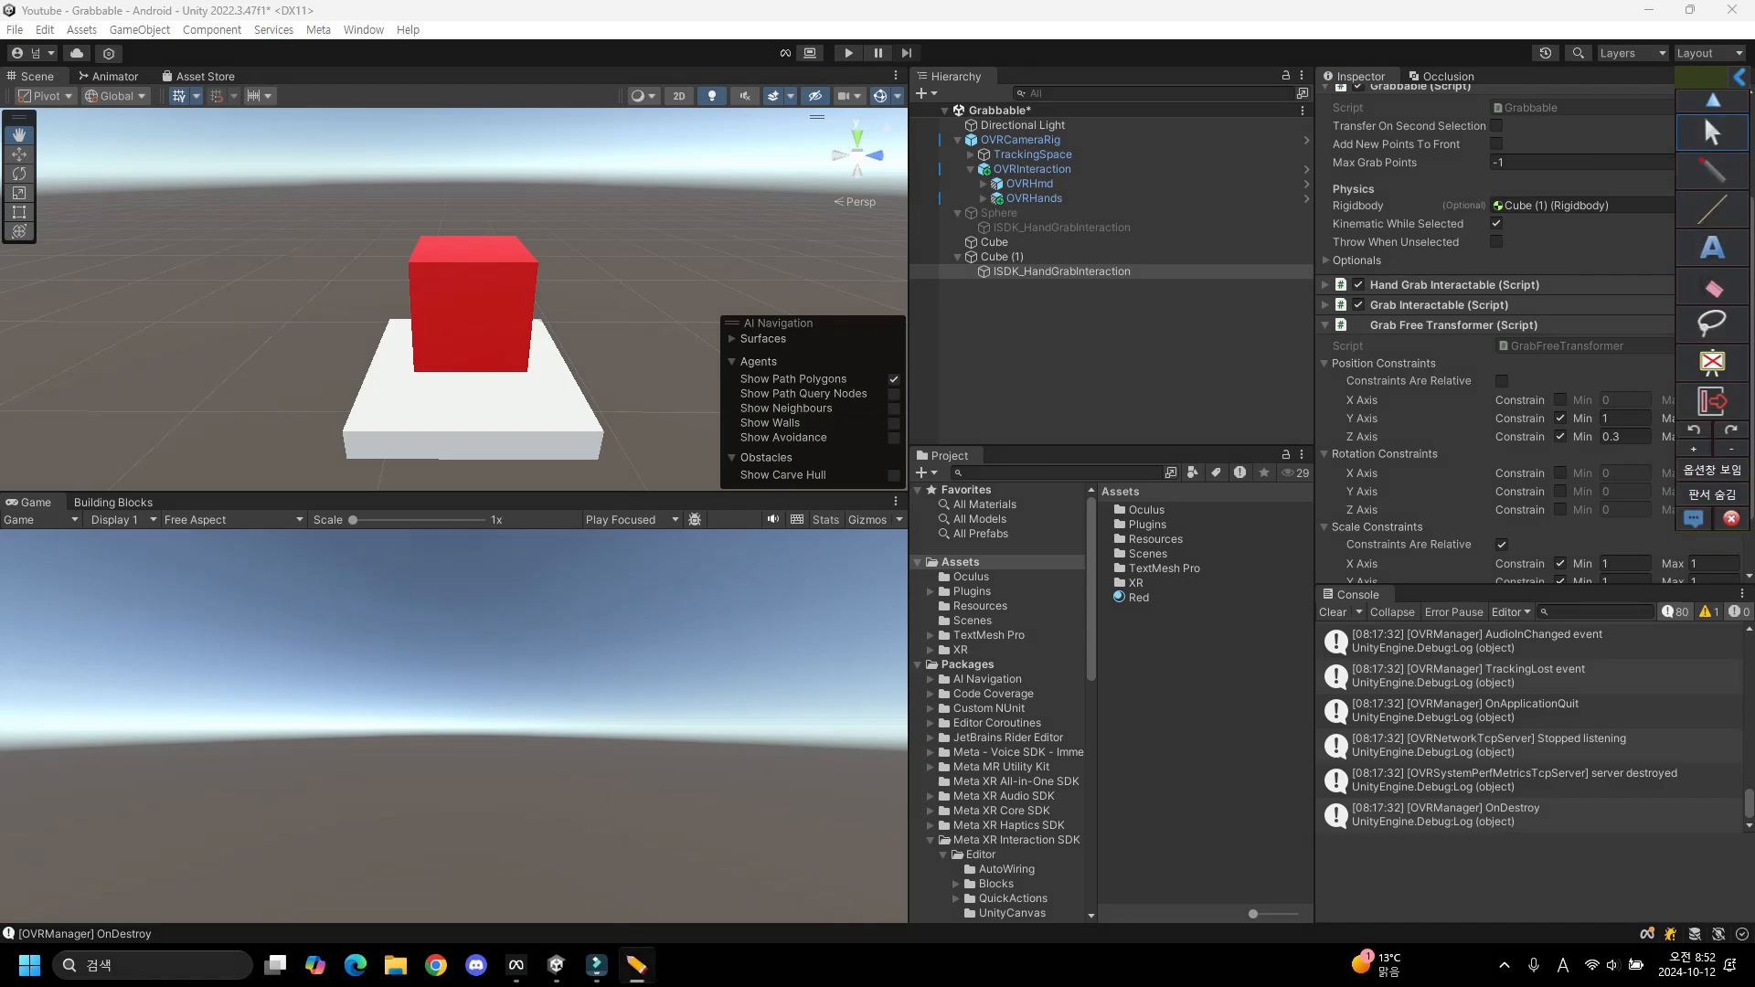
{"action": "left_click_drag", "start_coordinate": [1346, 390], "coordinate": [1346, 391]}
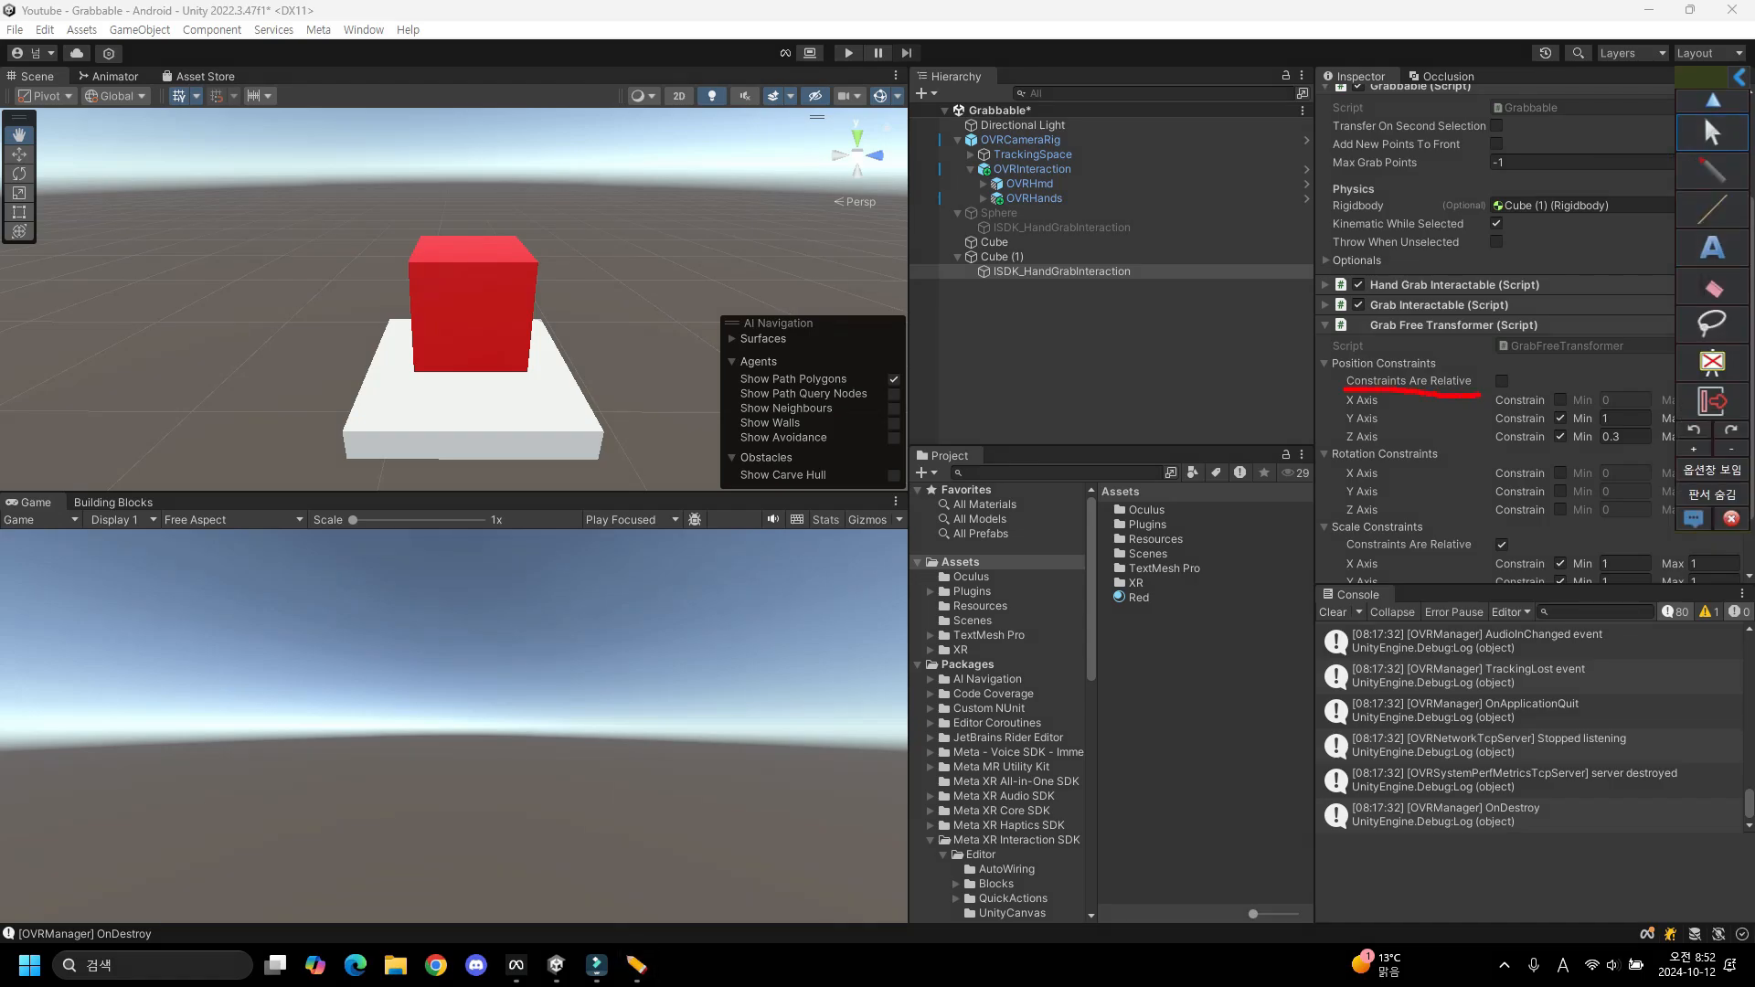
{"action": "left_click_drag", "start_coordinate": [1528, 371], "coordinate": [1375, 362]}
{"action": "left_click", "coordinate": [1709, 131]}
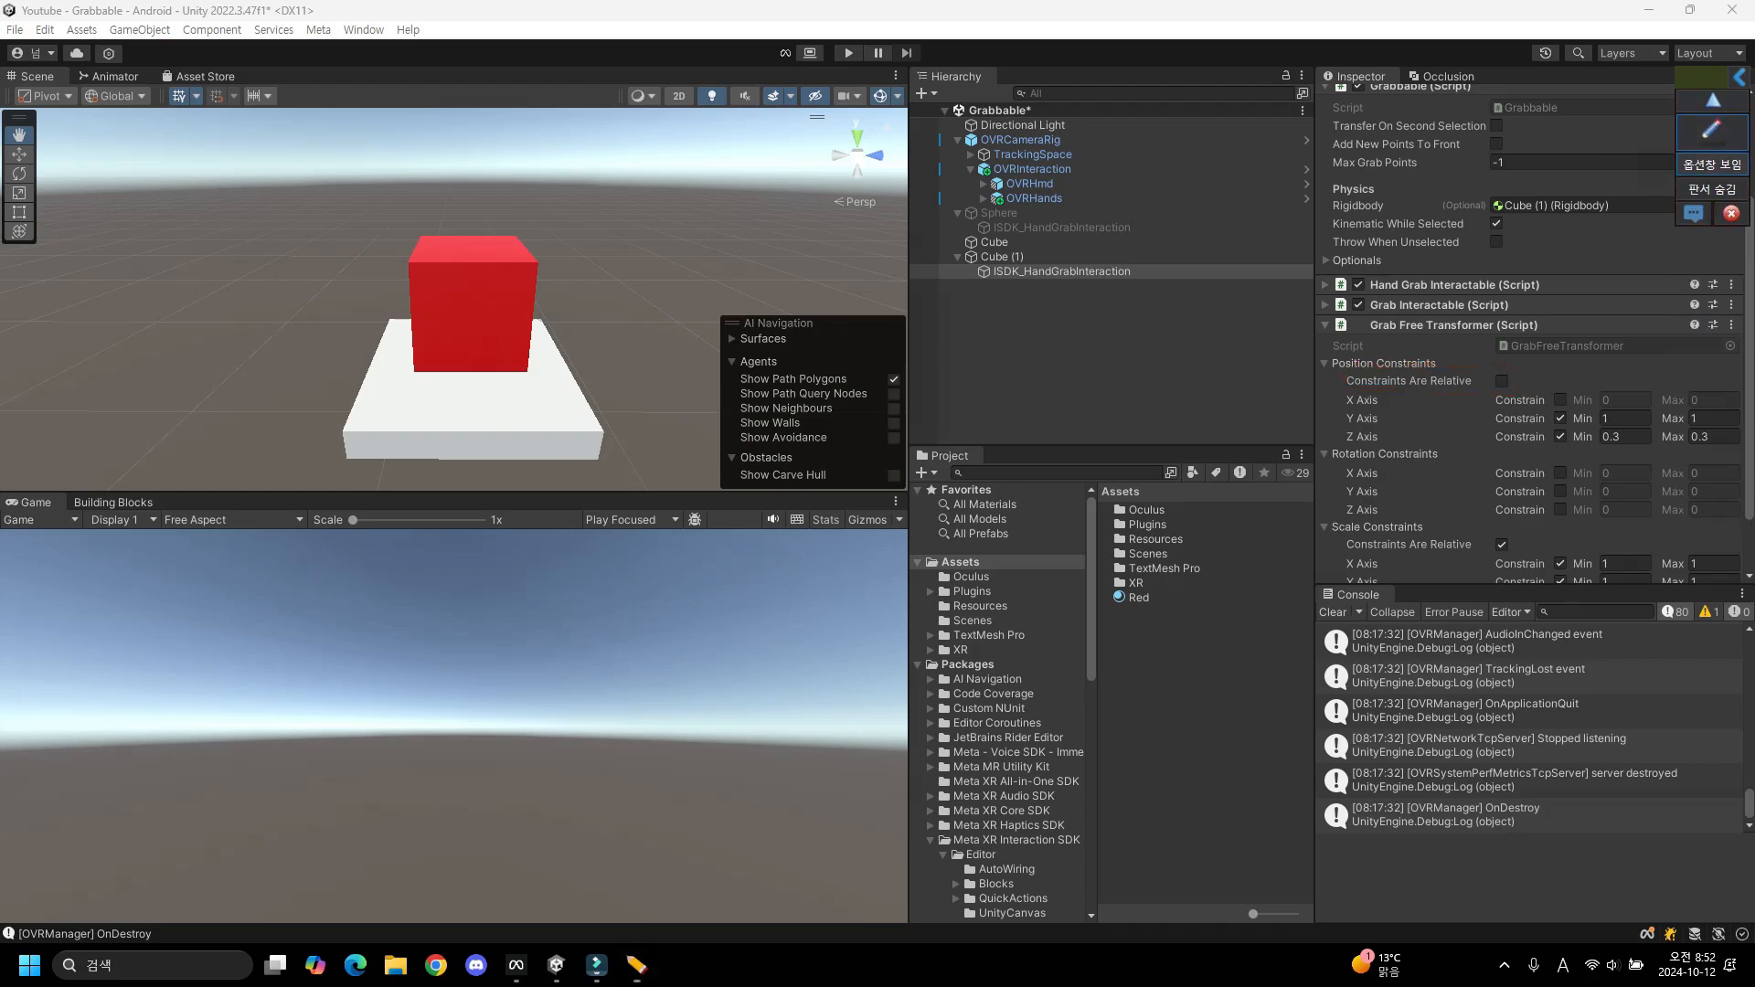
{"action": "left_click", "coordinate": [1739, 77]}
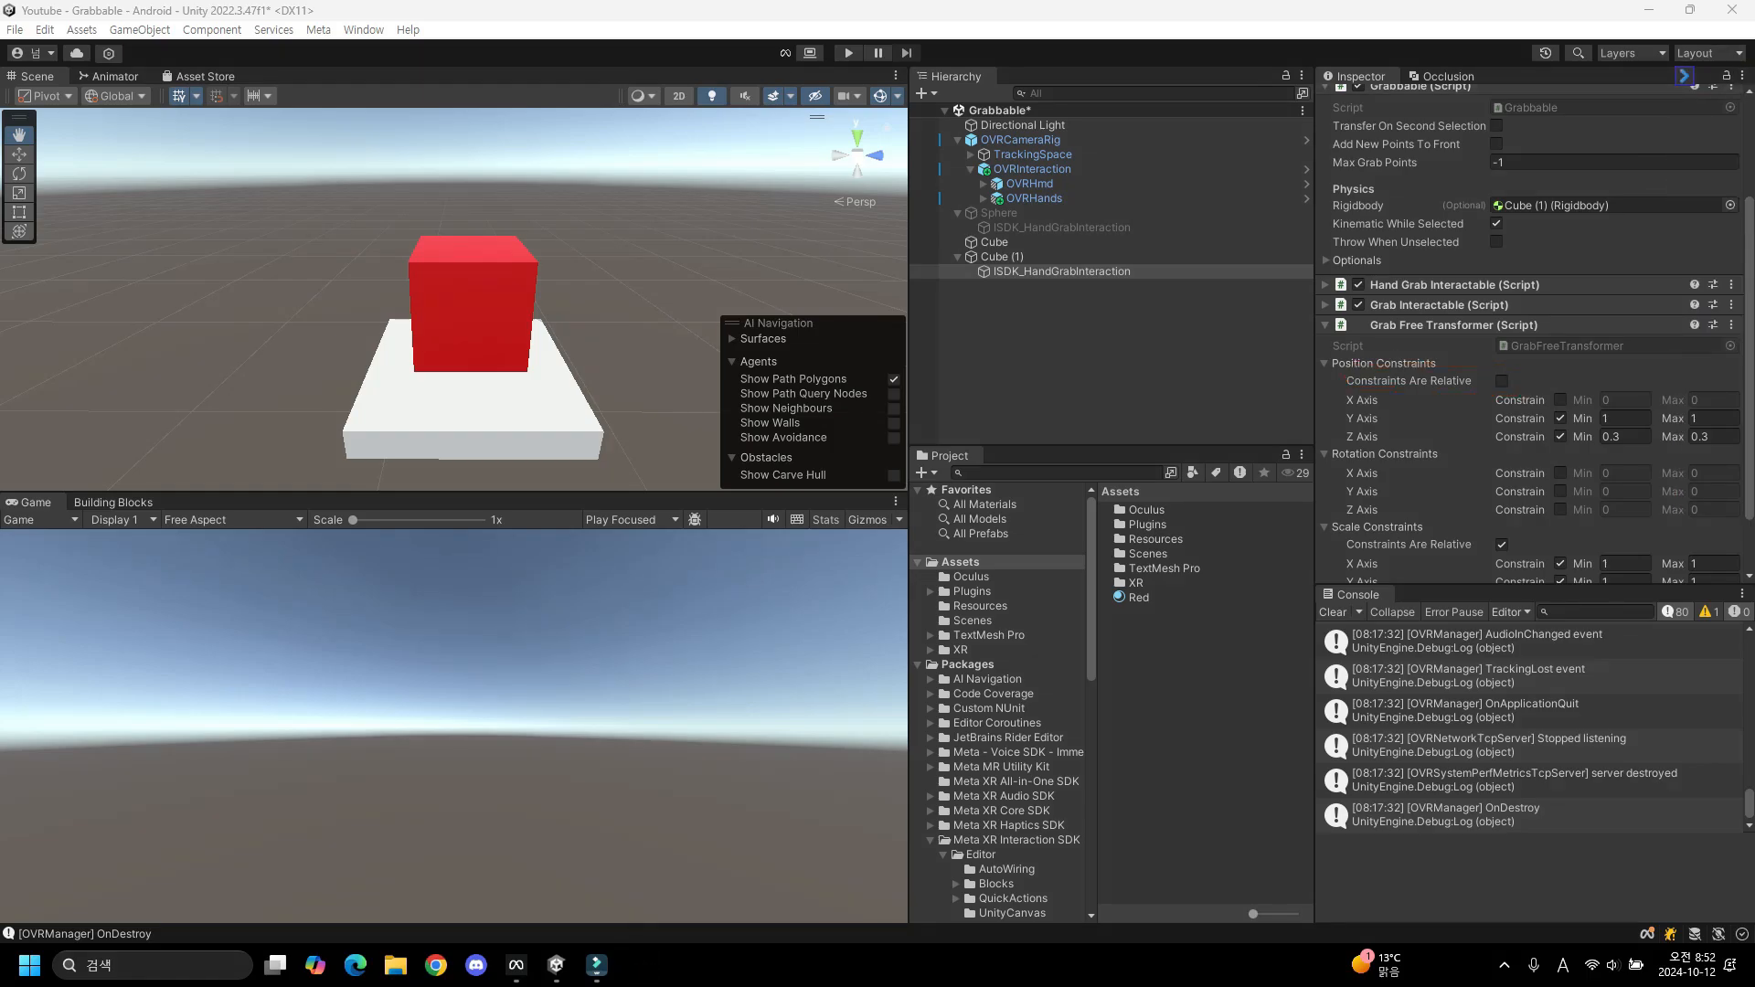
Make the Grab Free Transformer's position constraints relative and set the Z axis to min 1, max 1.
{"action": "left_click", "coordinate": [1502, 380]}
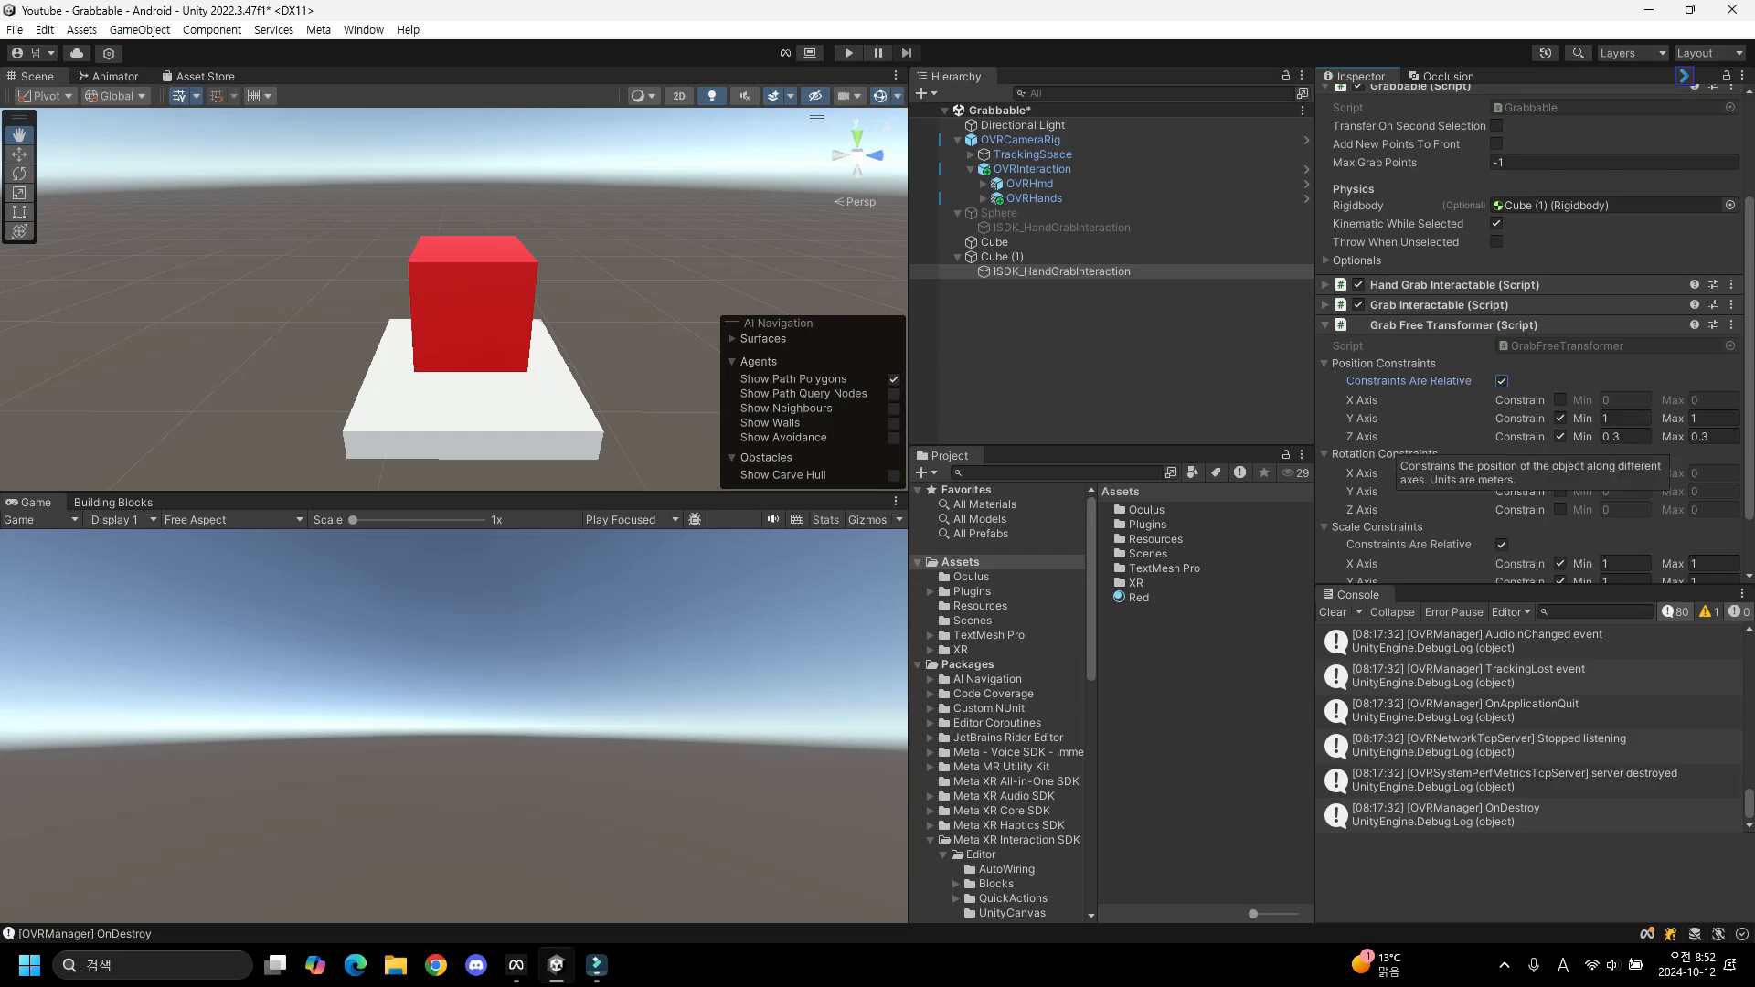
{"action": "left_click", "coordinate": [1625, 436]}
{"action": "type", "text": "1"}
{"action": "key", "text": "Tab"}
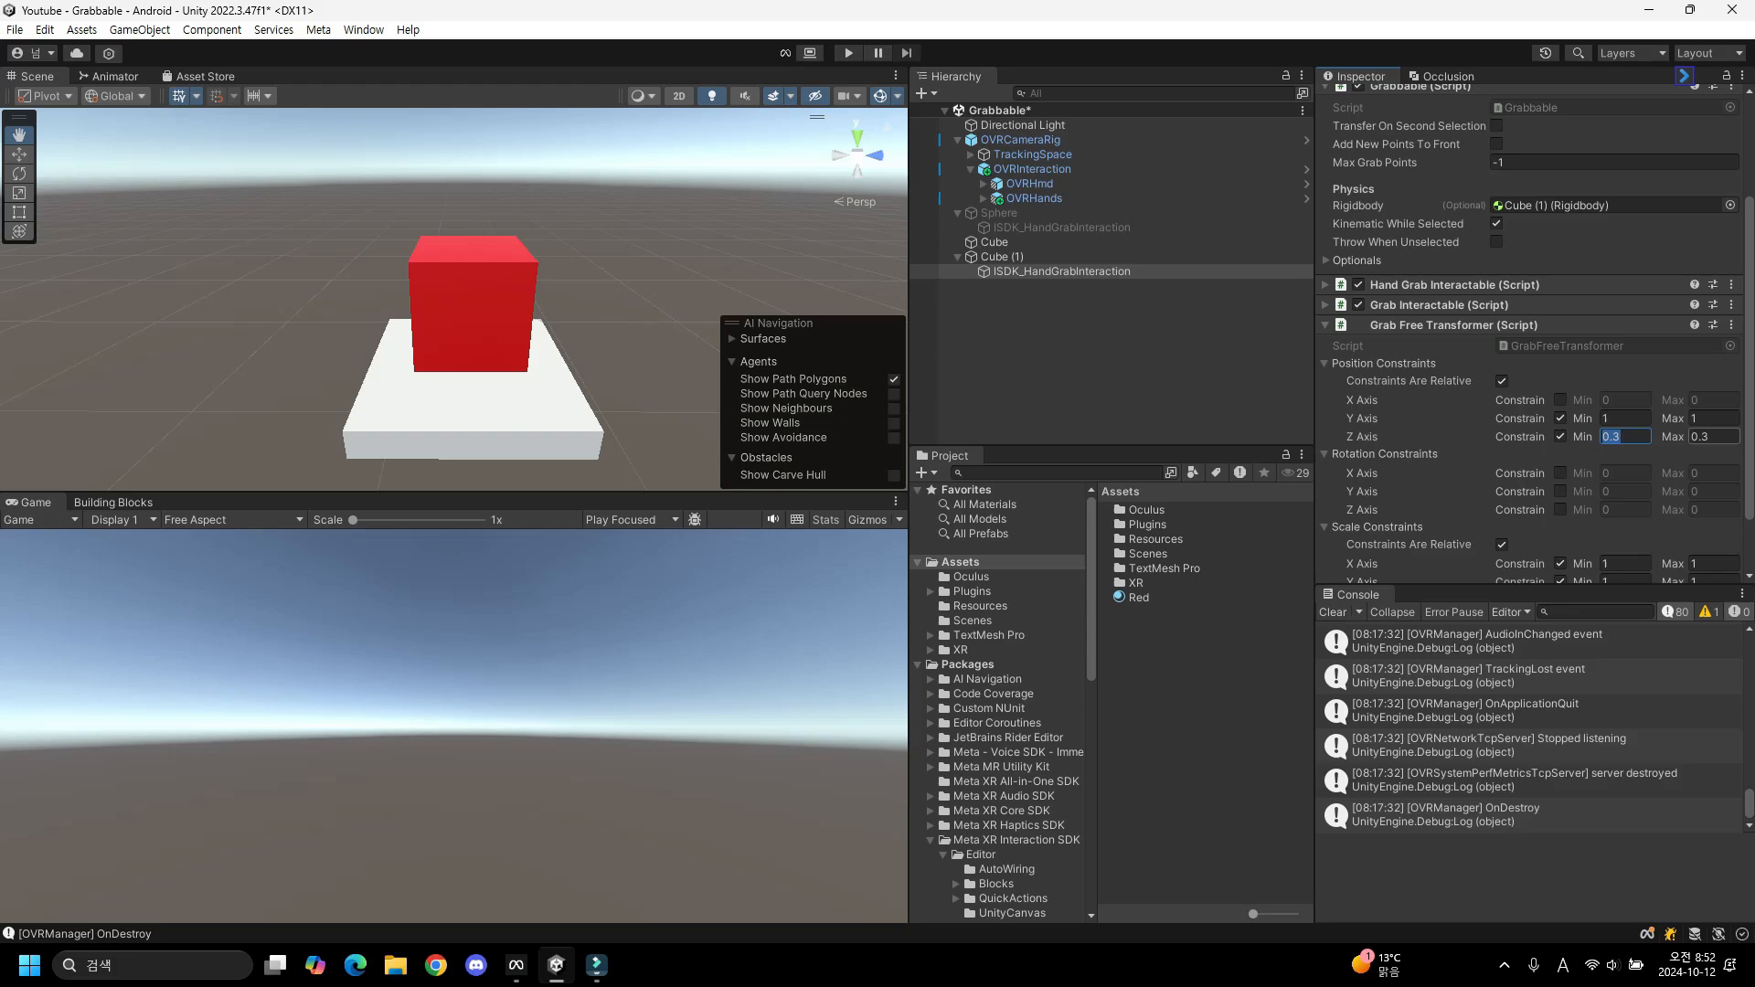
{"action": "type", "text": "1"}
Enable the Grab Free Transformer's rotation constraints on the X, Y and Z axes.
{"action": "left_click", "coordinate": [1560, 472]}
{"action": "left_click", "coordinate": [1559, 491]}
{"action": "left_click", "coordinate": [1559, 509]}
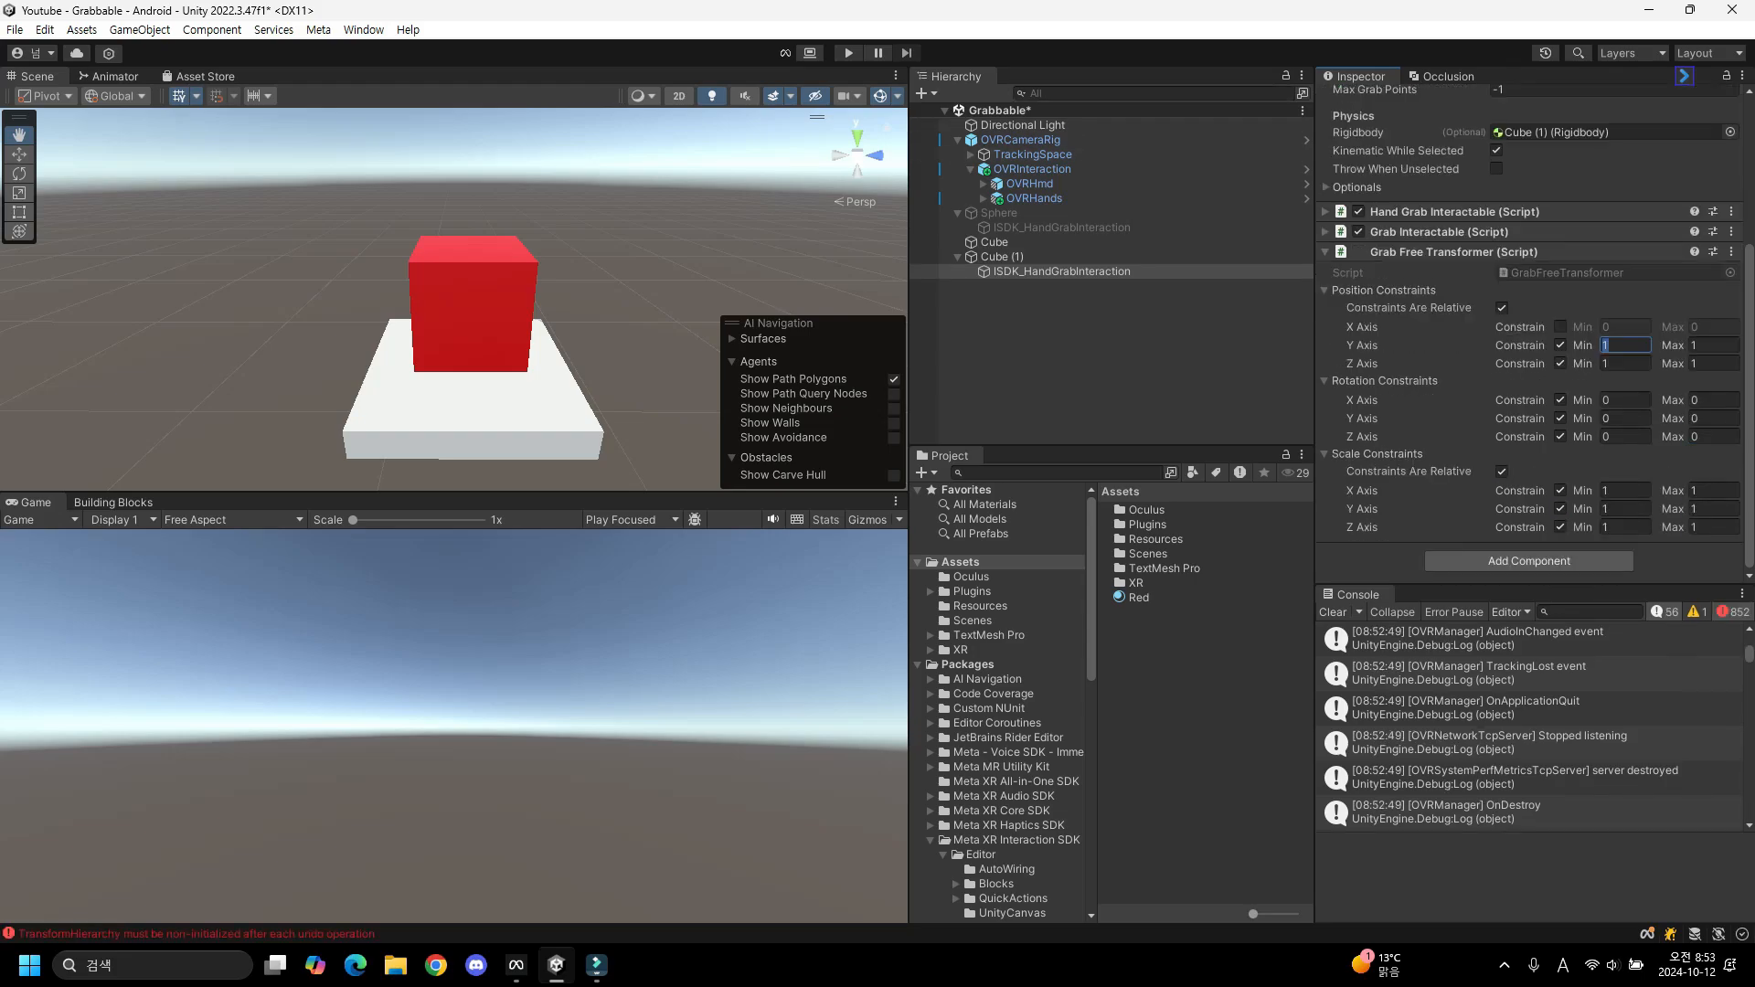
Set the relative position constraints to min 0, max 0 on both the Y and Z axes.
{"action": "type", "text": "0"}
{"action": "key", "text": "Tab"}
{"action": "type", "text": "0"}
{"action": "key", "text": "Tab"}
{"action": "type", "text": "0"}
{"action": "key", "text": "Tab"}
{"action": "type", "text": "0"}
Test the cube in play mode with the zero relative position limits, then stop the run.
{"action": "key", "text": "ctrl+p"}
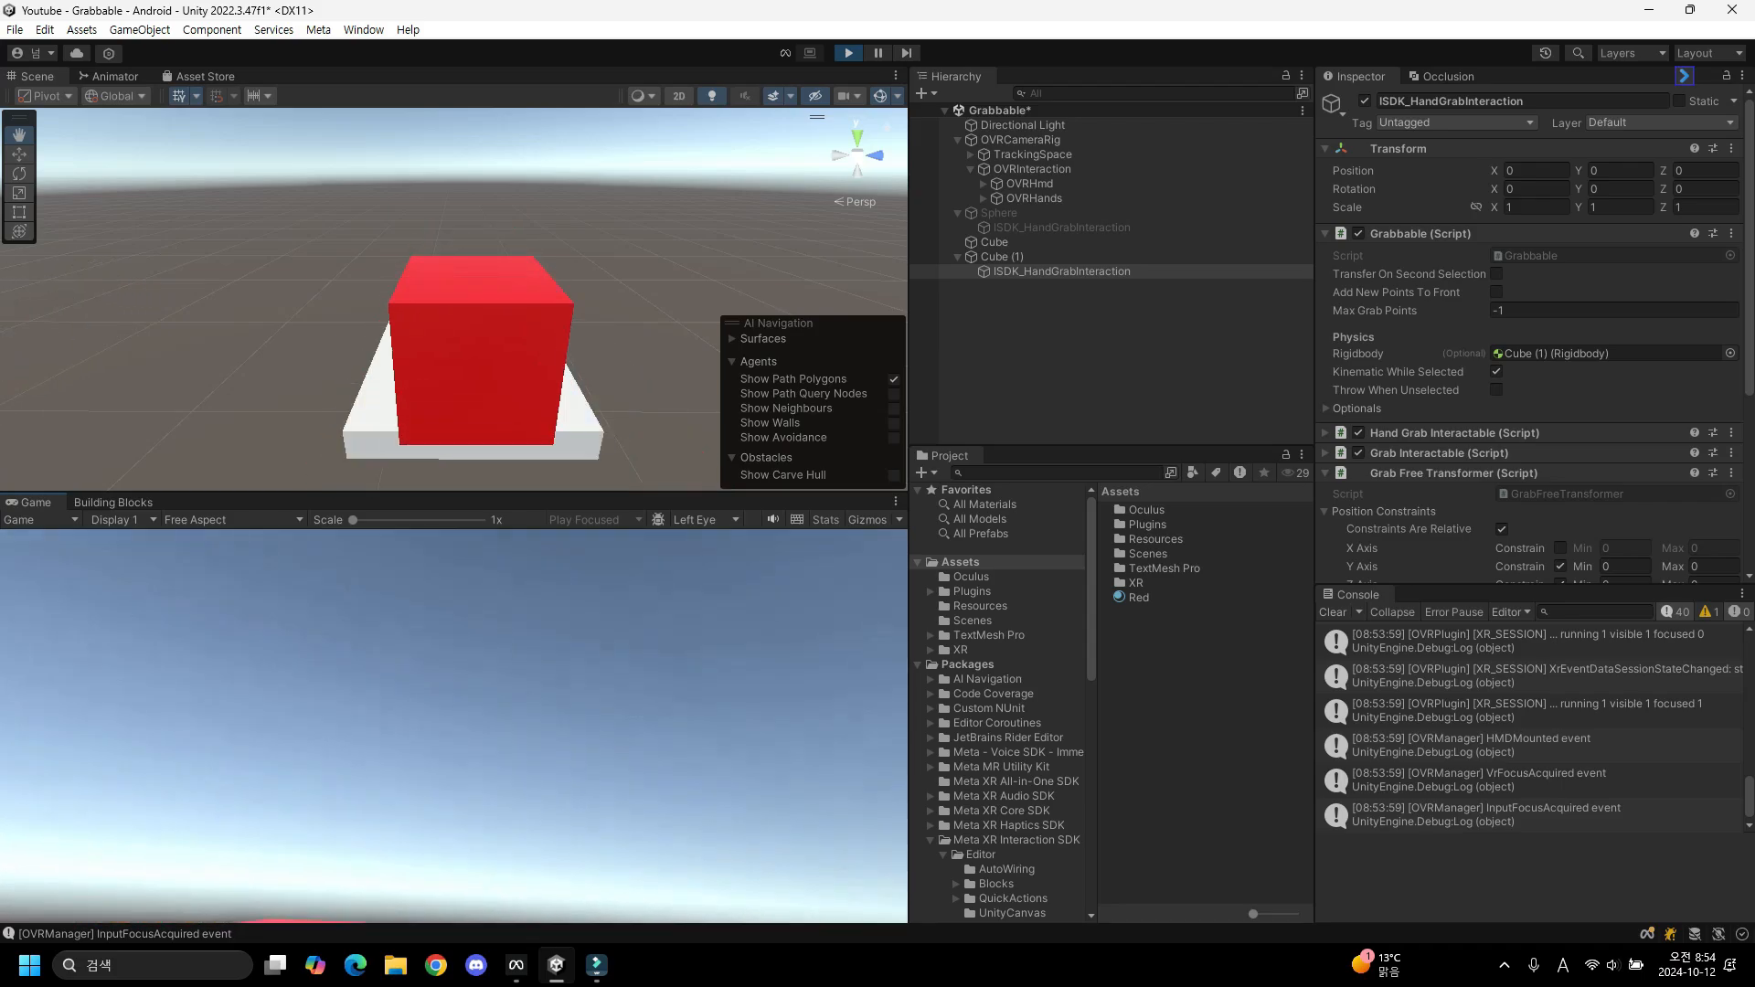
{"action": "key", "text": "ctrl+shift+p"}
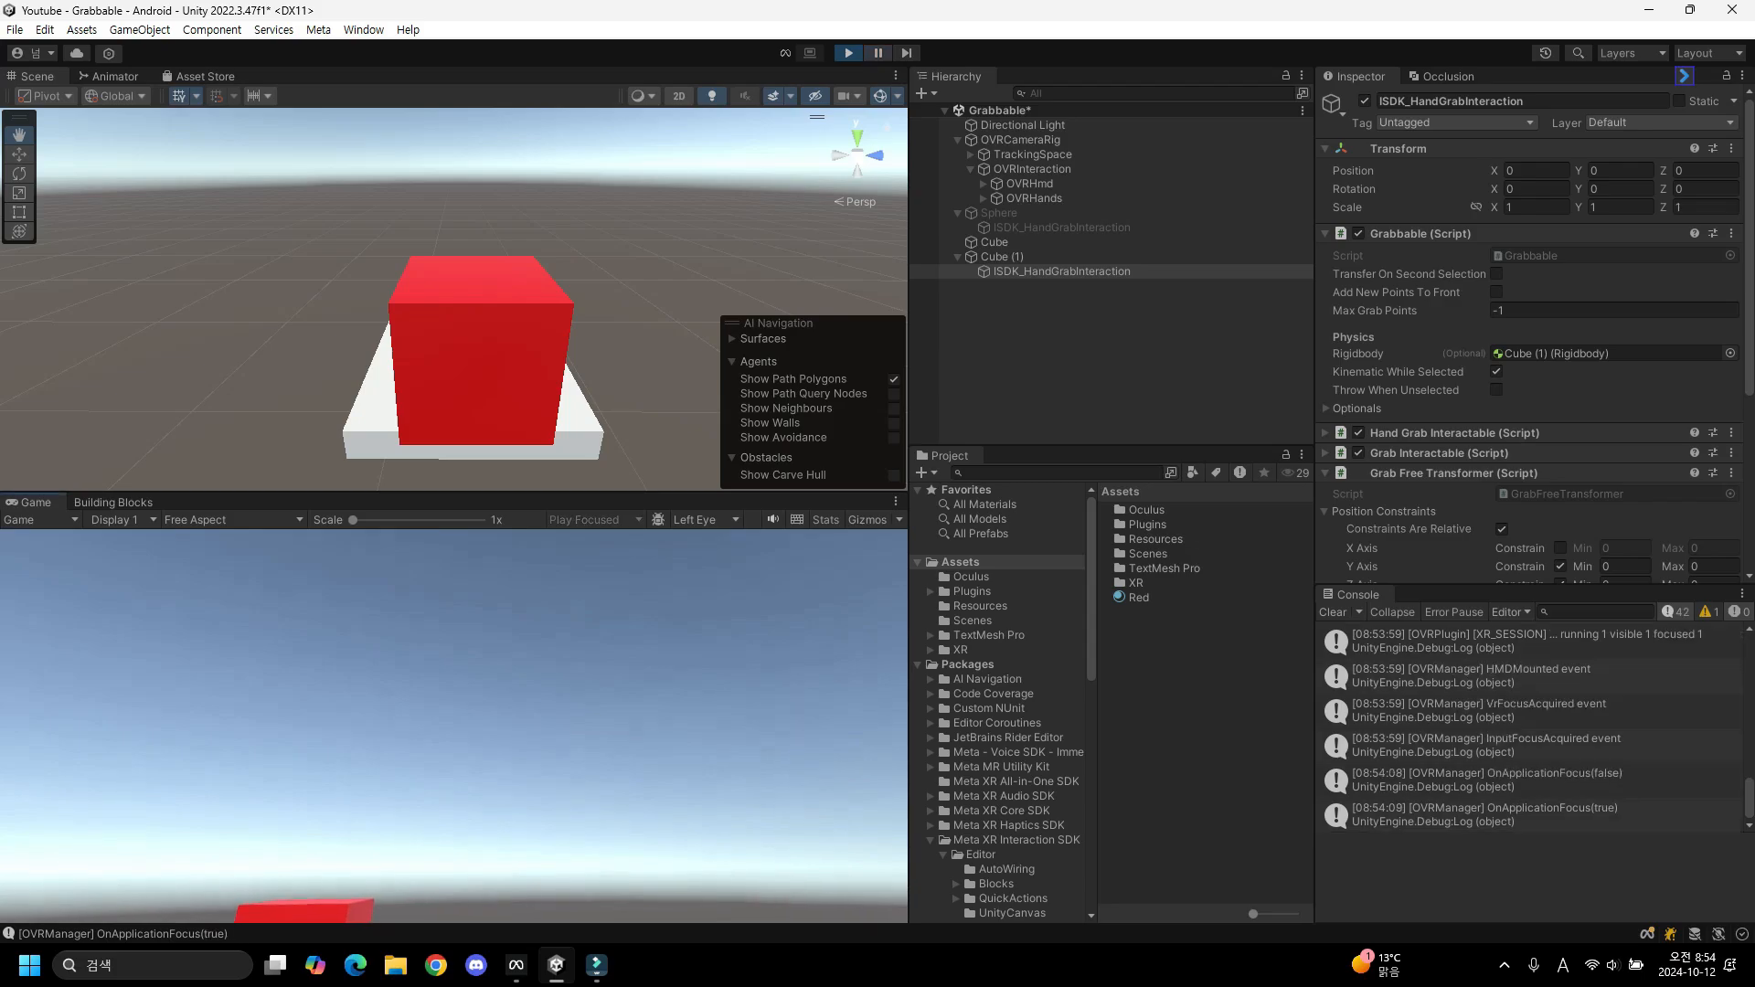
{"action": "left_click", "coordinate": [1499, 815]}
{"action": "key", "text": "ctrl+p"}
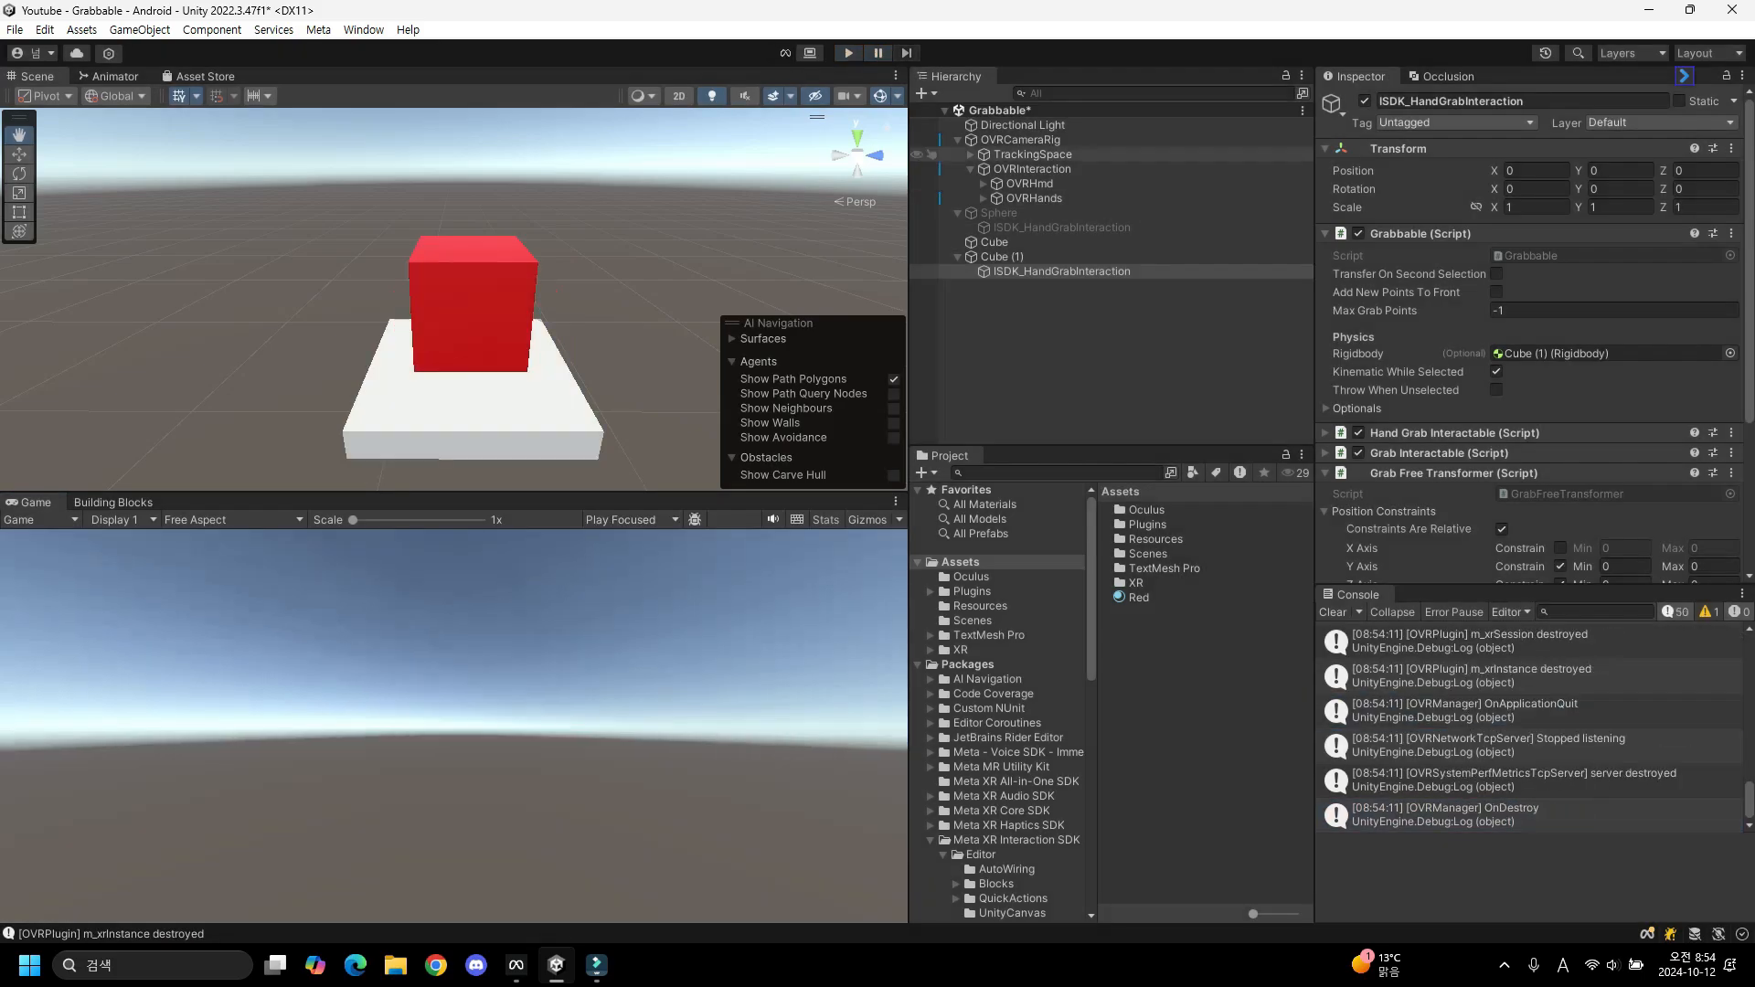
Examine the Grab Free Transformer's Y and Z position limits with Constraints Are Relative off and on.
{"action": "scroll", "coordinate": [1531, 338], "scroll_direction": "down", "scroll_amount": 3}
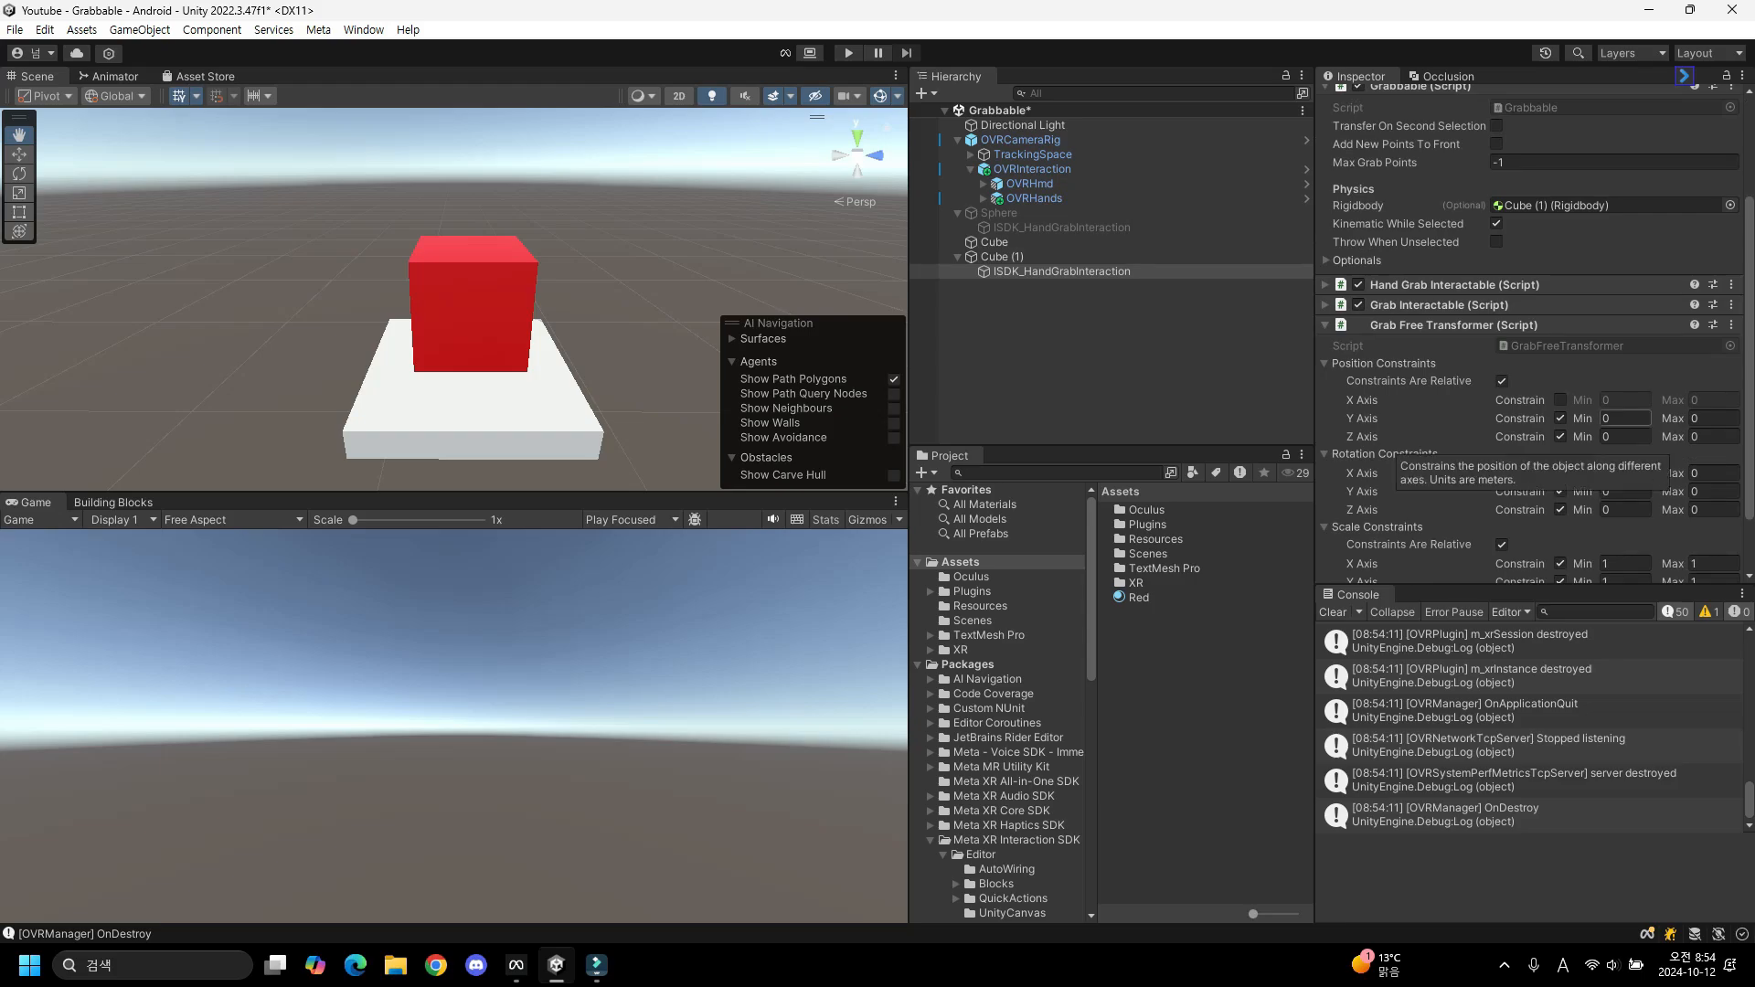
{"action": "left_click", "coordinate": [1624, 418]}
{"action": "left_click", "coordinate": [1624, 437]}
{"action": "left_click", "coordinate": [1624, 419]}
{"action": "left_click", "coordinate": [1624, 437]}
{"action": "left_click", "coordinate": [1624, 419]}
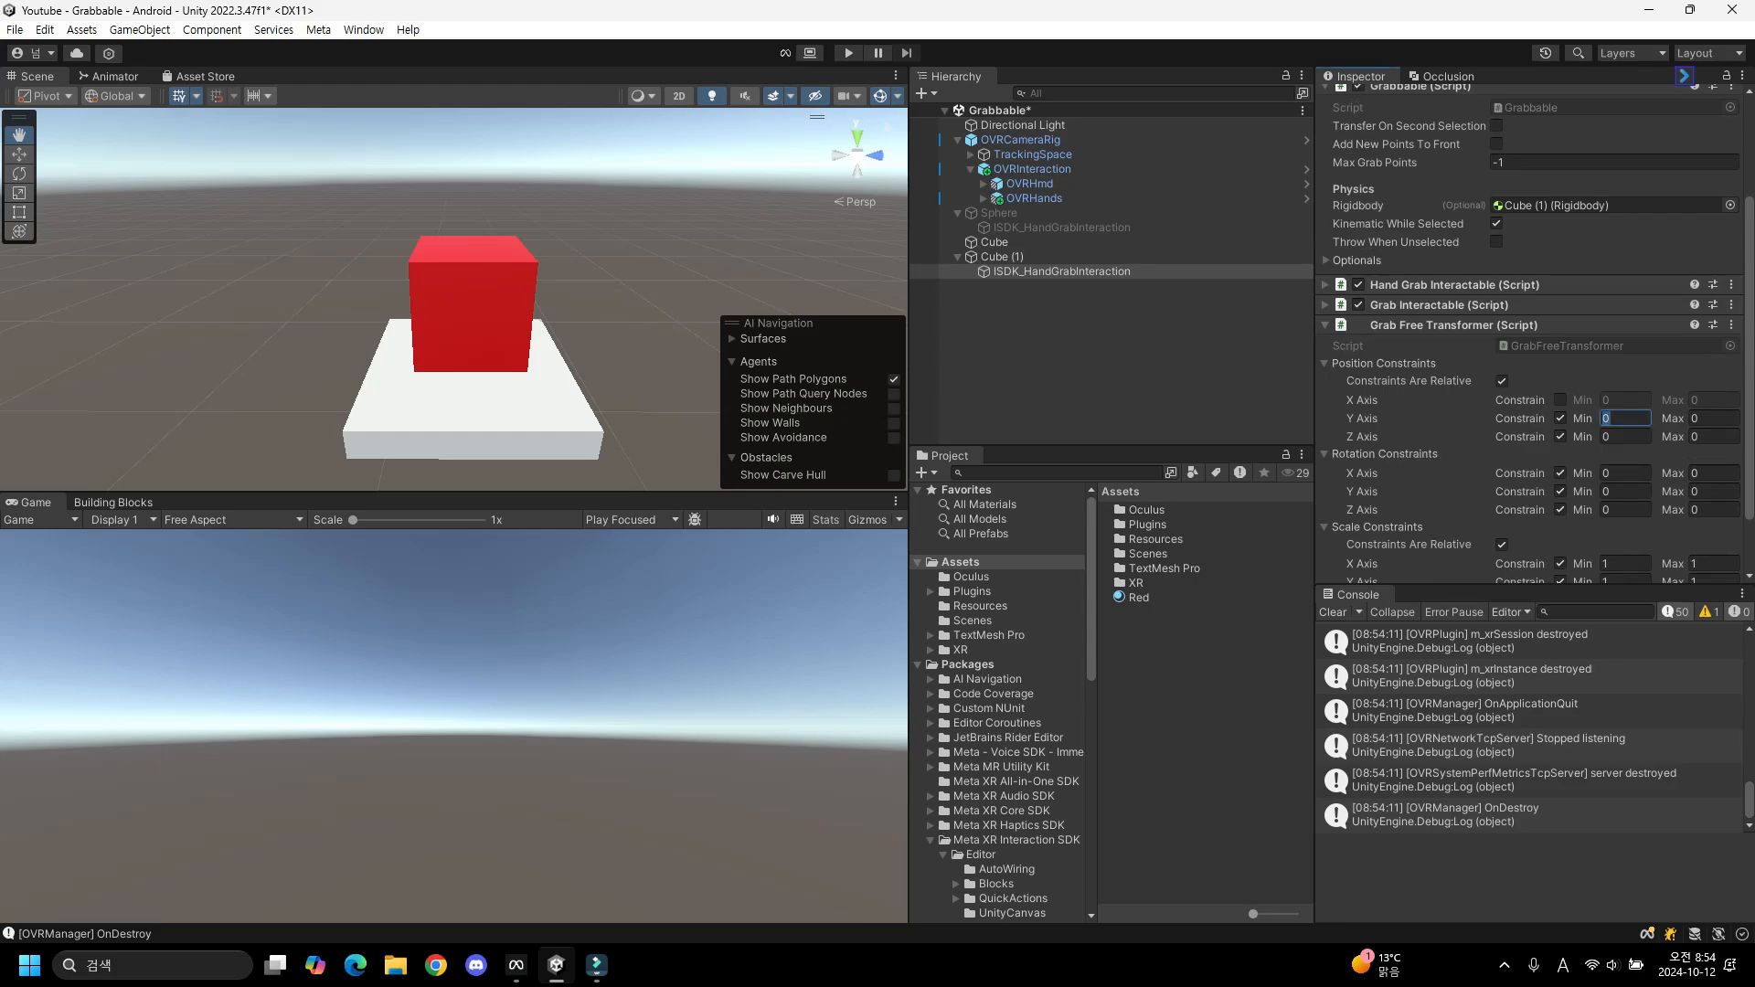
{"action": "left_click", "coordinate": [1624, 437]}
{"action": "left_click", "coordinate": [1625, 419]}
{"action": "left_click", "coordinate": [1501, 381]}
{"action": "left_click", "coordinate": [1502, 381]}
Check Cube (1)'s Y and Z position in its Transform, then return to the ISDK_HandGrabInteraction object's constraints.
{"action": "left_click", "coordinate": [1004, 257]}
{"action": "scroll", "coordinate": [1540, 231], "scroll_direction": "up", "scroll_amount": 3}
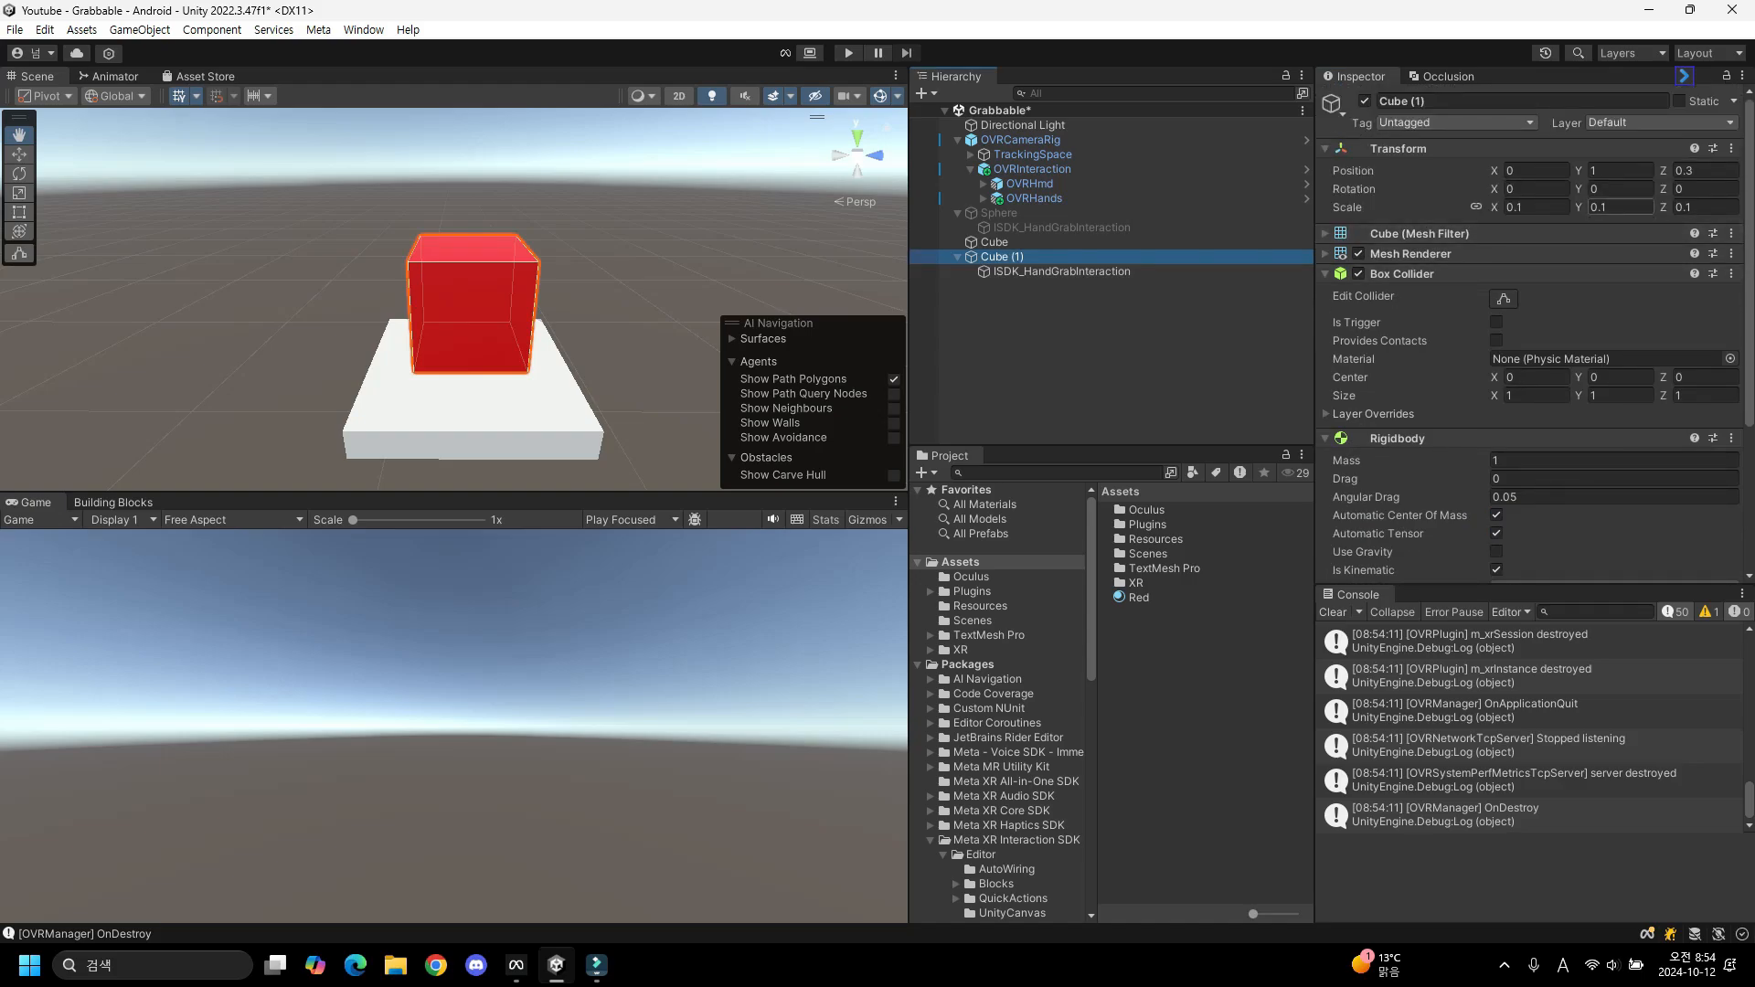
{"action": "left_click", "coordinate": [1621, 171]}
{"action": "left_click", "coordinate": [1704, 170]}
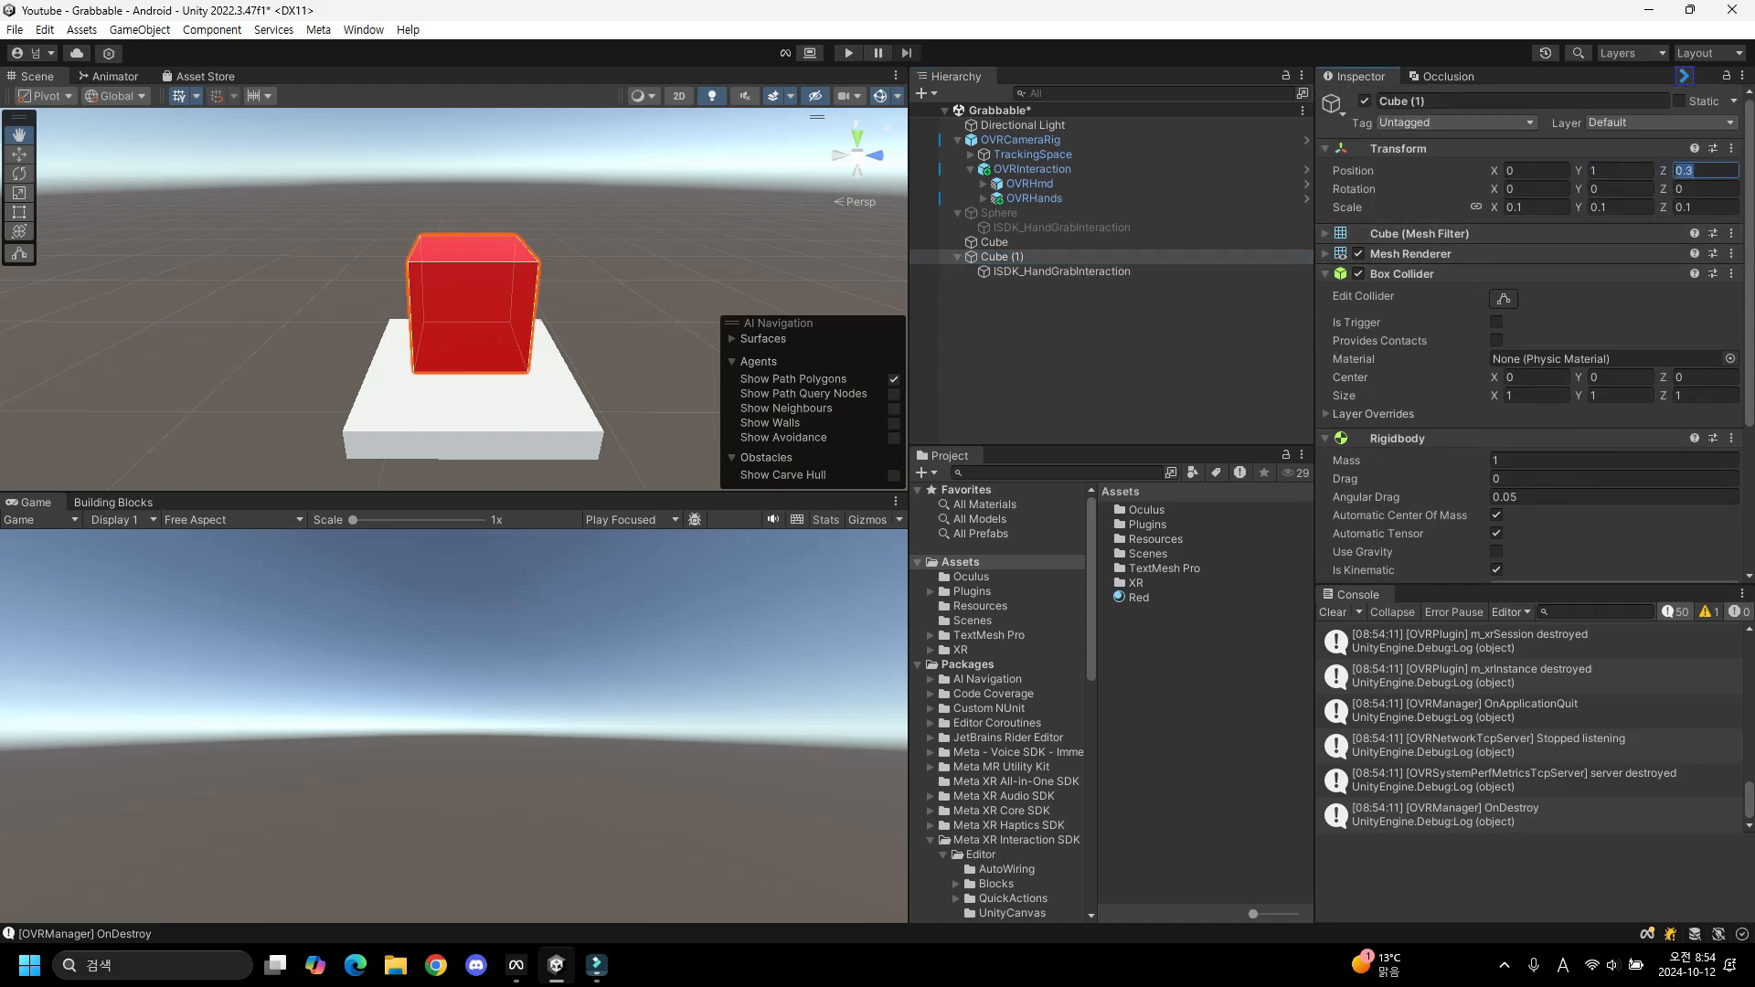
{"action": "left_click", "coordinate": [1060, 271]}
{"action": "scroll", "coordinate": [1529, 365], "scroll_direction": "down", "scroll_amount": 3}
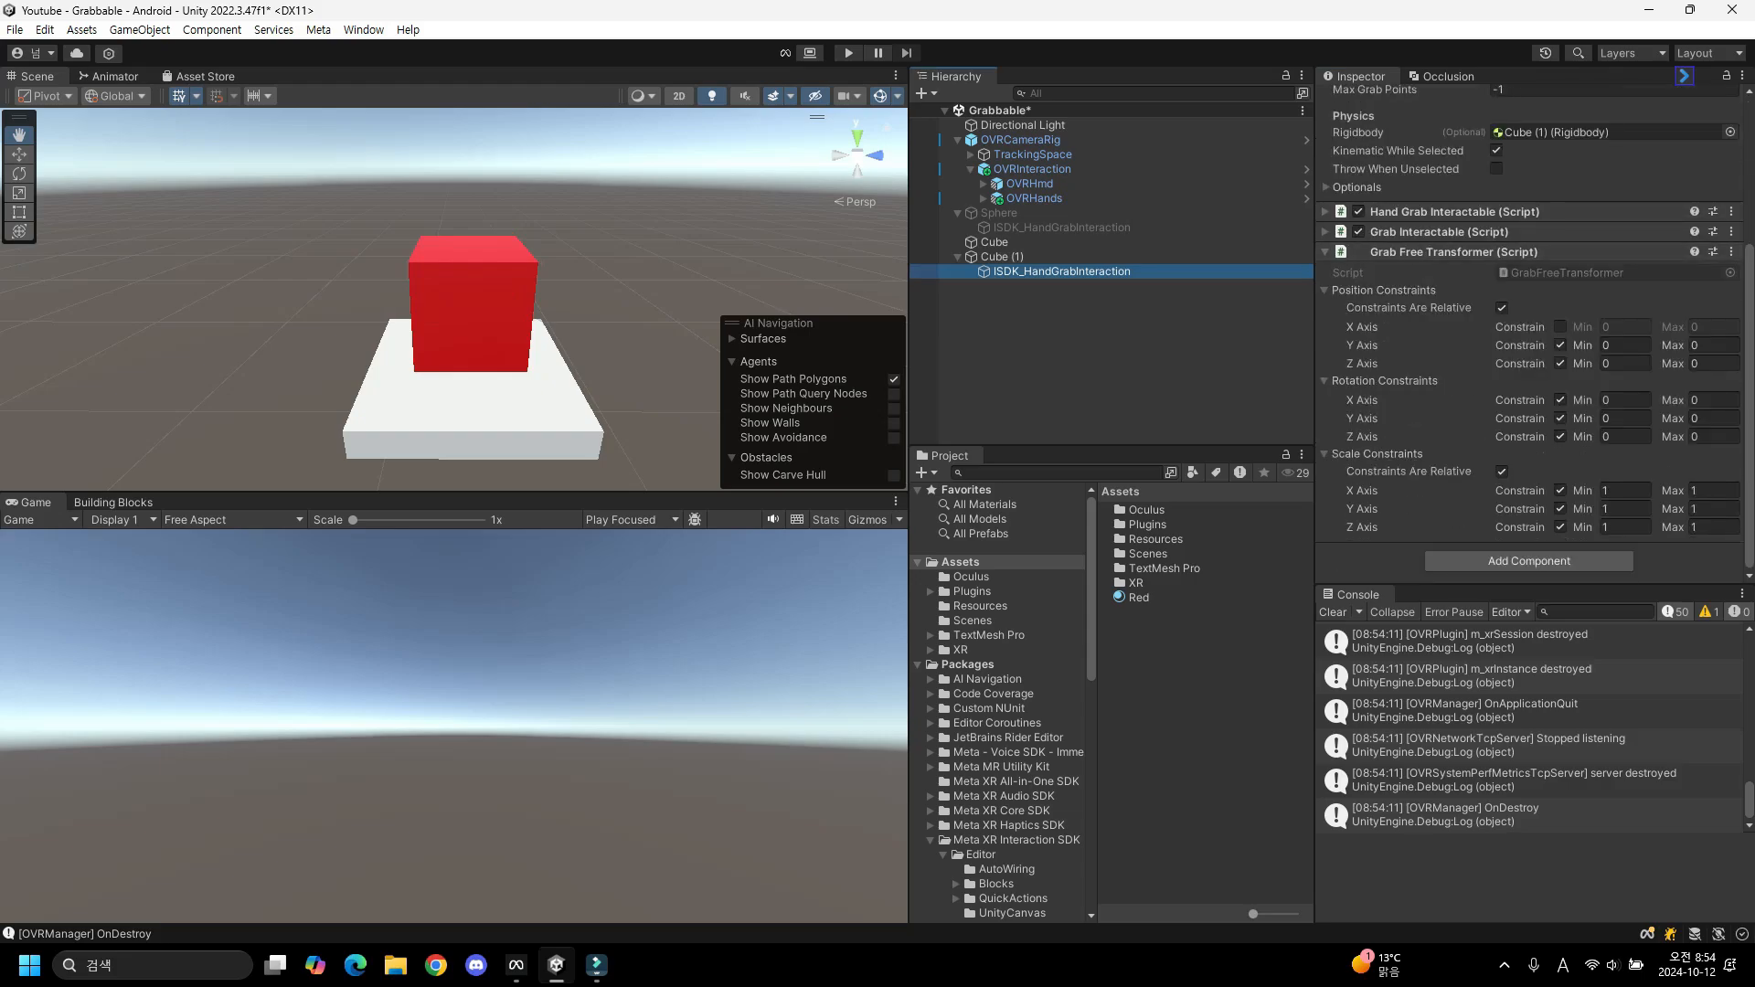
Annotate the red cube in the scene with a leader line and the handwritten coordinates Y 1 and Z 0.3.
{"action": "left_click", "coordinate": [1684, 76]}
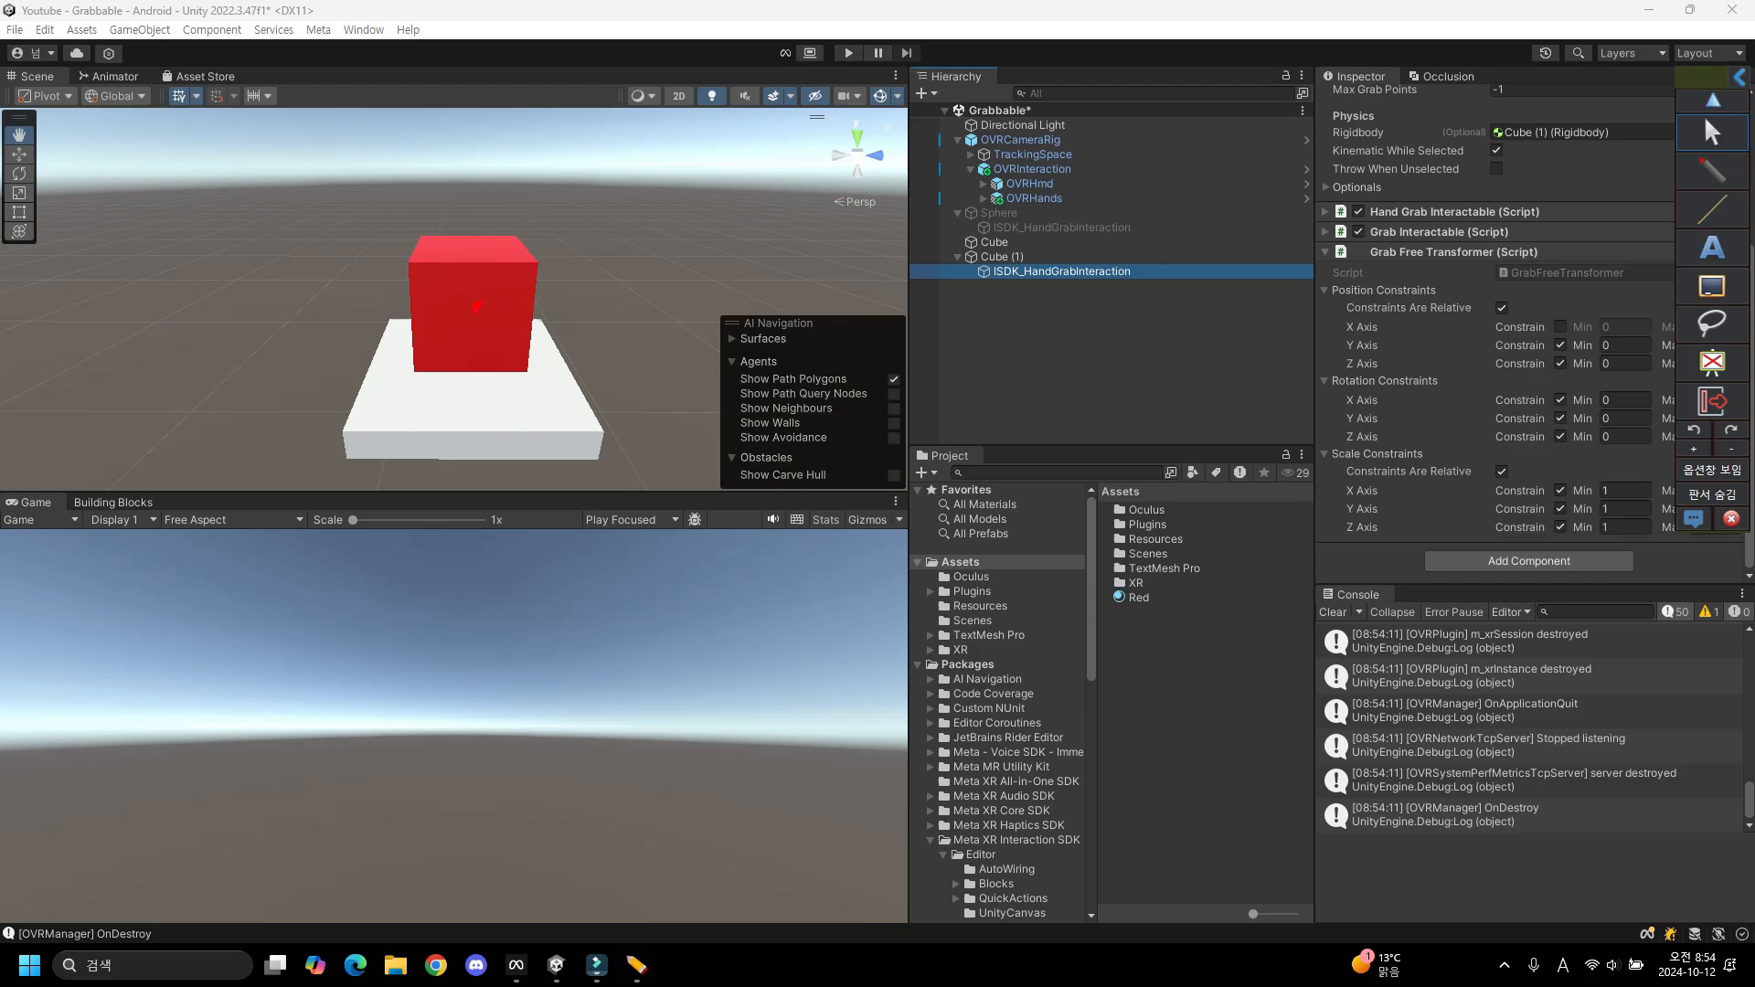
{"action": "left_click_drag", "start_coordinate": [476, 306], "coordinate": [666, 261]}
{"action": "left_click_drag", "start_coordinate": [648, 179], "coordinate": [648, 248]}
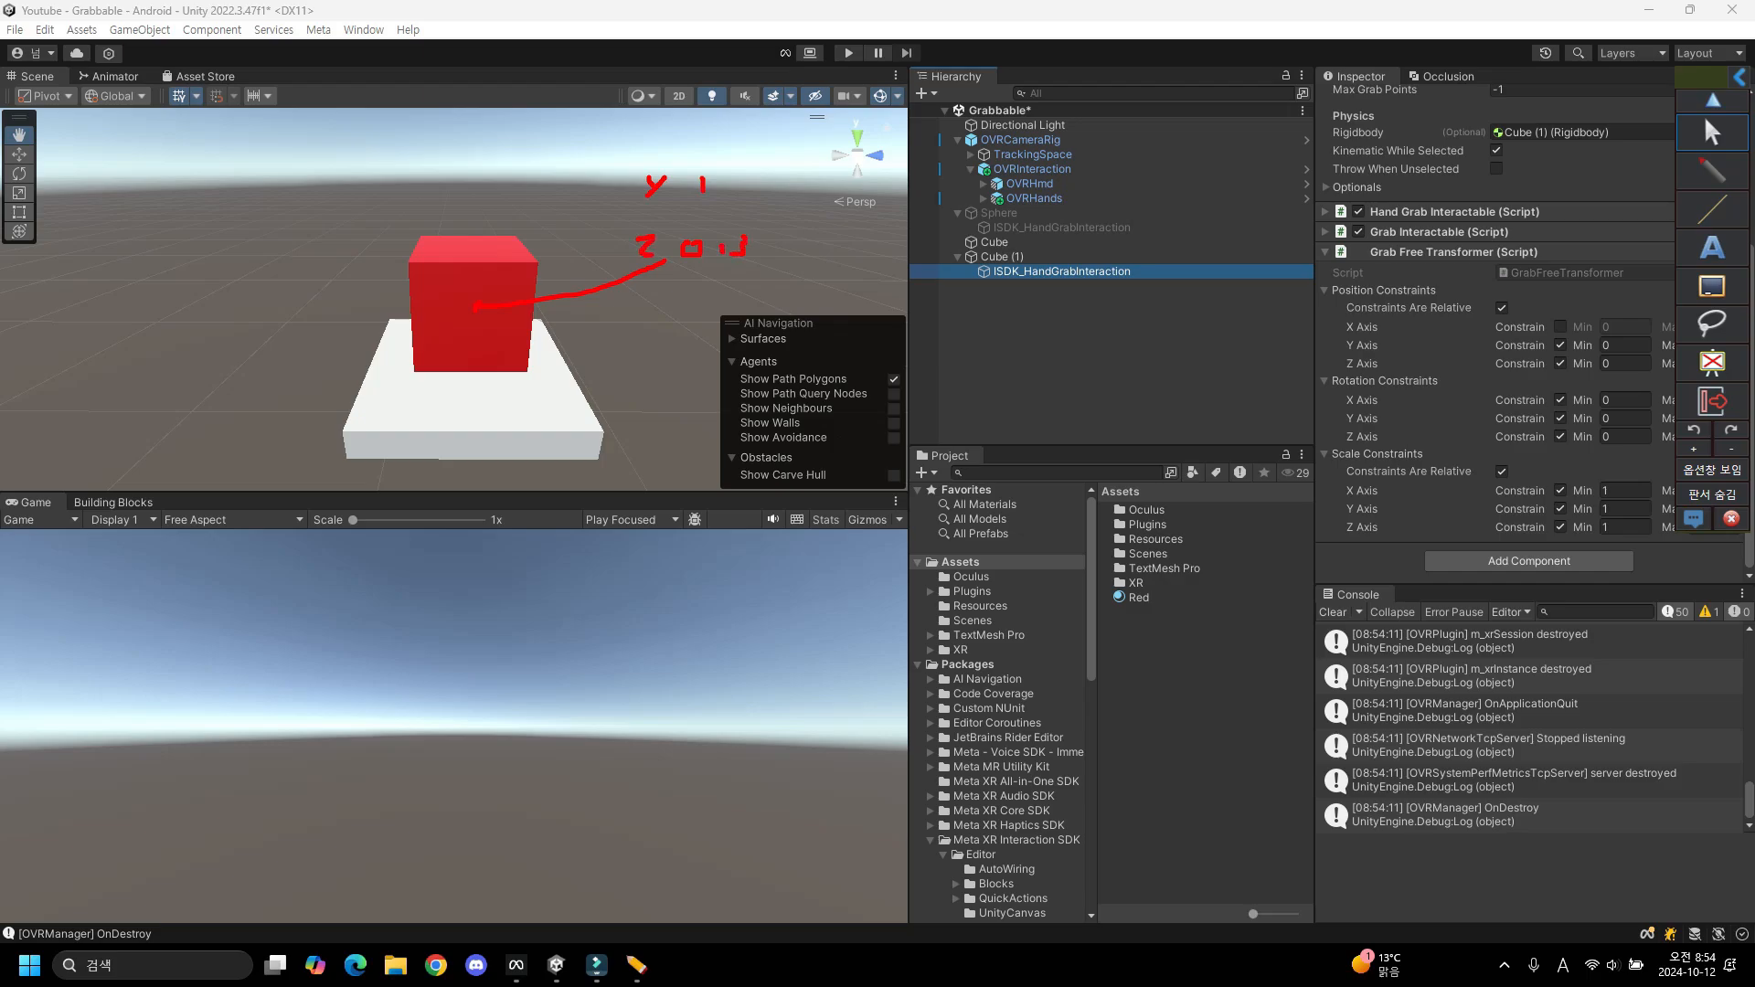
{"action": "left_click", "coordinate": [1713, 99]}
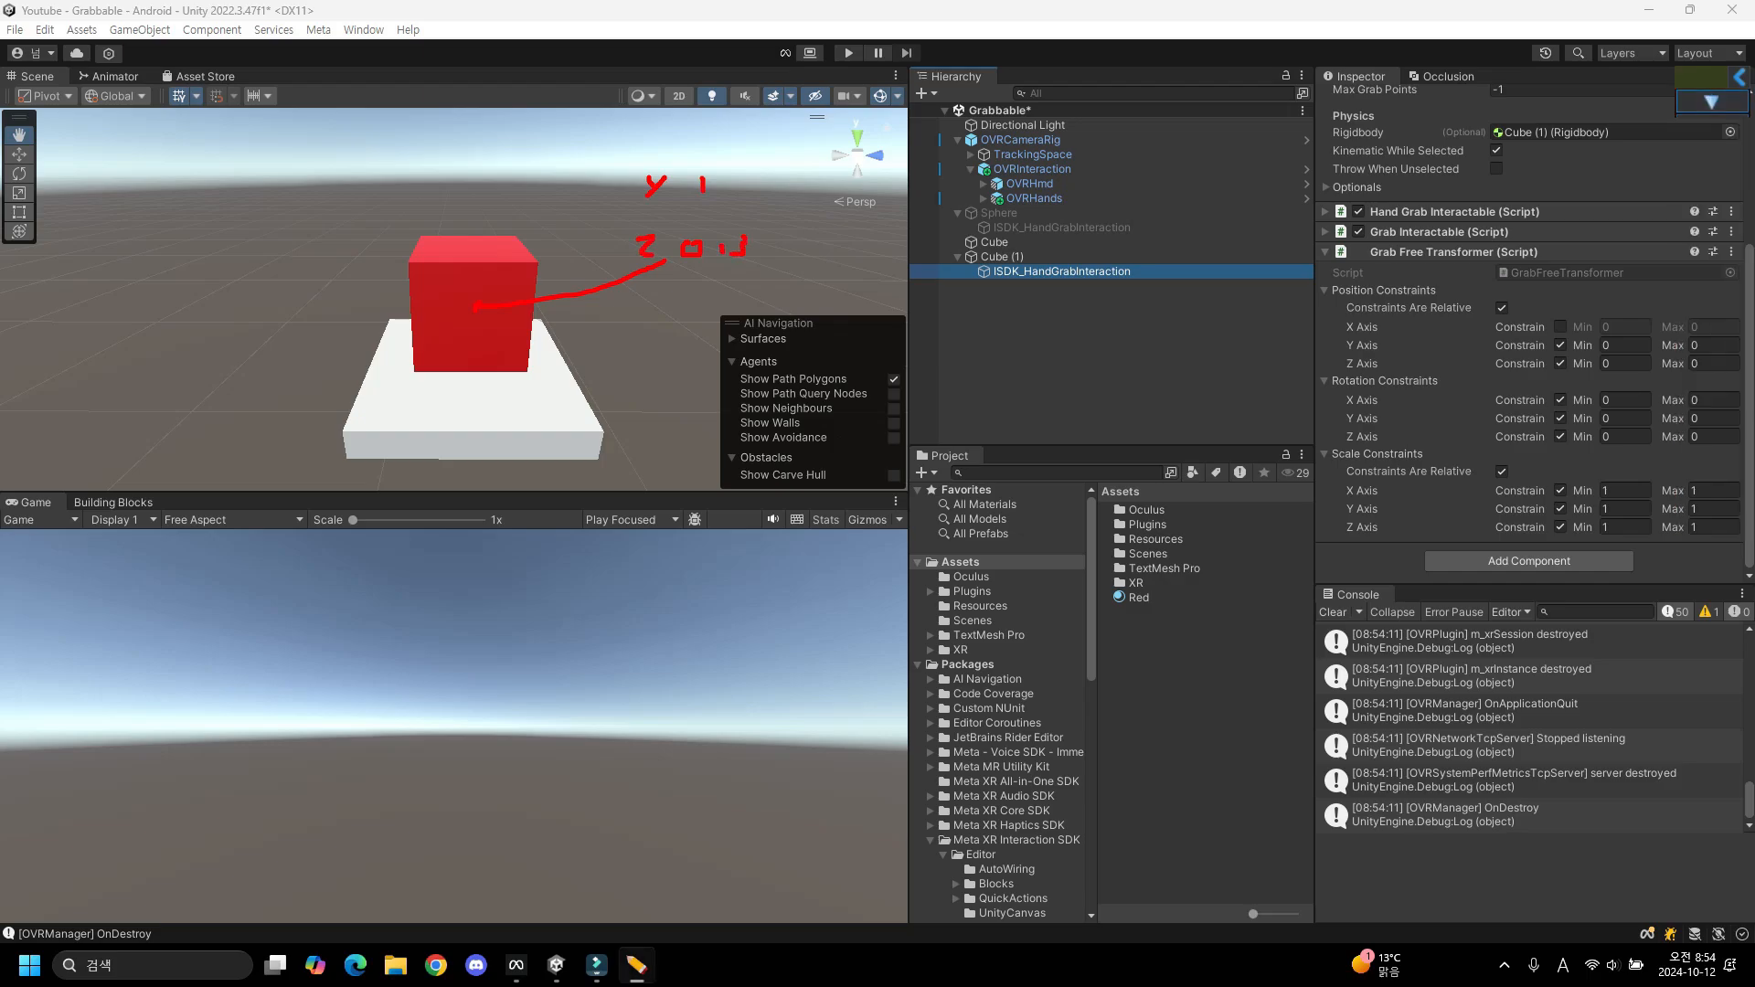
Mark the Relative option and write zero Y and Z offsets beside the cube, then clear all ink and leave drawing mode.
{"action": "left_click_drag", "start_coordinate": [1434, 313], "coordinate": [1470, 311]}
{"action": "left_click_drag", "start_coordinate": [491, 322], "coordinate": [635, 386]}
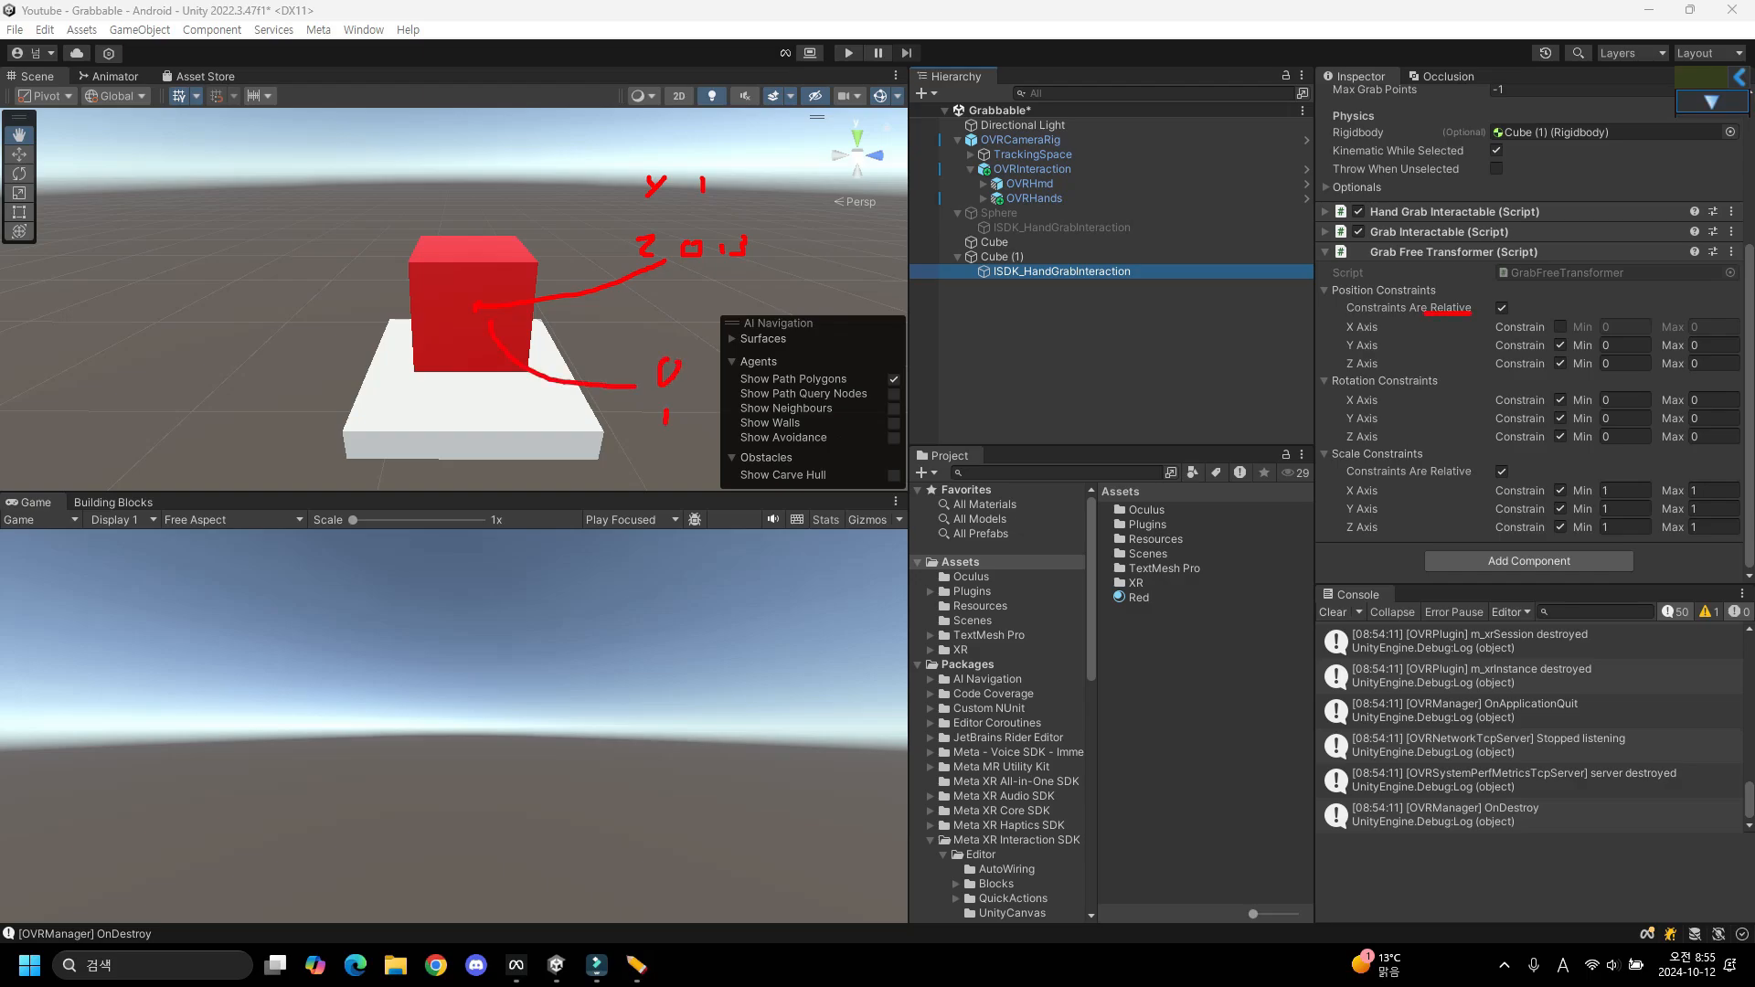
{"action": "mouse_move", "coordinate": [666, 425]}
{"action": "left_mouse_down"}
{"action": "mouse_move", "coordinate": [618, 384]}
{"action": "mouse_move", "coordinate": [622, 430]}
{"action": "left_mouse_up"}
{"action": "left_click_drag", "start_coordinate": [1460, 287], "coordinate": [1436, 321]}
{"action": "mouse_move", "coordinate": [678, 291]}
{"action": "left_mouse_down"}
{"action": "mouse_move", "coordinate": [623, 225]}
{"action": "mouse_move", "coordinate": [761, 261]}
{"action": "mouse_move", "coordinate": [687, 289]}
{"action": "left_mouse_up"}
{"action": "mouse_move", "coordinate": [801, 165]}
{"action": "left_mouse_down"}
{"action": "mouse_move", "coordinate": [799, 264]}
{"action": "mouse_move", "coordinate": [809, 239]}
{"action": "left_mouse_up"}
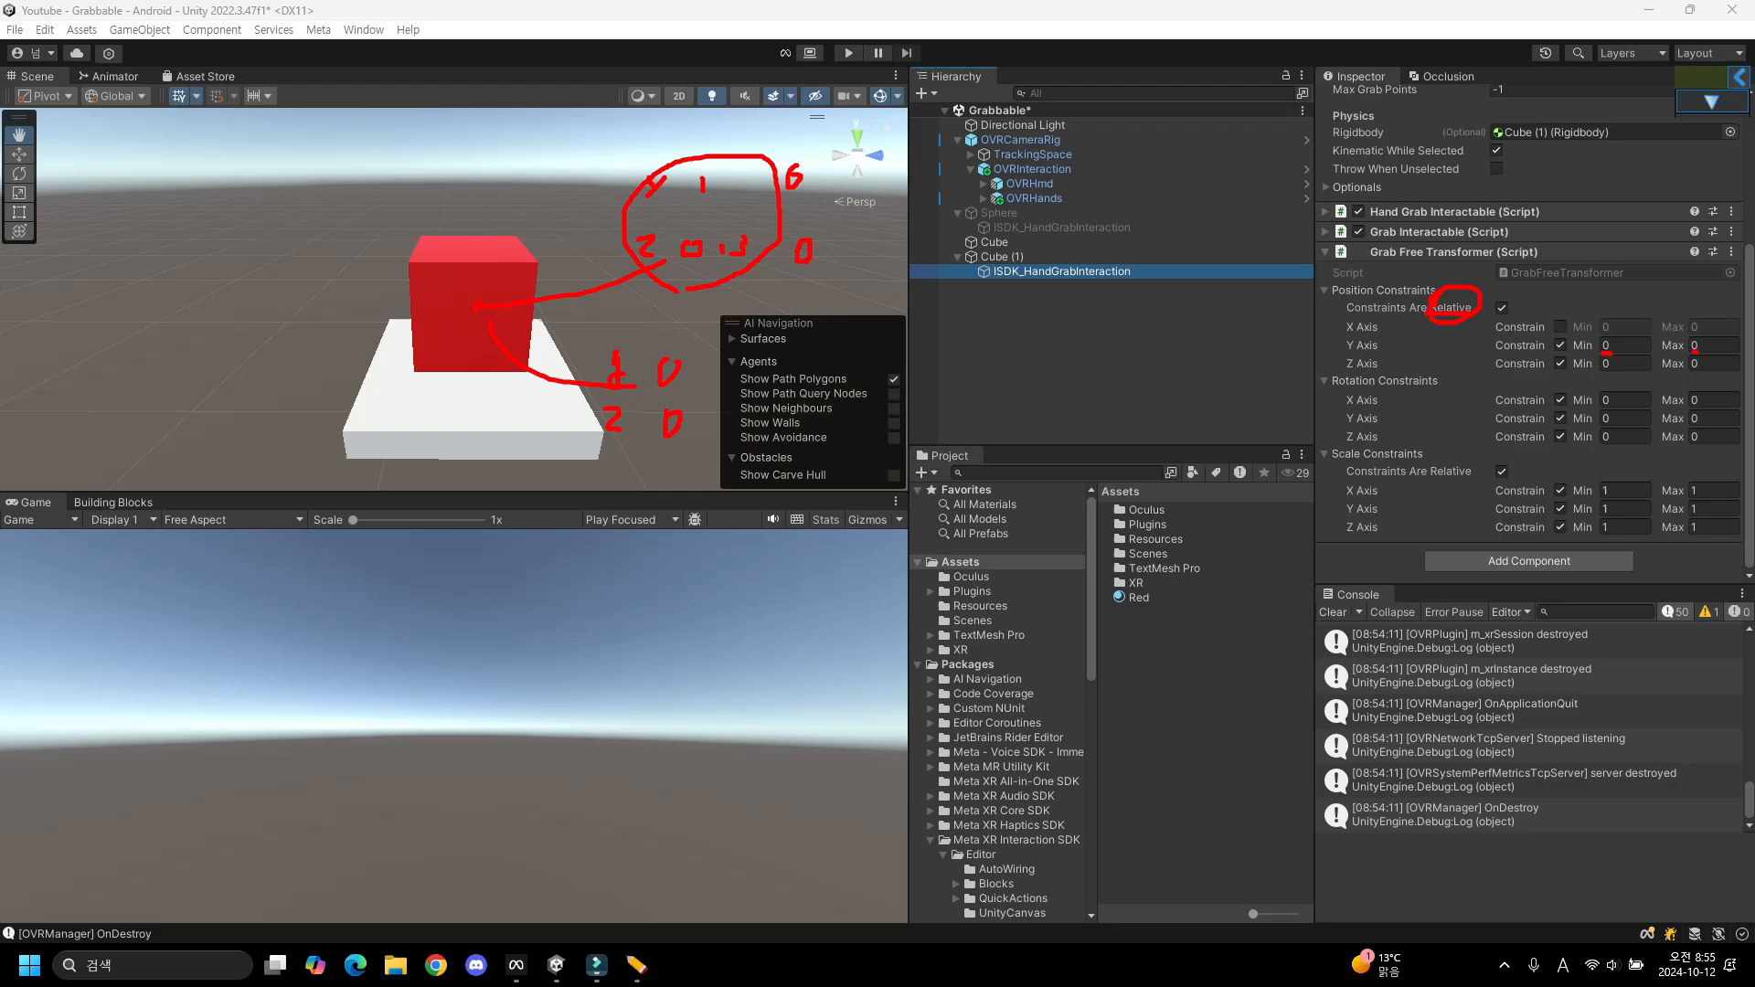
{"action": "key", "text": "Escape"}
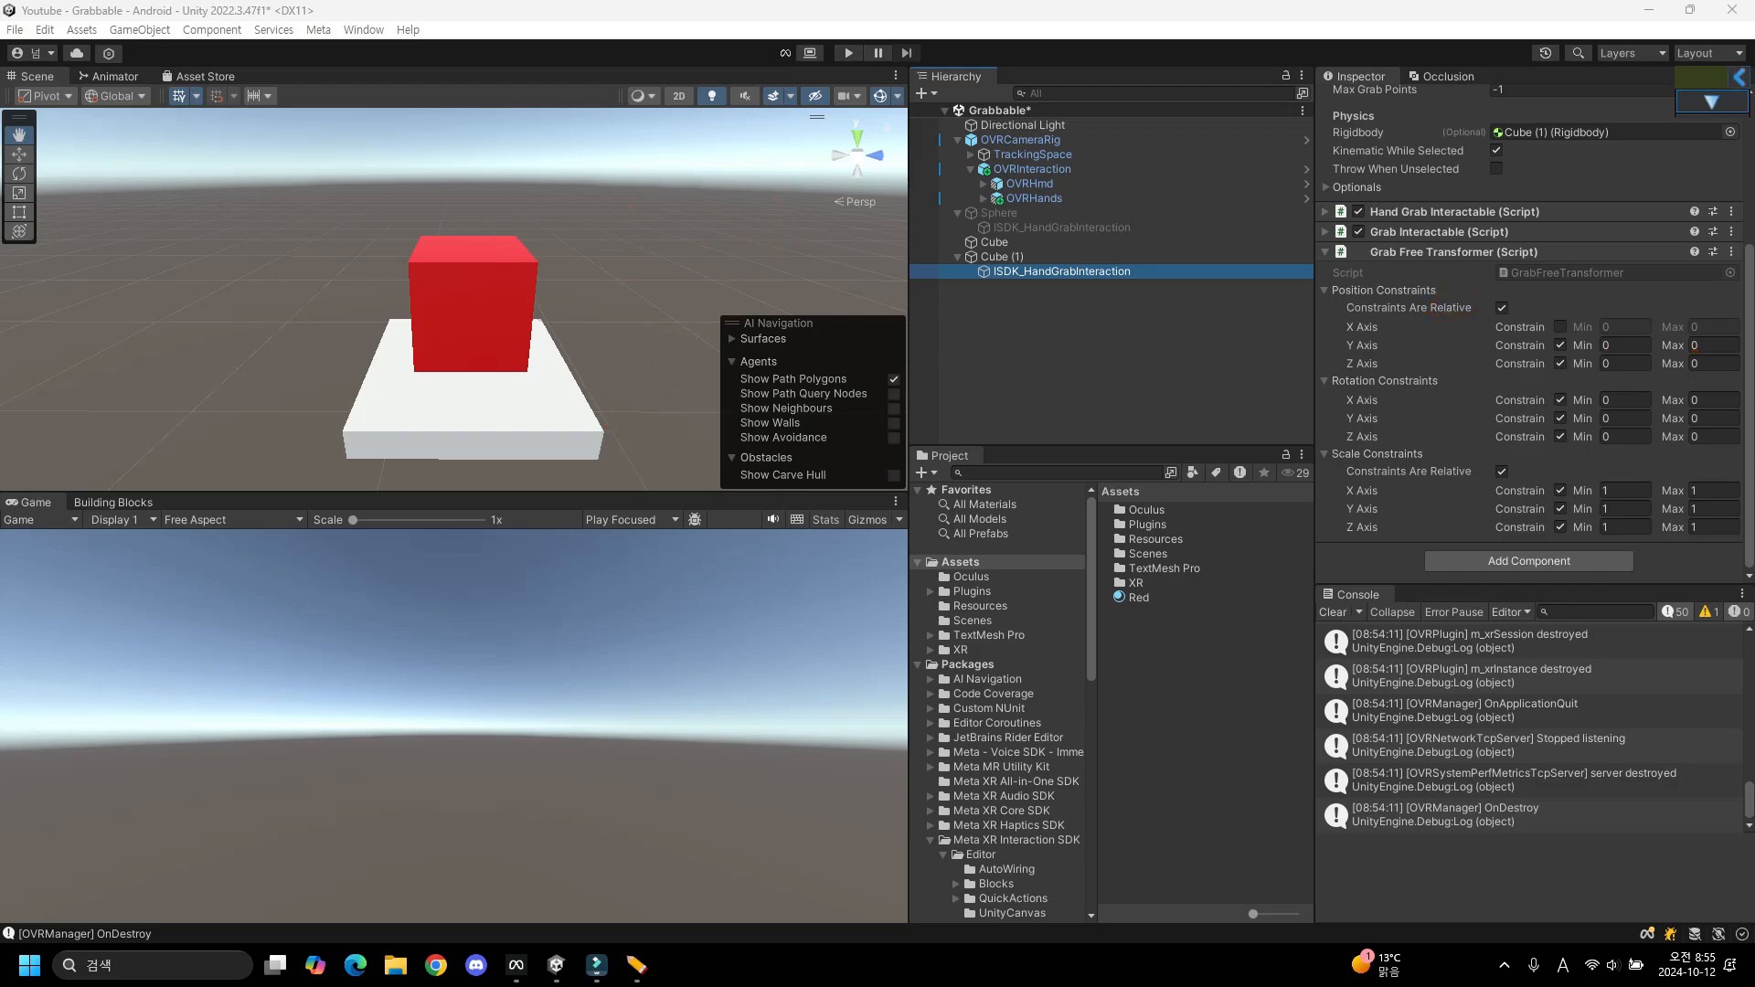
{"action": "left_click", "coordinate": [1712, 101]}
{"action": "left_click", "coordinate": [1712, 133]}
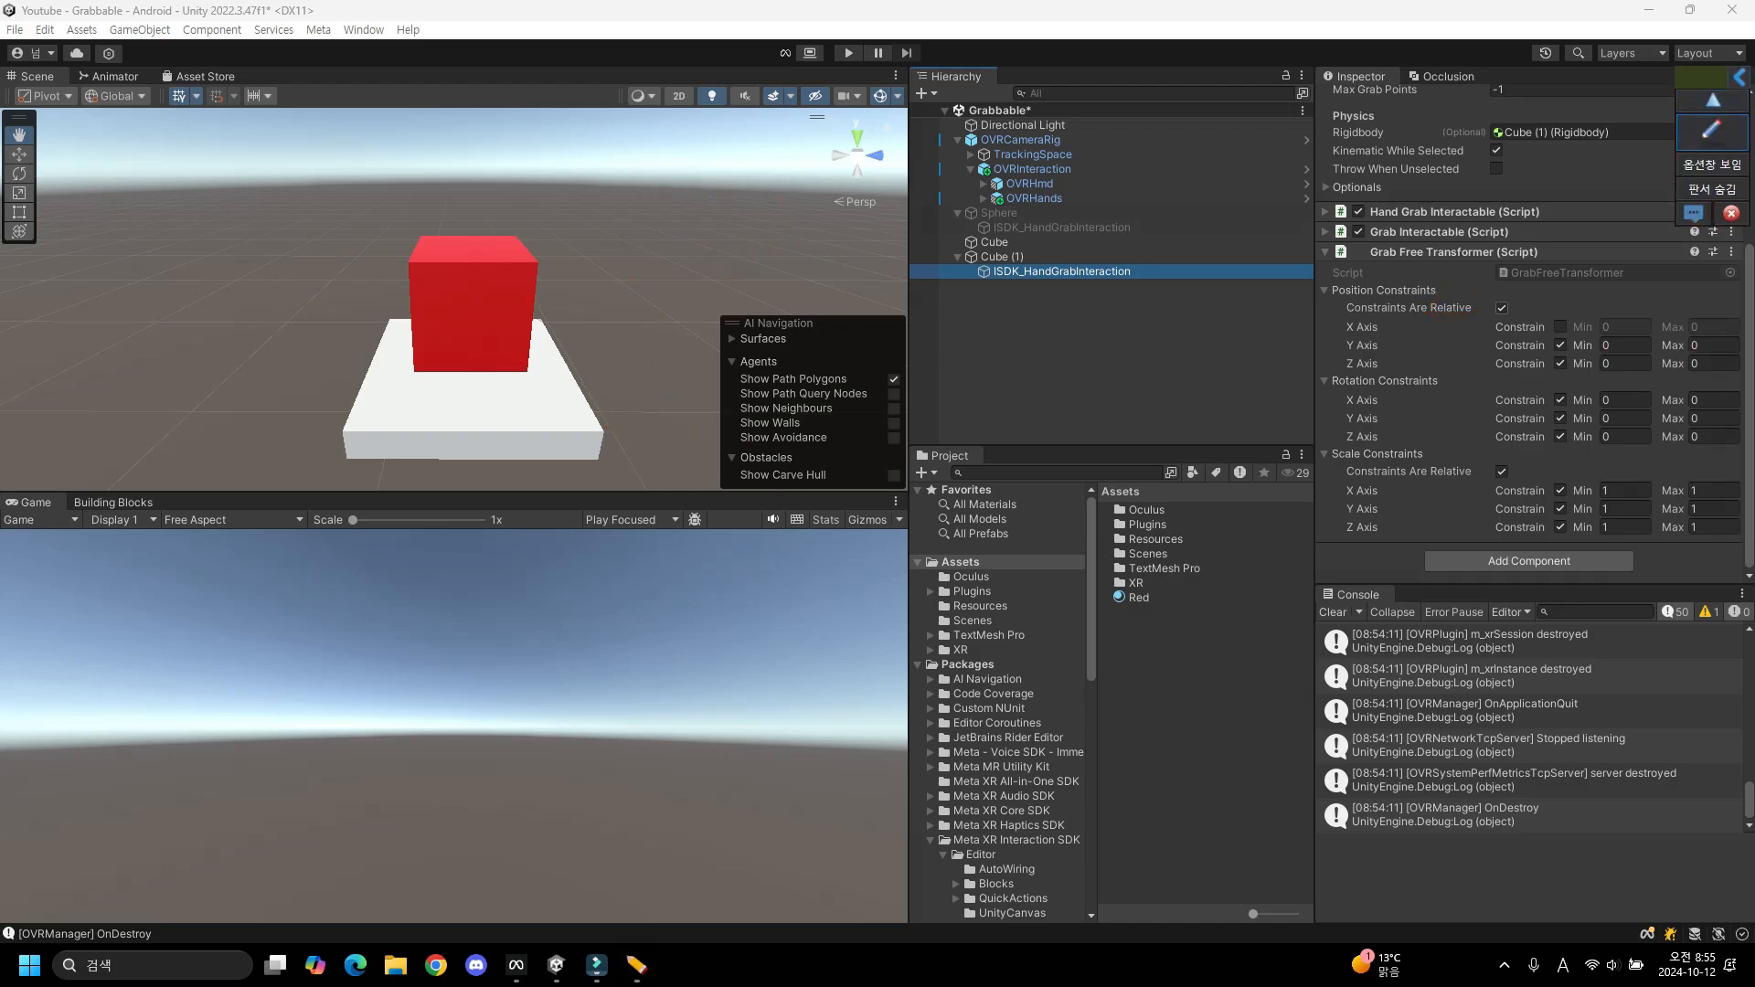
Set the relative position constraints to Y min 1, max 1 and Z min 0.3, max 0.3.
{"action": "left_click", "coordinate": [1625, 345]}
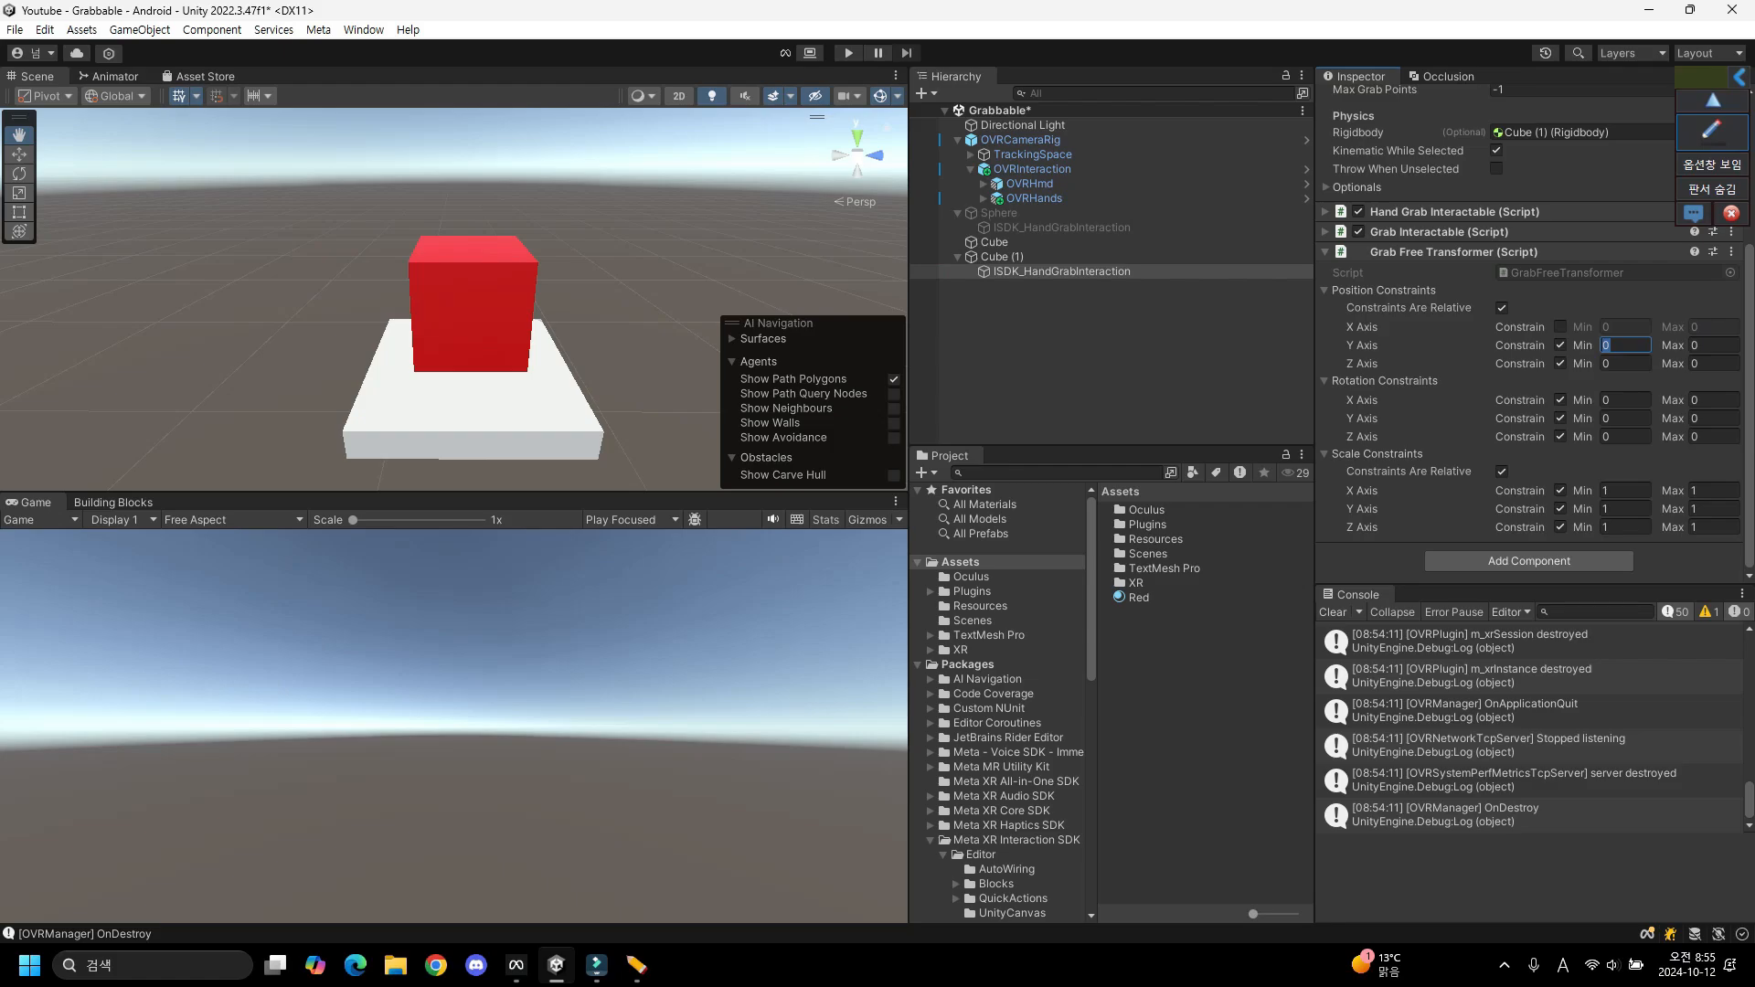
{"action": "type", "text": "1"}
{"action": "key", "text": "Tab"}
{"action": "type", "text": "1"}
{"action": "key", "text": "Tab"}
{"action": "type", "text": "0.3"}
{"action": "key", "text": "Tab"}
{"action": "type", "text": "0.3"}
Test the cube in play mode with the nonzero relative limits, then stop and review its position constraints.
{"action": "left_click", "coordinate": [848, 53]}
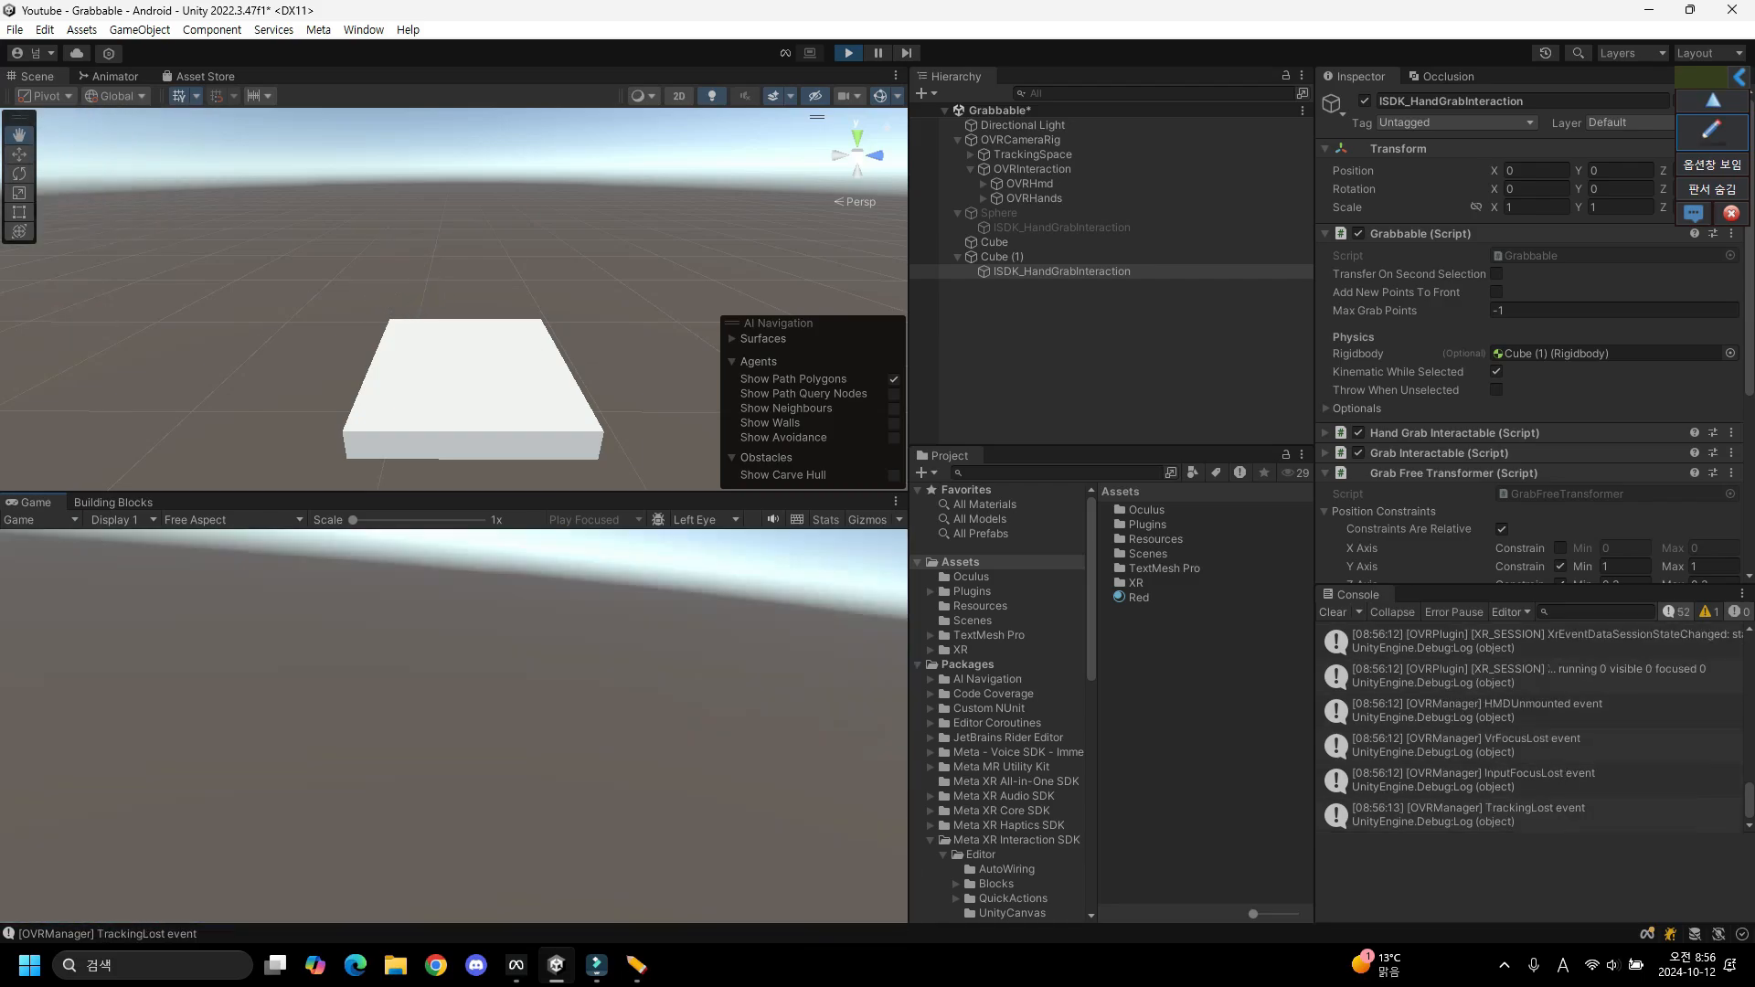
{"action": "key", "text": "ctrl+p"}
{"action": "scroll", "coordinate": [1396, 438], "scroll_direction": "down", "scroll_amount": 5}
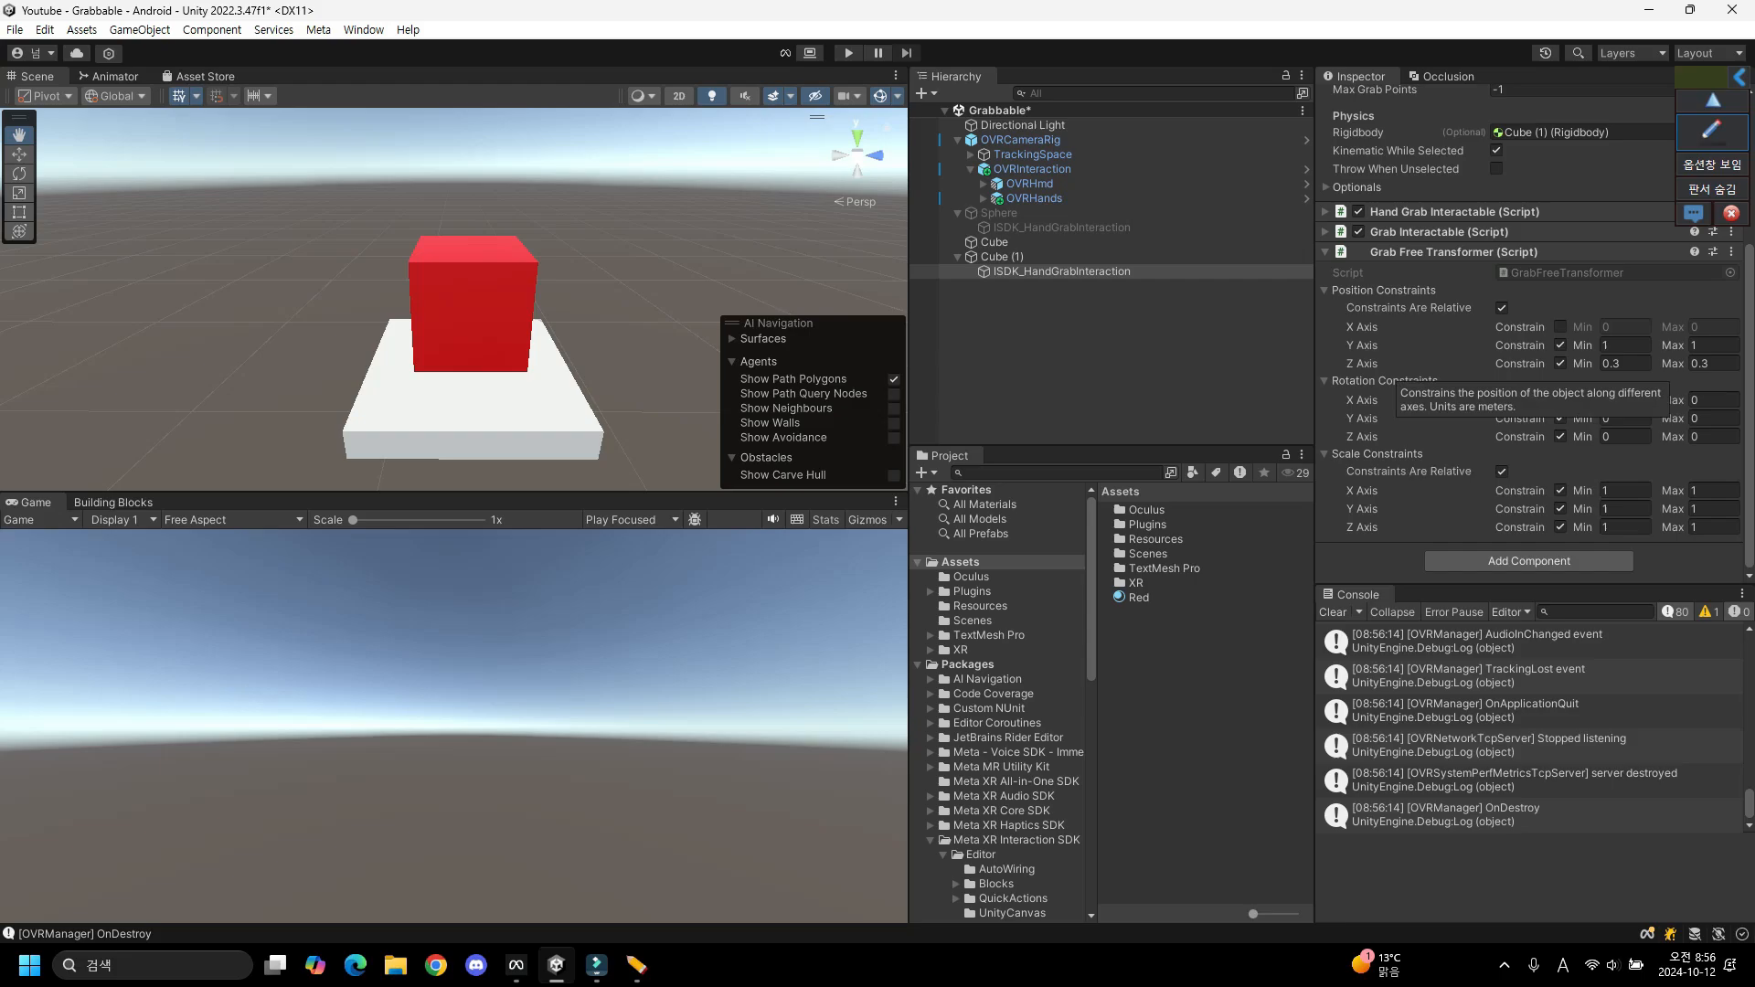